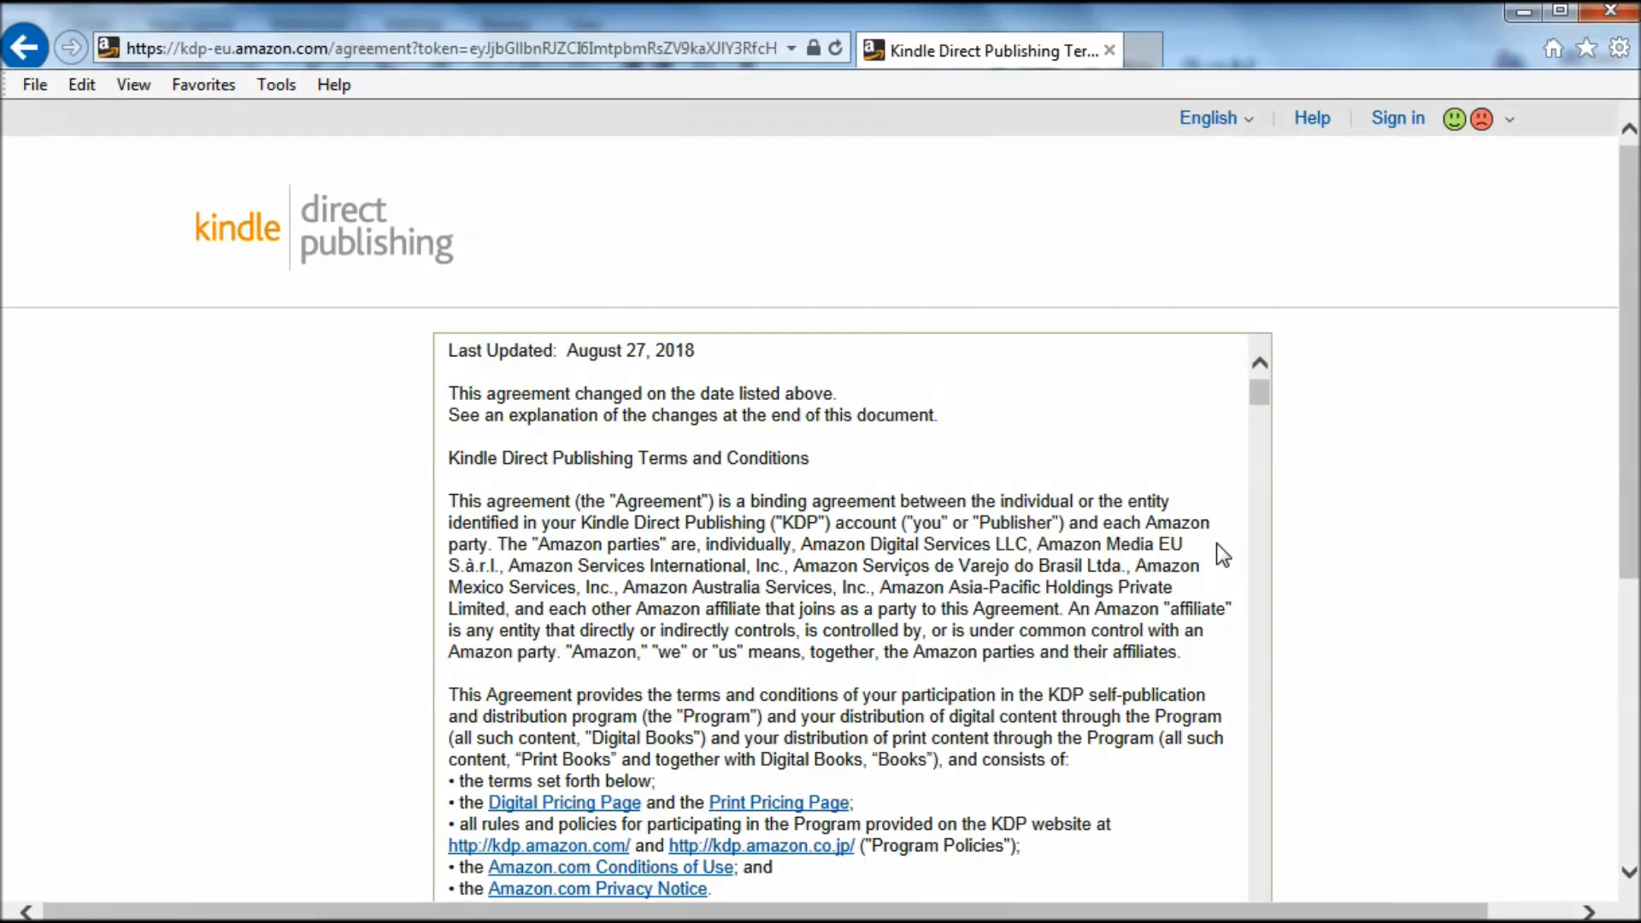
Step: Accept the Kindle Direct Publishing terms and open the incomplete account information for updating
scroll(1490, 444, "down", 5)
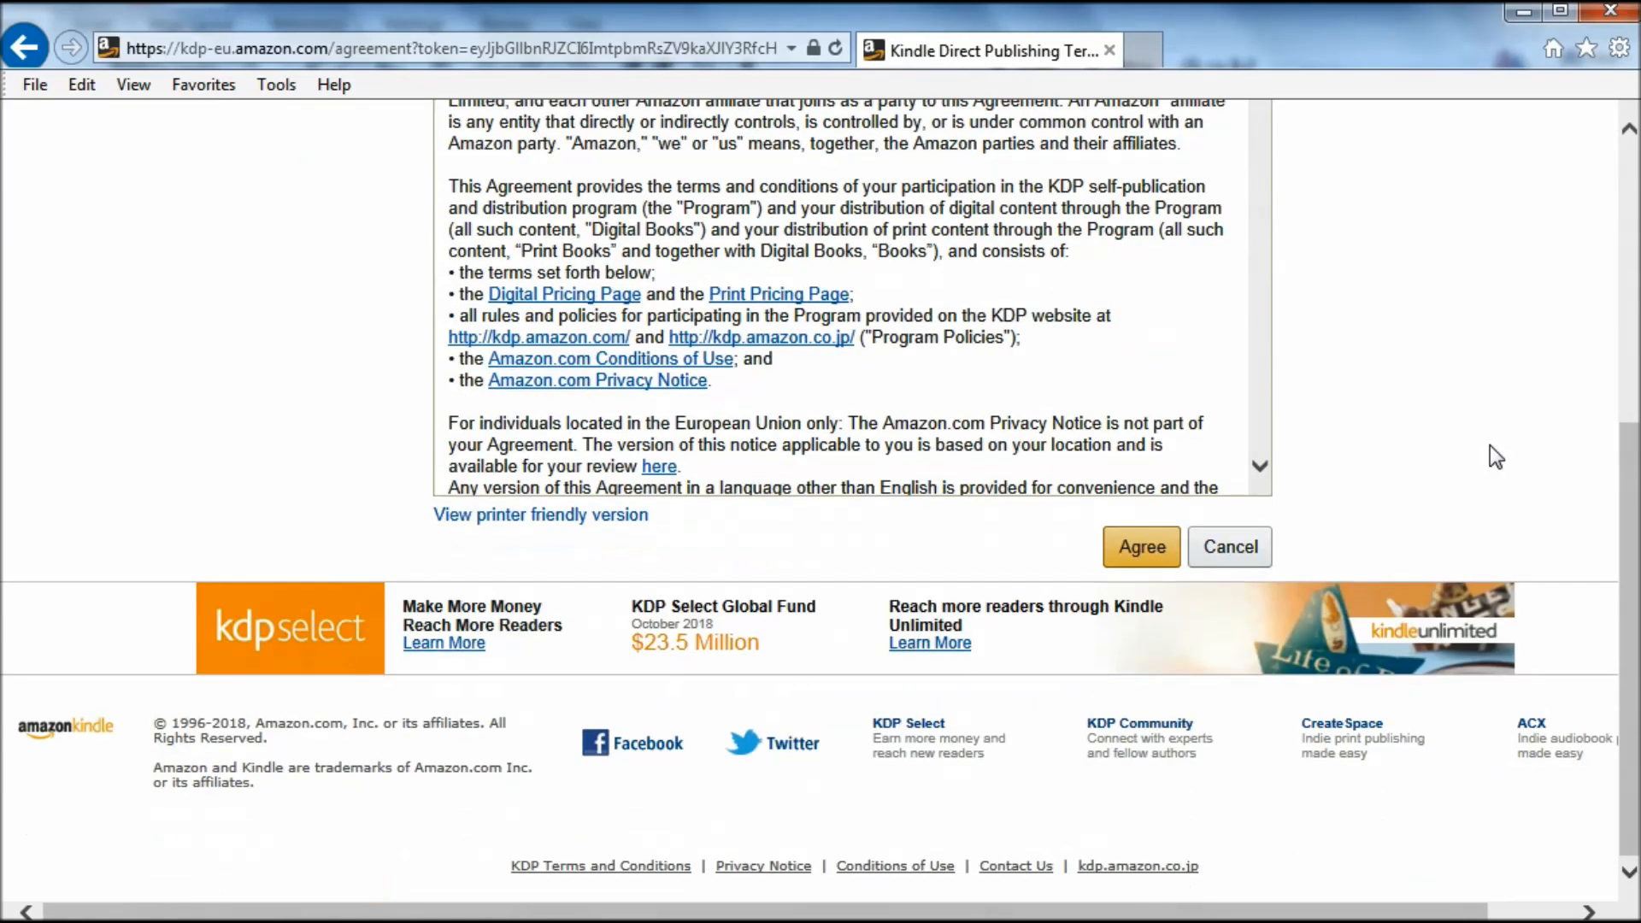
left_click(1142, 546)
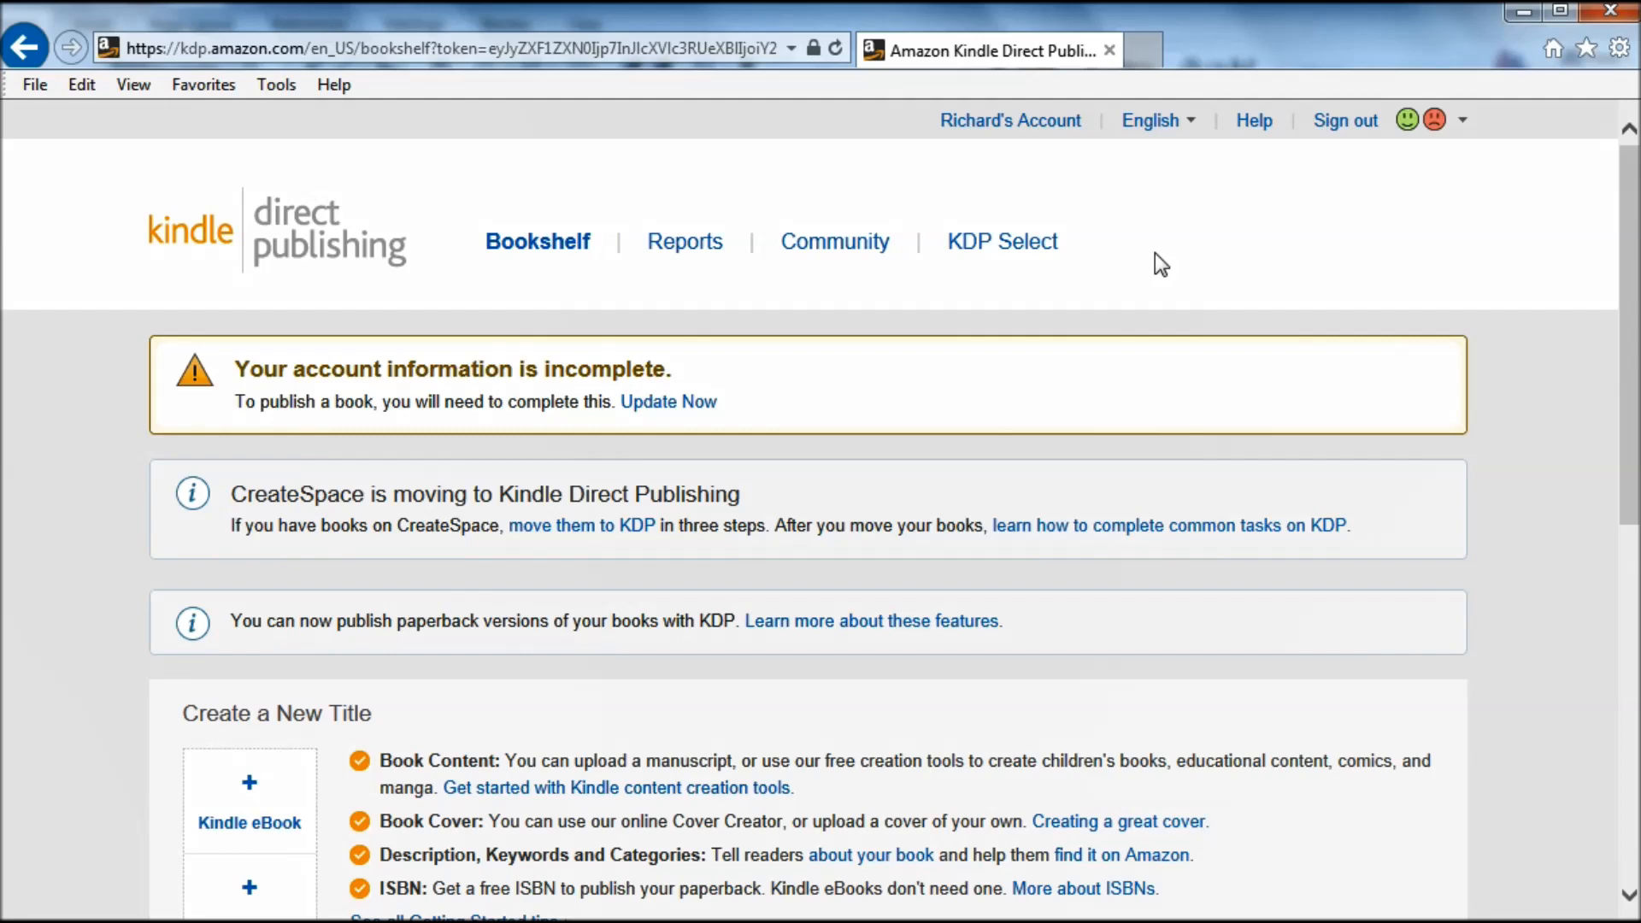
middle_click(1156, 253)
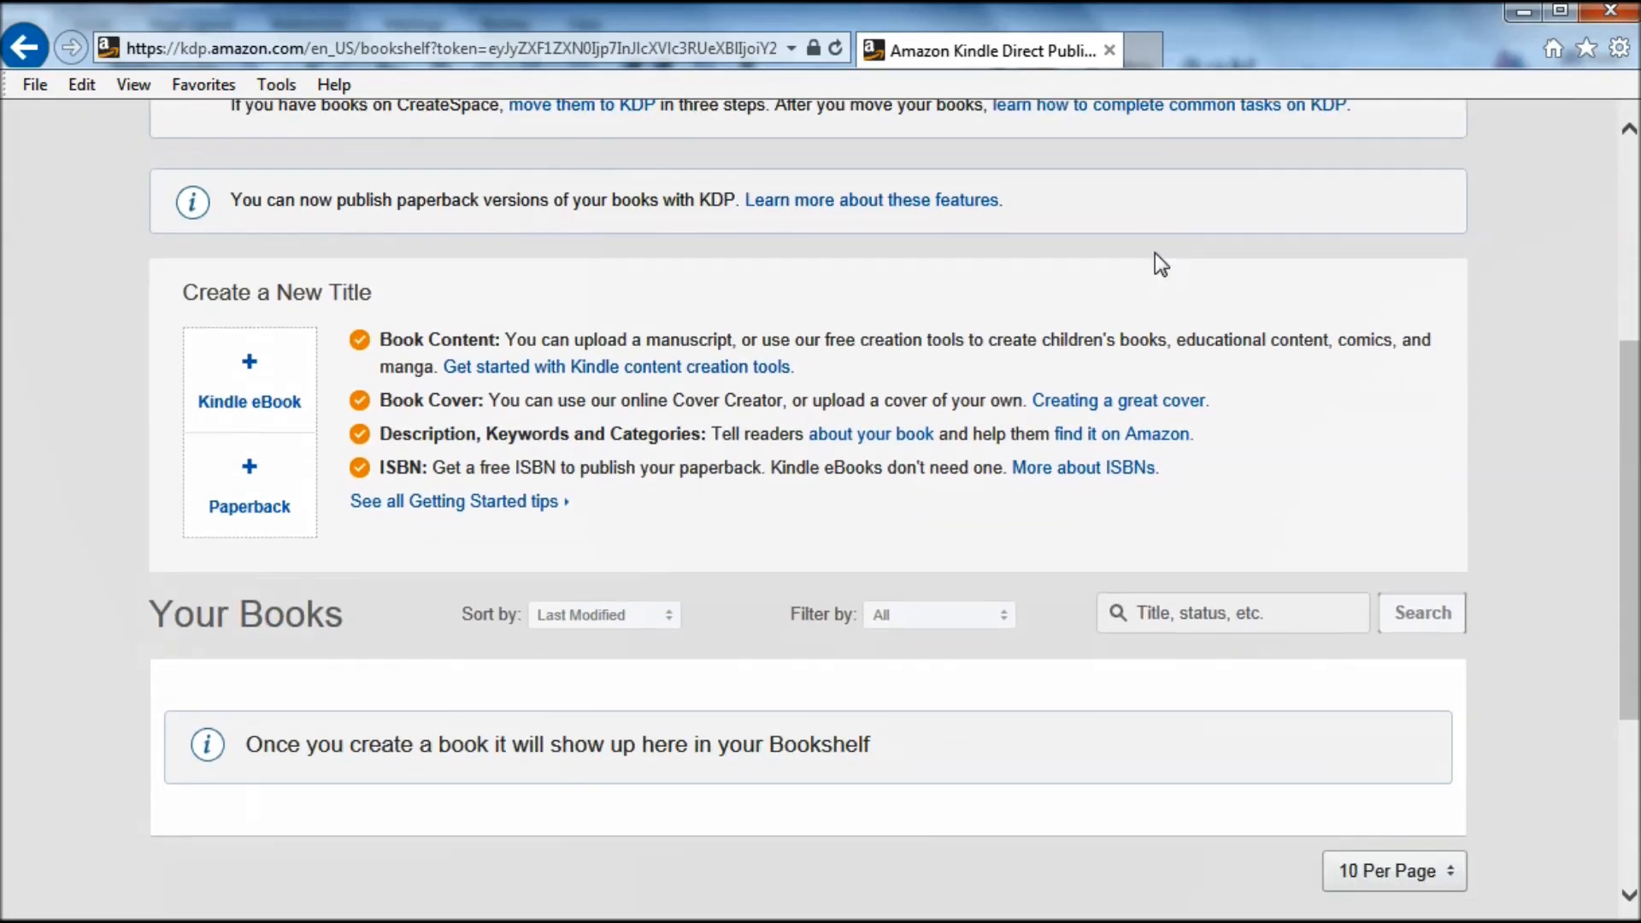
middle_click(1159, 261)
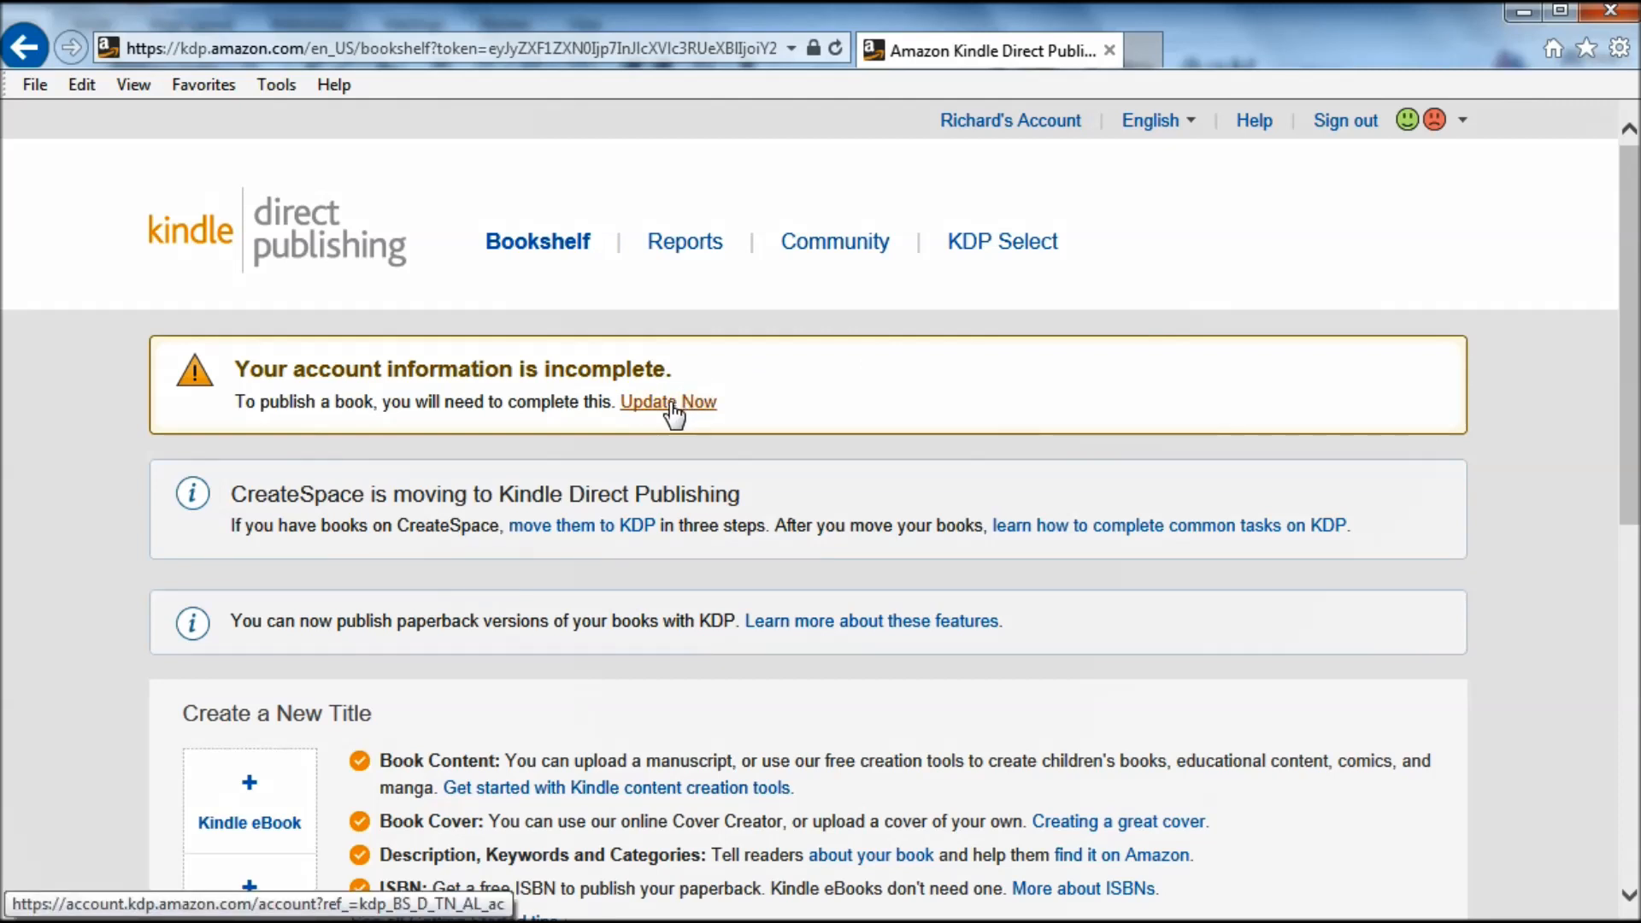
left_click(671, 403)
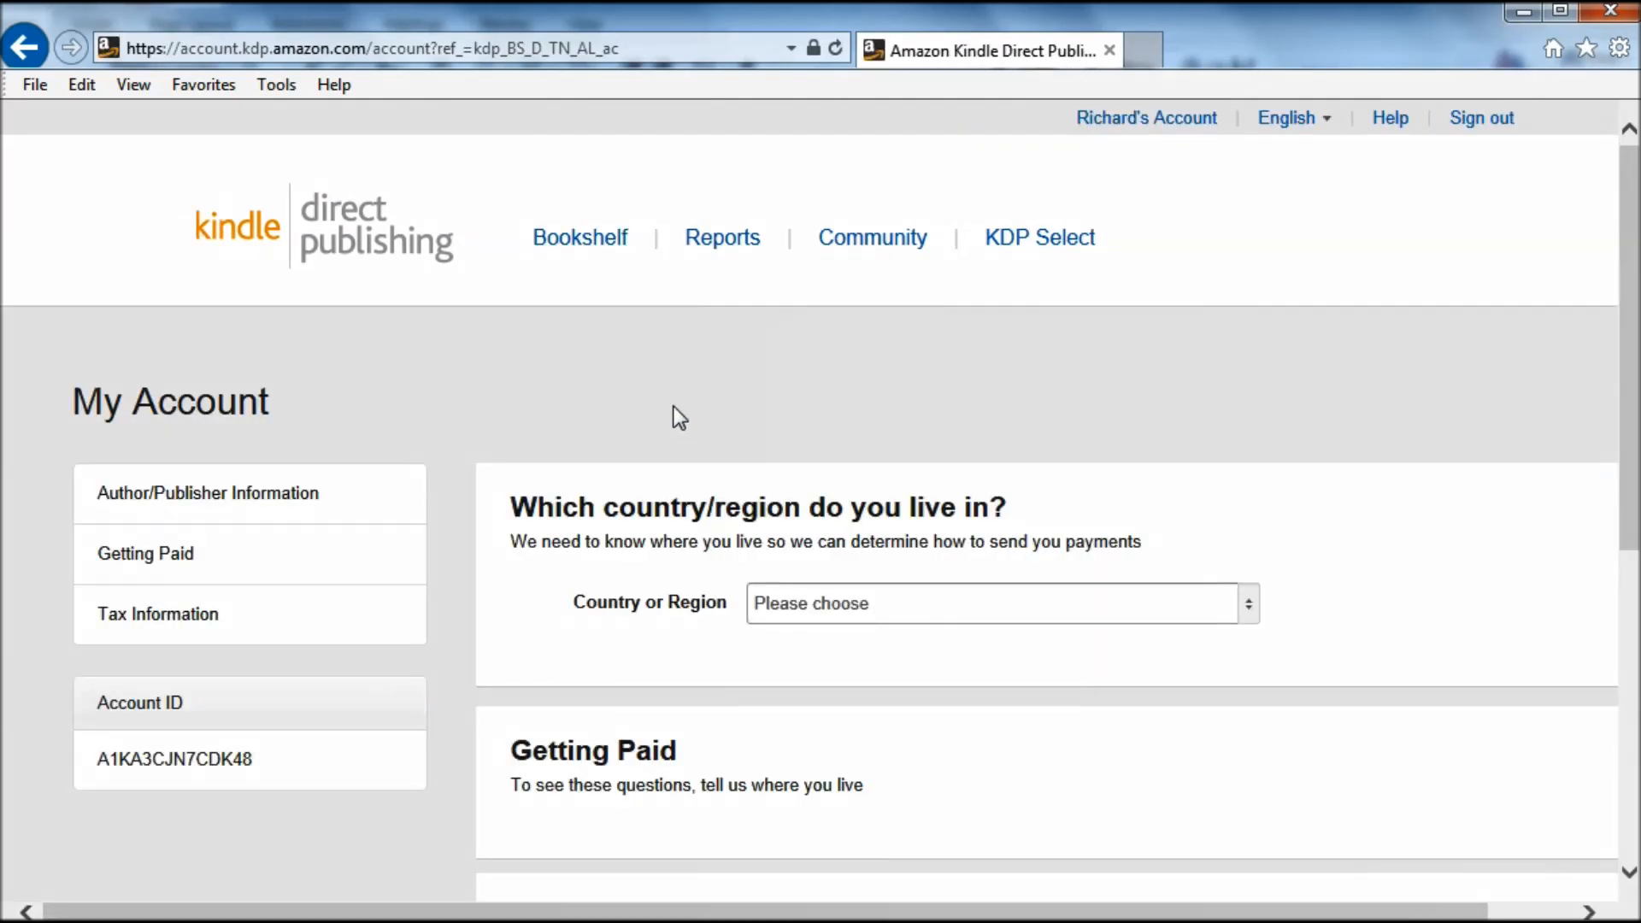
Step: Set the account's country or region of residence to United States
left_click(942, 618)
type("uni")
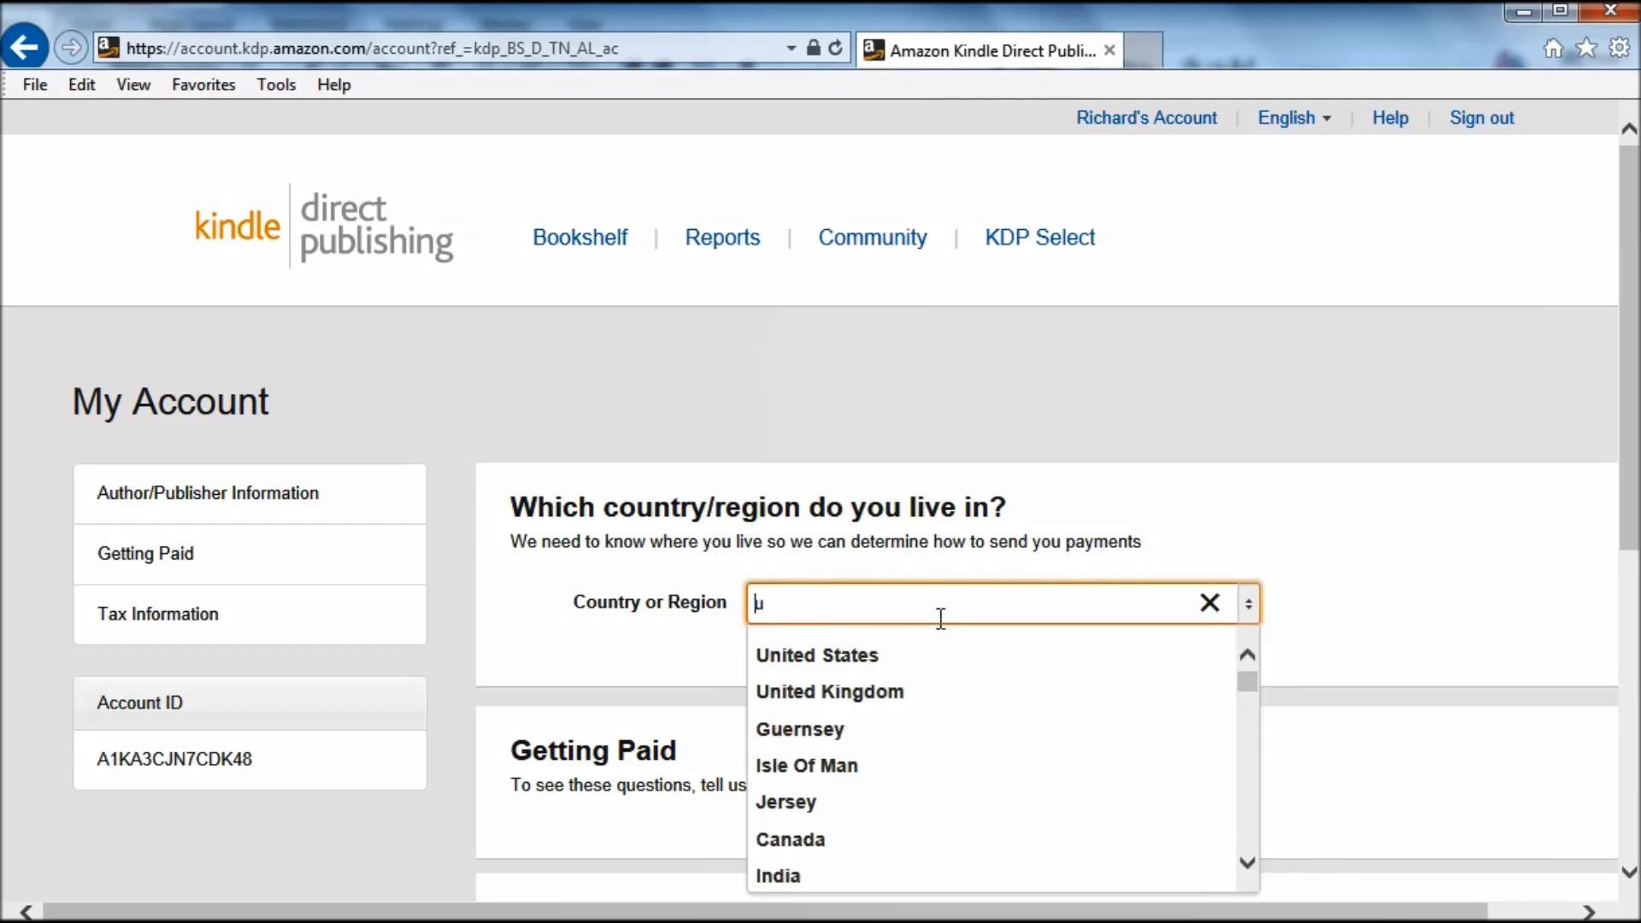
left_click(856, 655)
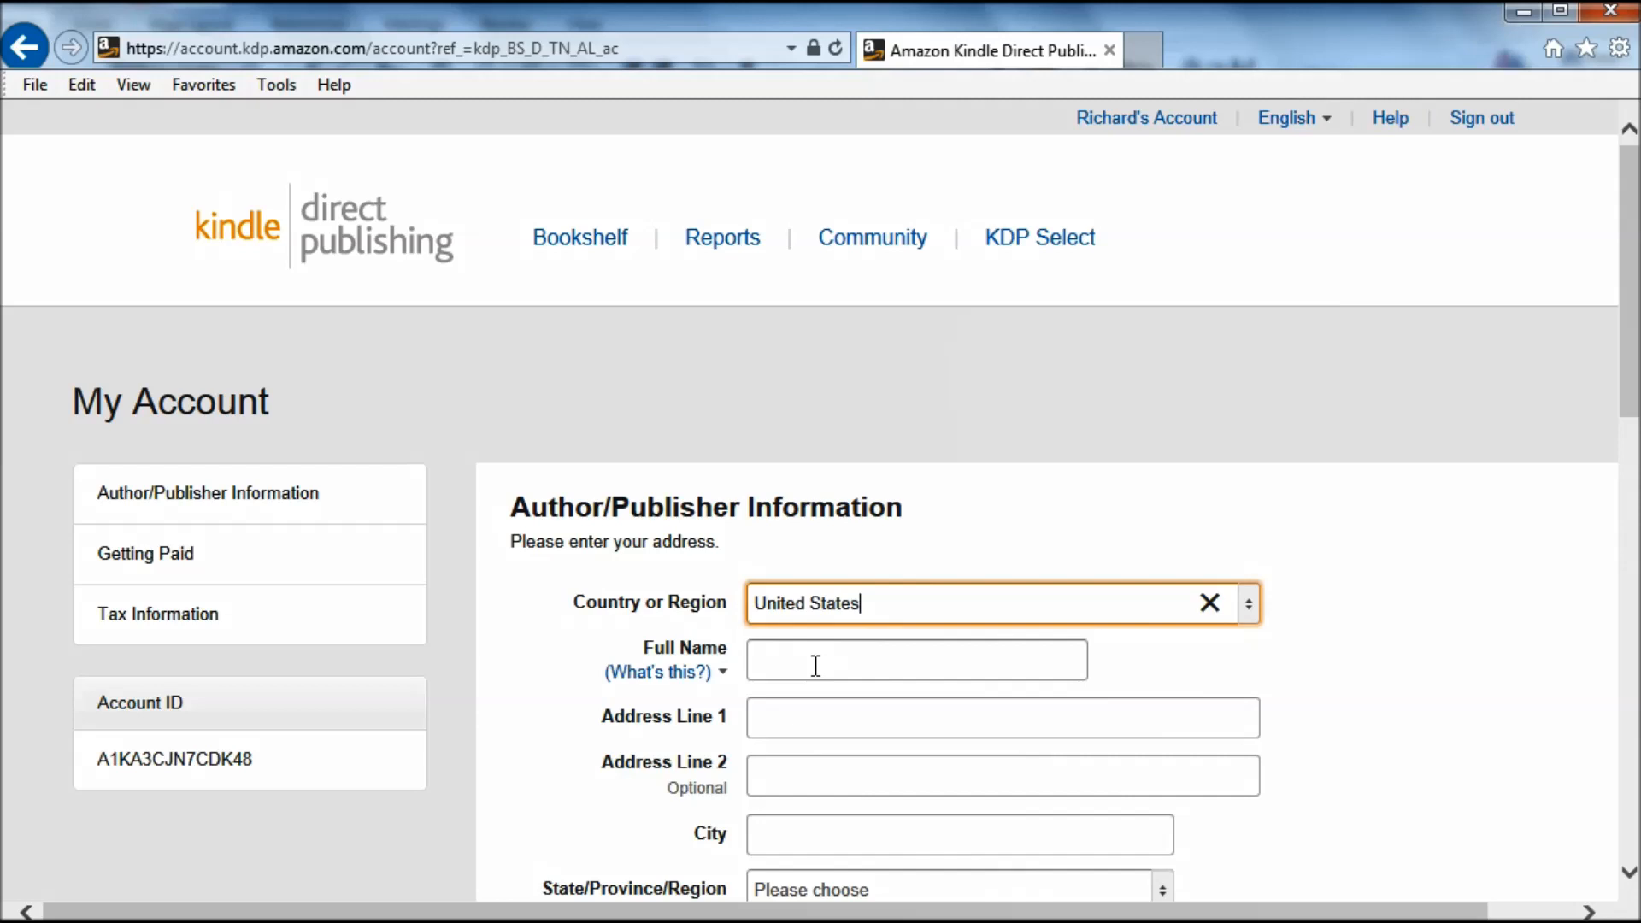
Step: Set the bank's location to United States and enter the account holder's full name
scroll(815, 666, "down", 5)
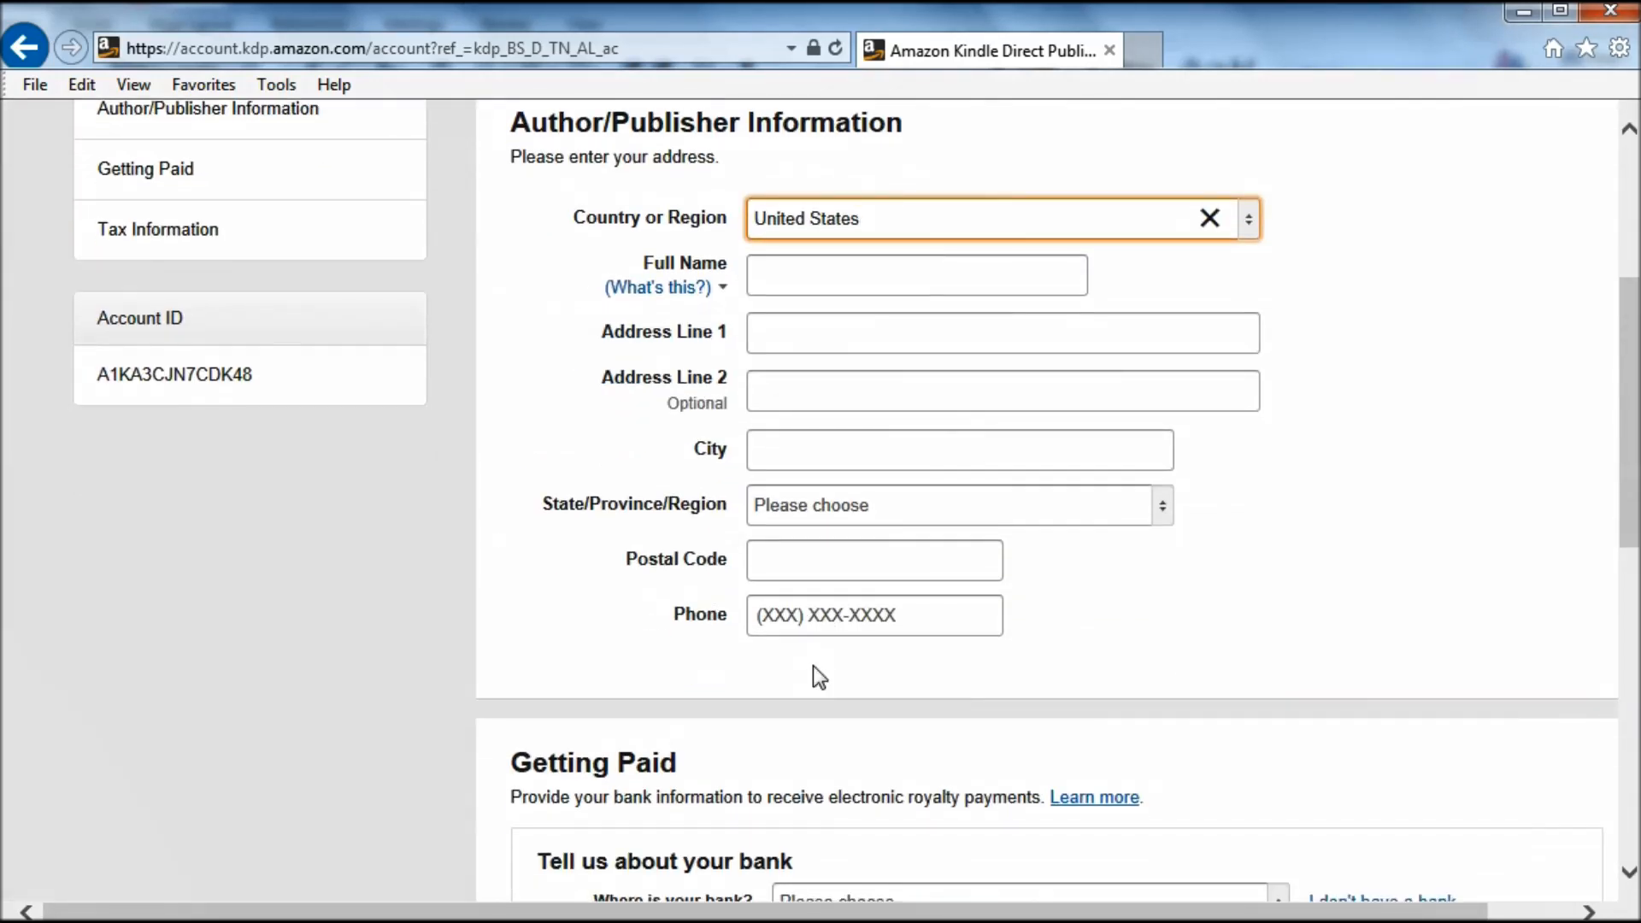
scroll(813, 667, "down", 5)
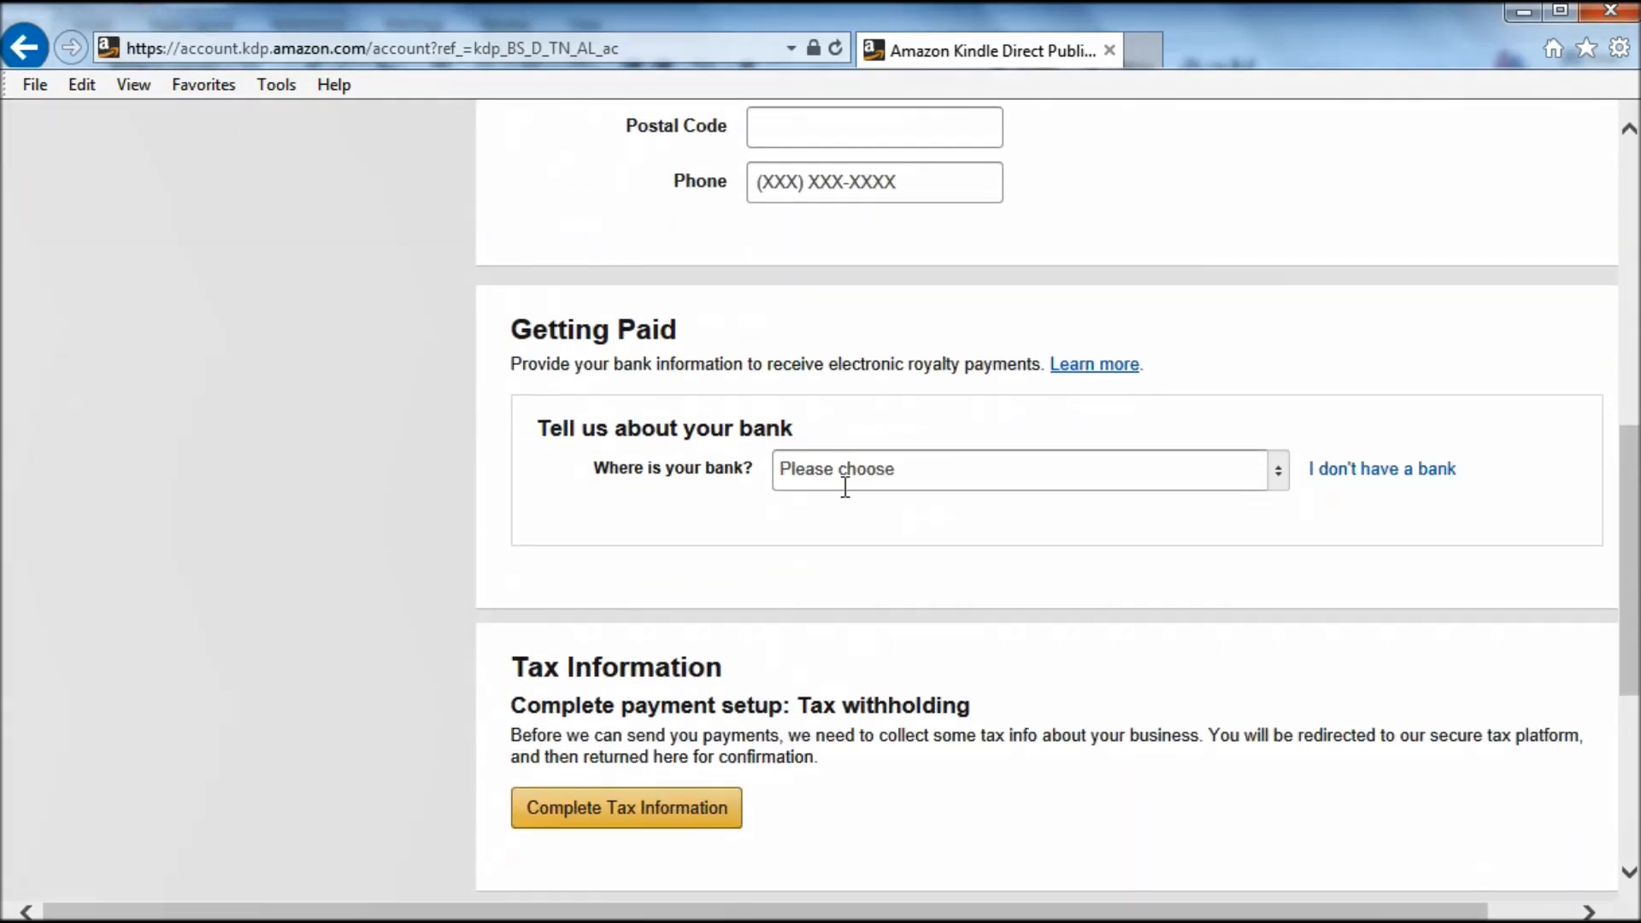
left_click(845, 483)
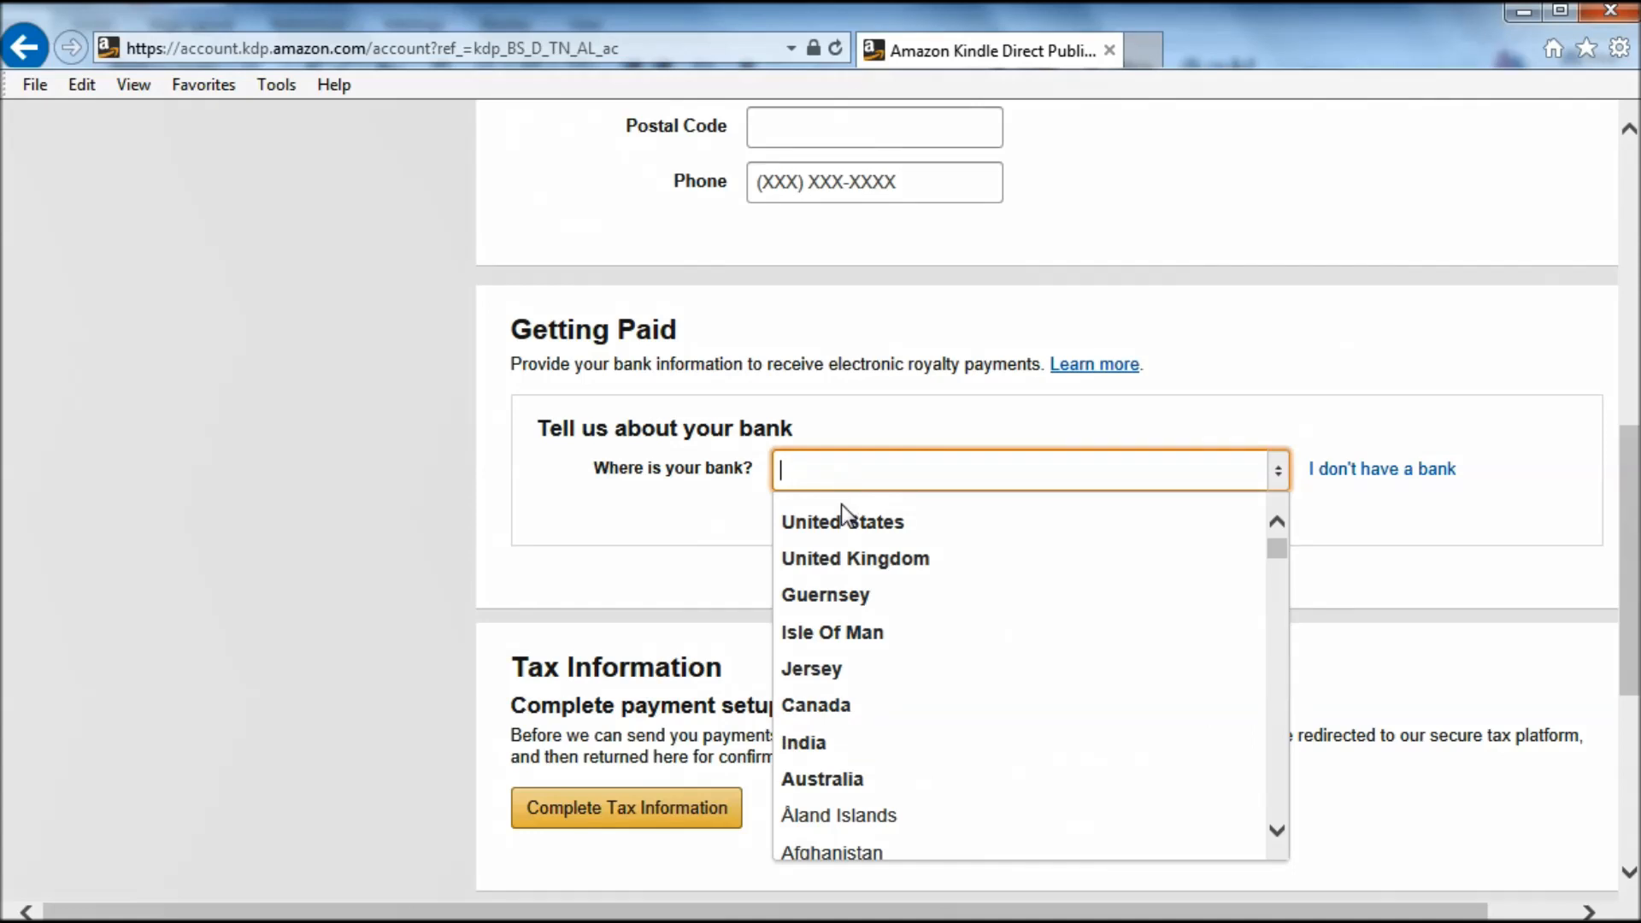
left_click(833, 523)
left_click(816, 589)
type("Richard Blazervich")
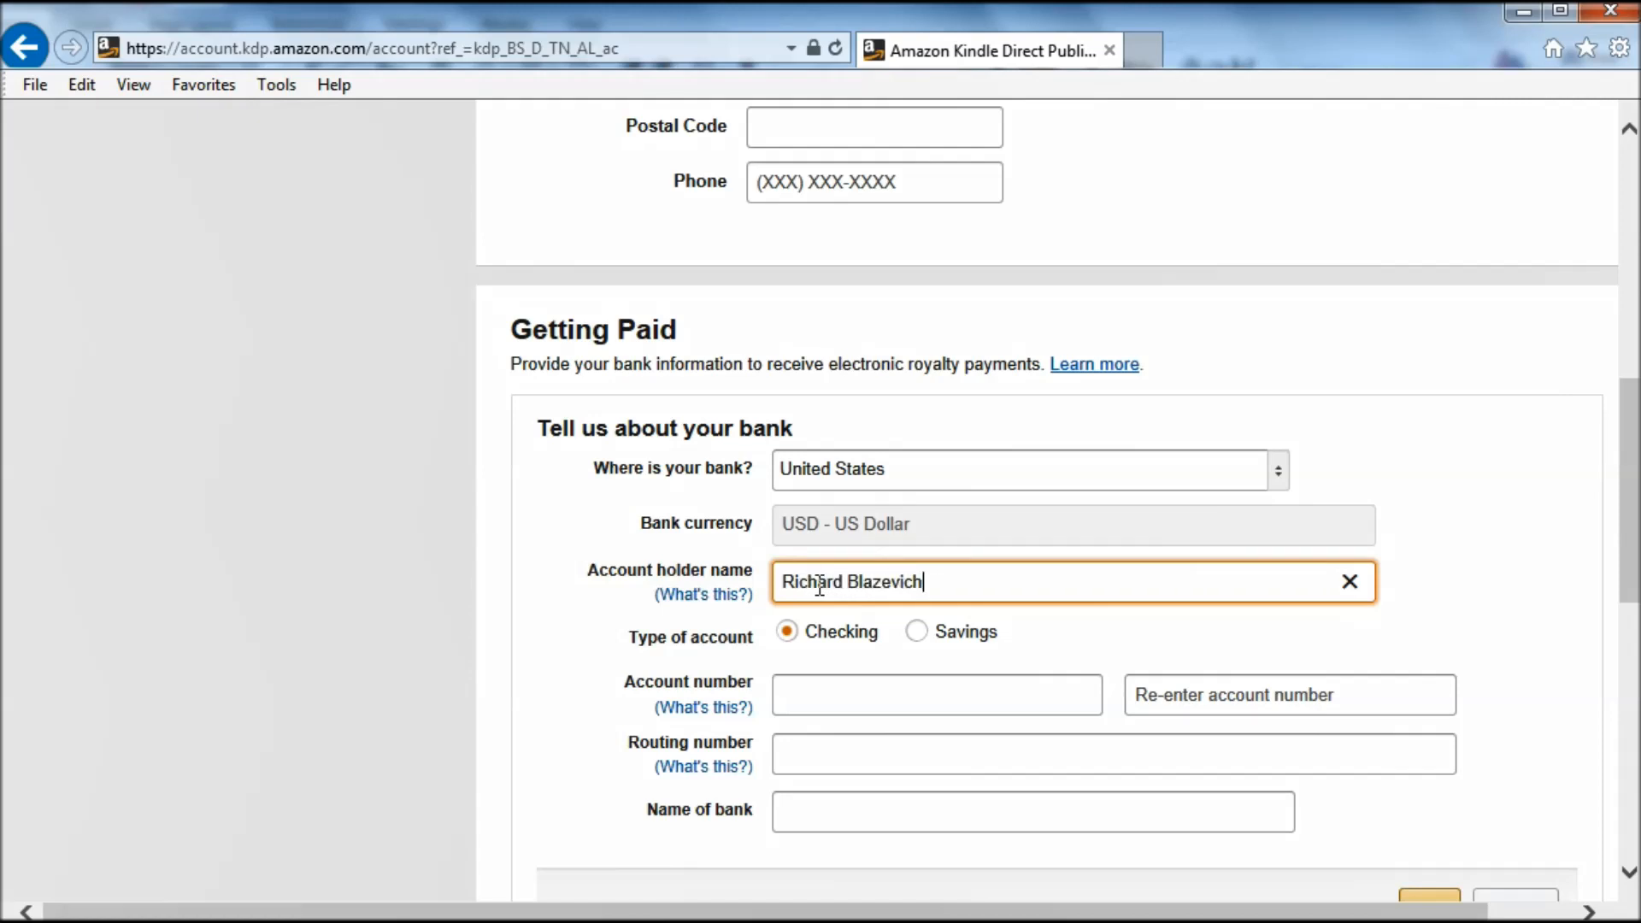
Step: Fill in the bank account number and routing number, and name the bank "My Bank"
left_click(818, 688)
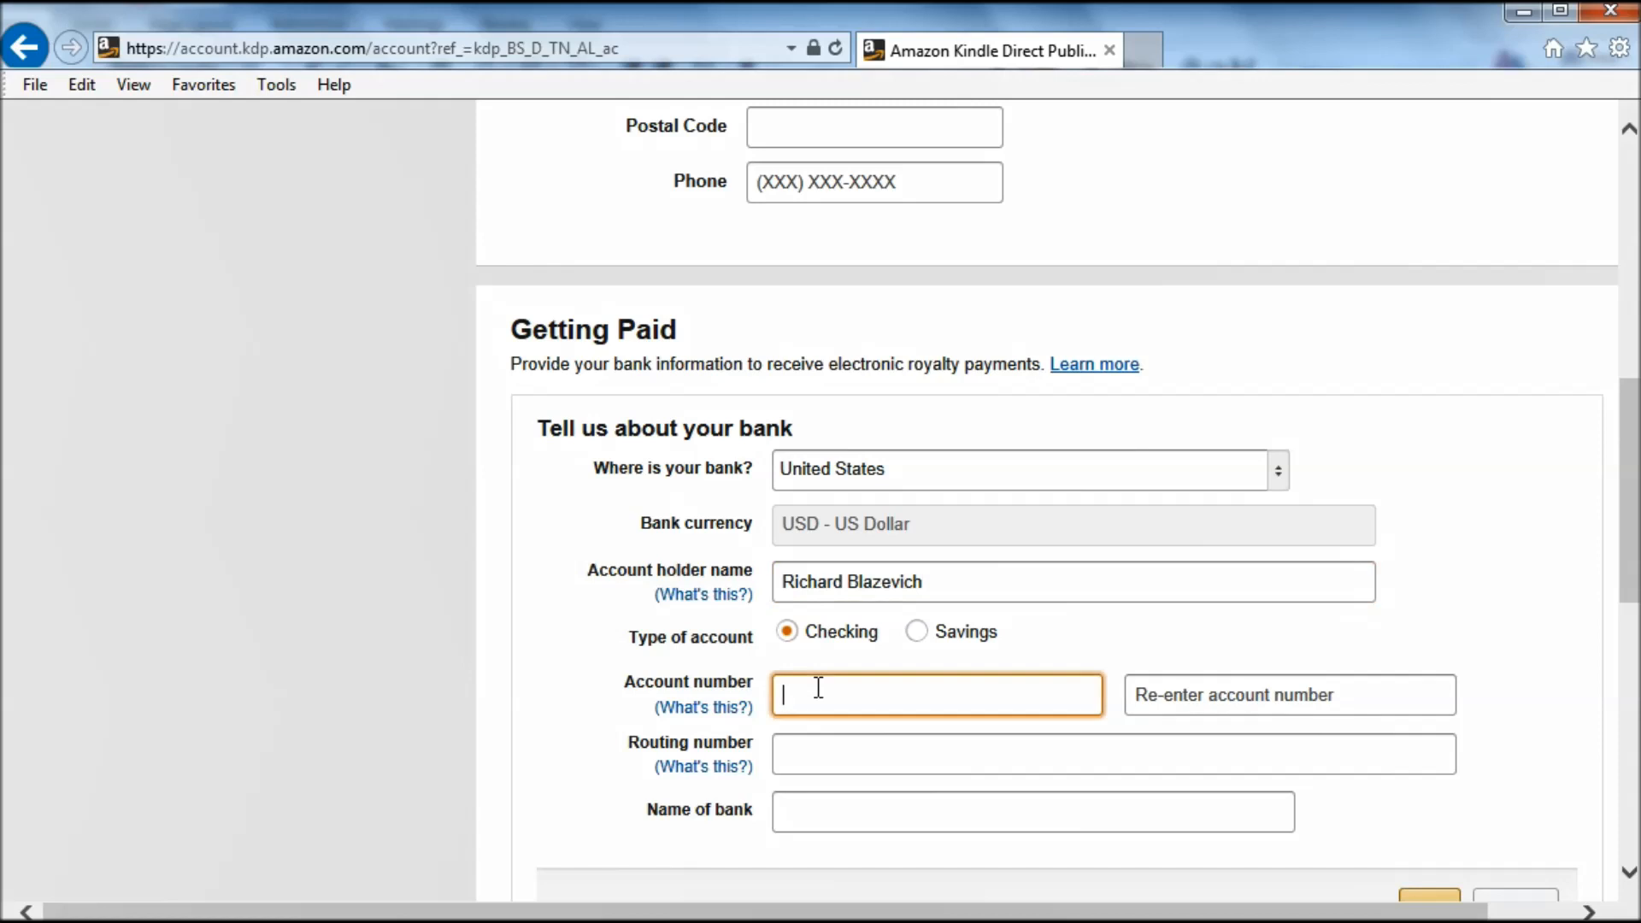
scroll(821, 692, "down", 3)
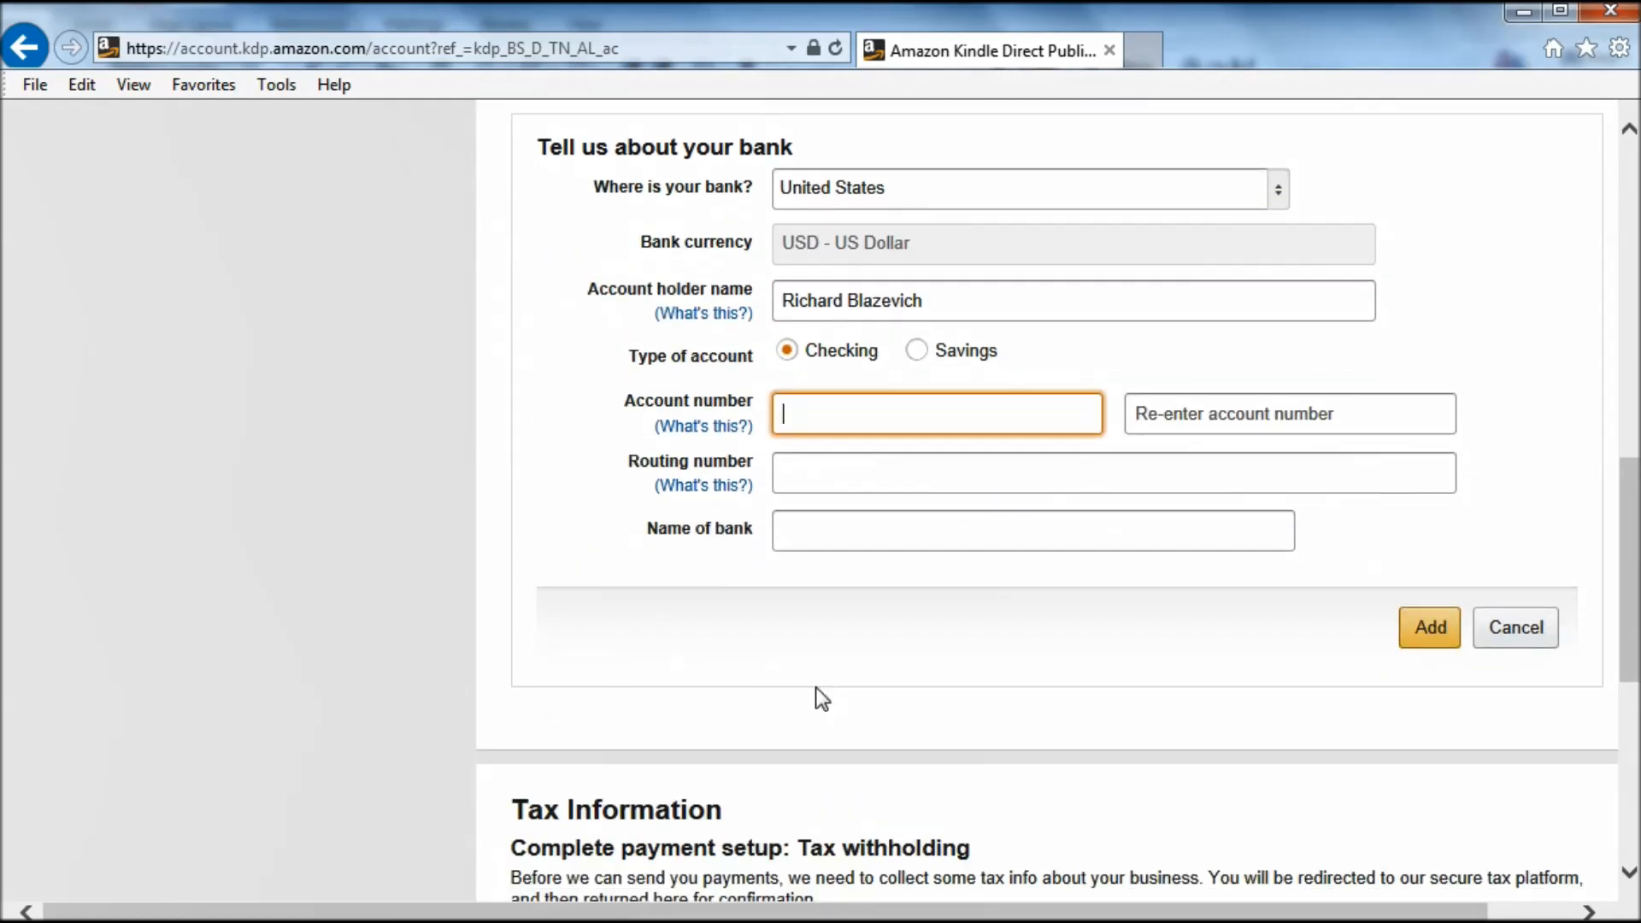
type("12345")
left_click(825, 473)
type("12345")
left_click(835, 527)
type("My Bank")
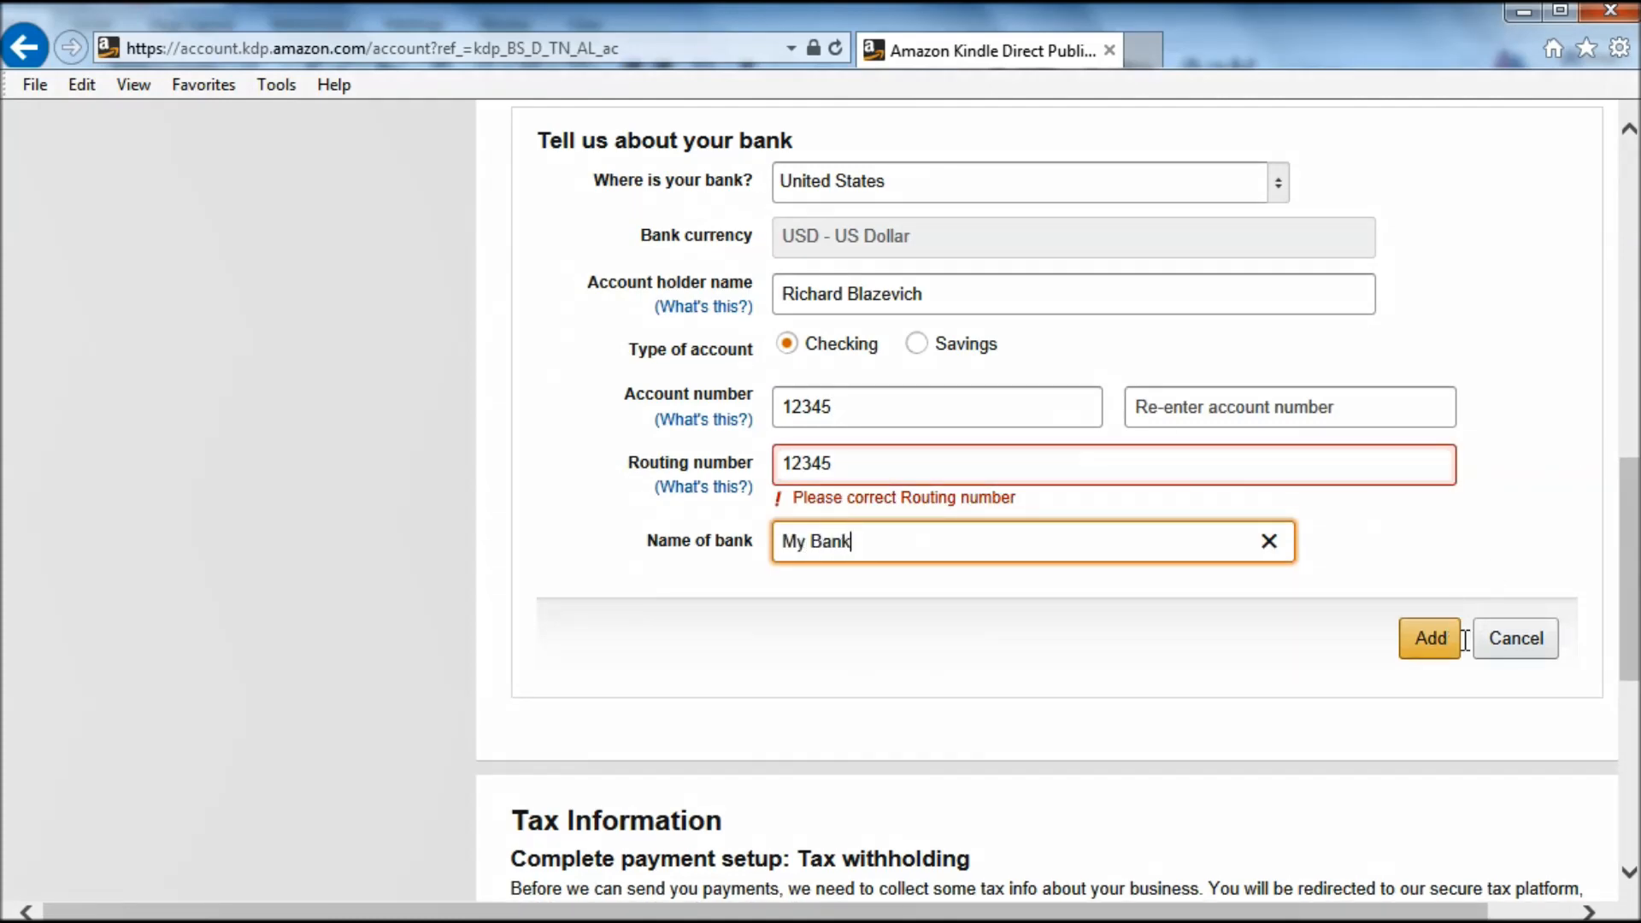
Step: Proceed to completing the tax information, choosing to save the unsaved account changes
scroll(1464, 639, "down", 6)
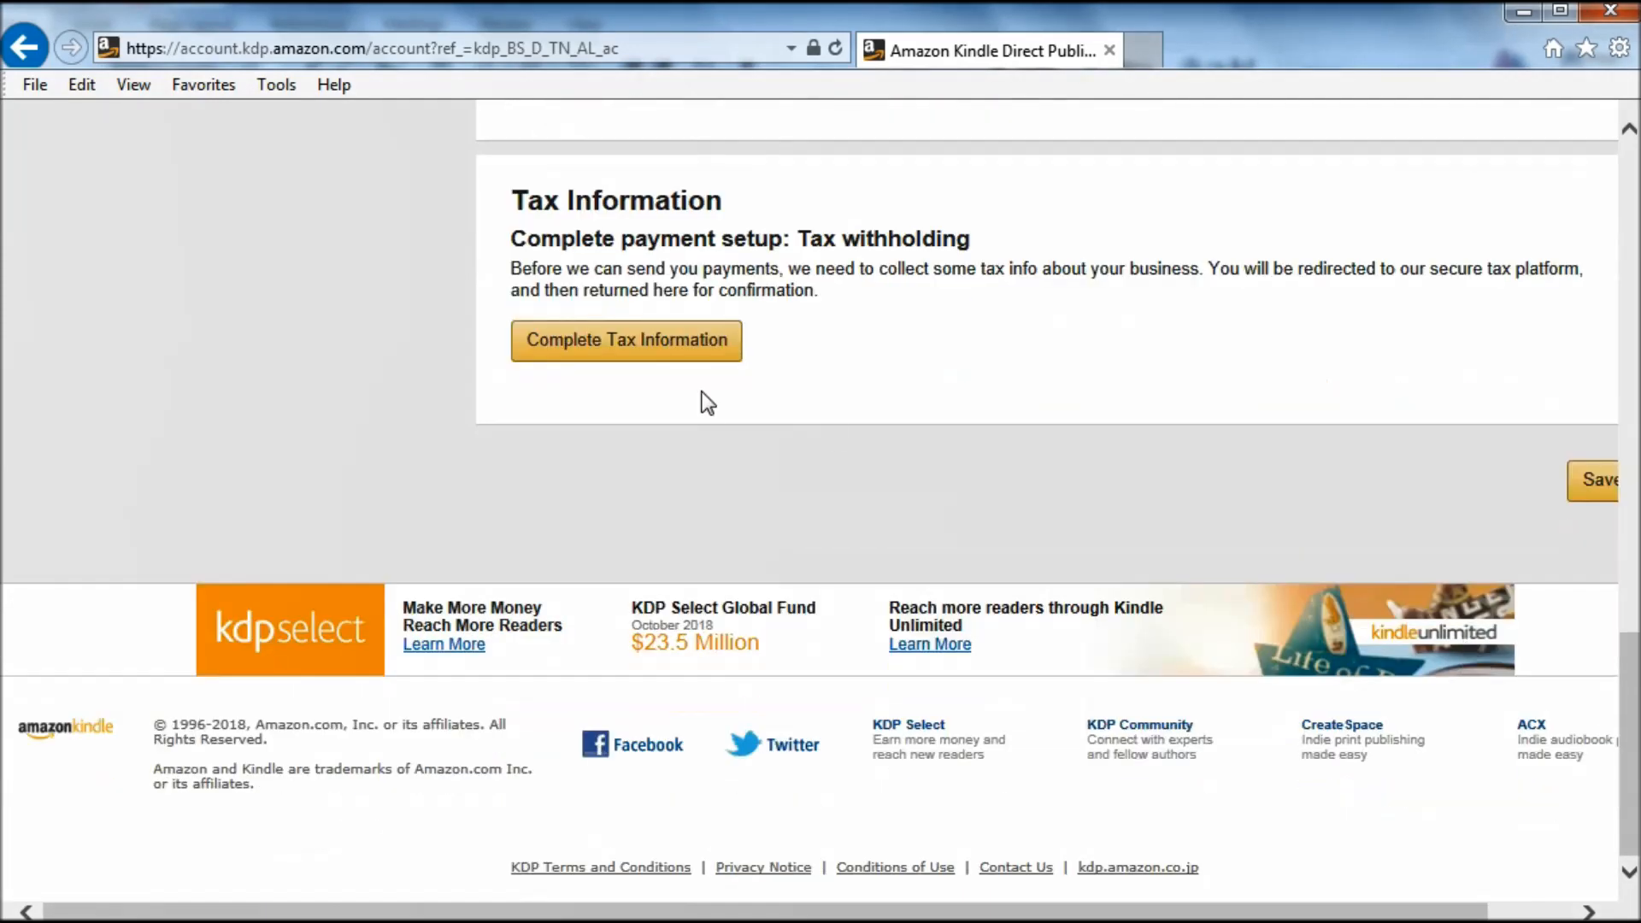
left_click(648, 340)
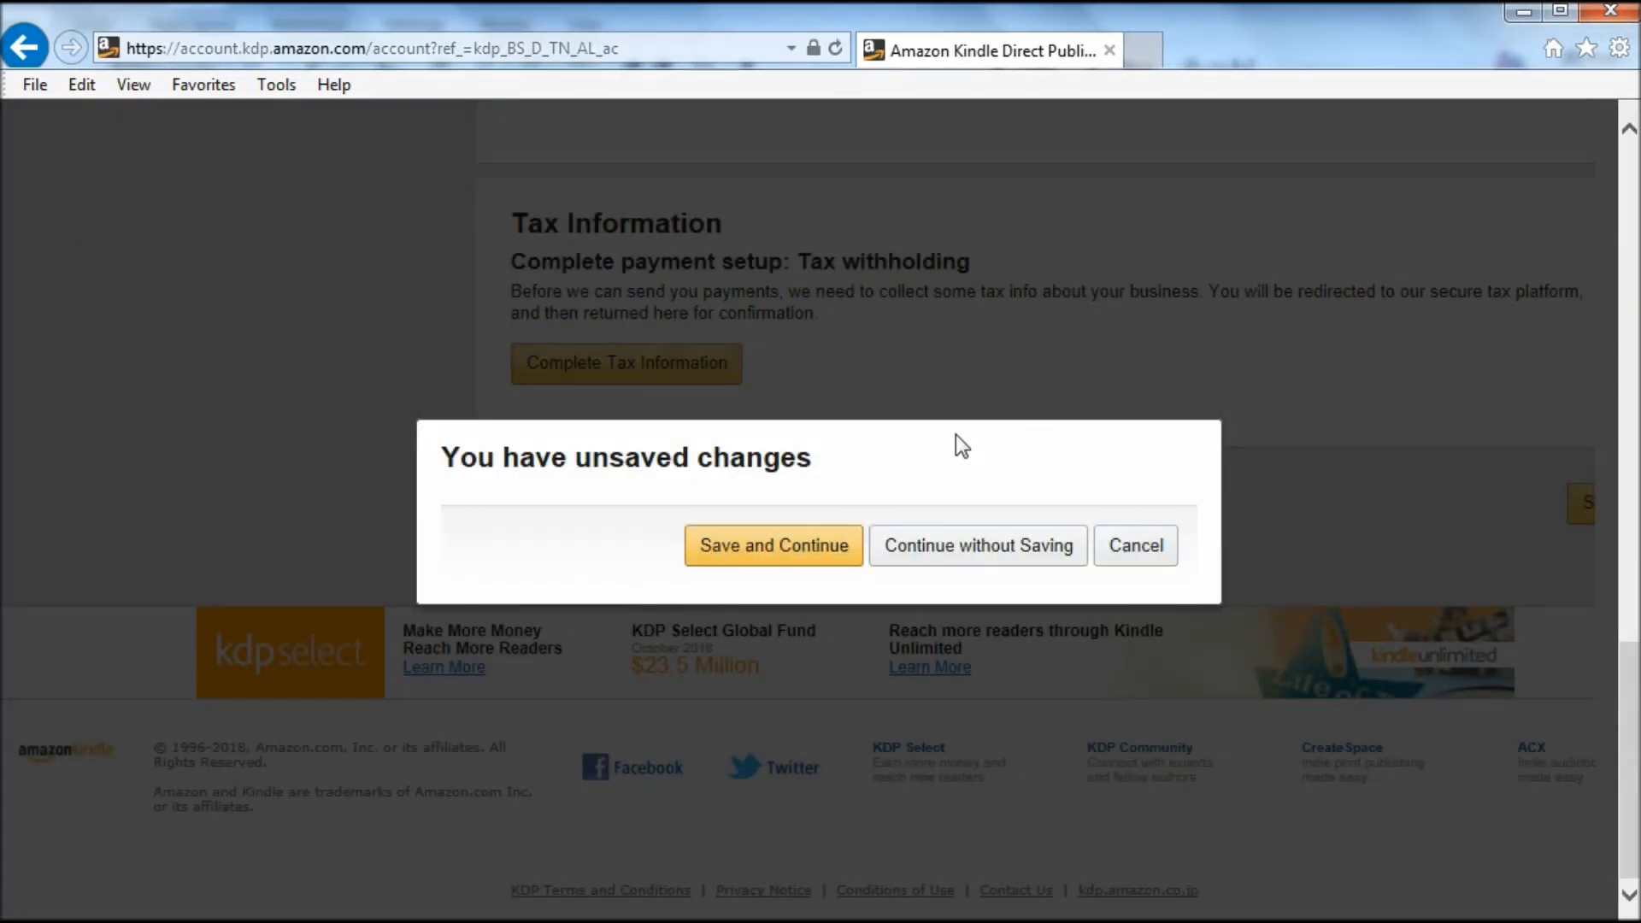
left_click(784, 556)
Step: Create a new Kindle eBook with the title "Interview Prep Playbook" and the subtitle "Job Hunting Guide"
middle_click(1383, 568)
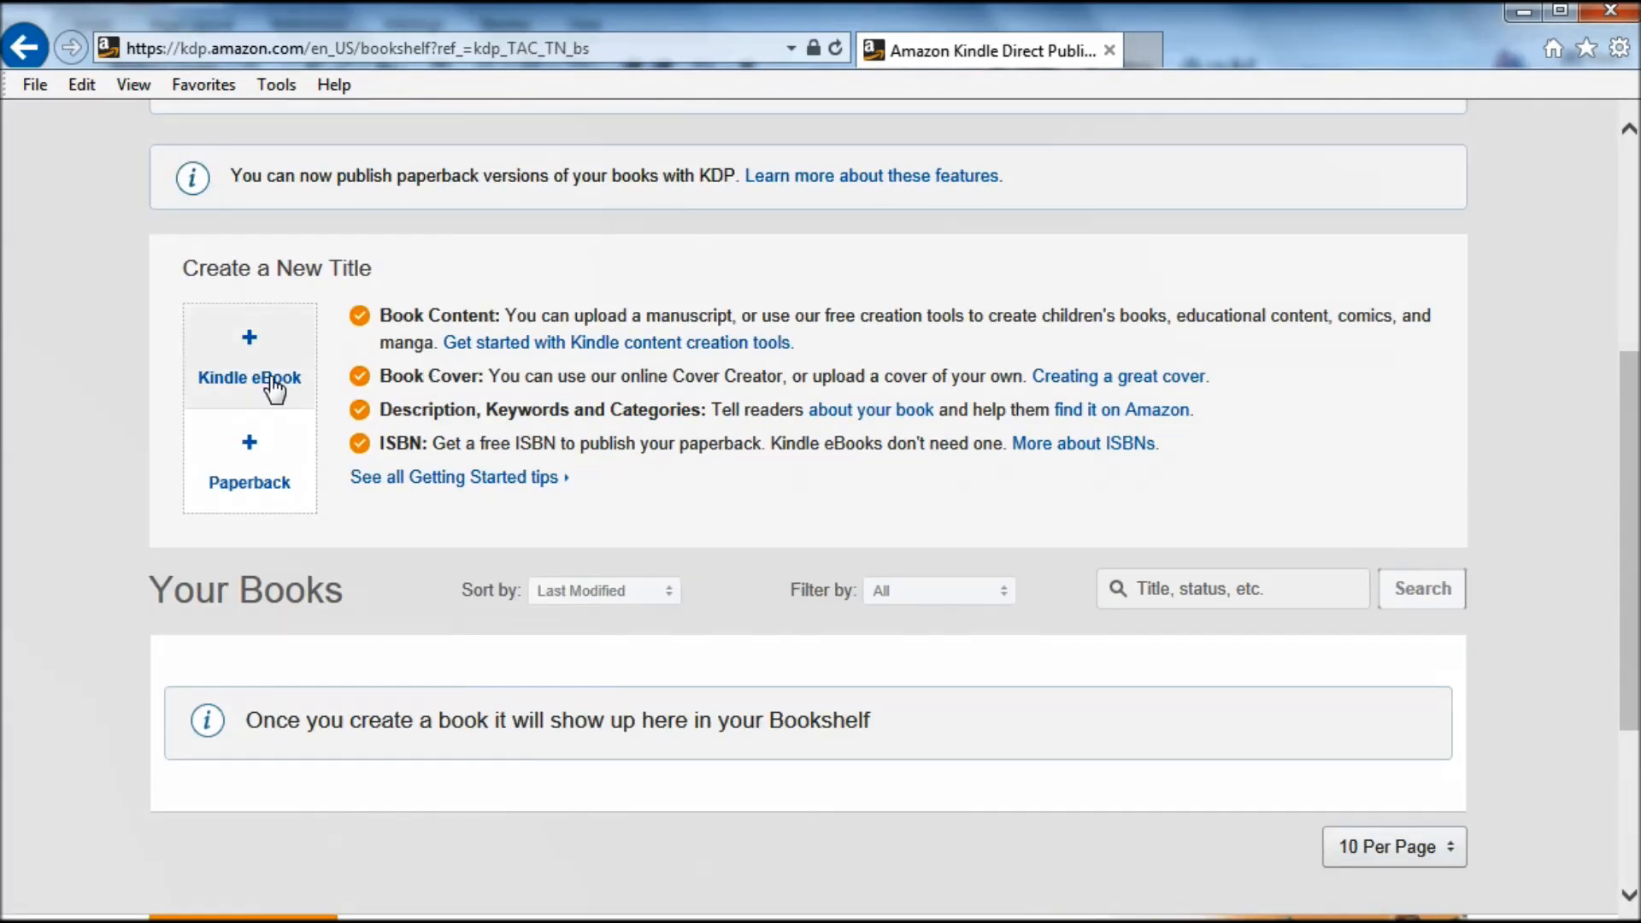
left_click(254, 351)
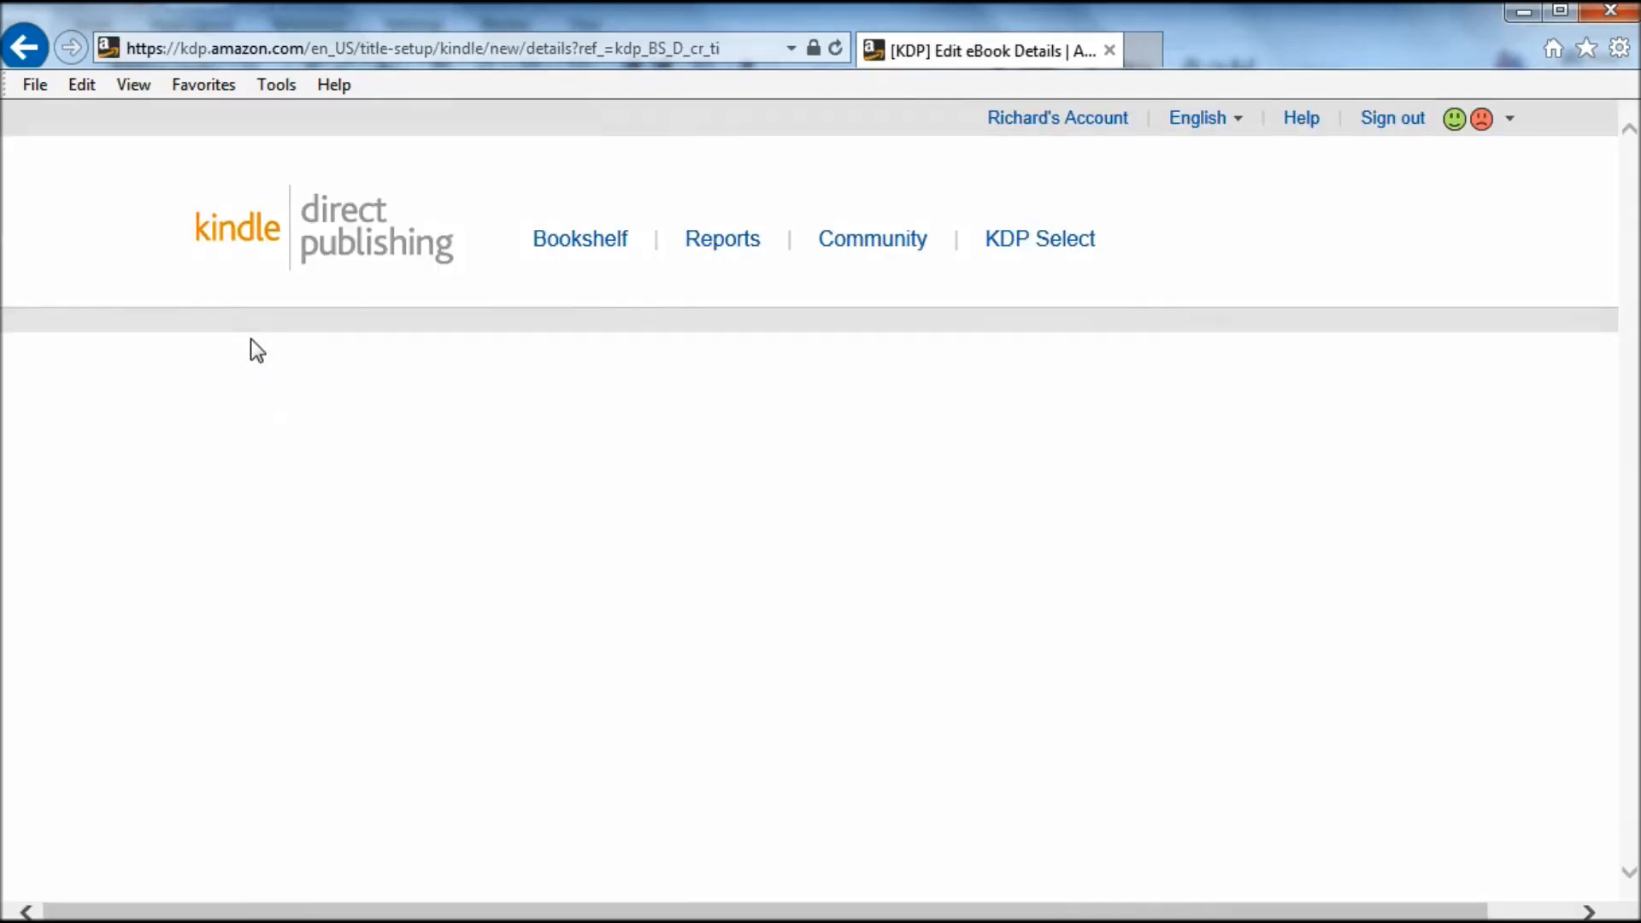
scroll(604, 513, "down", 5)
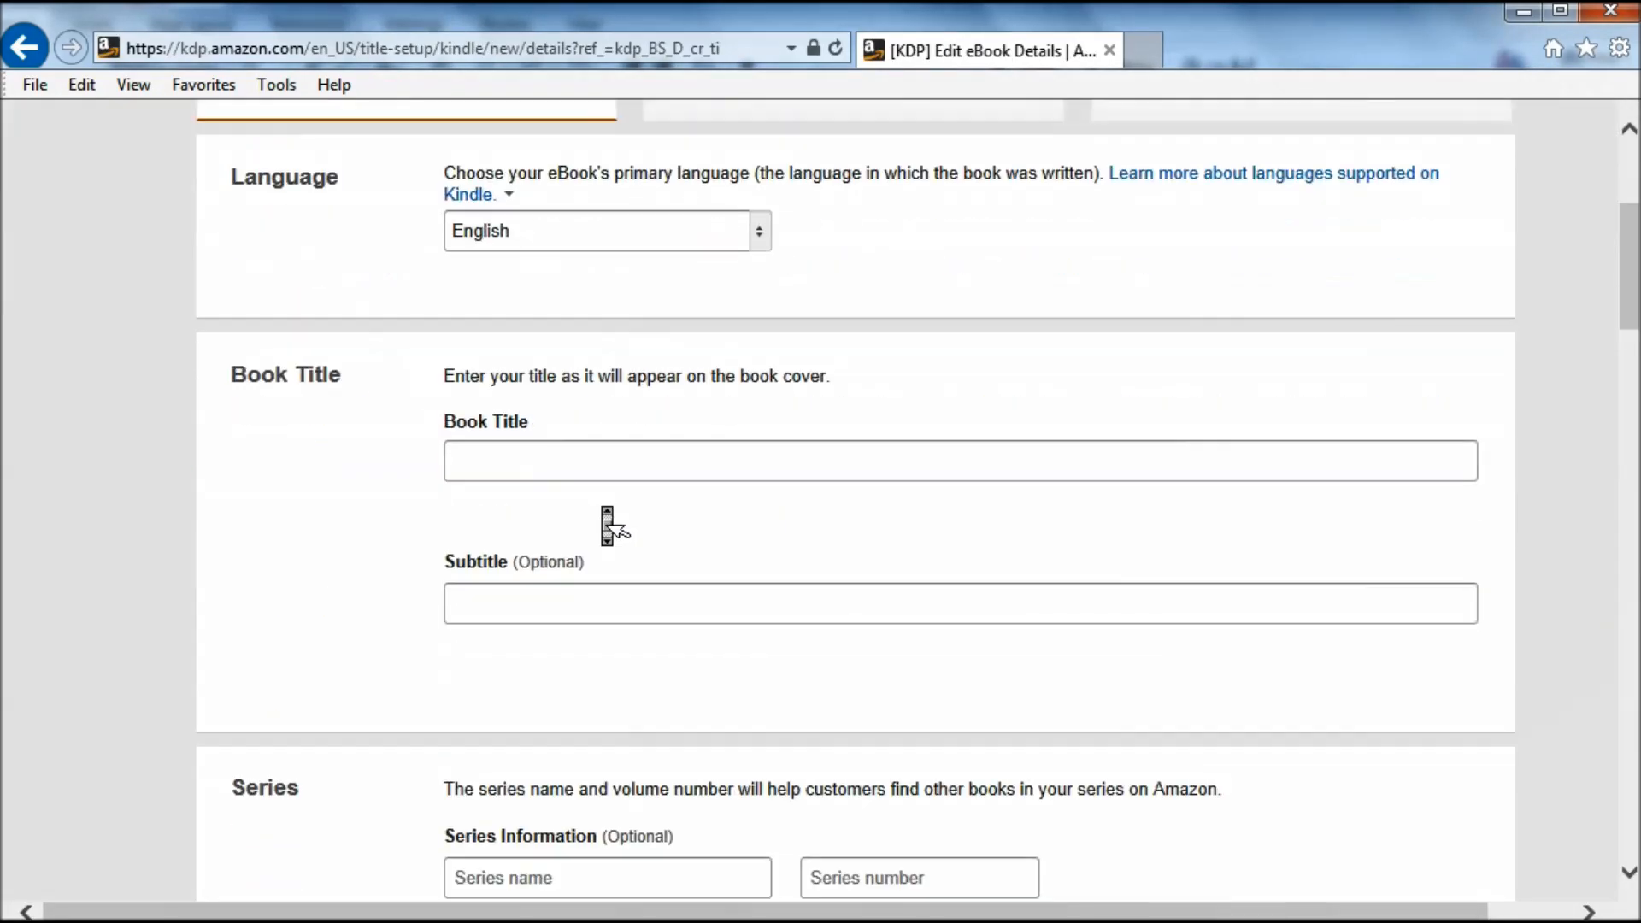
left_click(553, 373)
type("I")
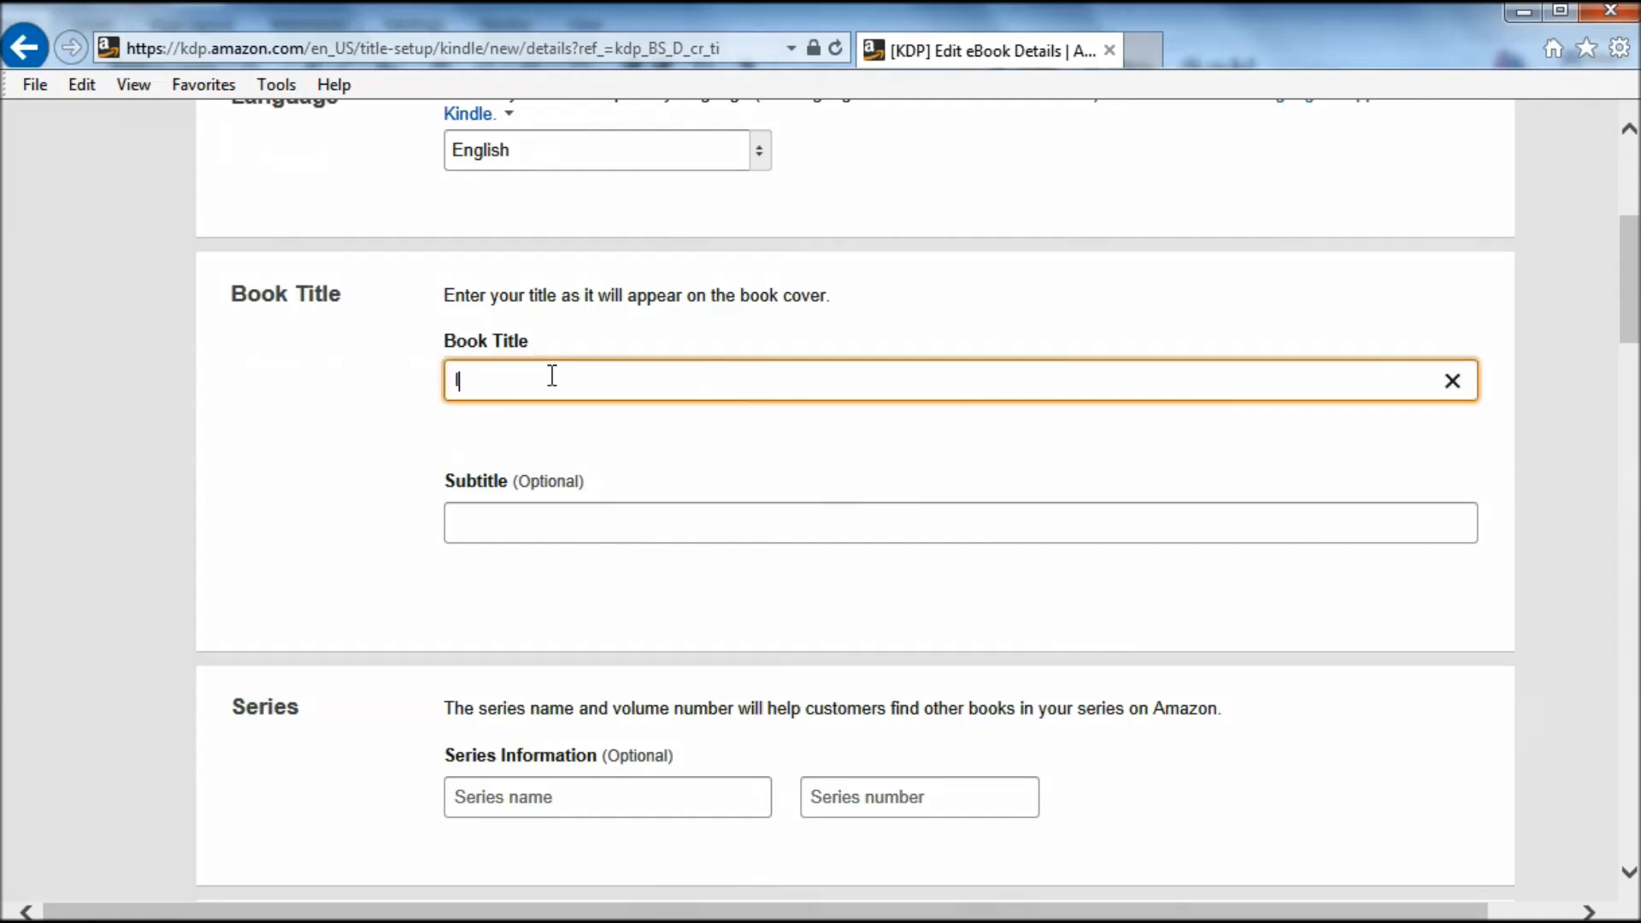
type("nterview Prep Playbook")
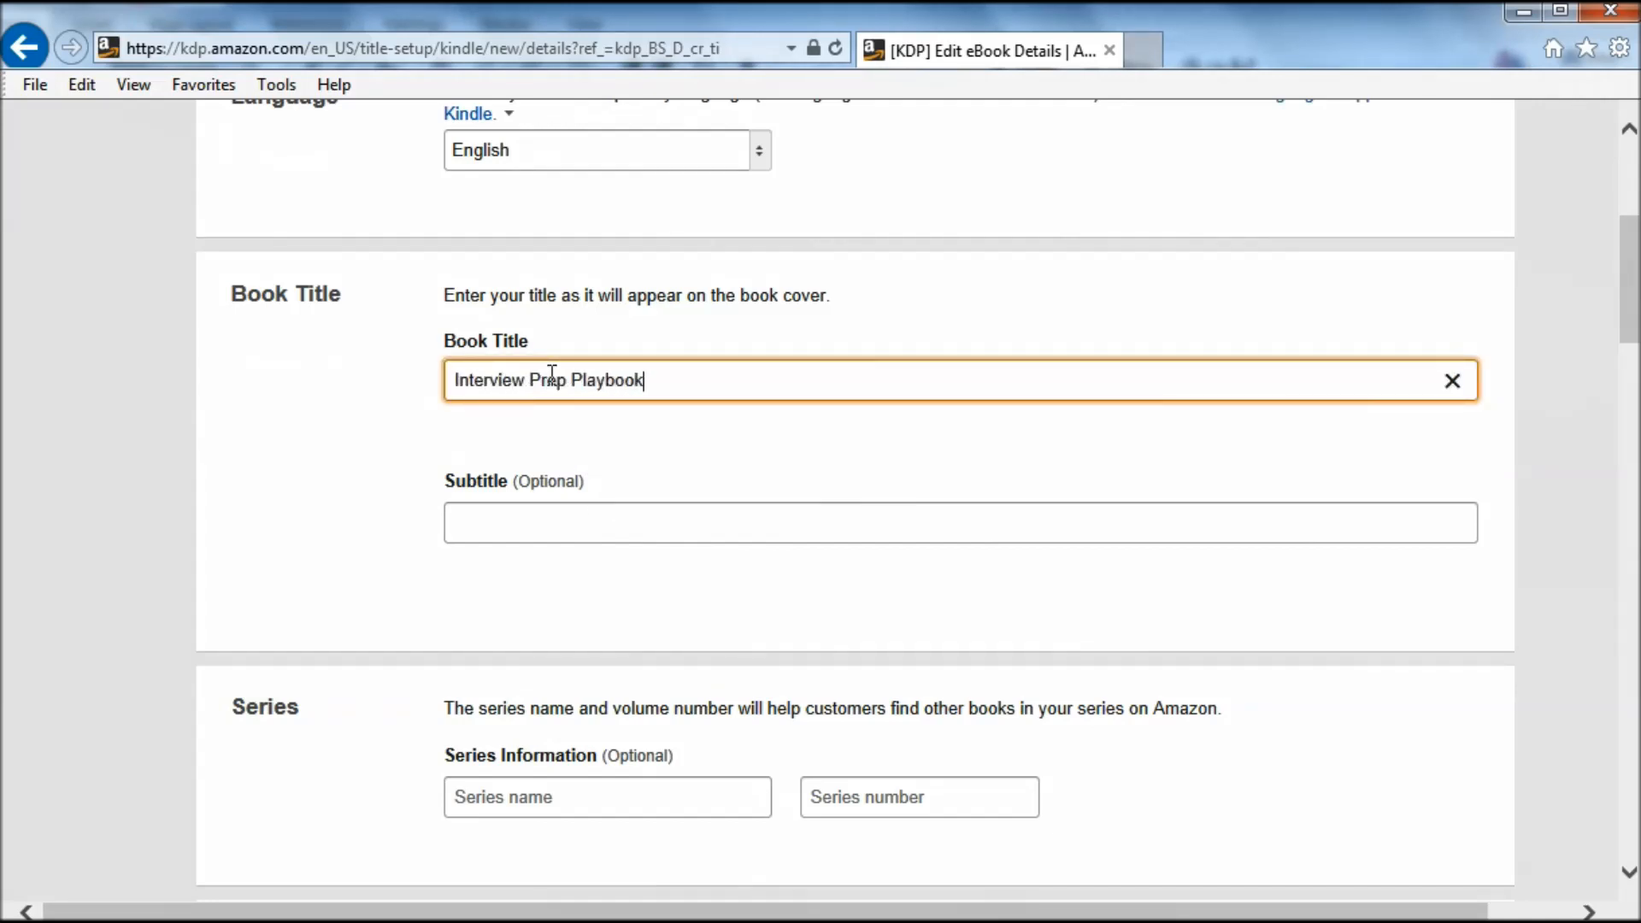
left_click(547, 525)
type("Job Hunting Guide")
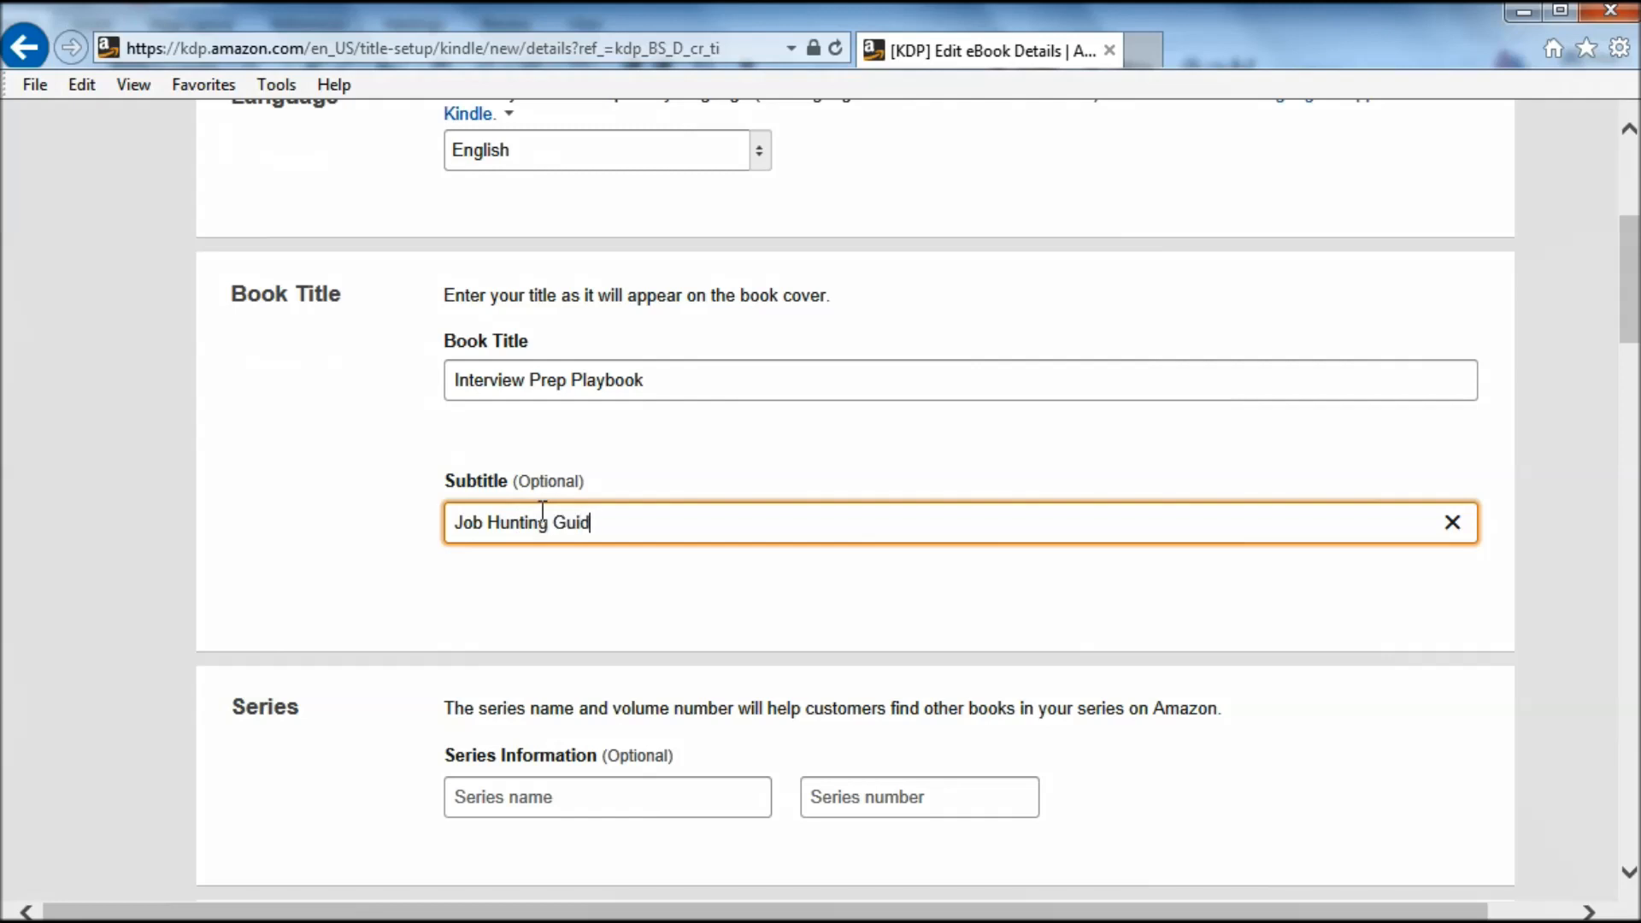
Step: Enter the primary author's first and last name in the eBook details
scroll(849, 575, "down", 3)
scroll(853, 588, "down", 4)
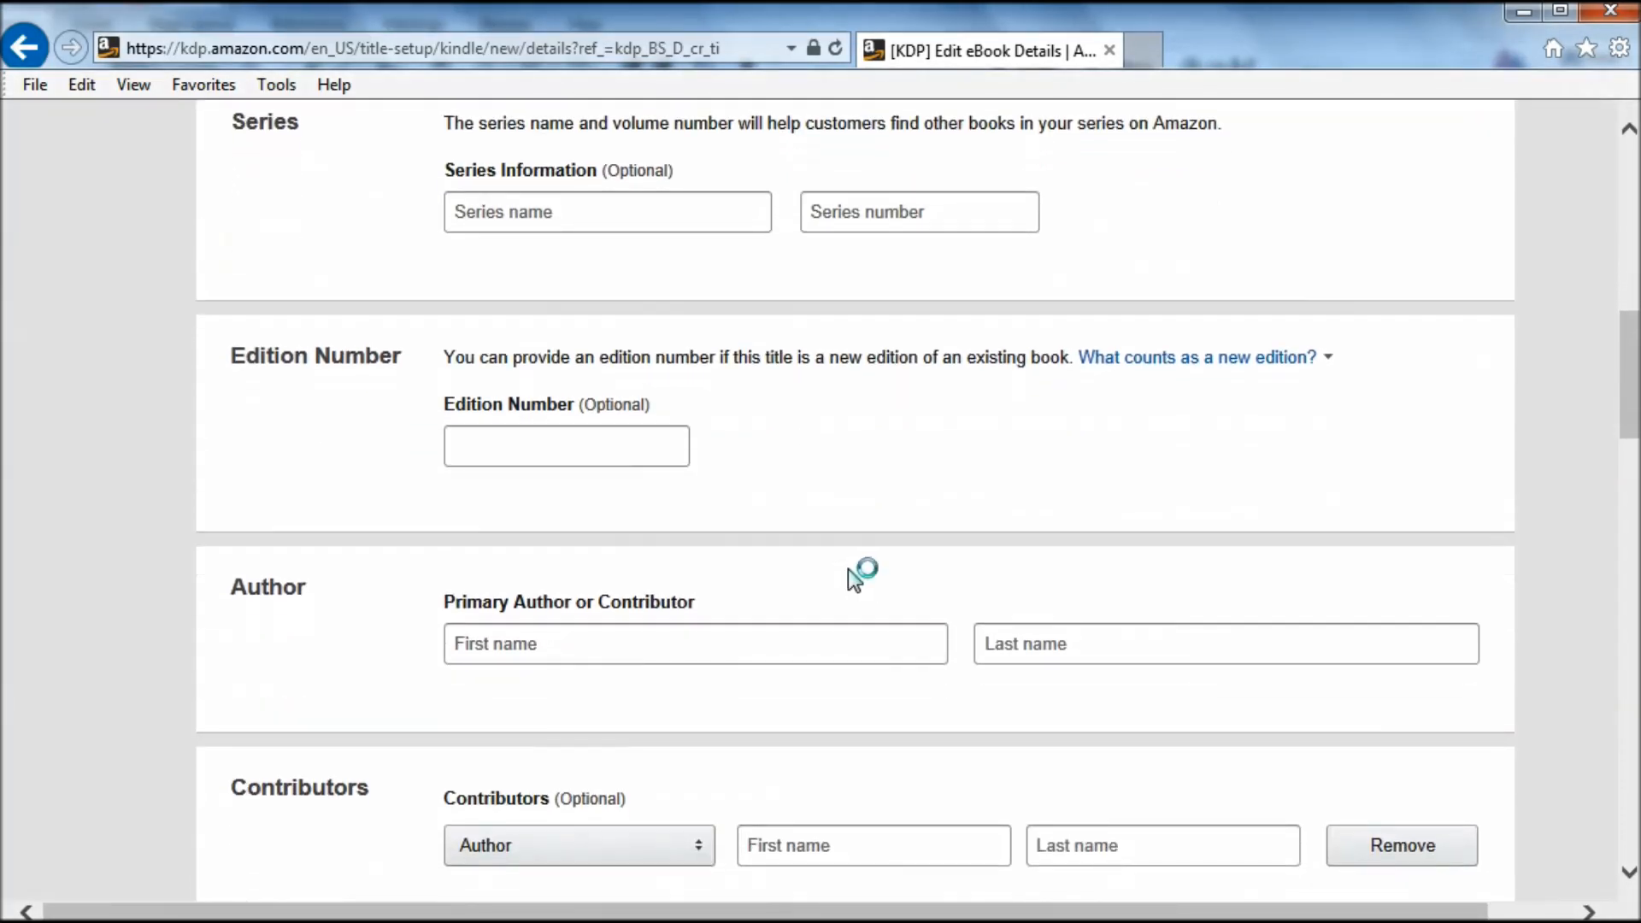
scroll(853, 588, "down", 2)
scroll(853, 589, "down", 2)
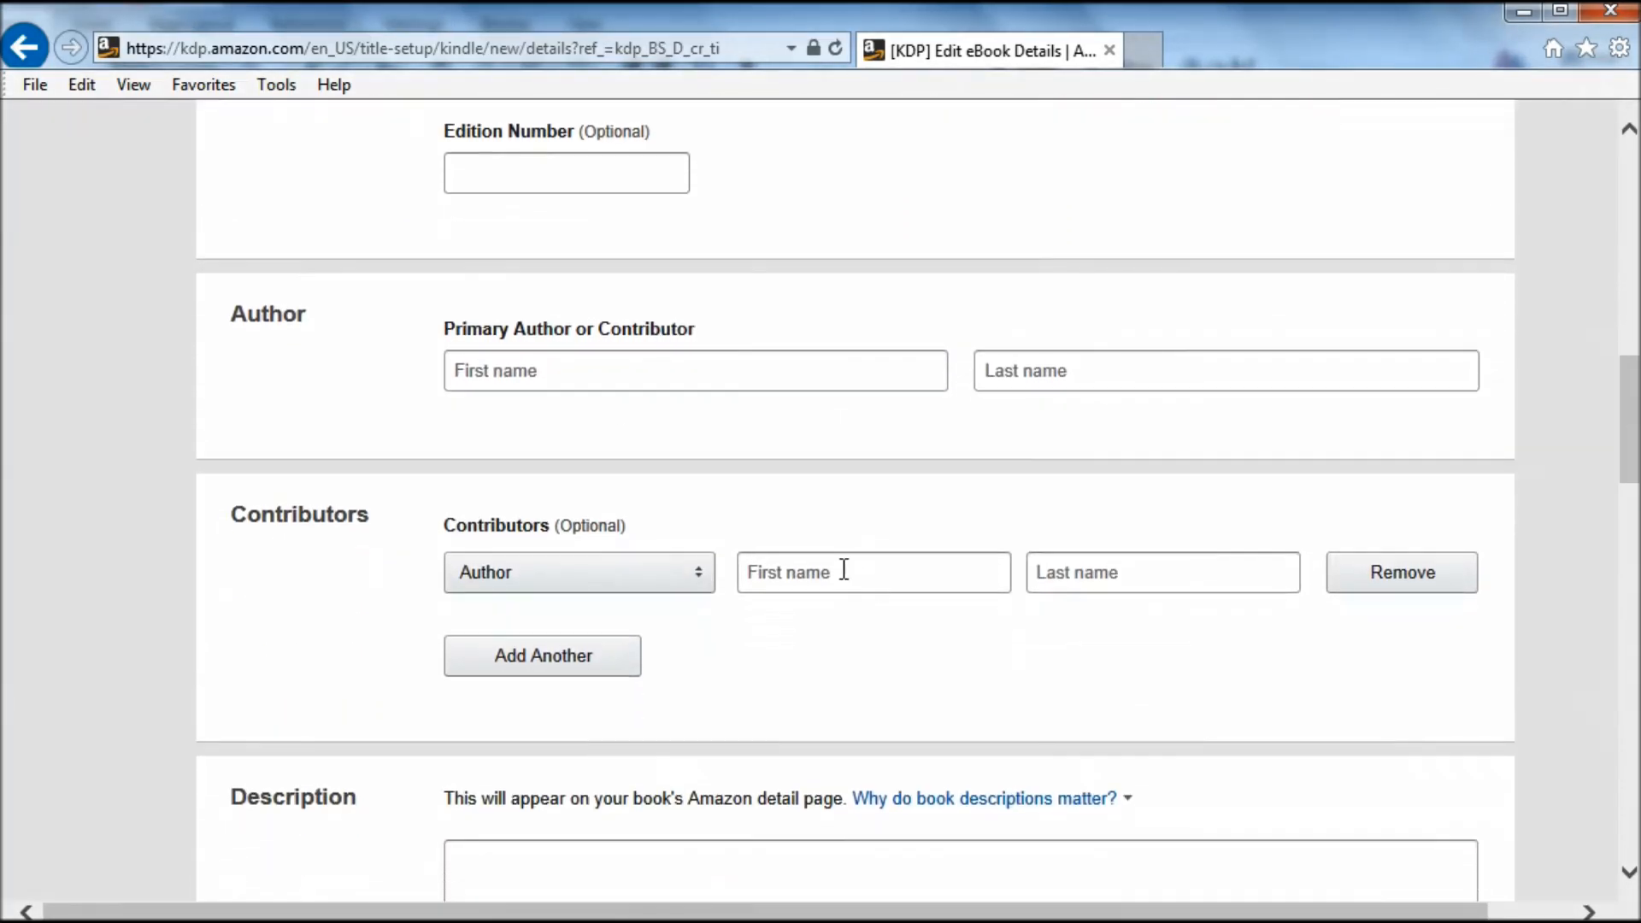
left_click(592, 375)
type("Richard")
key("Tab")
type("Blazevich")
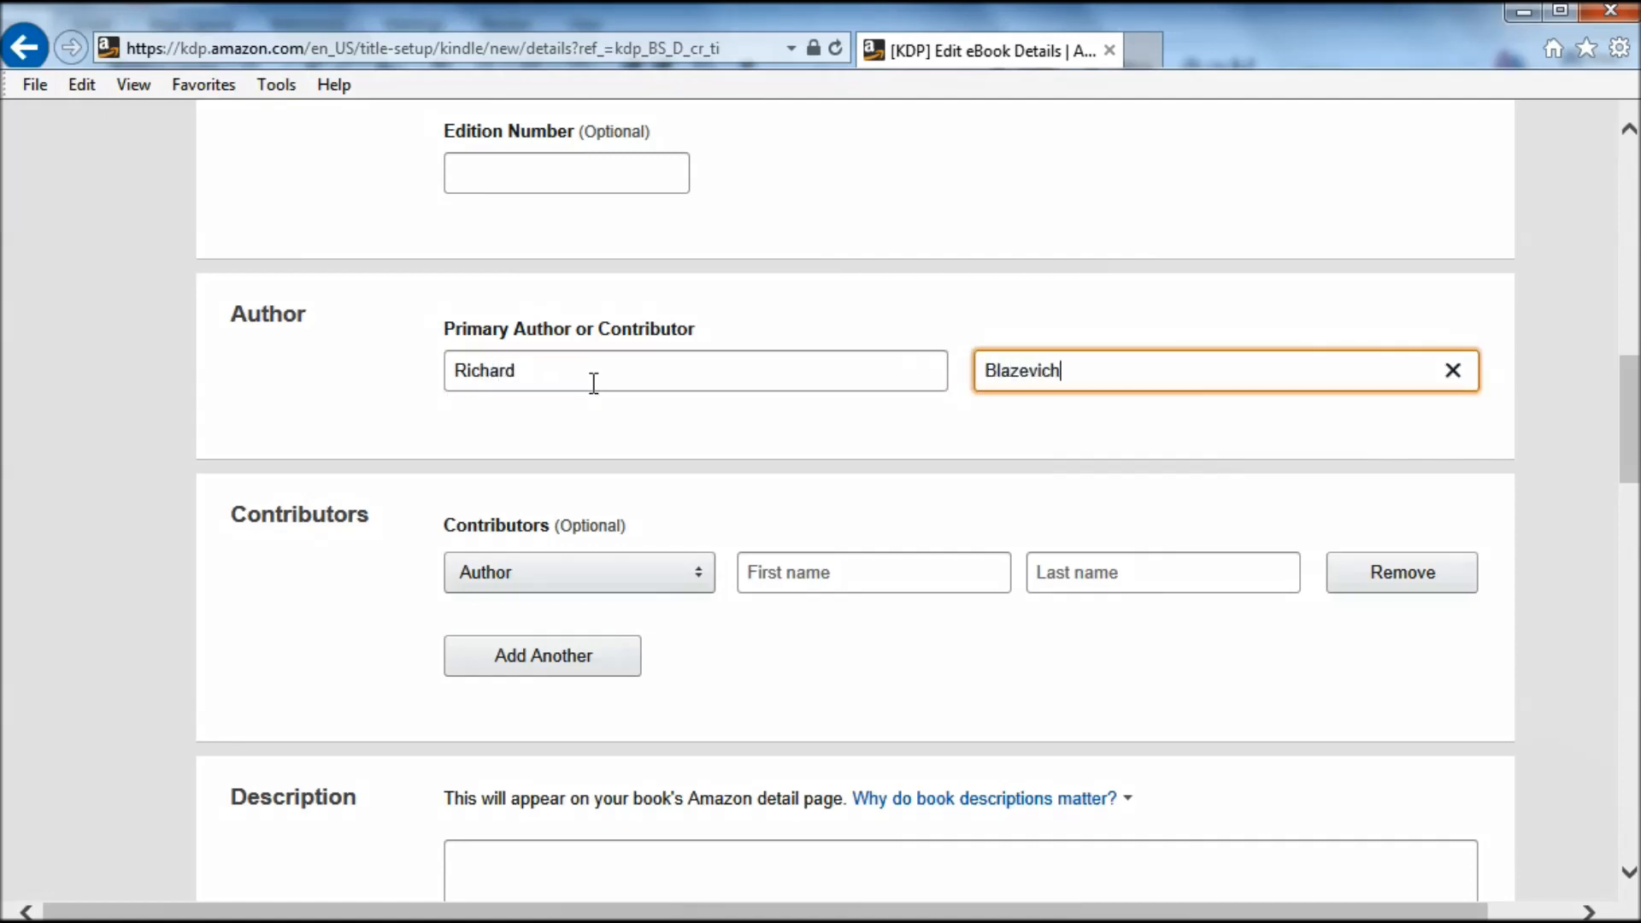
left_click(366, 459)
Step: Describe the book as "This book will help you get the job you want." and declare ownership of the copyright and publishing rights
scroll(366, 458, "down", 5)
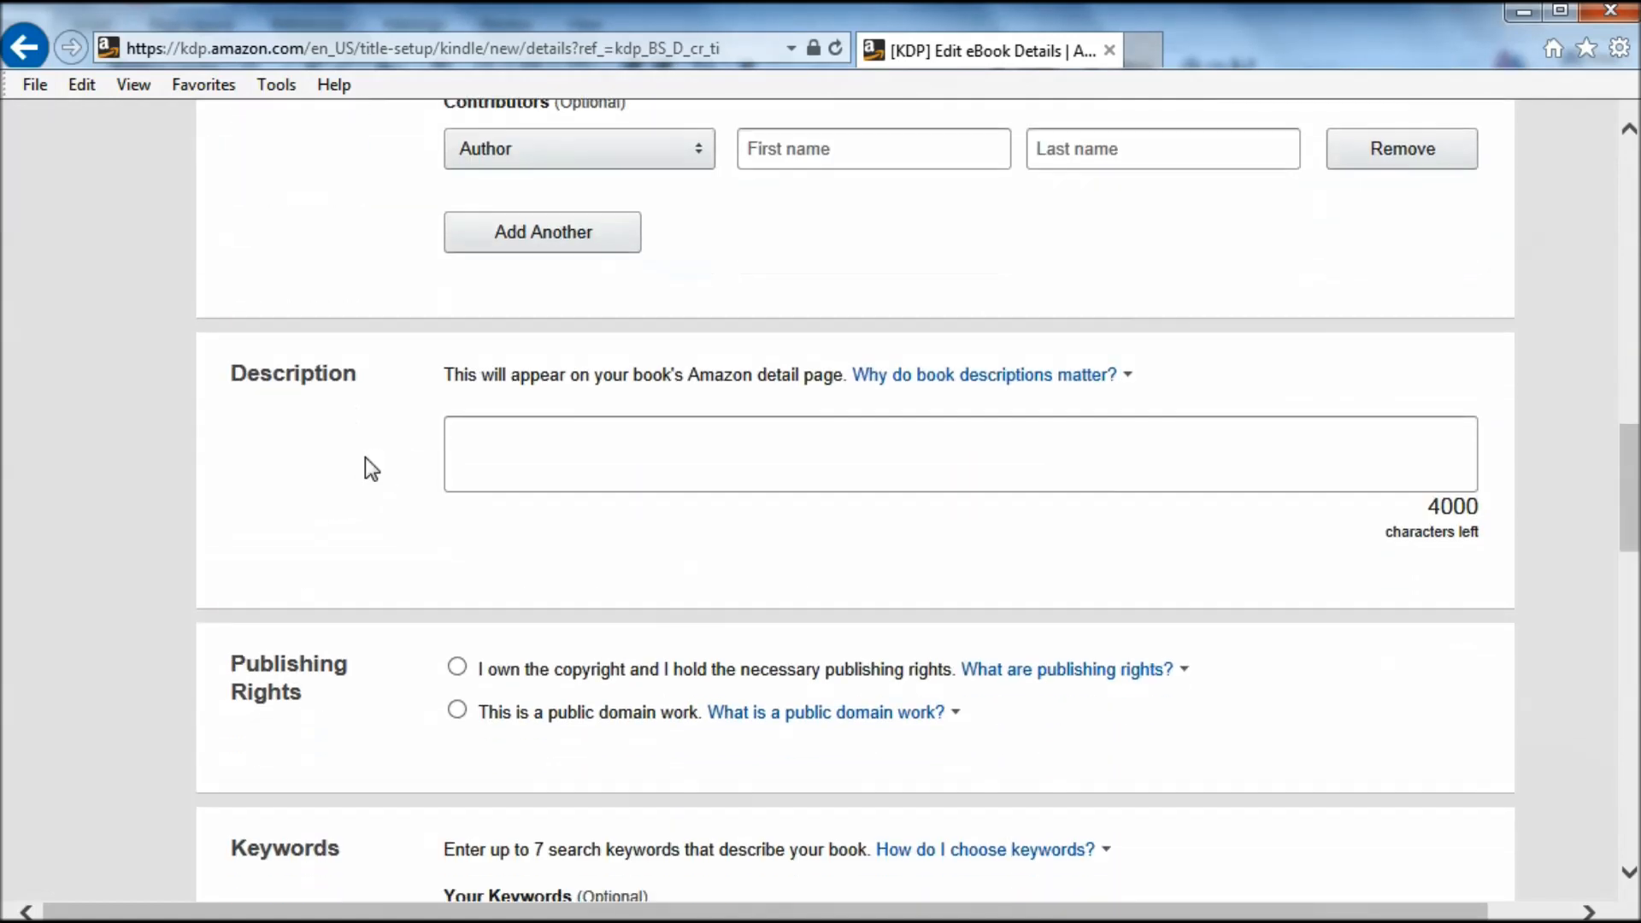
left_click(480, 456)
type("This book will help you get the job you want.")
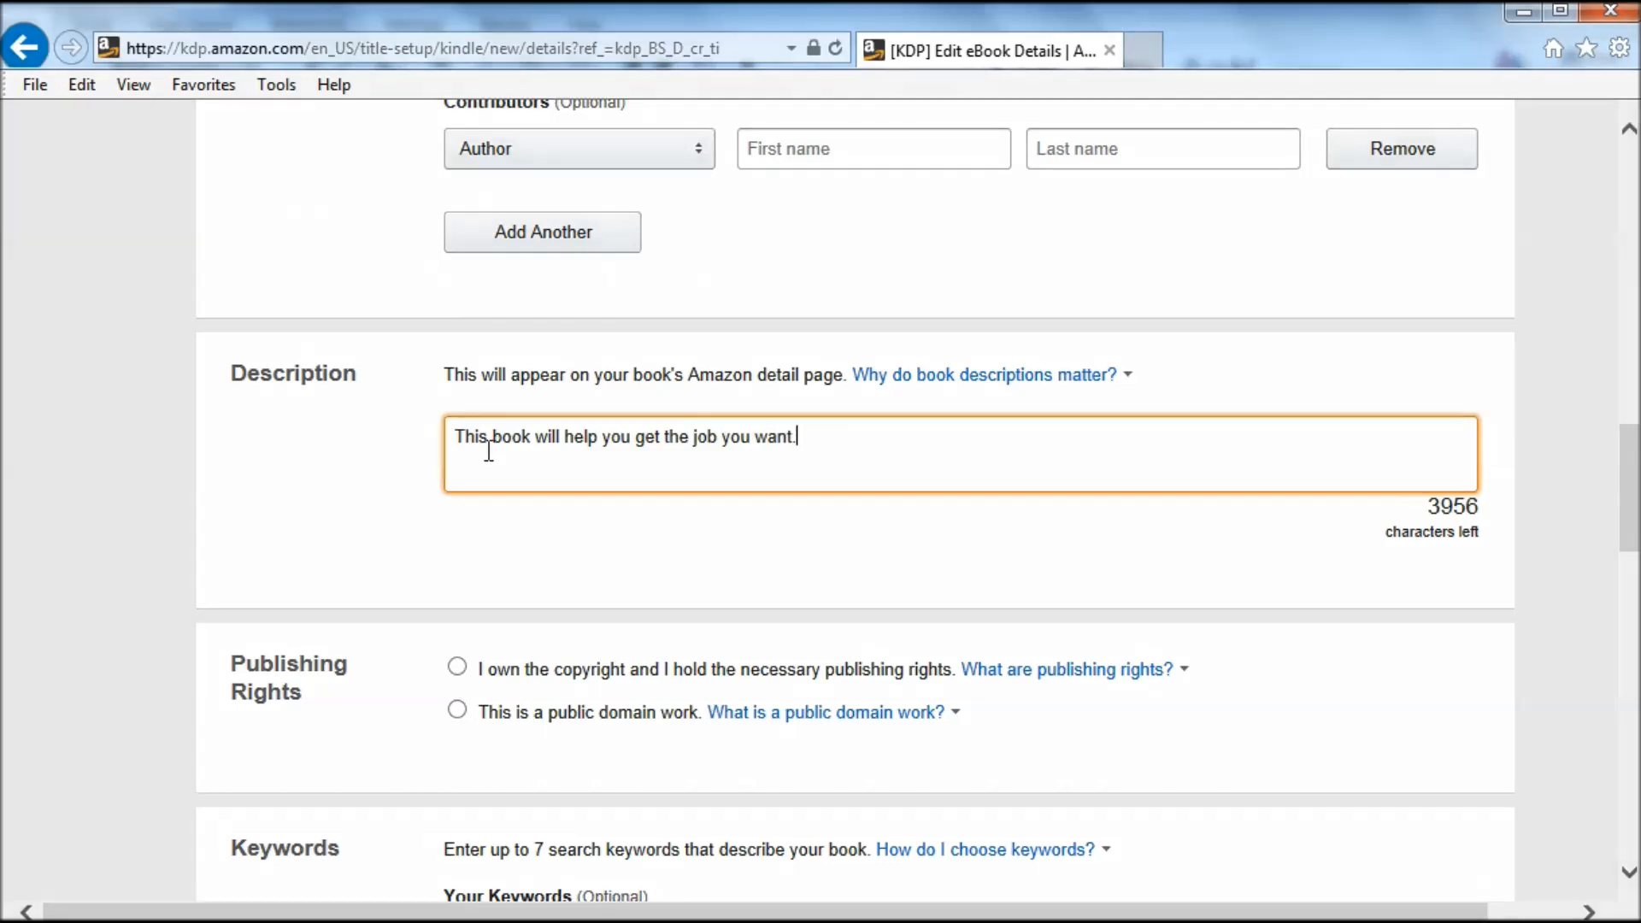
left_click(458, 668)
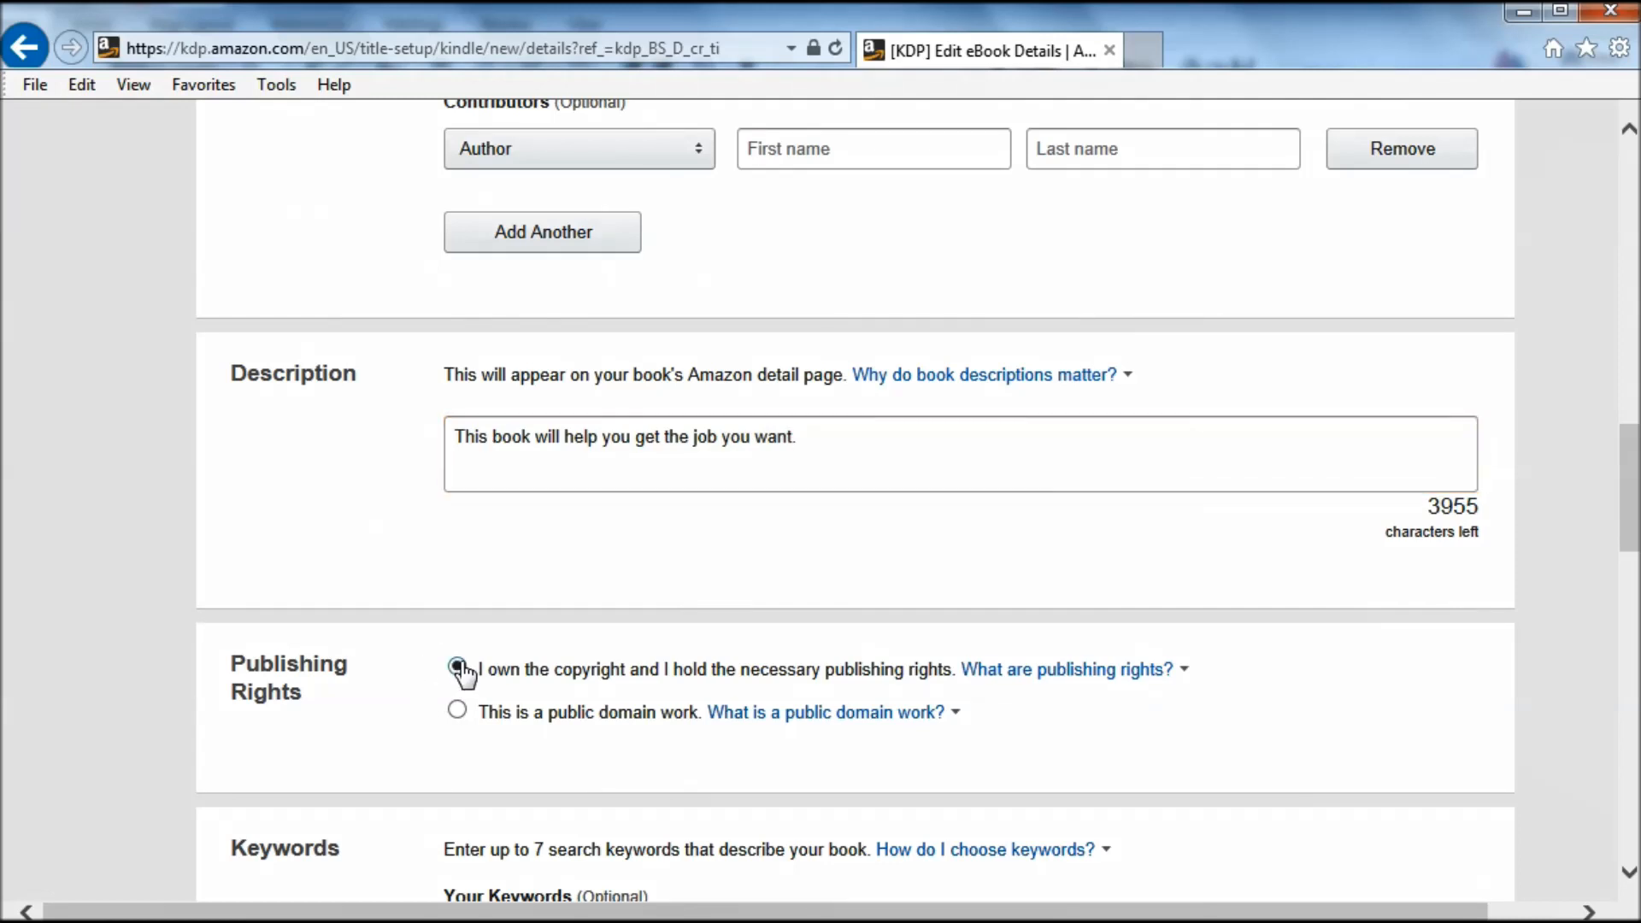
Step: Add the search keywords "job interviews" and "job hunting" to the eBook
scroll(462, 671, "down", 4)
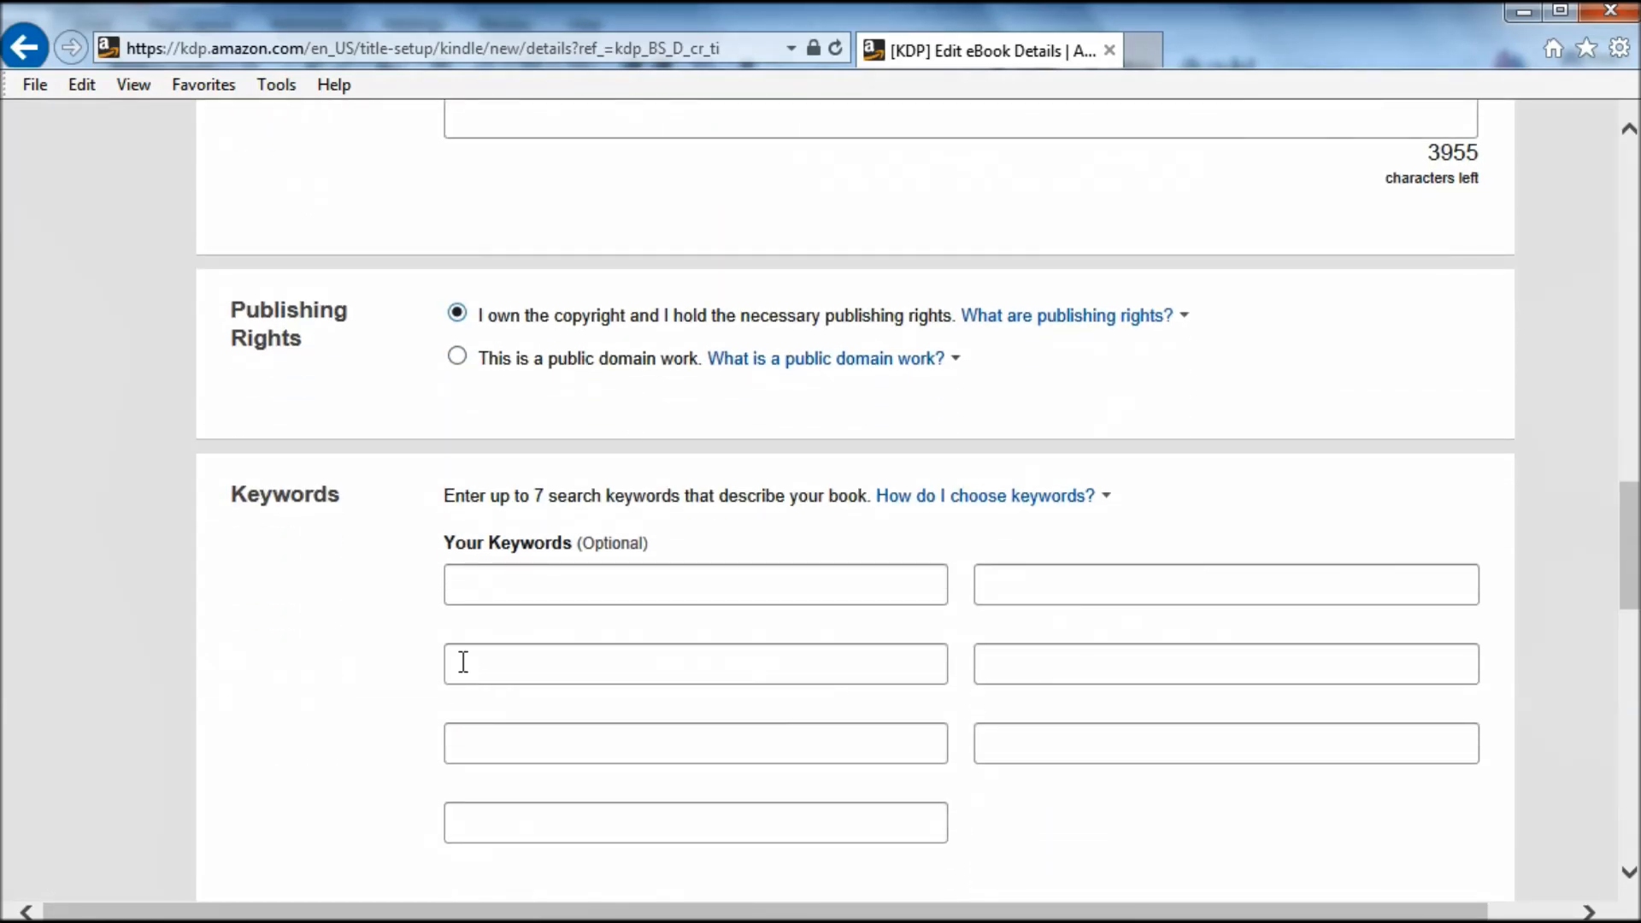
left_click(487, 593)
type("job interviews")
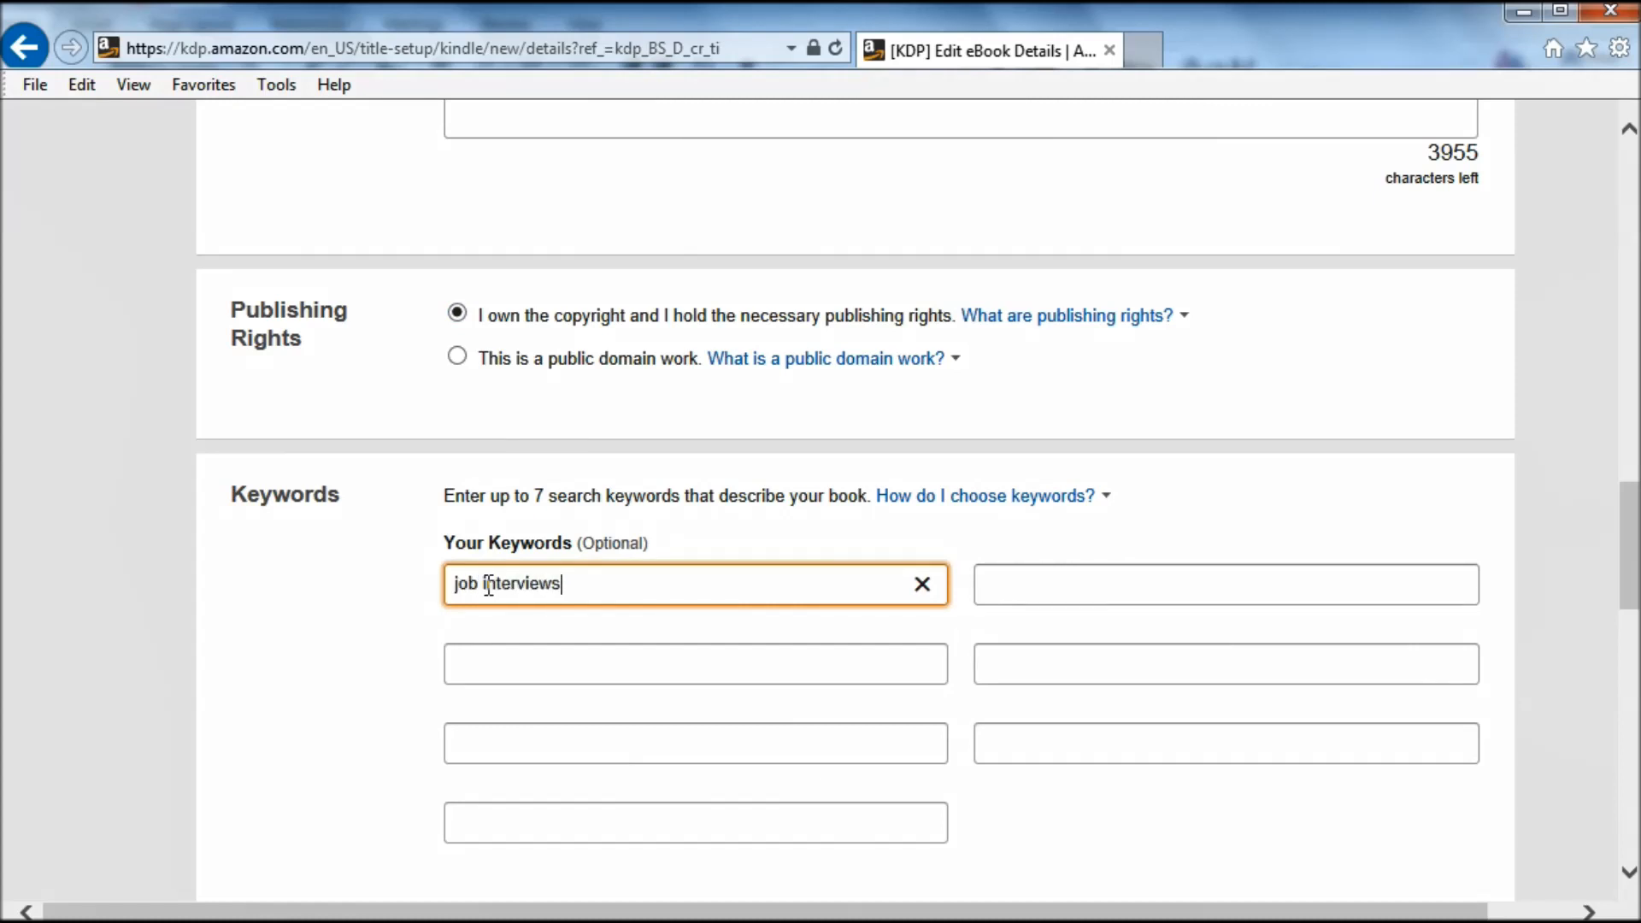
key("Tab")
type("job hunting")
Step: Set the eBook's two browse categories to Job Hunting and General under Nonfiction > Business & Economics > Careers, and save them
scroll(489, 598, "down", 5)
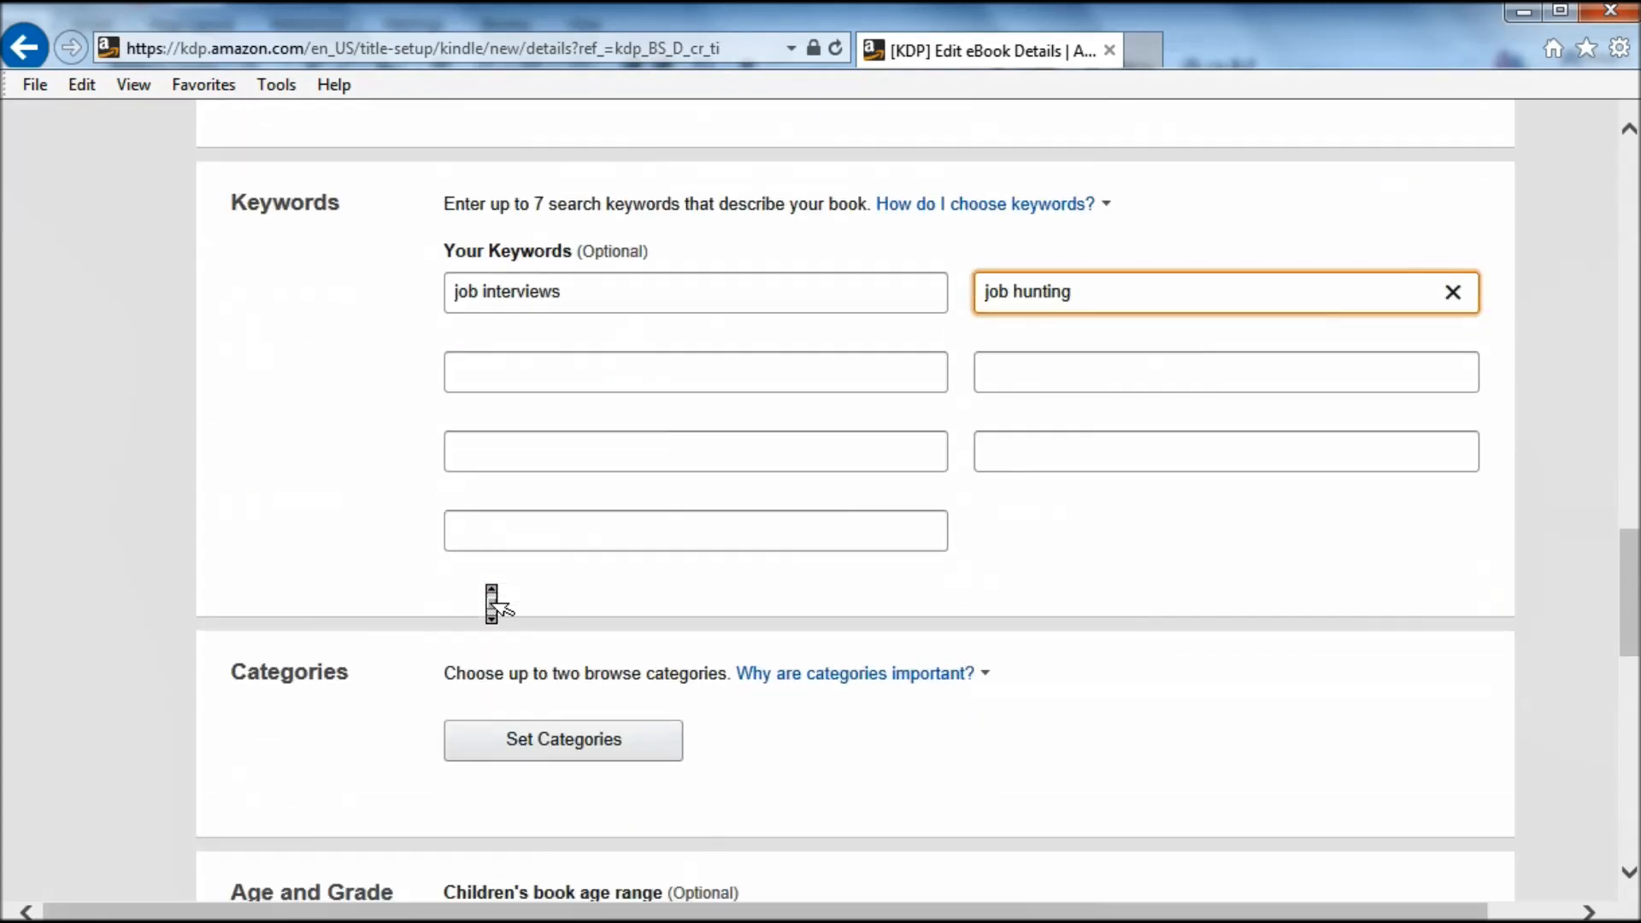
left_click(519, 576)
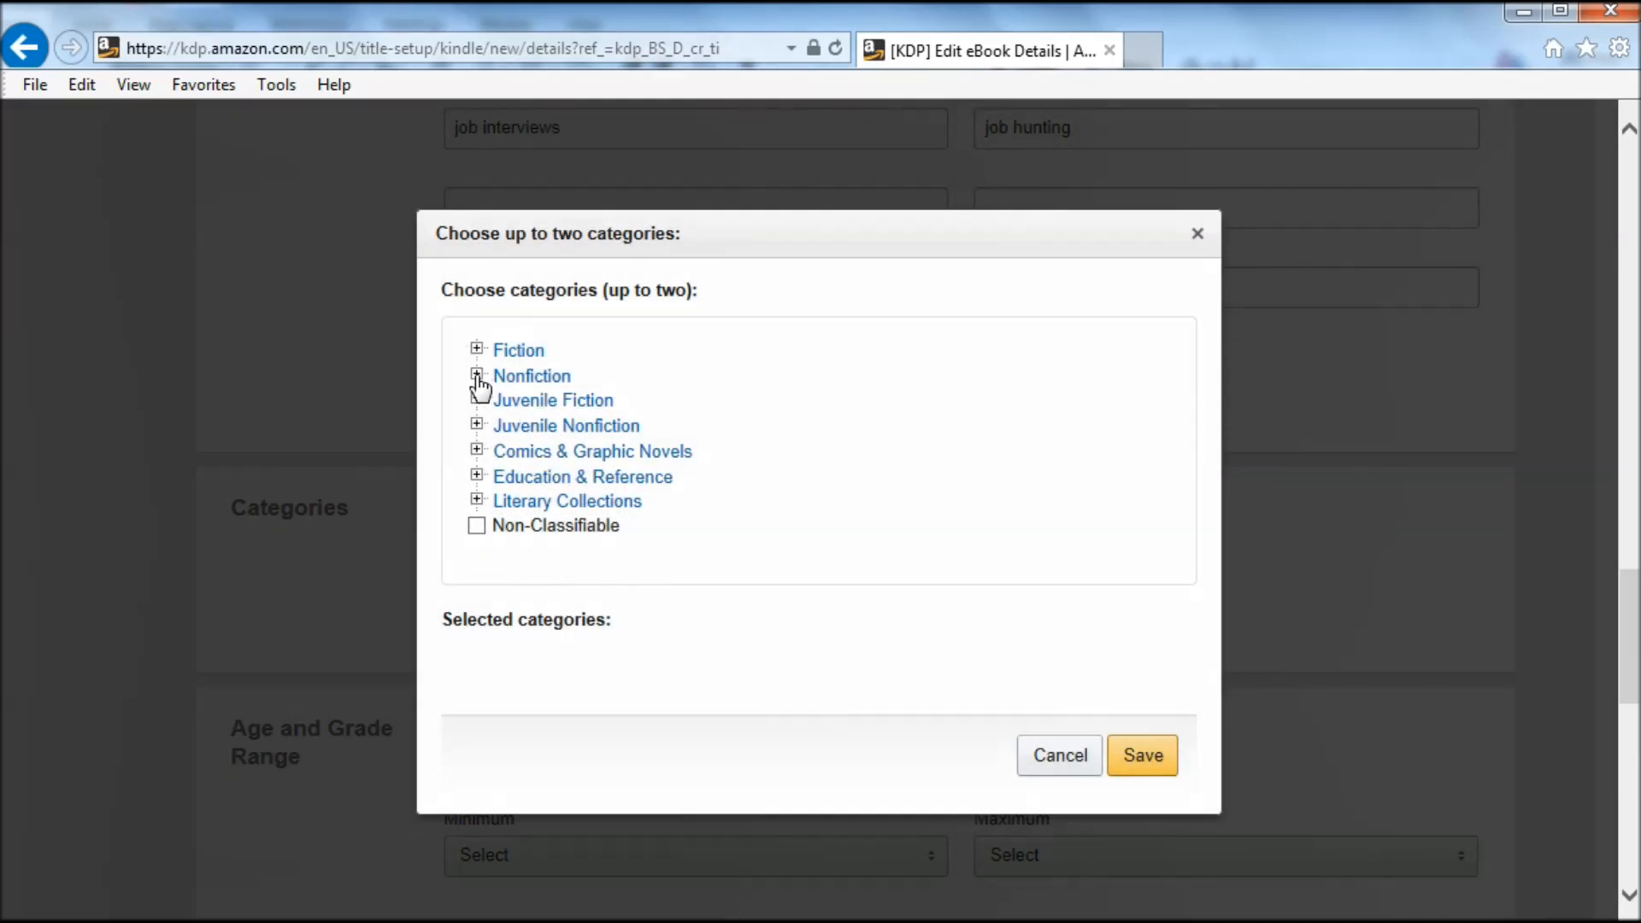
left_click(477, 376)
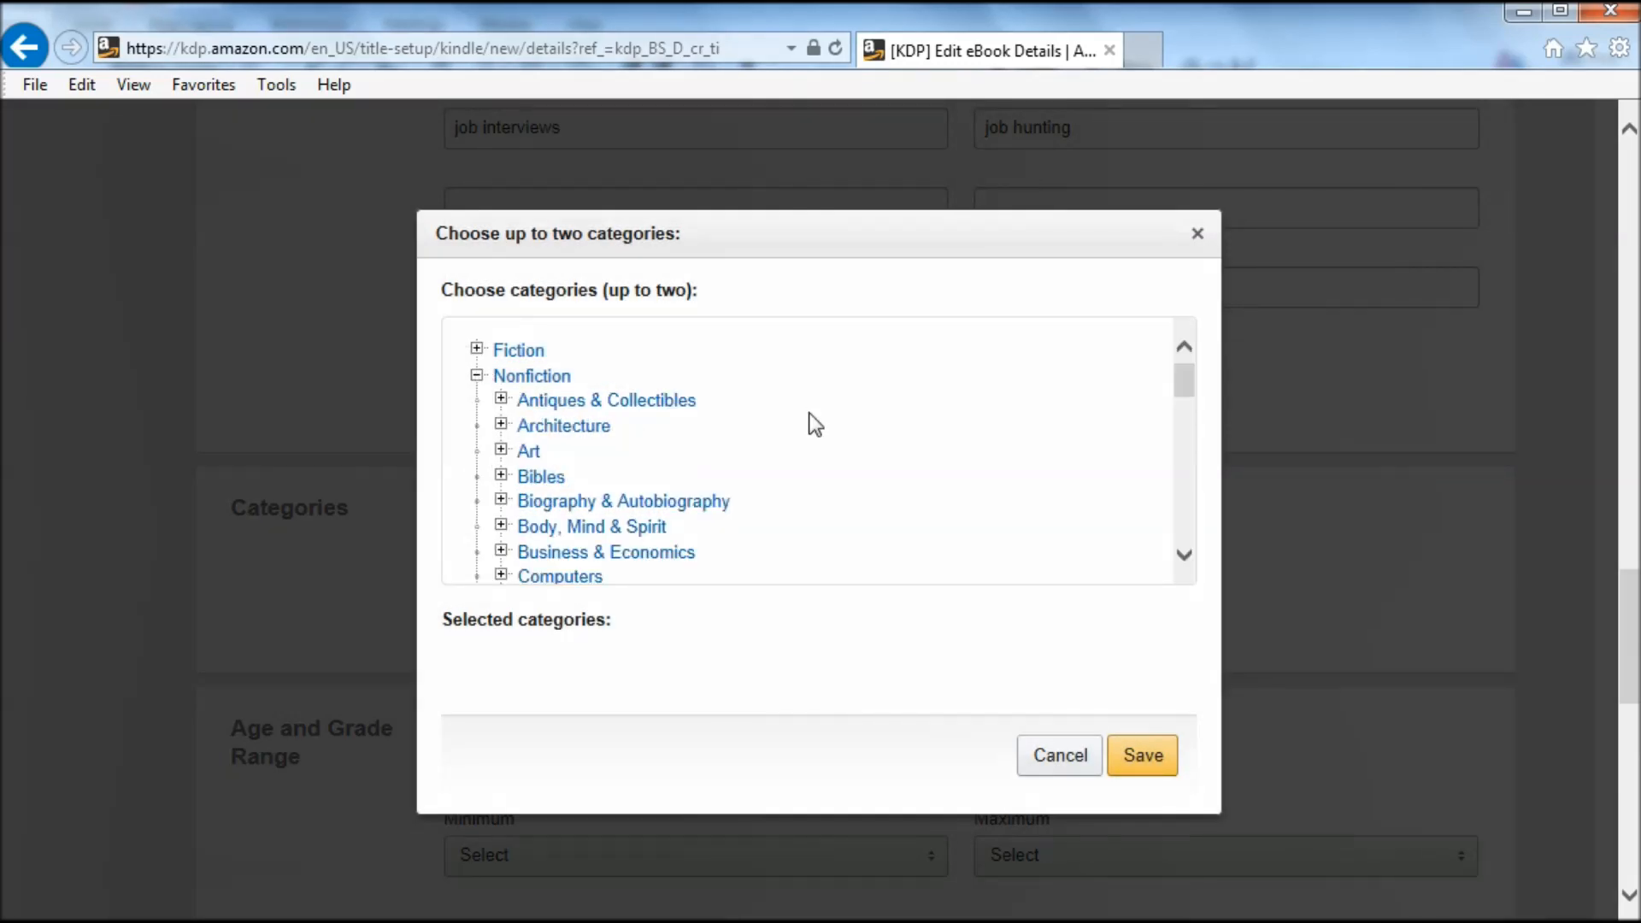
left_click(502, 553)
middle_click(853, 502)
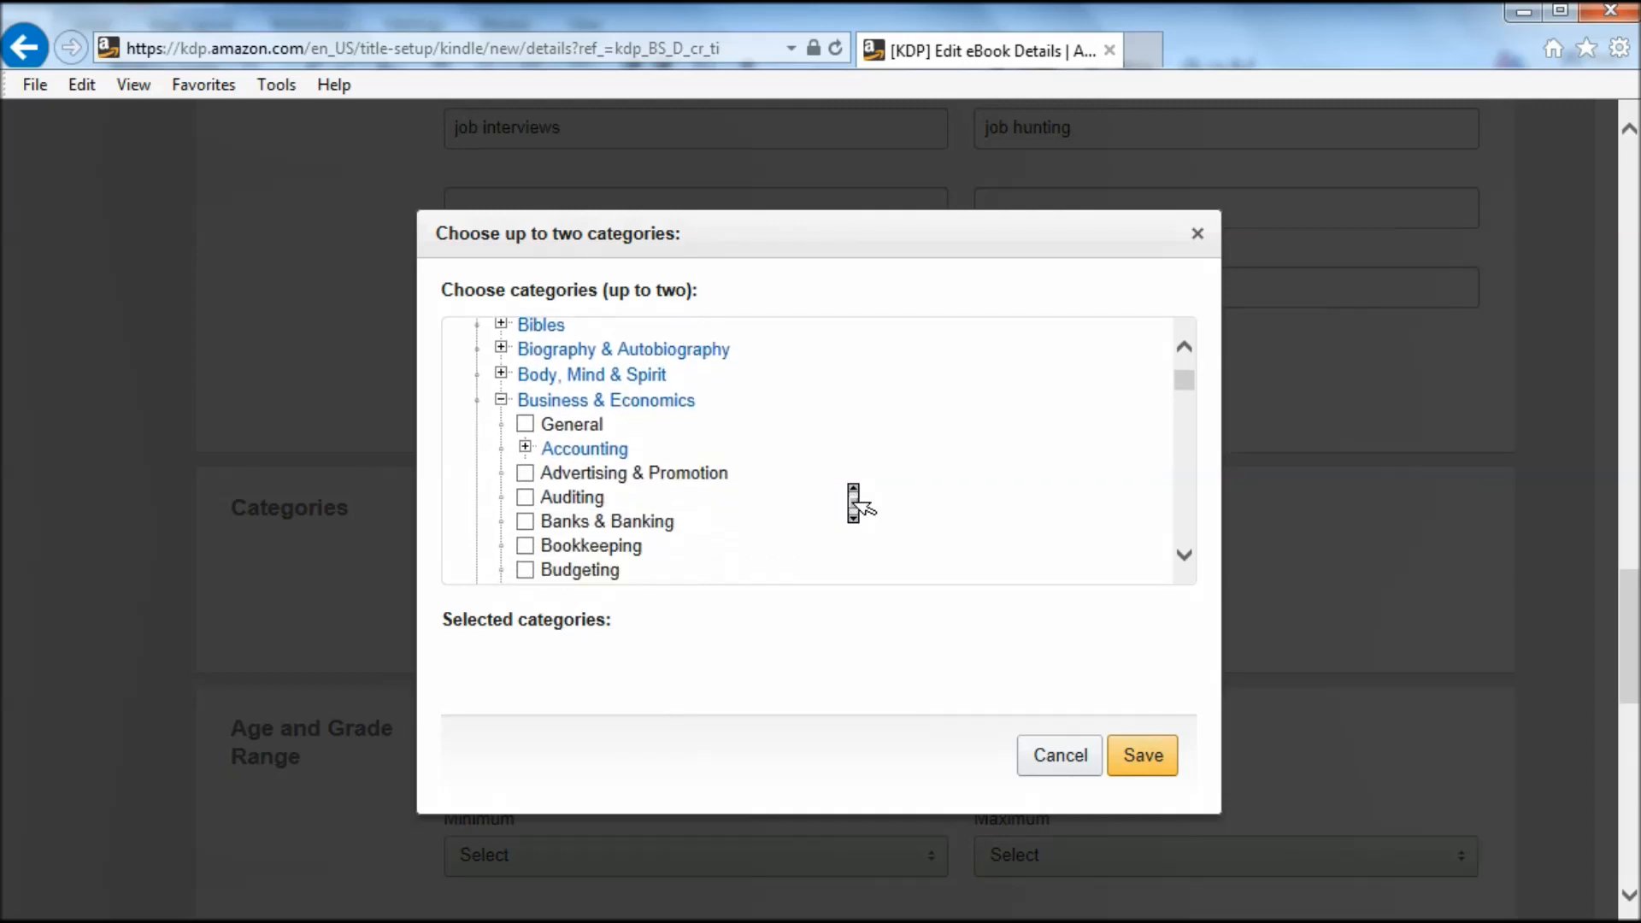
middle_click(853, 503)
middle_click(853, 503)
middle_click(853, 502)
left_click(525, 495)
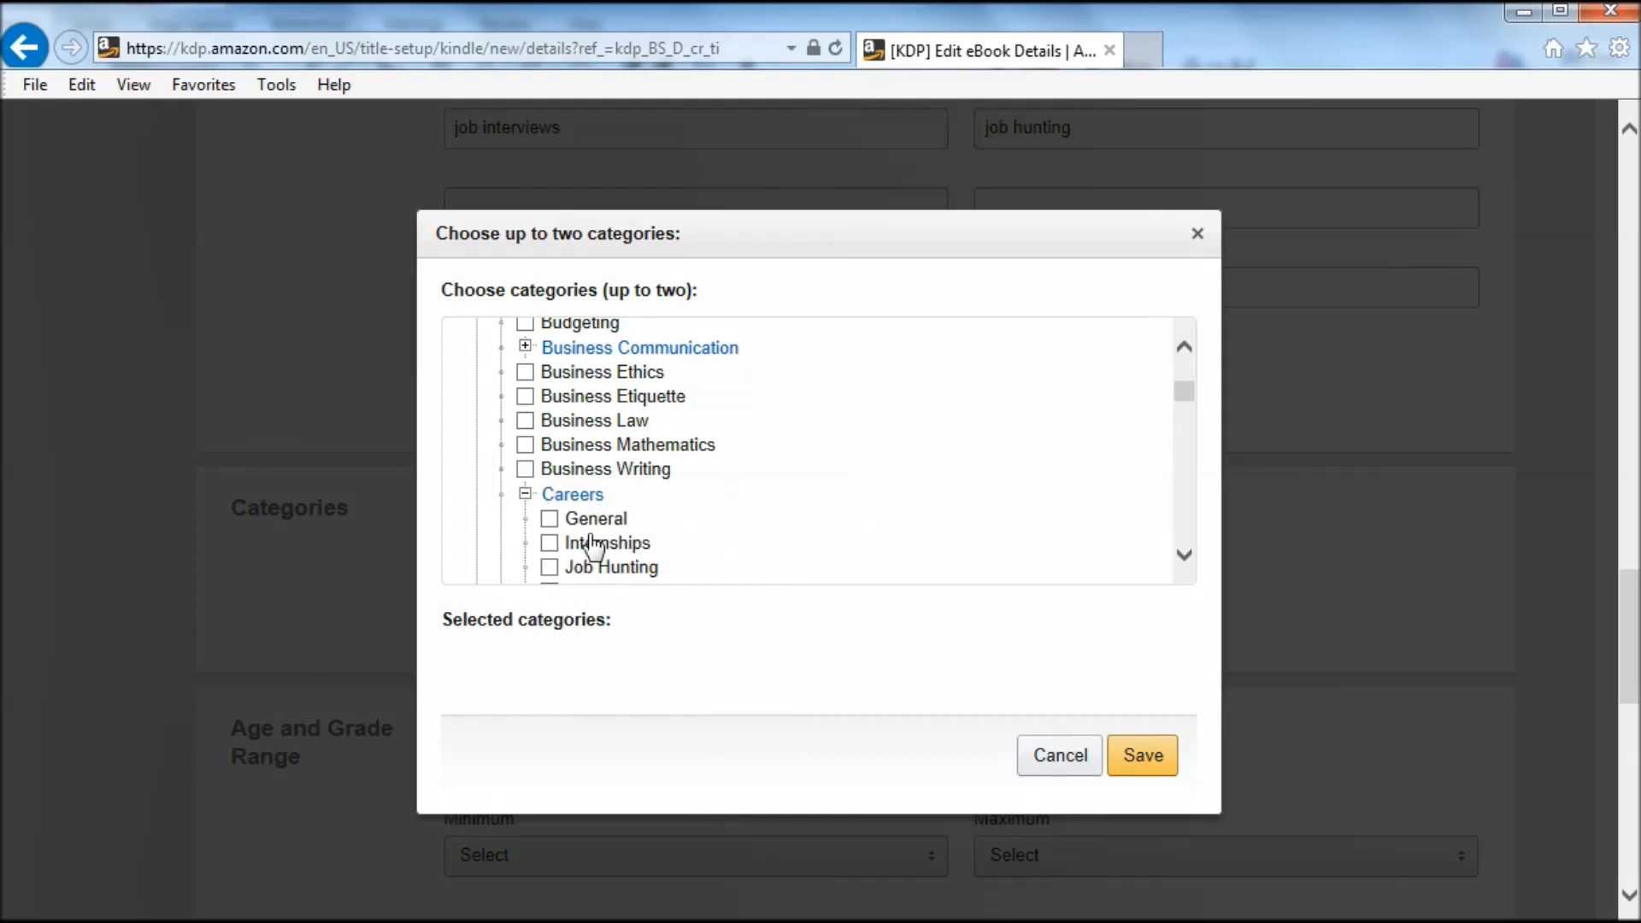
middle_click(853, 443)
middle_click(855, 444)
left_click(550, 508)
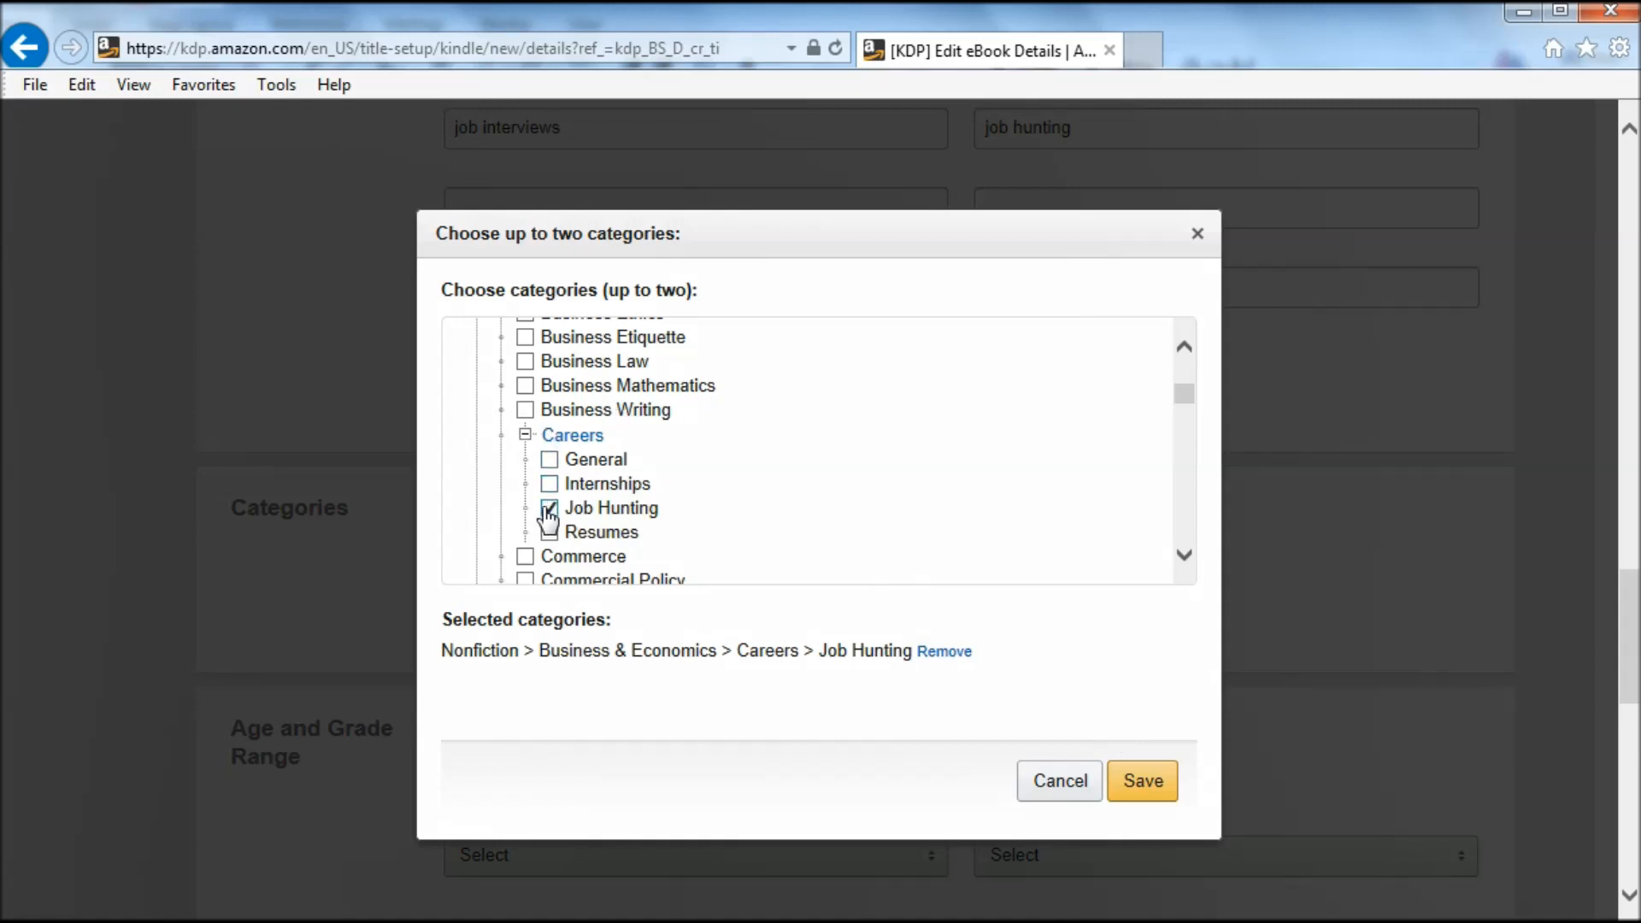
left_click(549, 460)
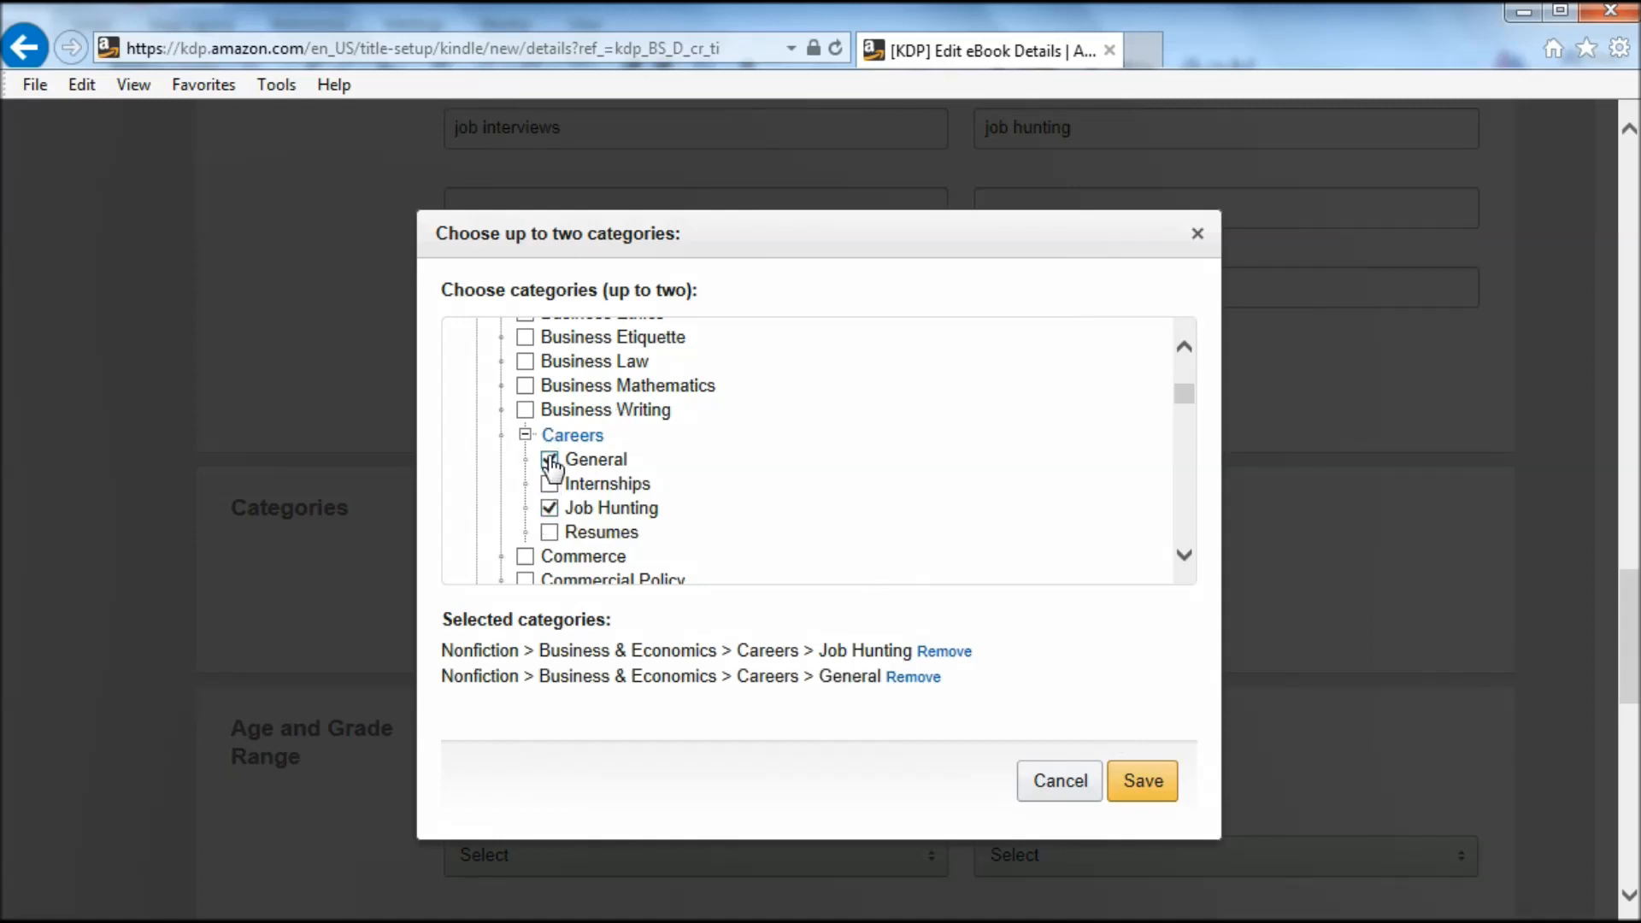
left_click(1128, 792)
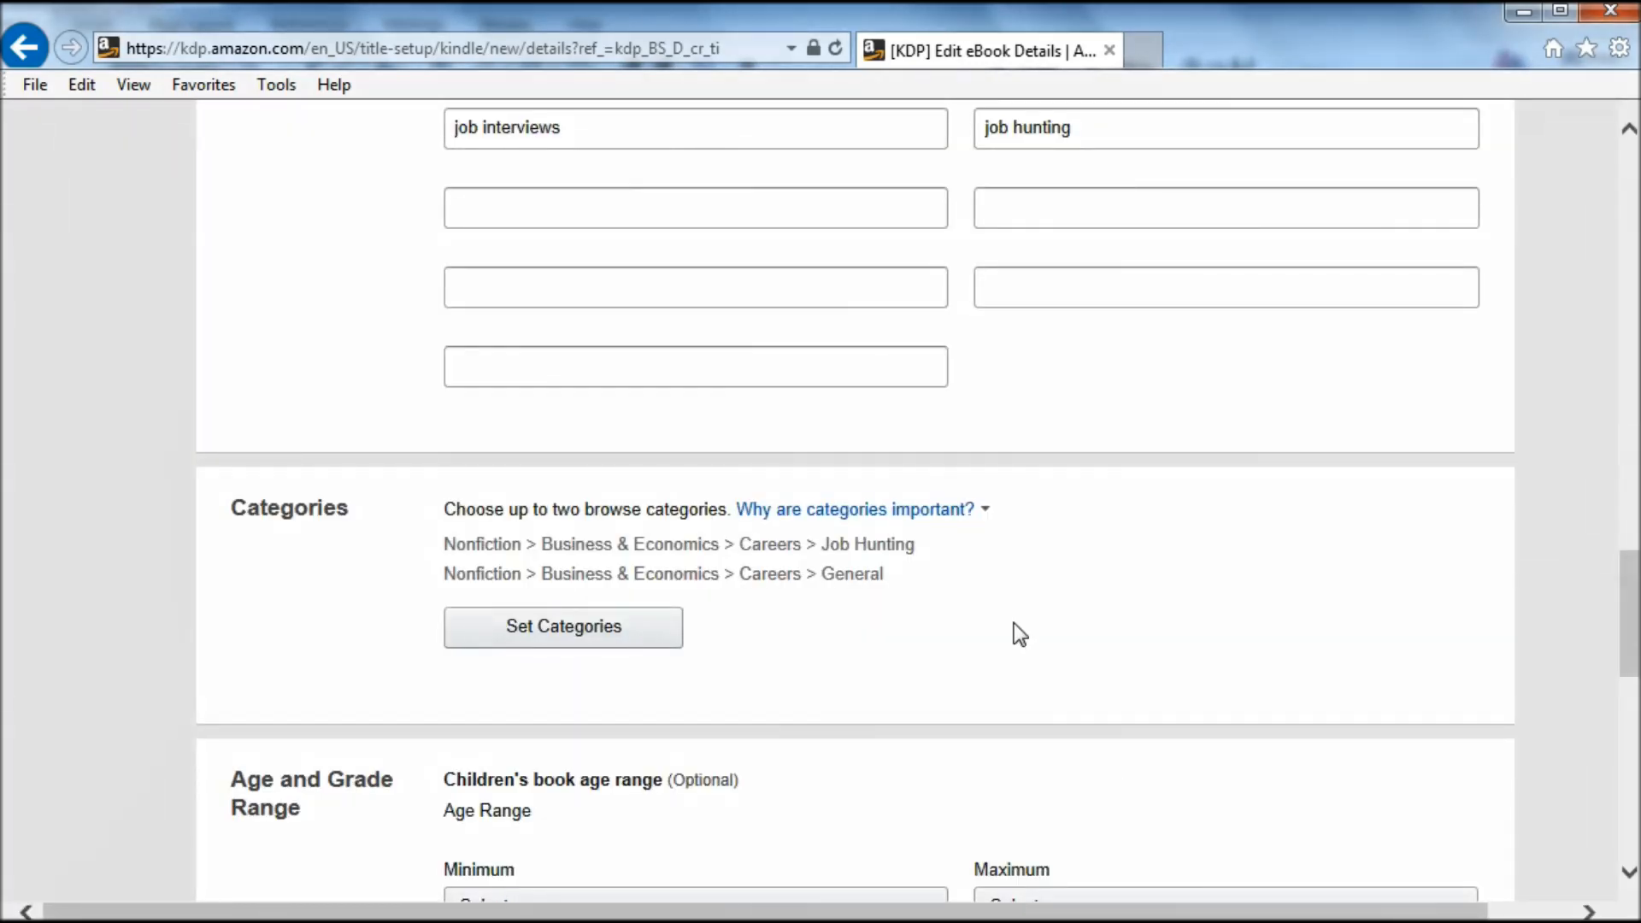
Step: Review the remaining age, grade and pre-order options, then save the eBook details and continue to the content stage
mouse_move(863, 511)
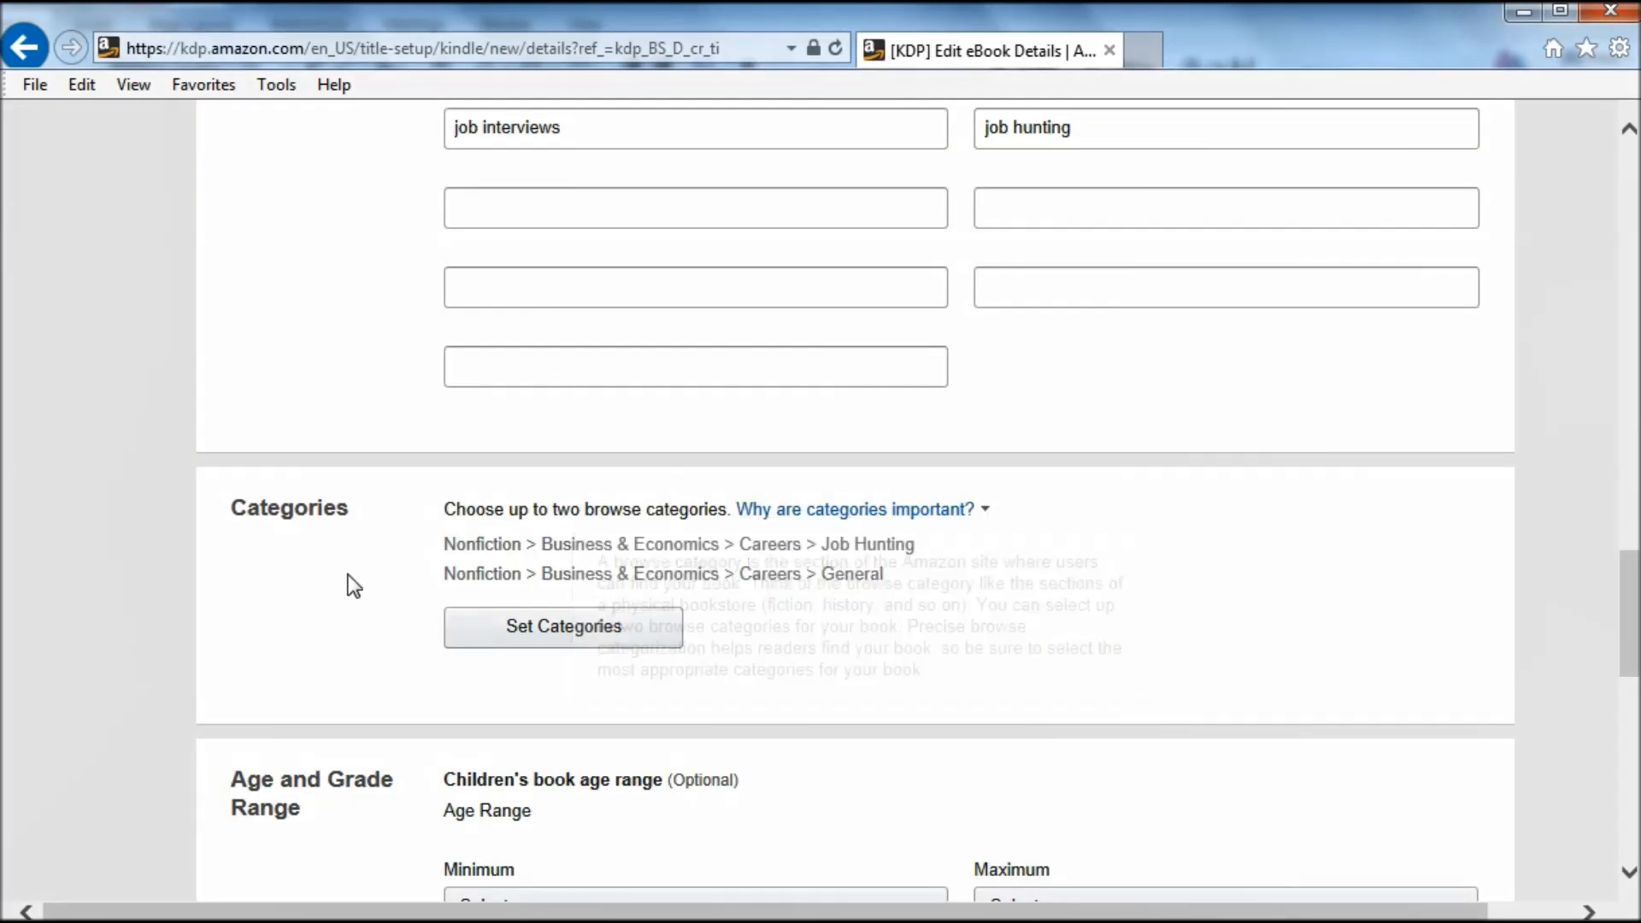
scroll(352, 590, "down", 3)
scroll(352, 592, "down", 1)
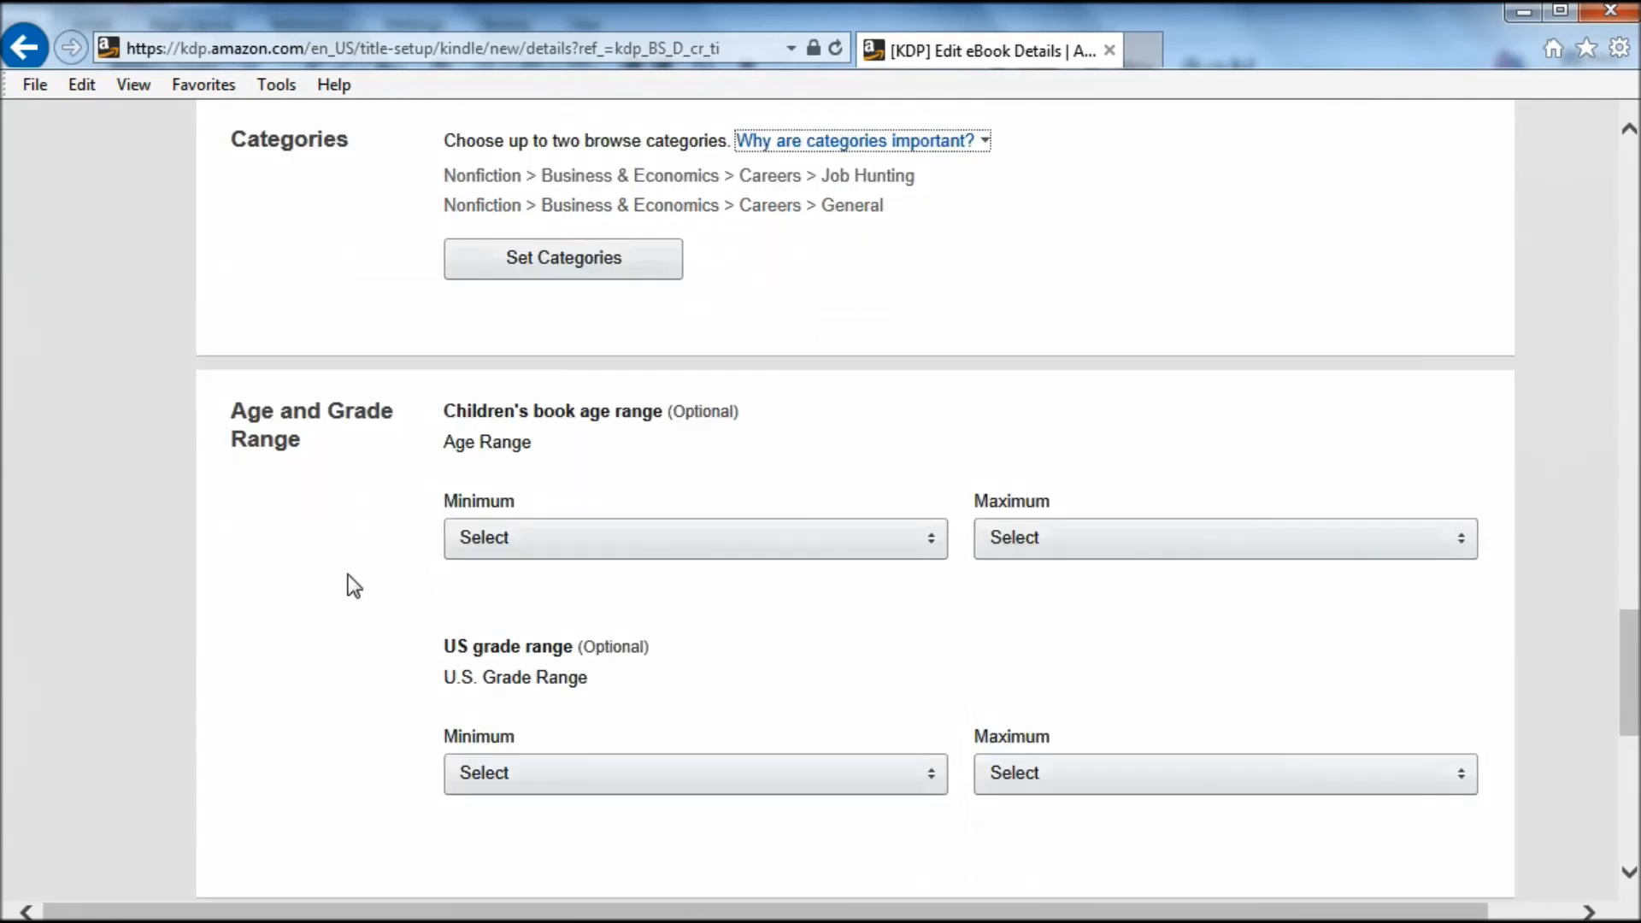
scroll(349, 581, "down", 5)
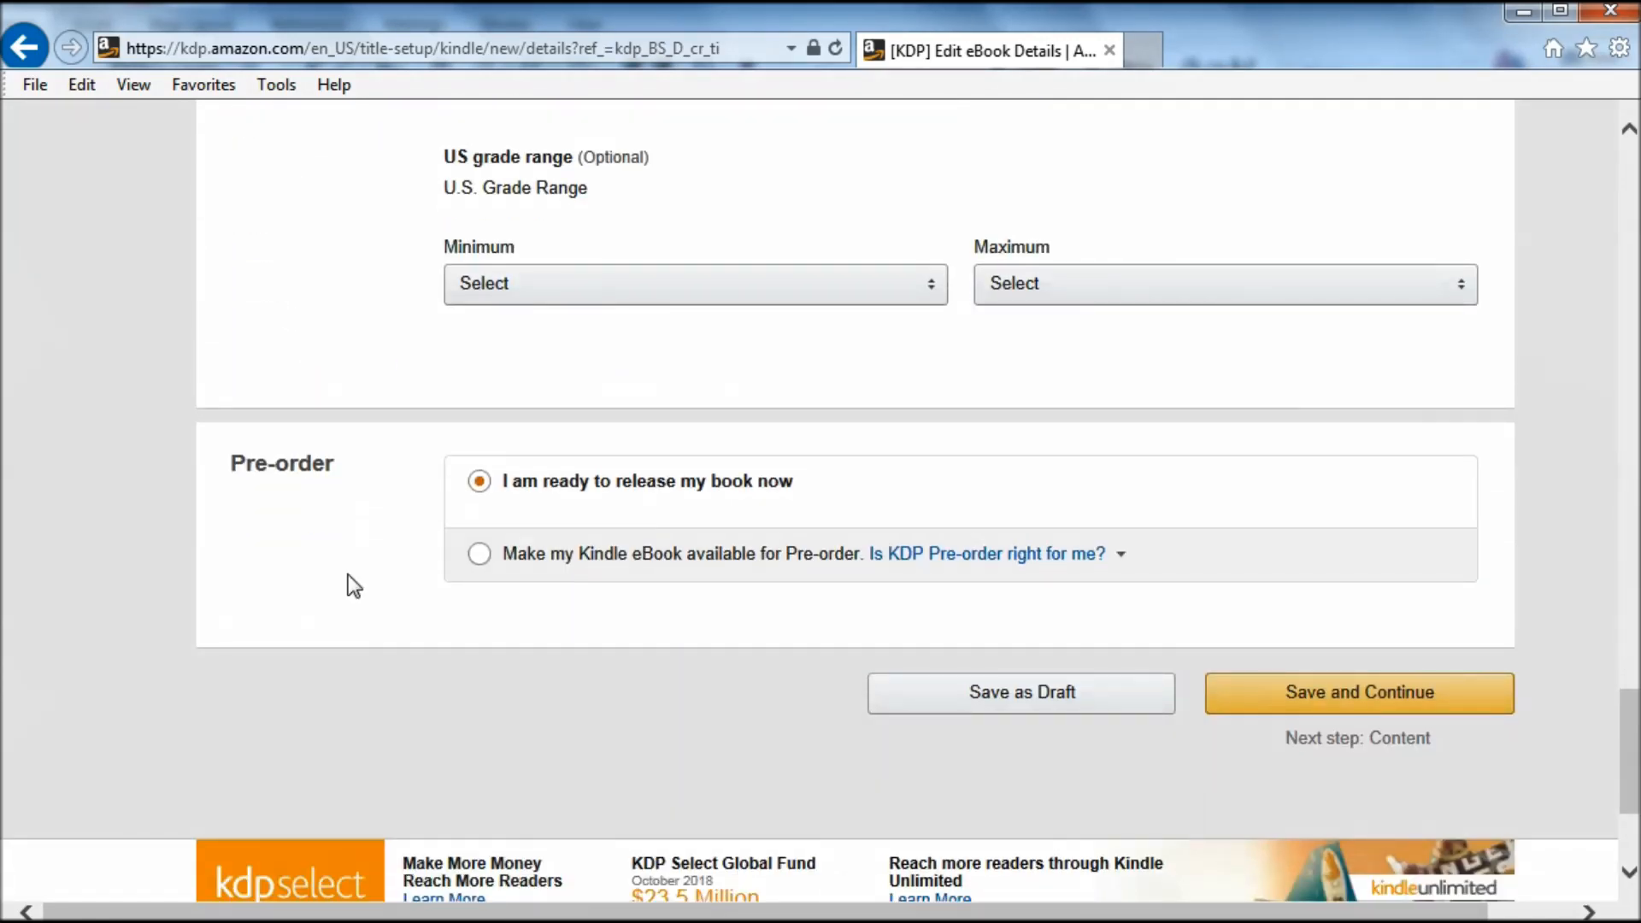
left_click(1337, 695)
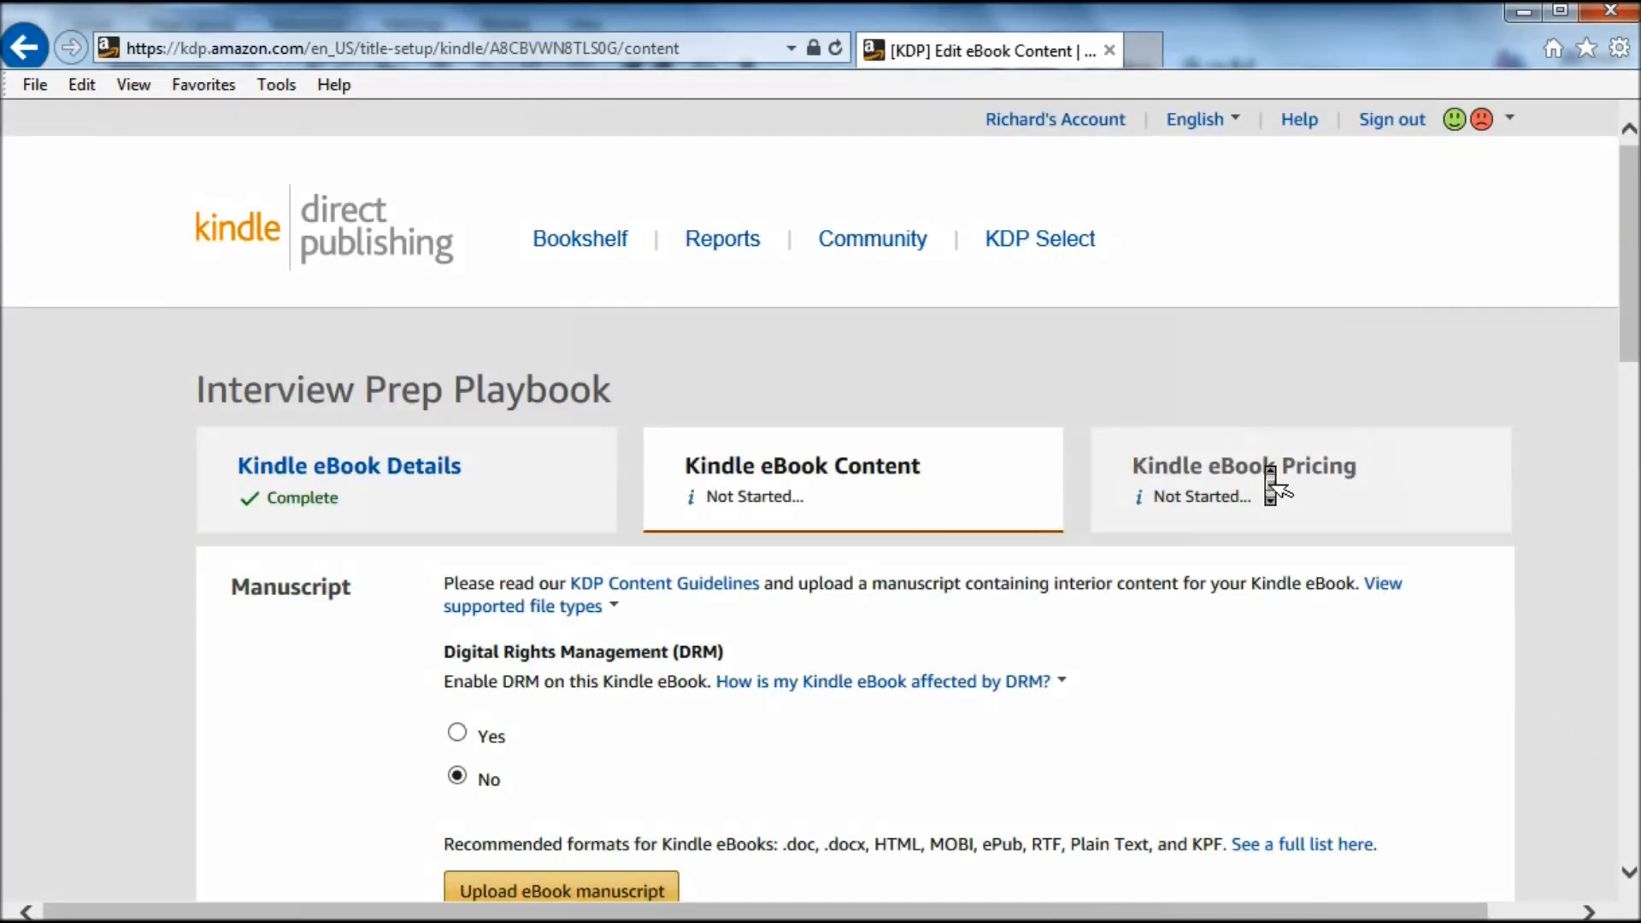
Step: Enable Digital Rights Management for the eBook and upload the IPP Kindle manuscript dated 10-31-2018 (.docx)
scroll(1271, 477, "down", 3)
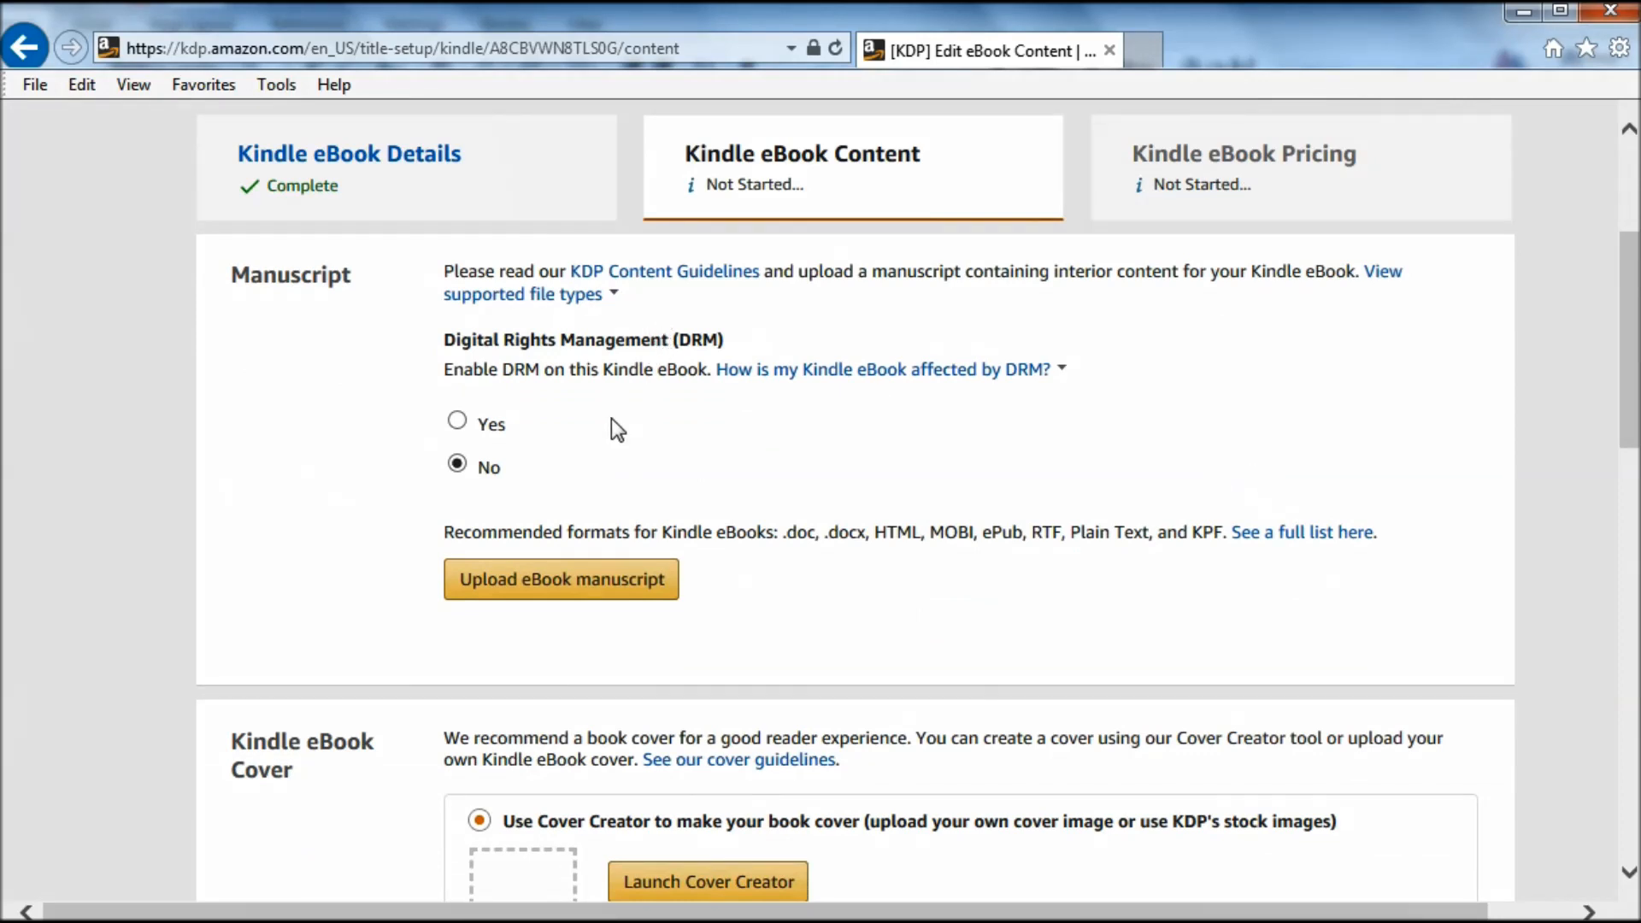
left_click(457, 420)
scroll(779, 476, "down", 2)
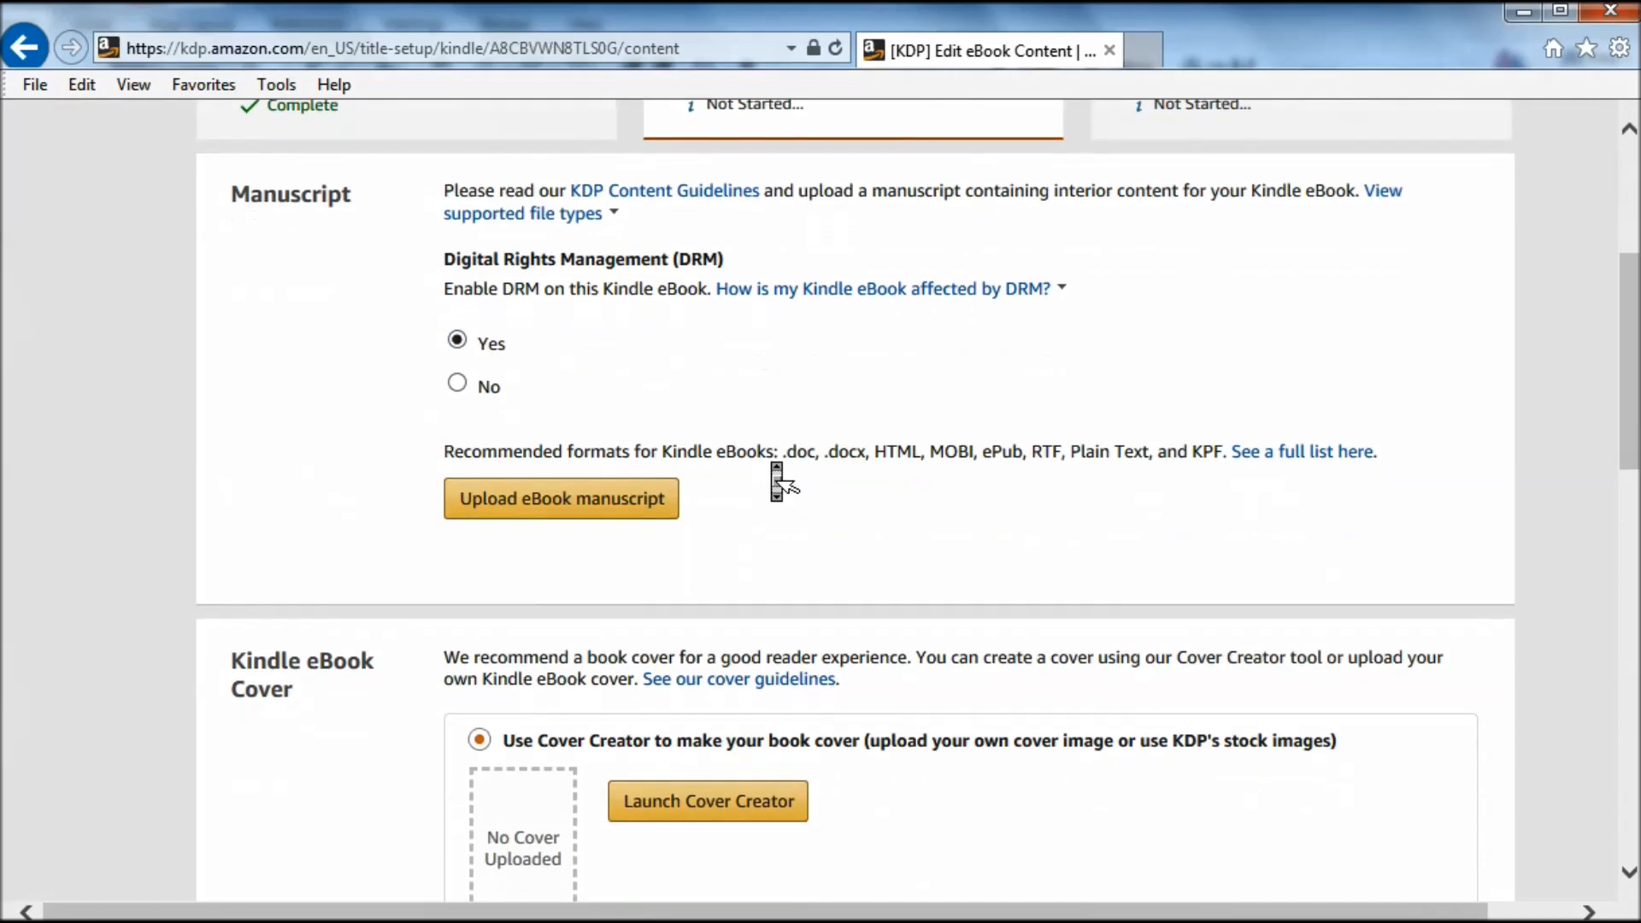
left_click(614, 431)
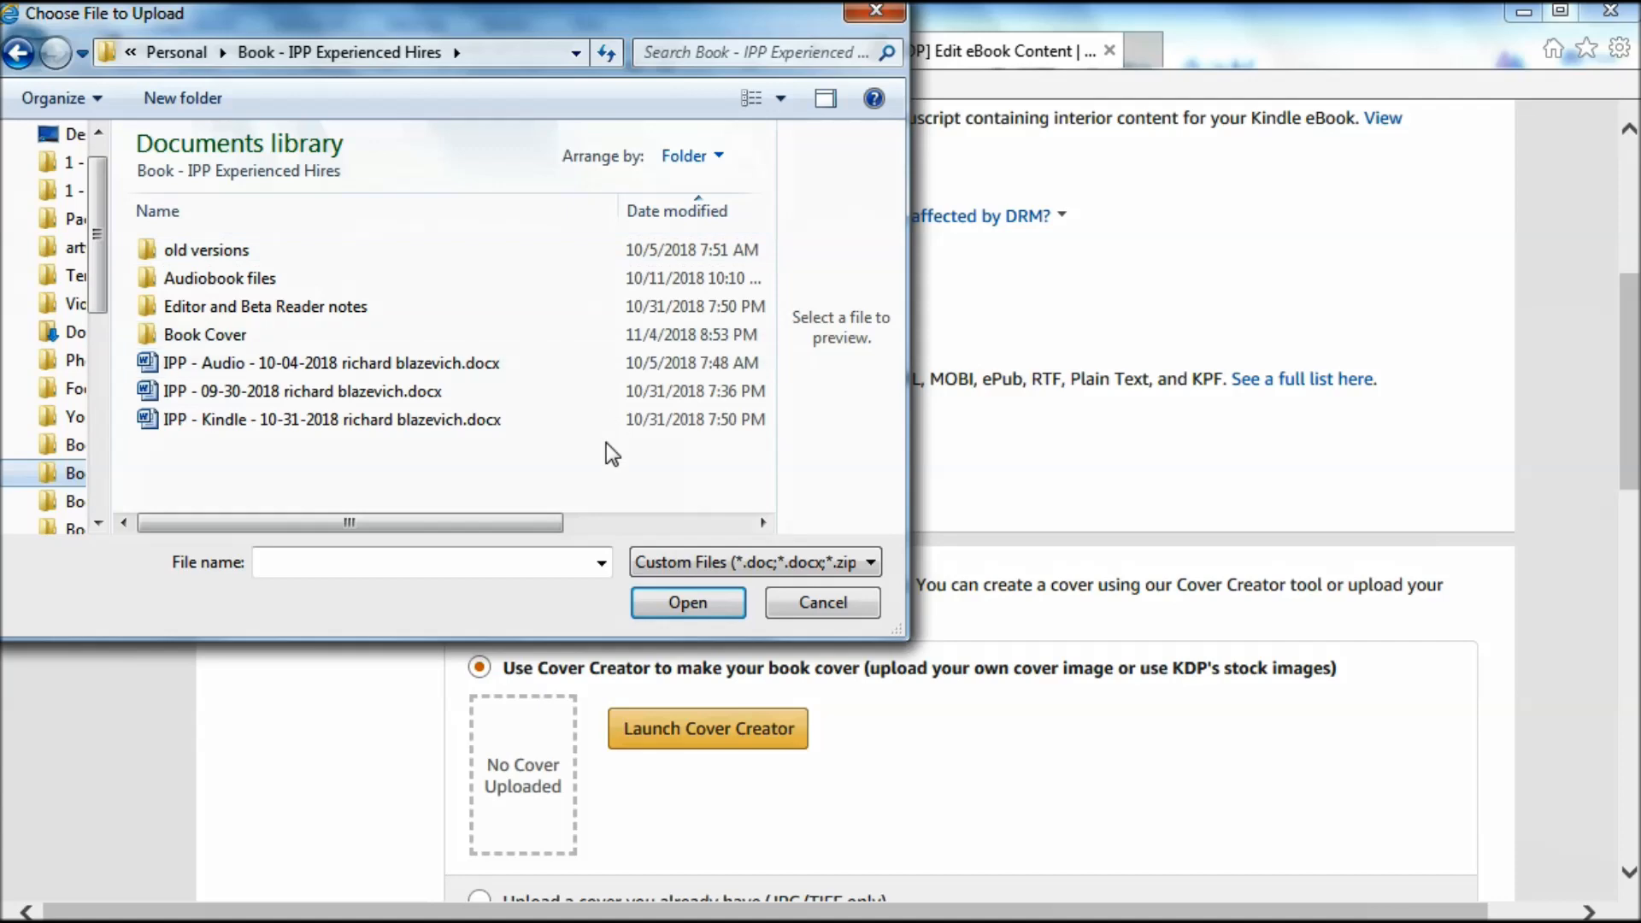
double_click(238, 421)
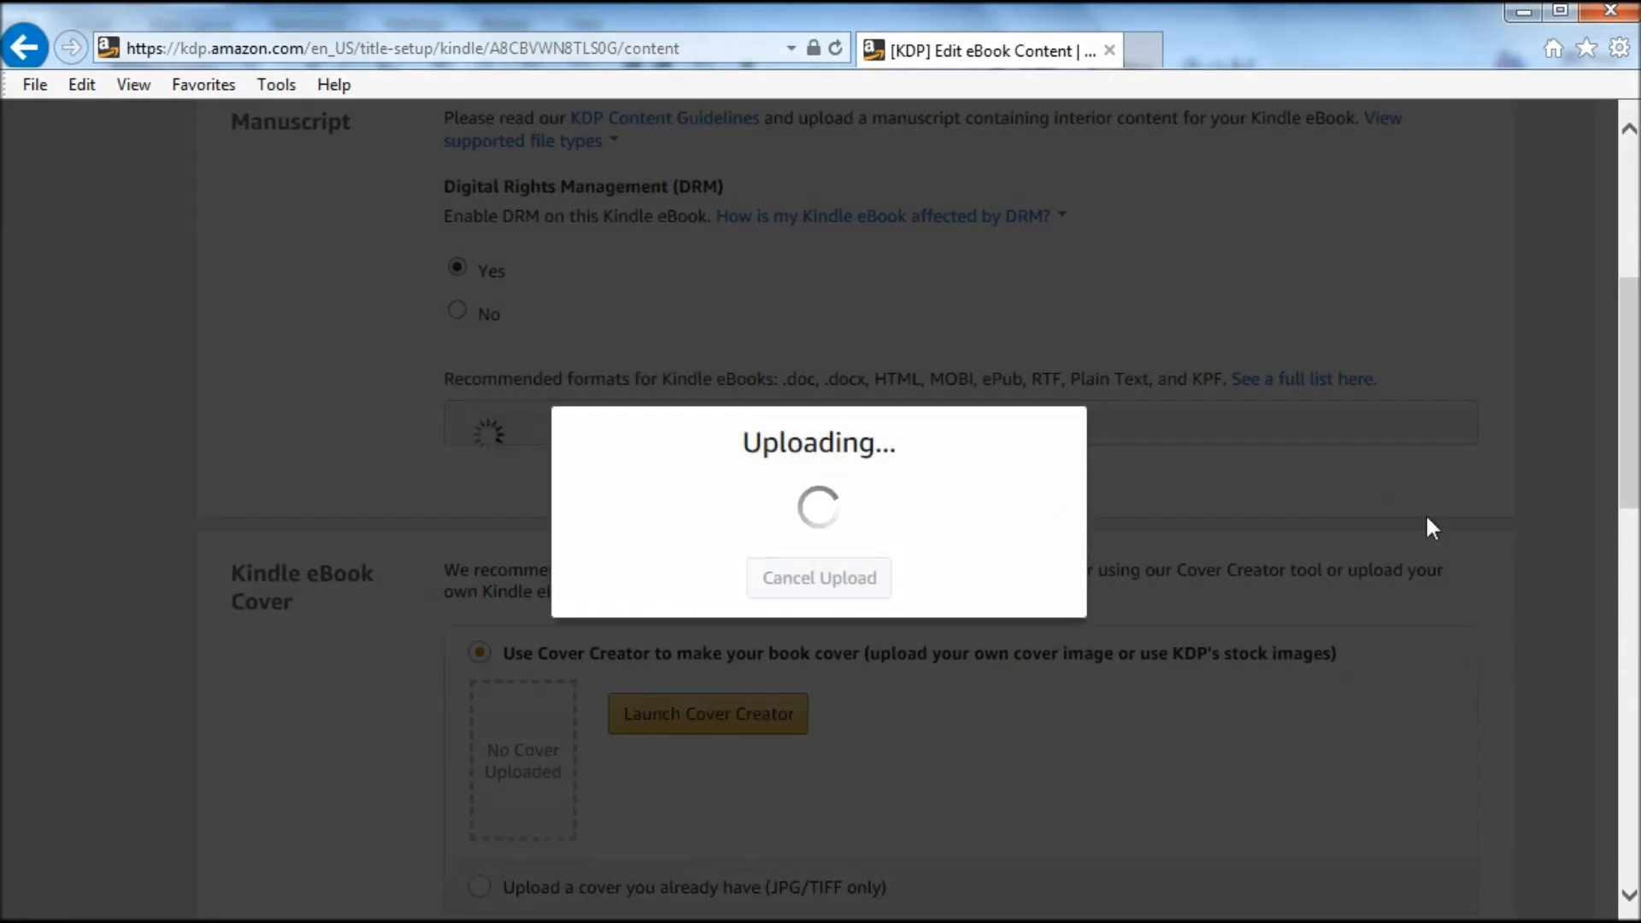
Step: Make a book cover with Cover Creator, skipping the image and using the red non-image design, then preview and submit it
scroll(1427, 518, "down", 5)
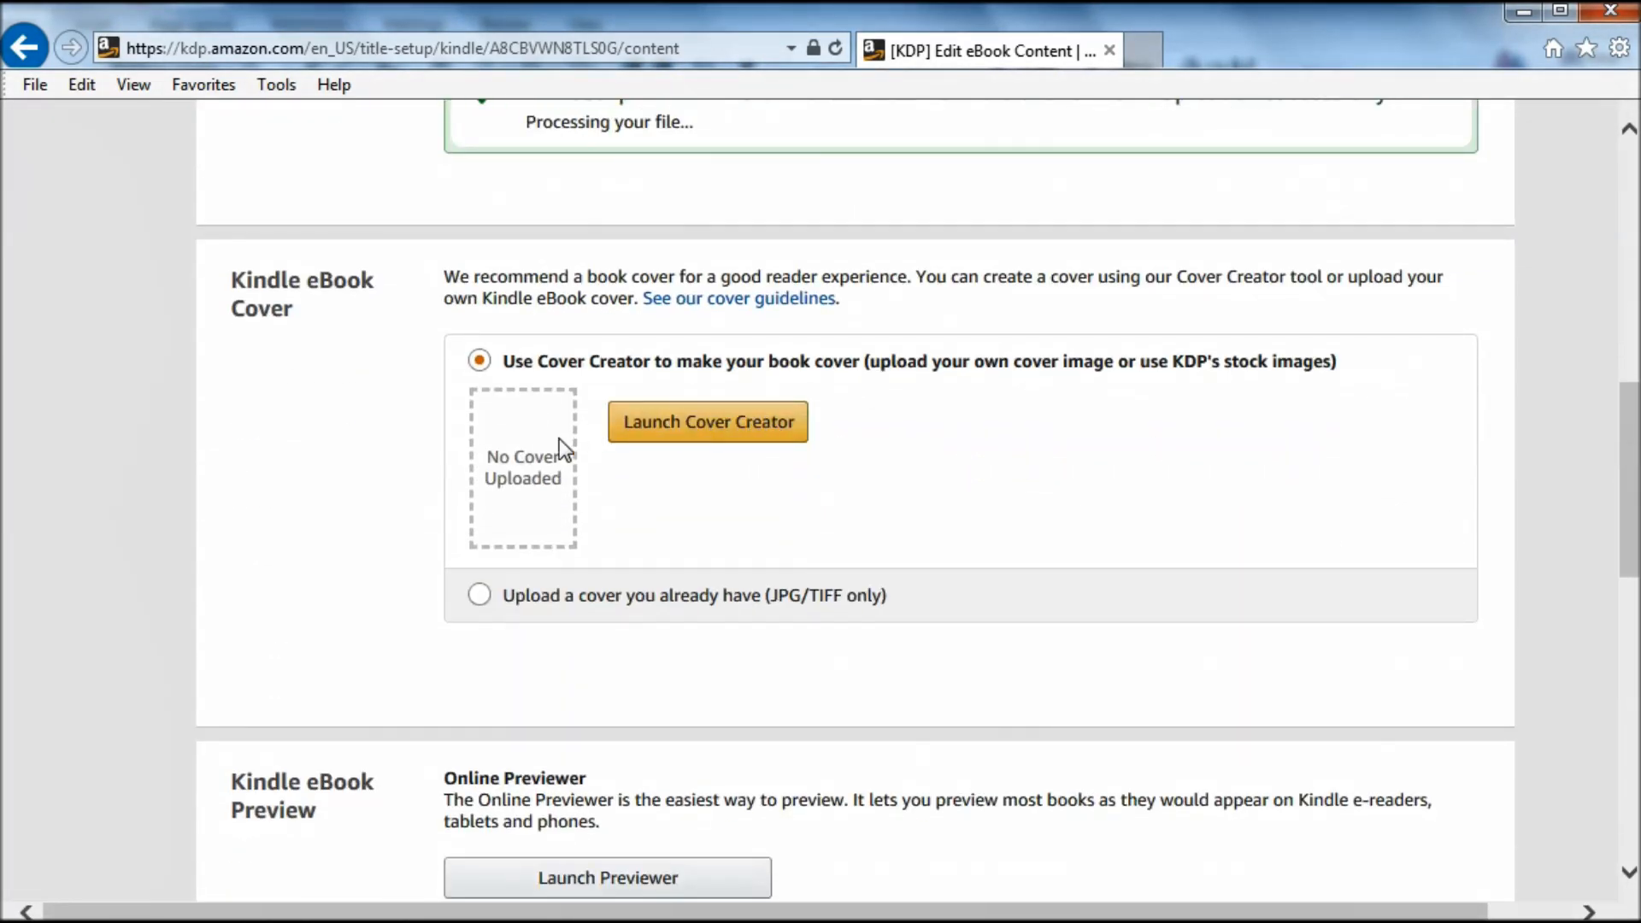
left_click(485, 597)
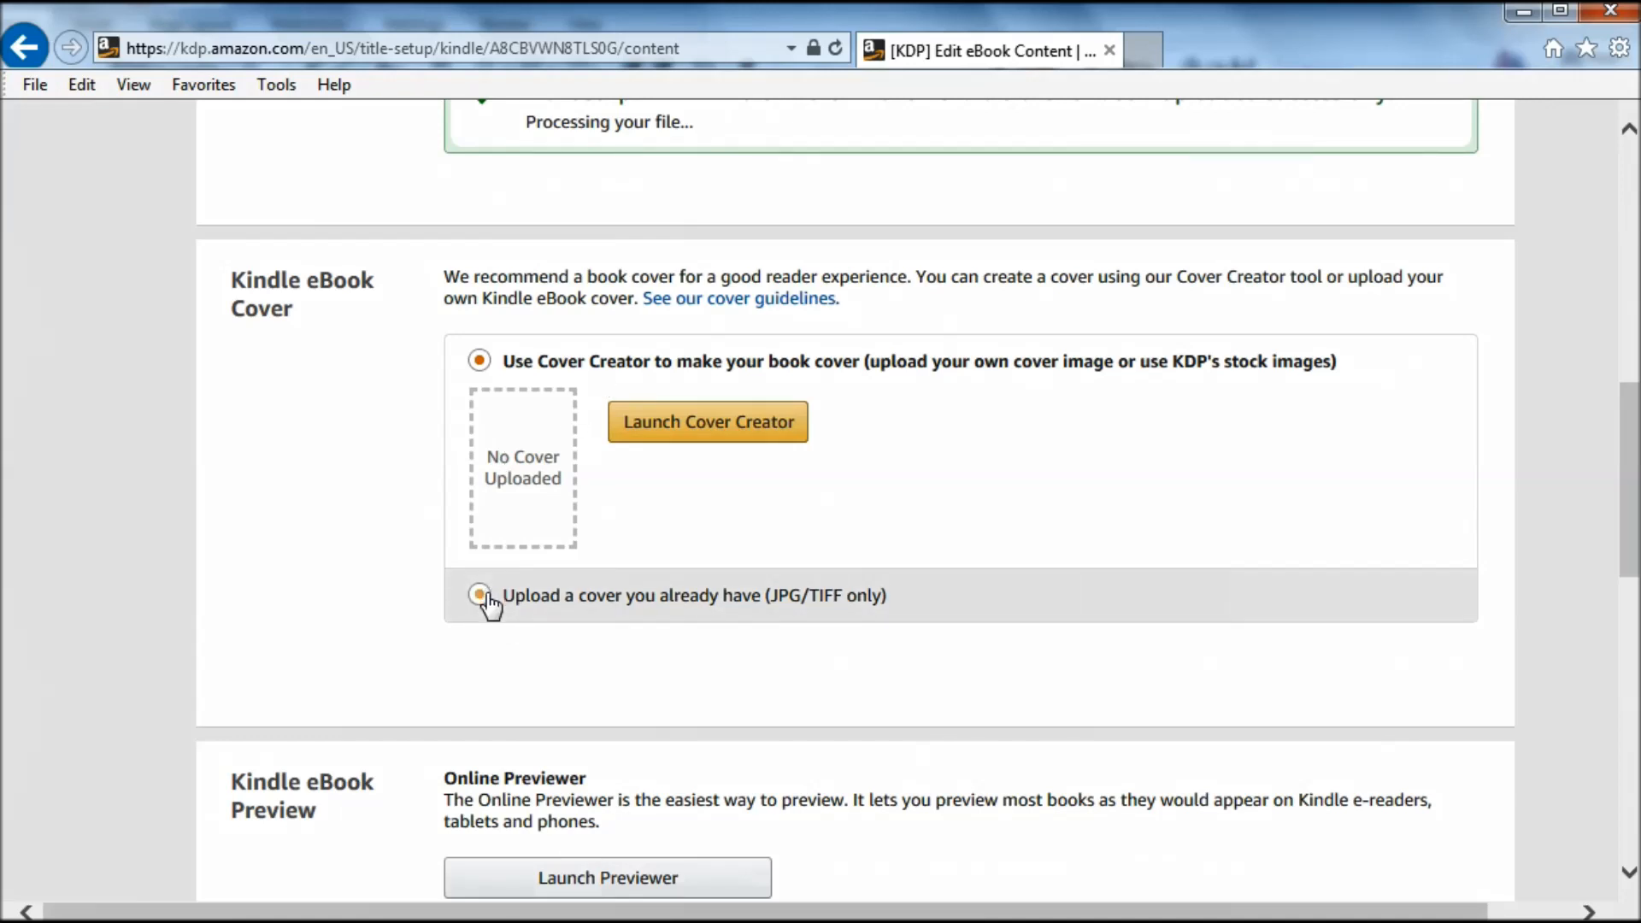
left_click(721, 424)
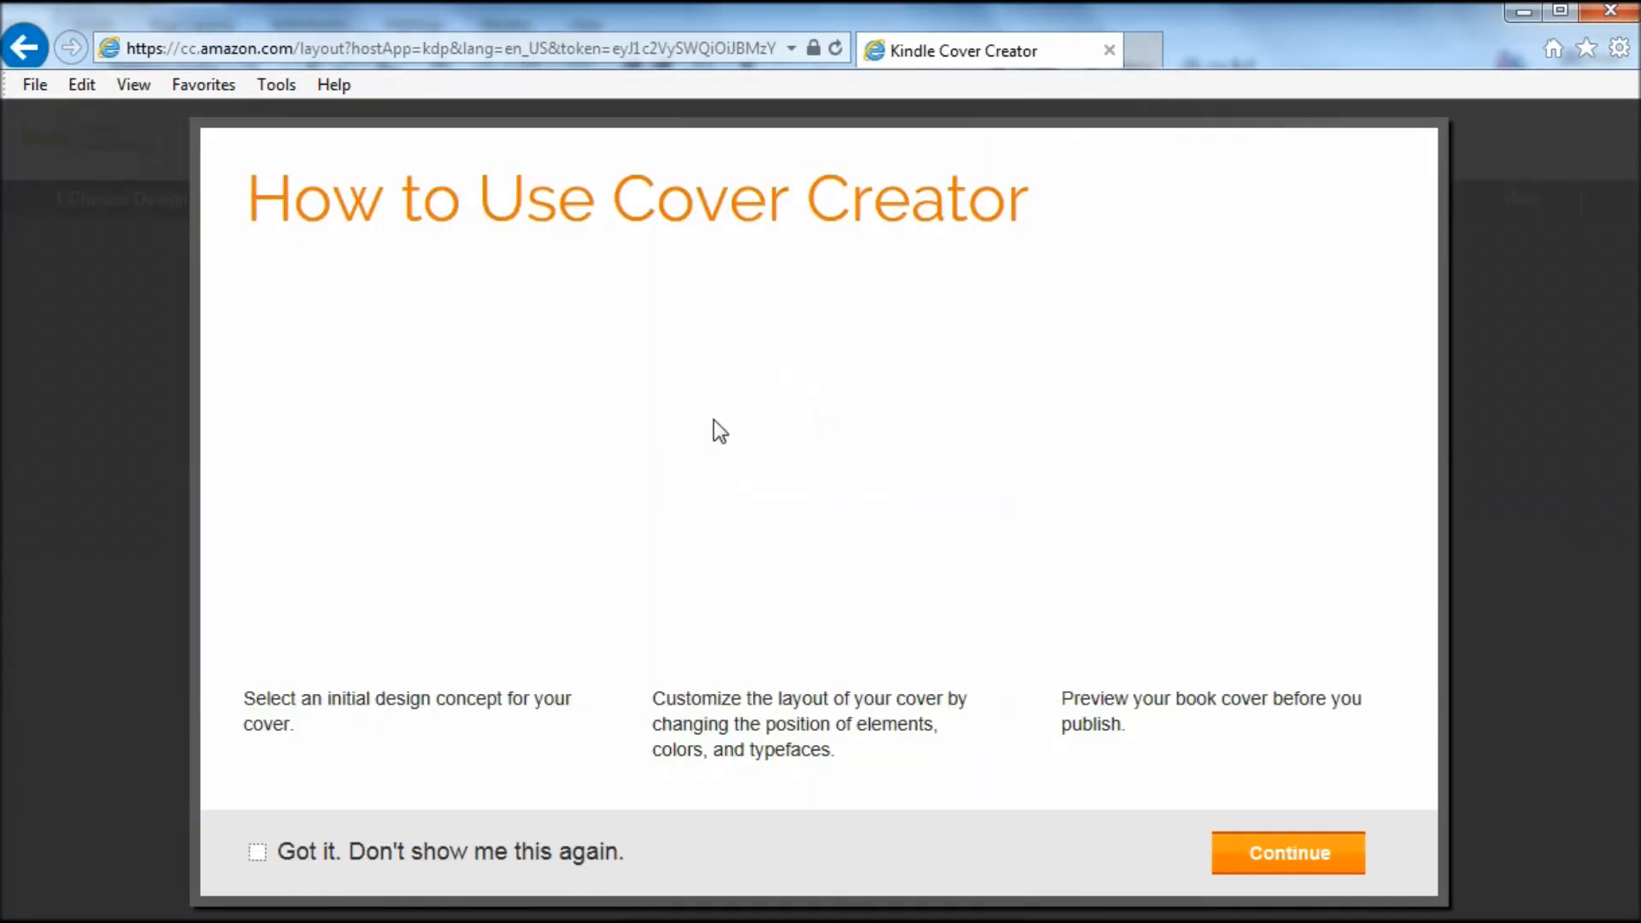
left_click(1289, 858)
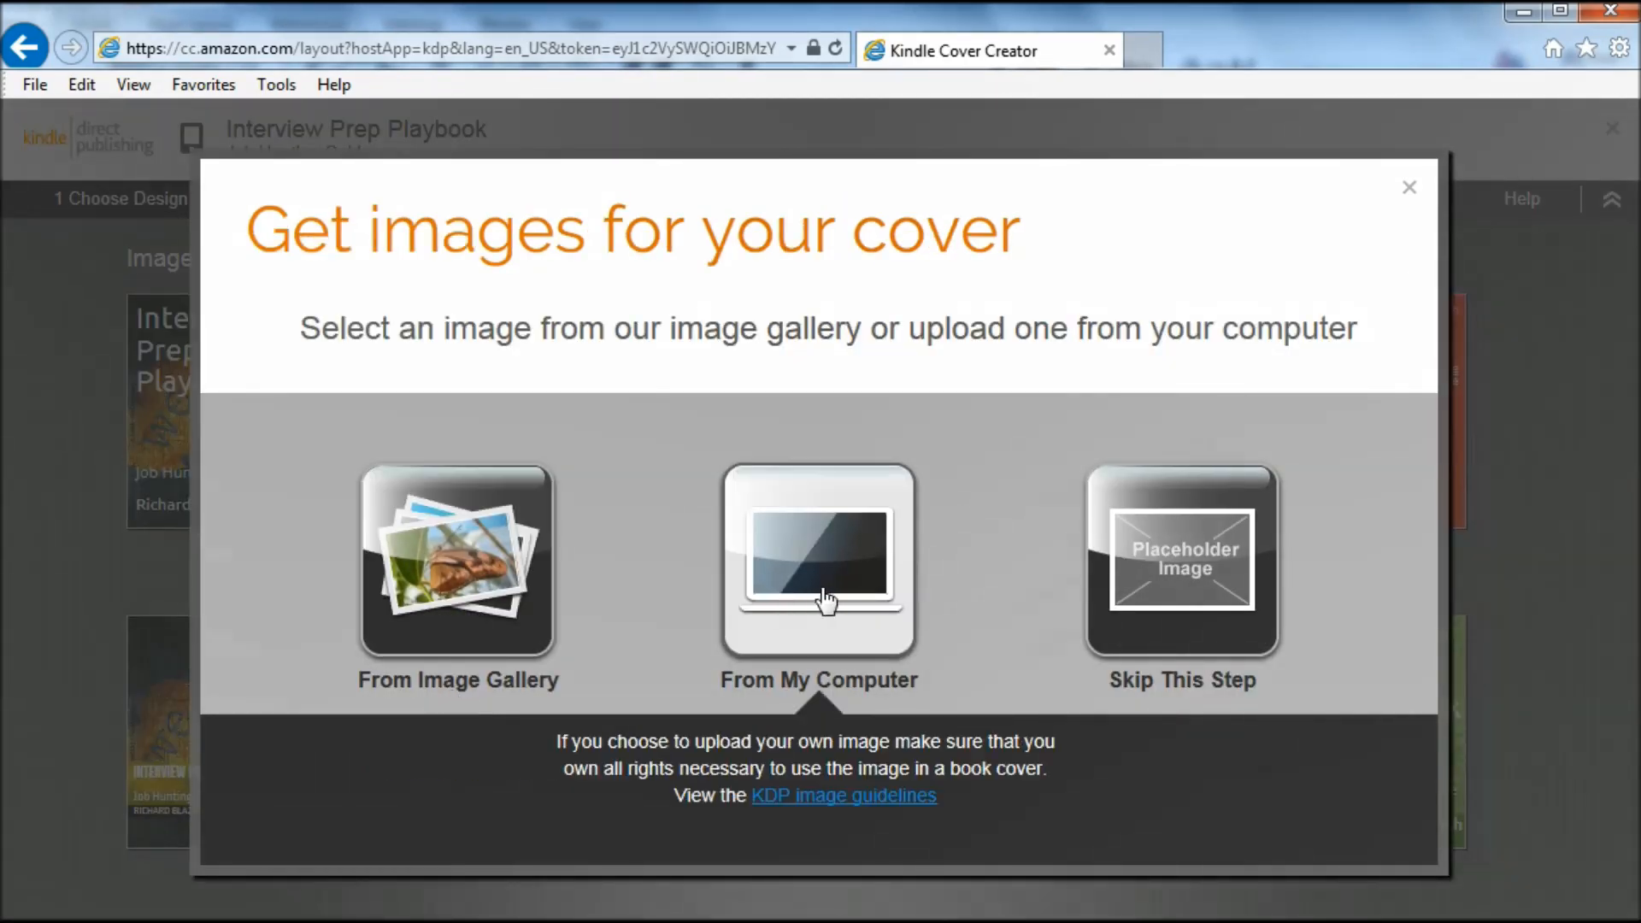
left_click(1228, 573)
mouse_move(1095, 462)
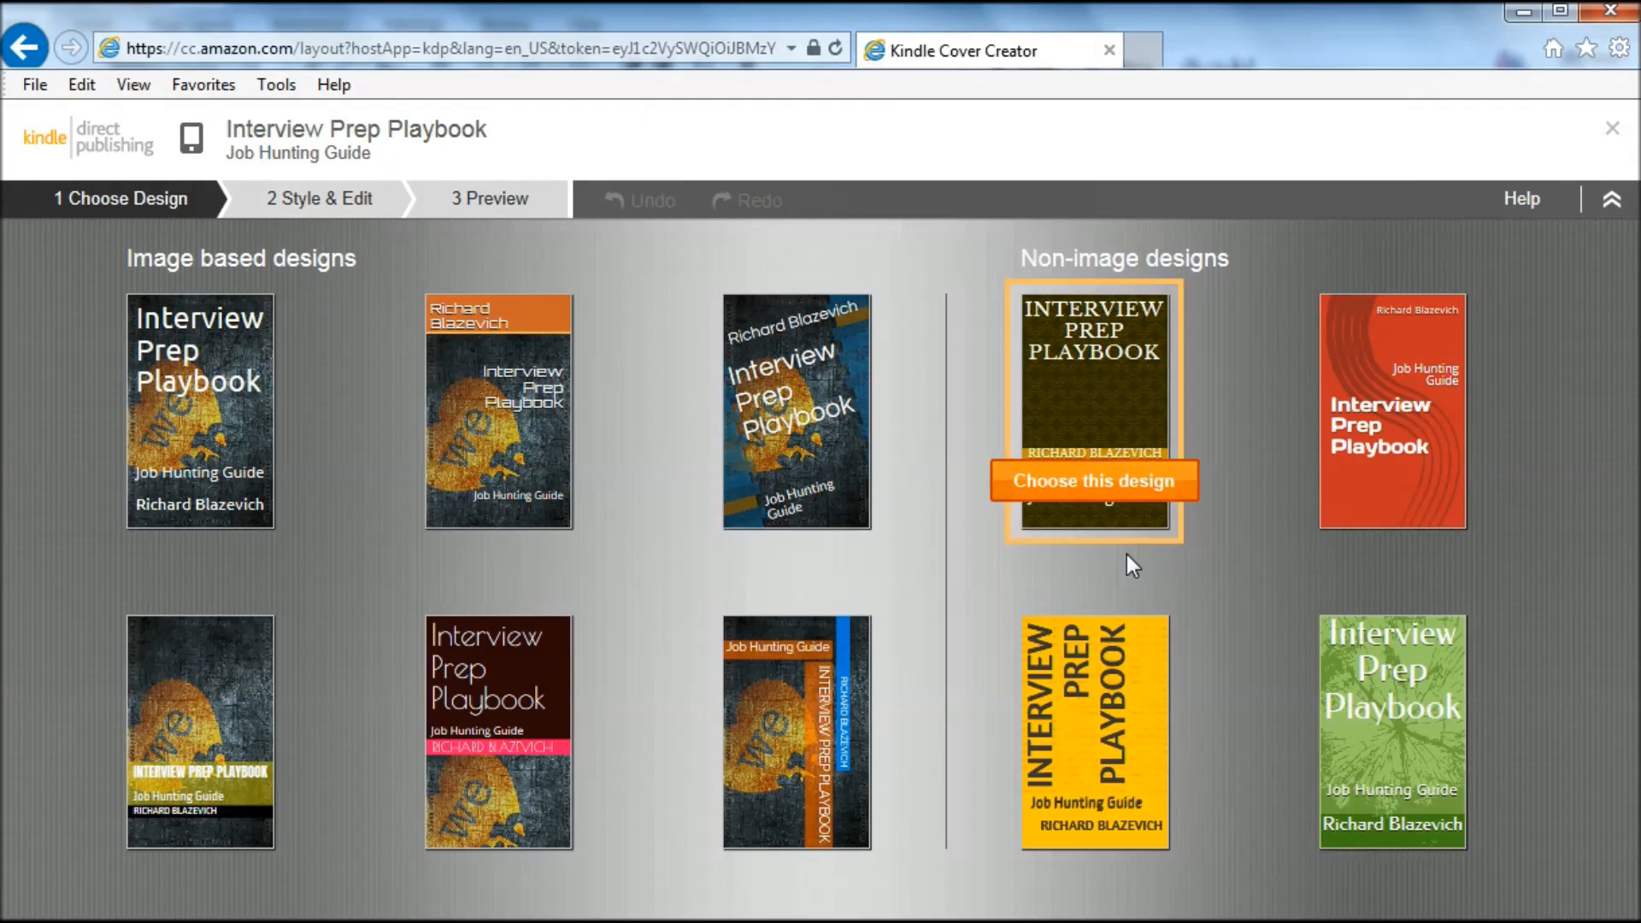
mouse_move(1377, 455)
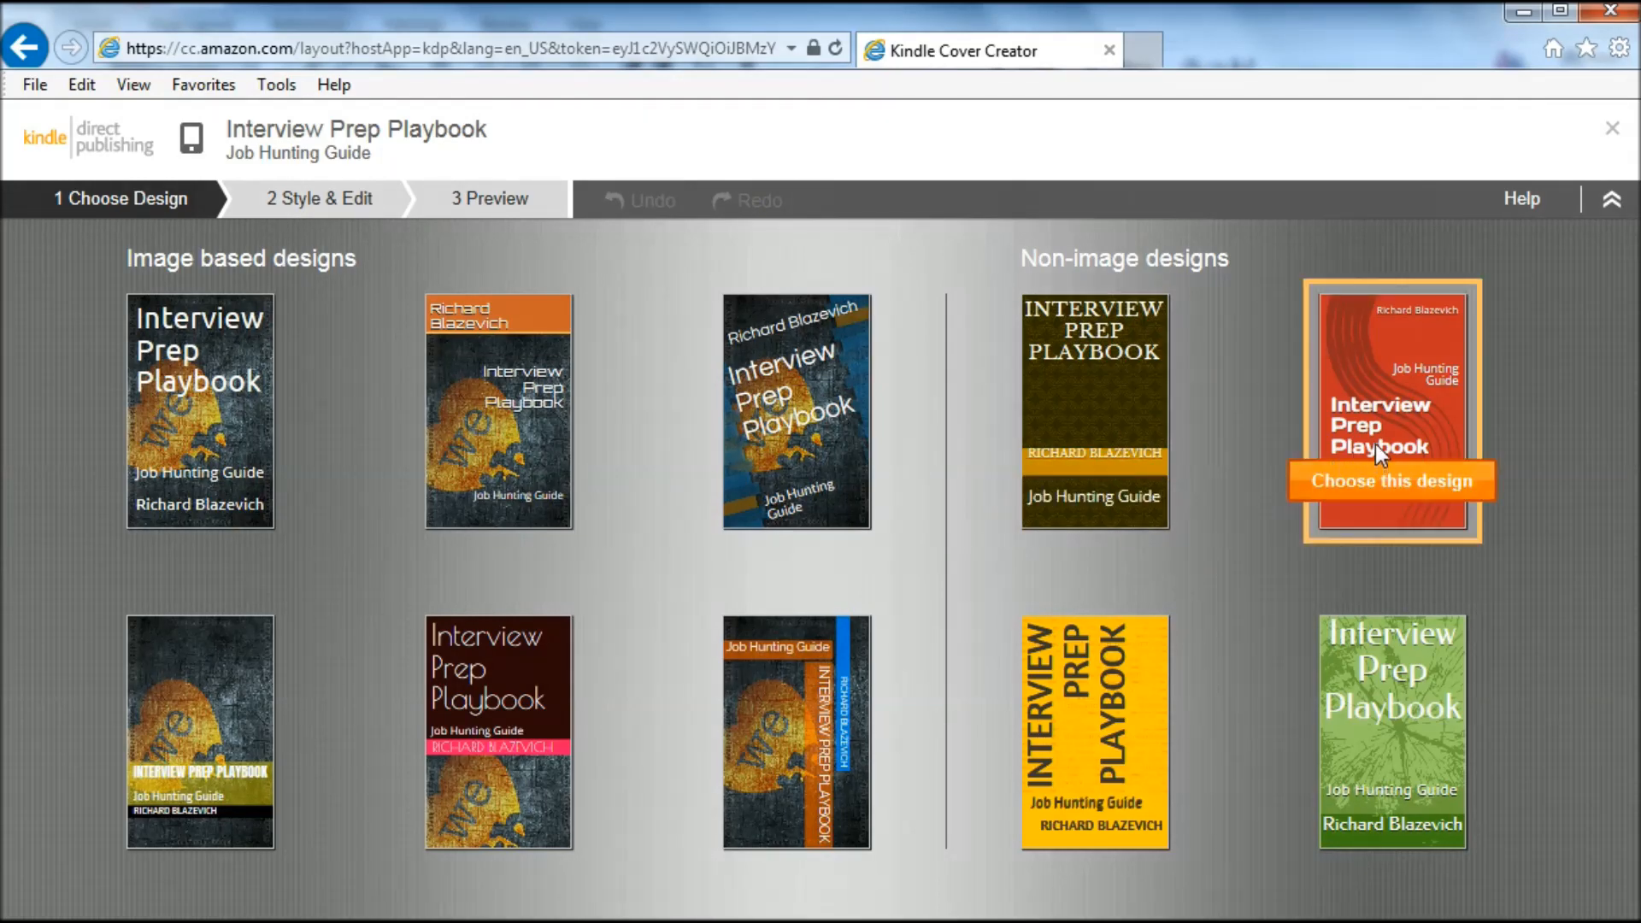
left_click(1377, 448)
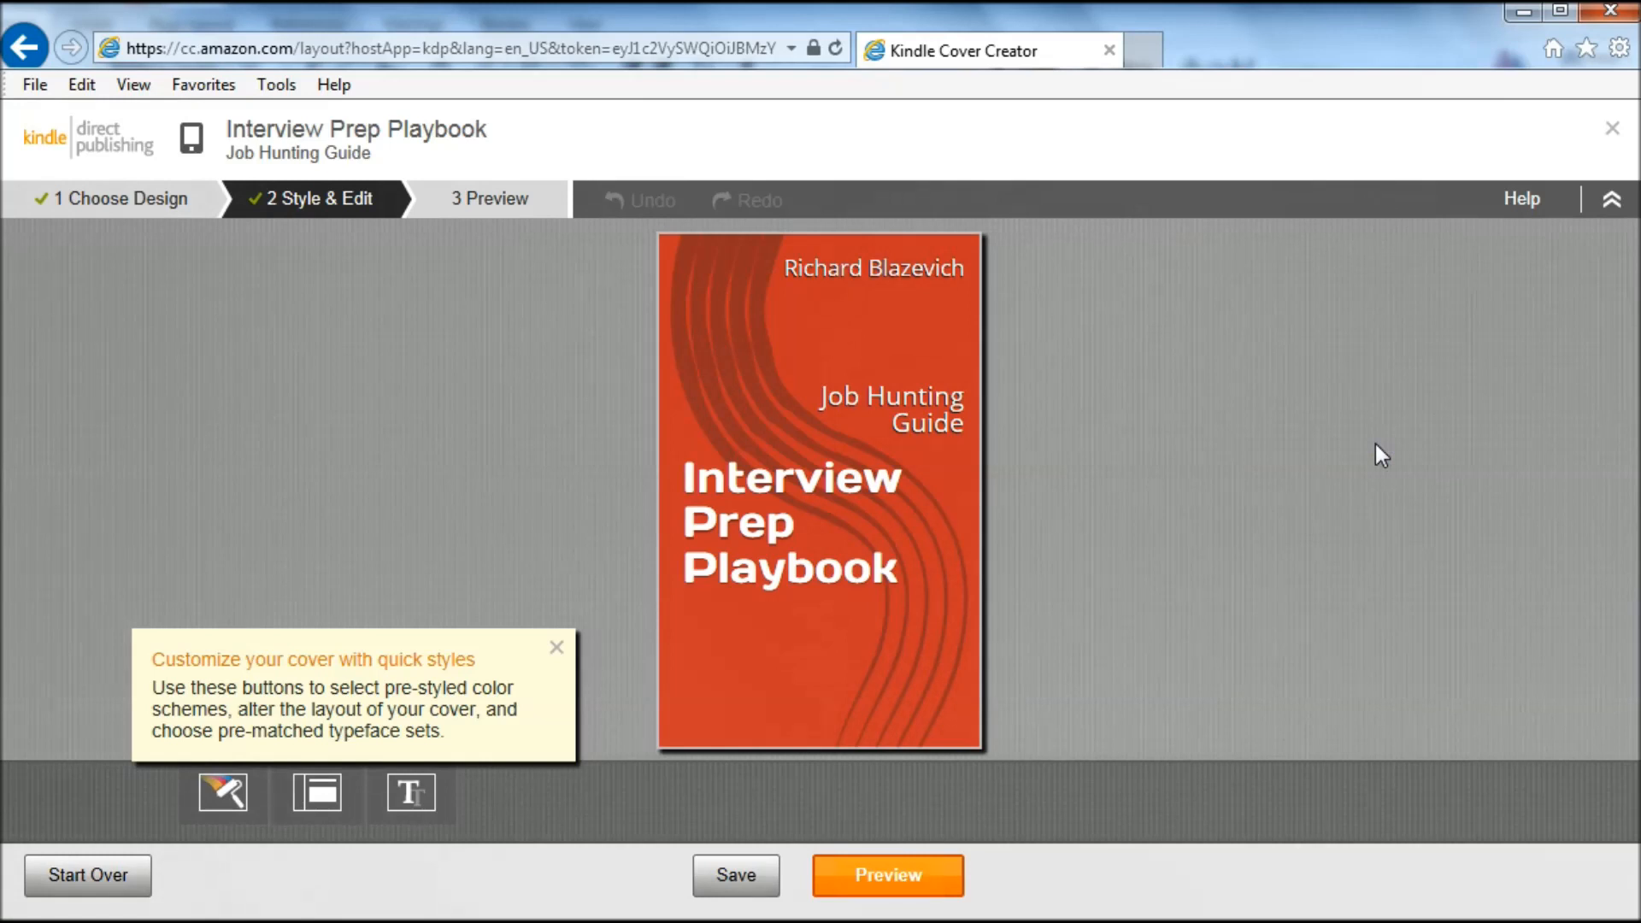
left_click(855, 874)
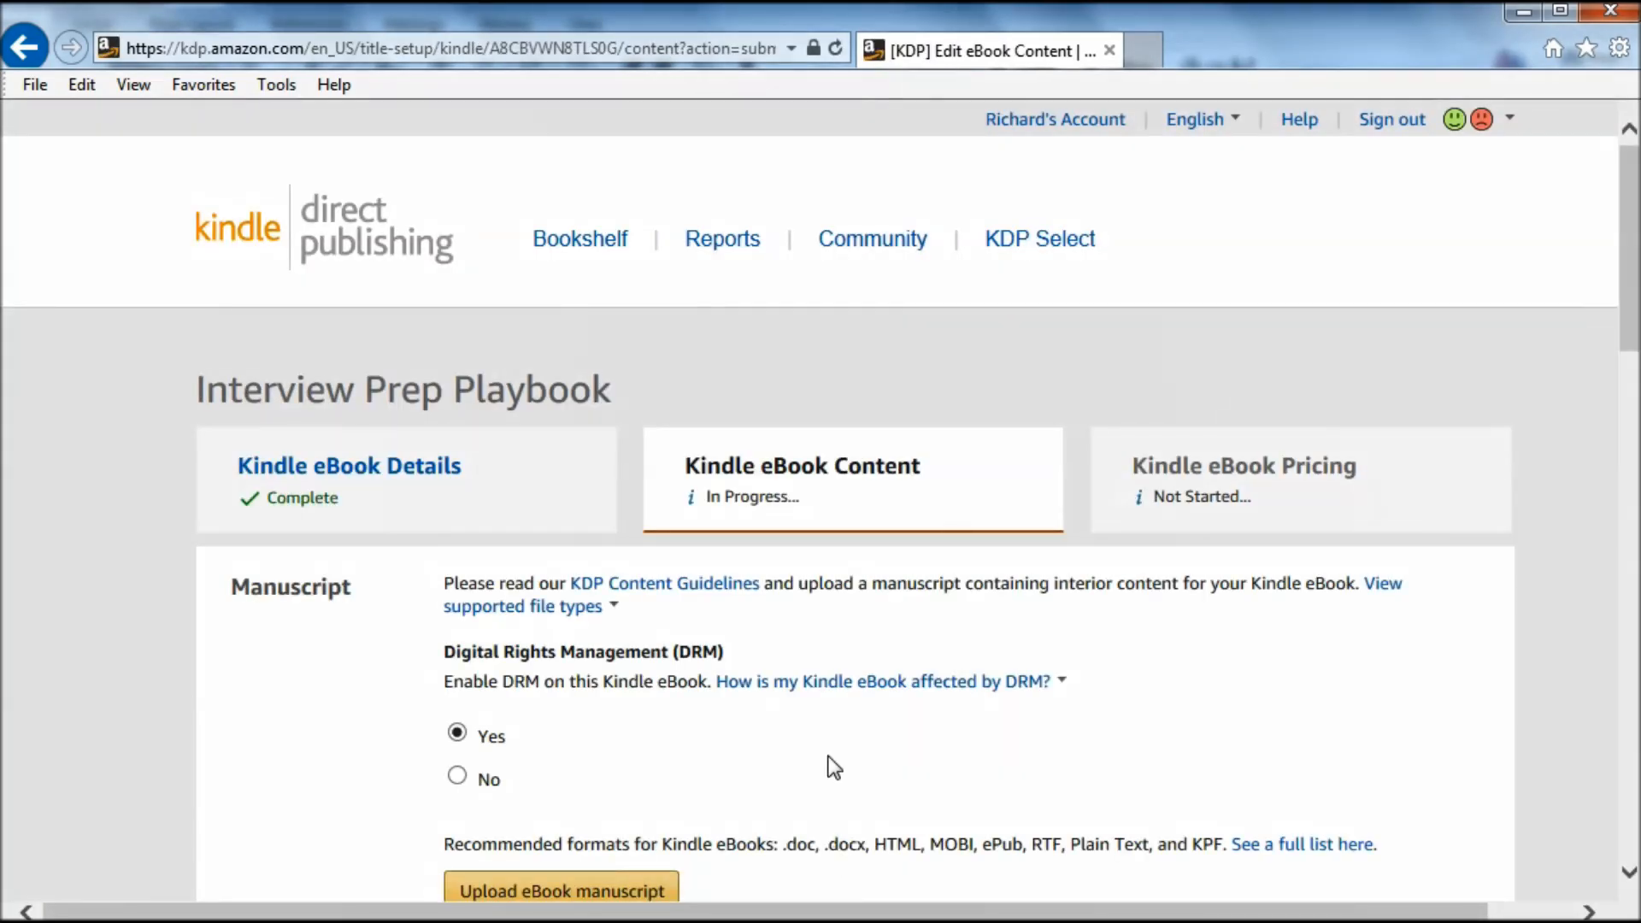
Step: Switch the cover option to an existing cover file and upload "eBook cover - IPP v2.jpg"
scroll(833, 737, "down", 8)
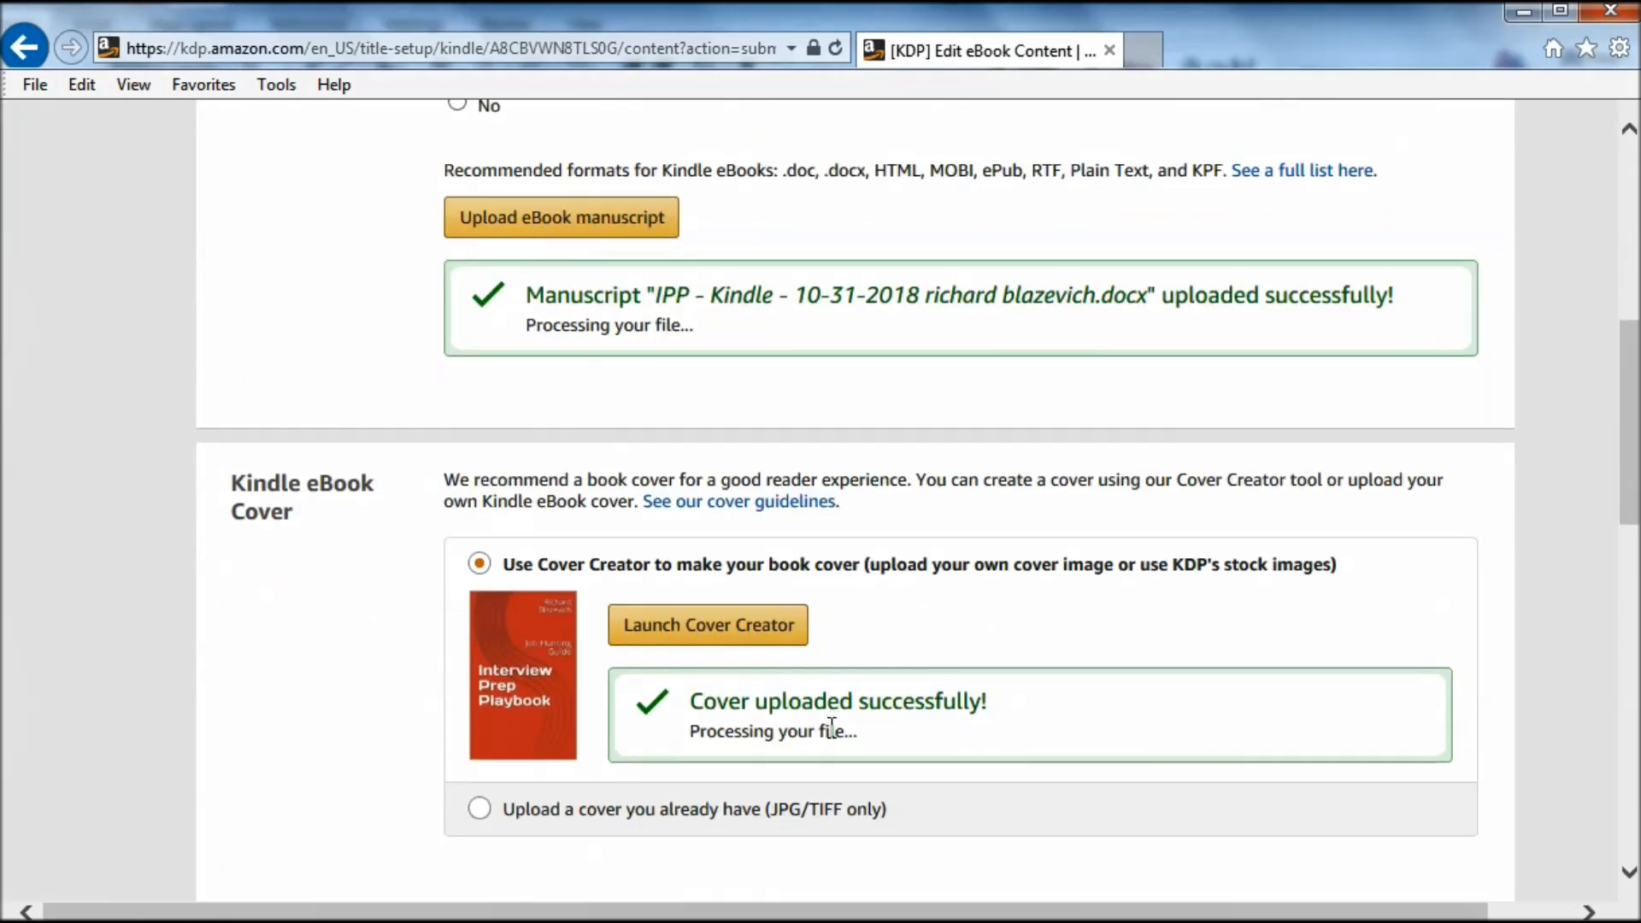
scroll(833, 731, "down", 3)
left_click(489, 525)
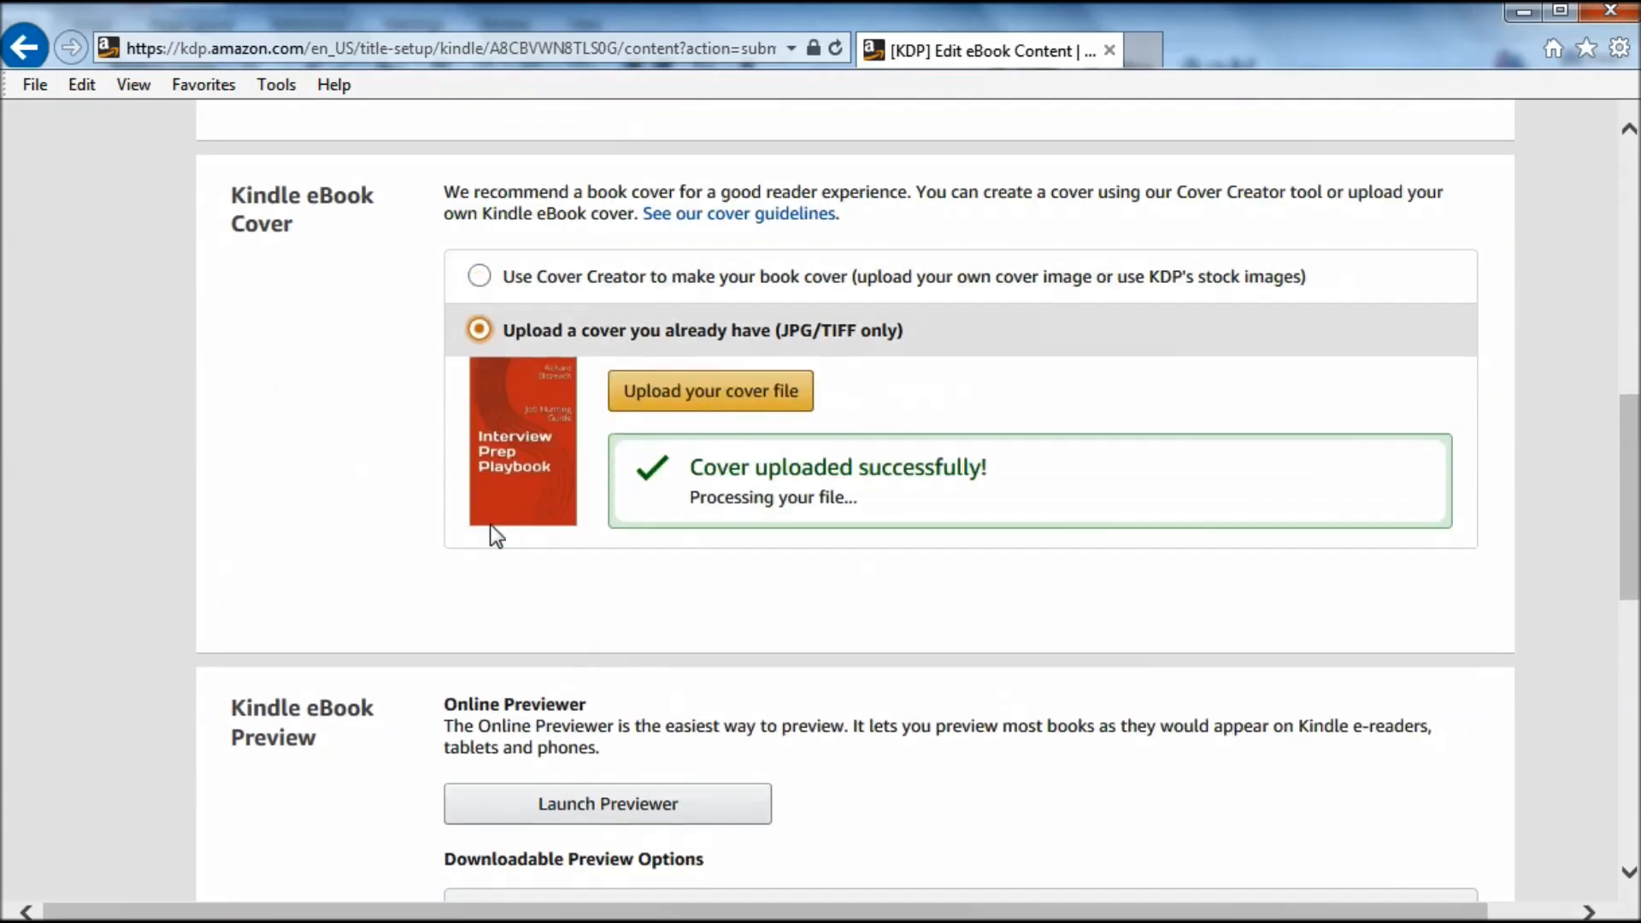
left_click(731, 408)
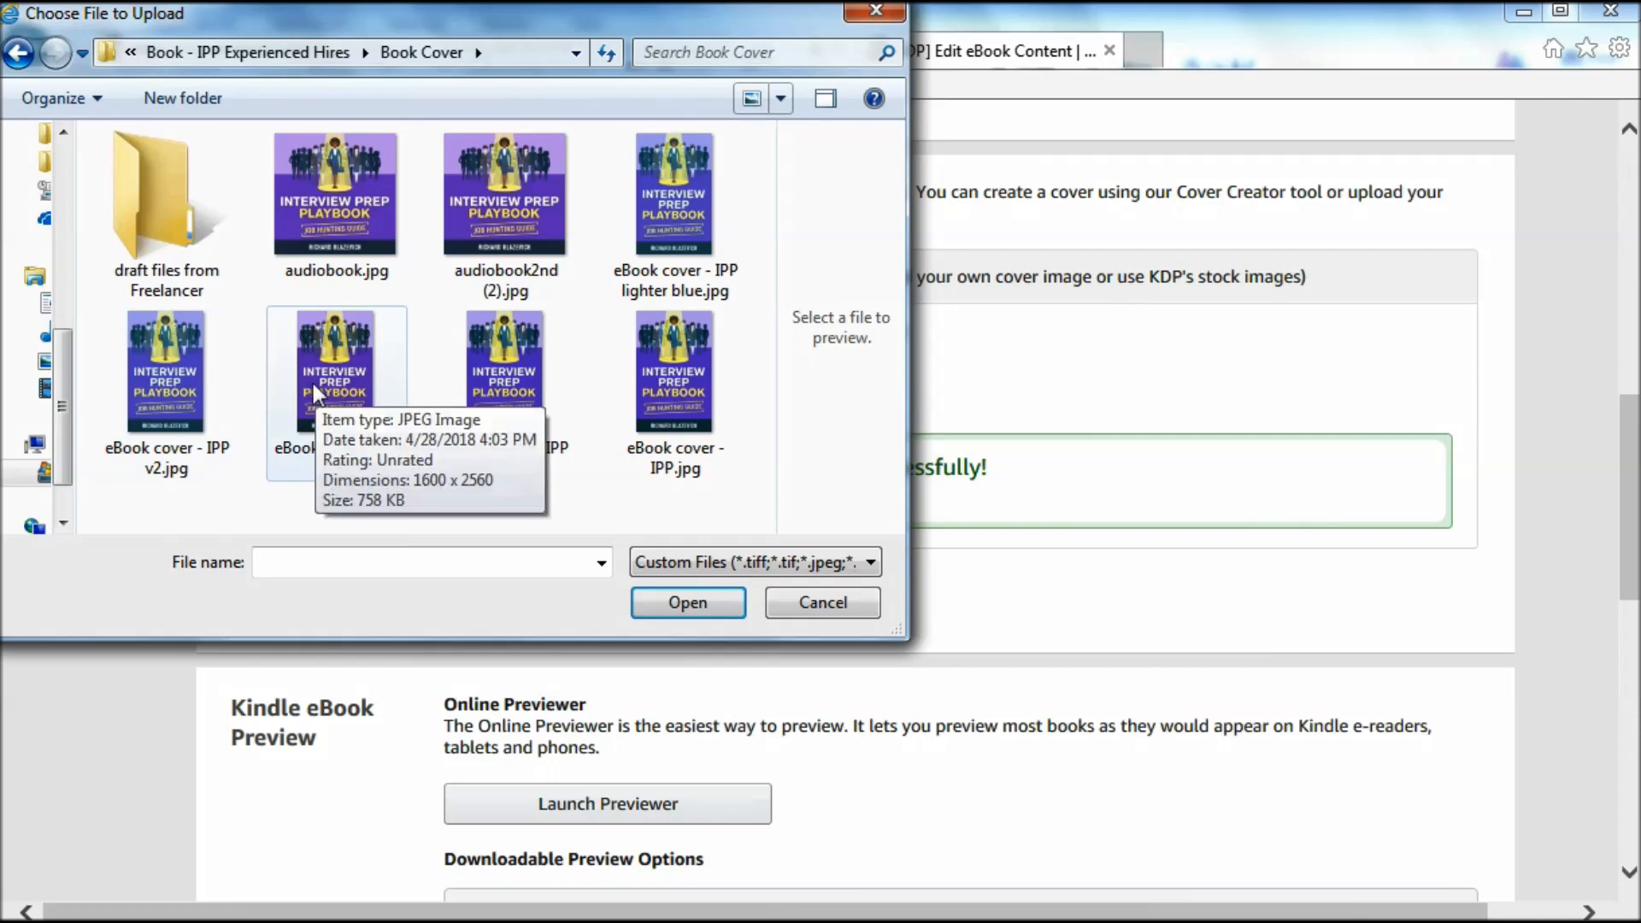
double_click(162, 367)
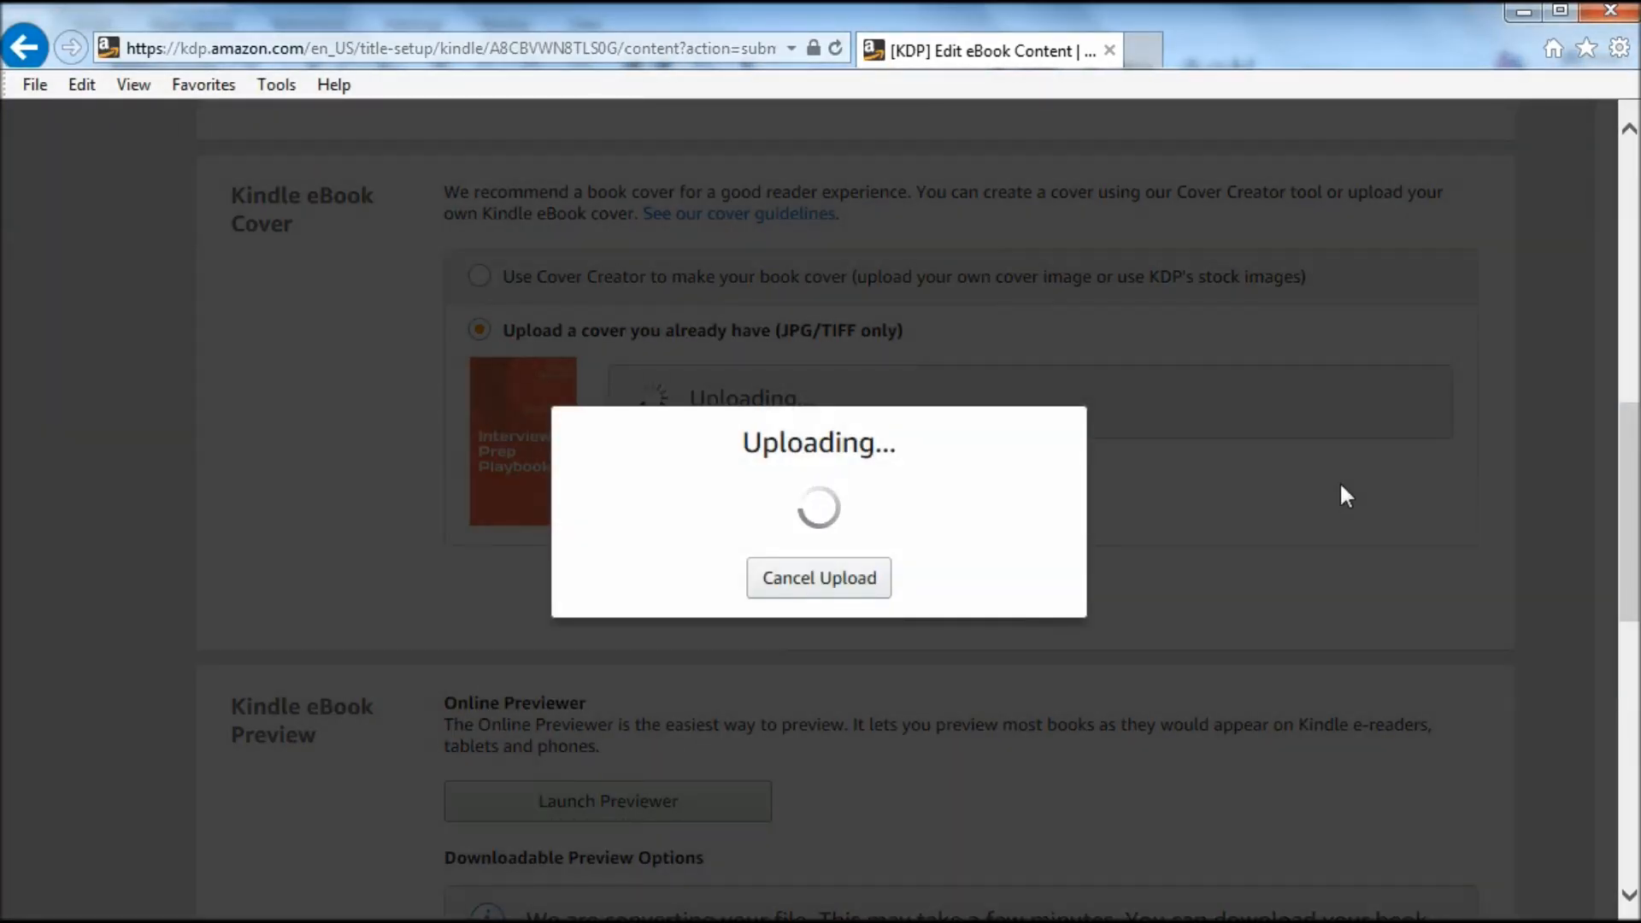
Step: Check the eBook in the online previewer, paging from the cover through the contents into the opening chapter, and return to the book details
scroll(1340, 484, "down", 6)
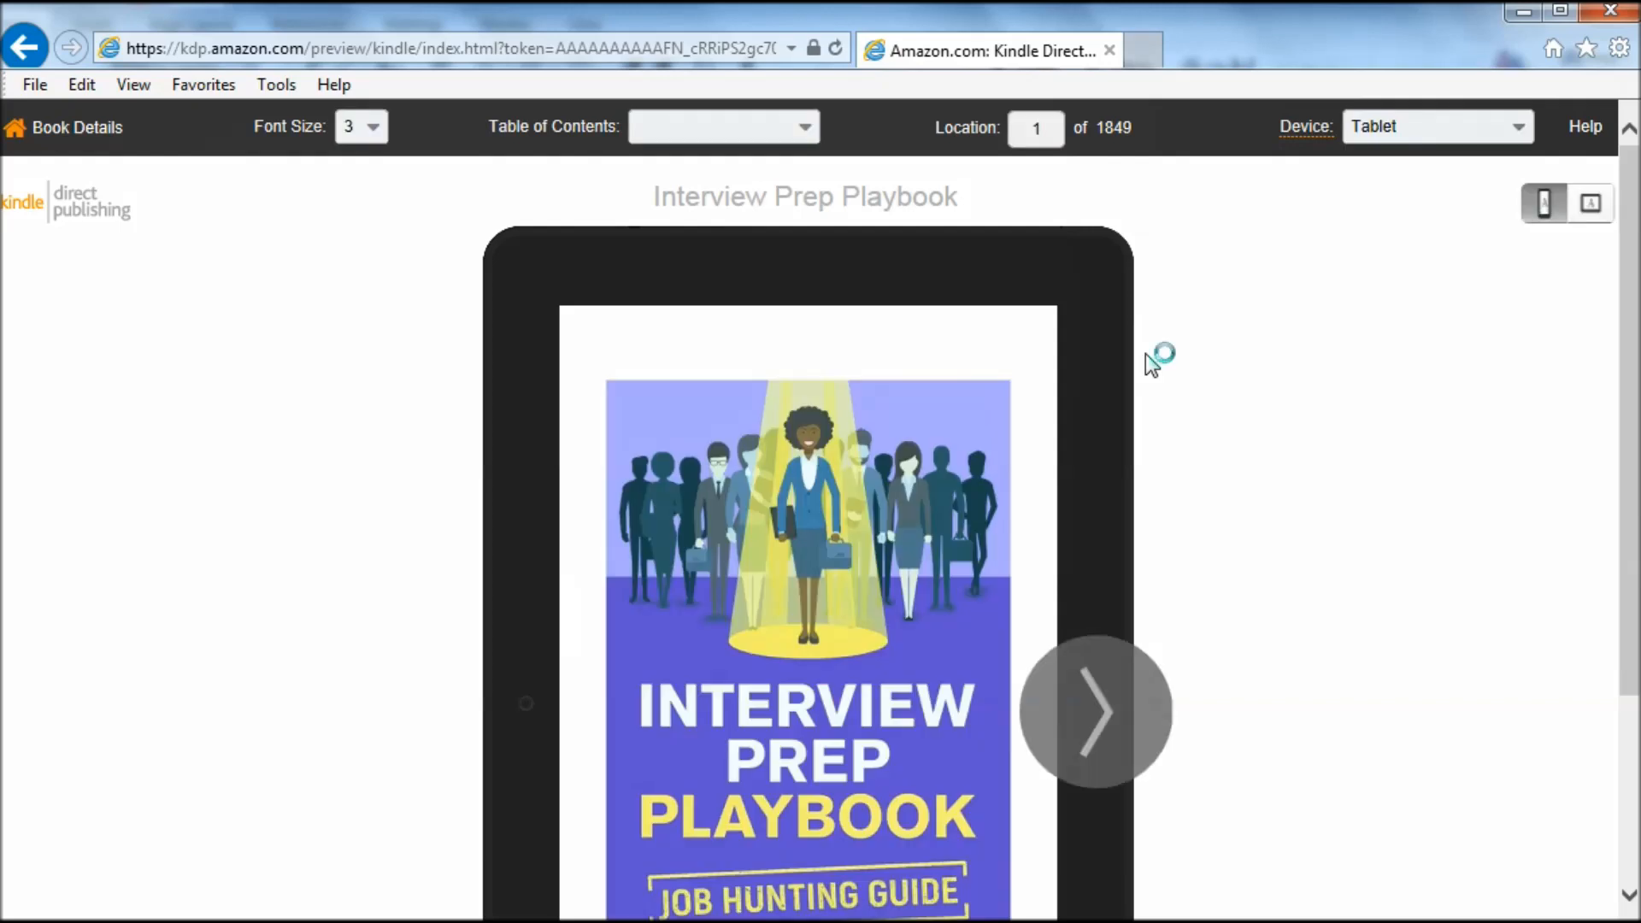
middle_click(1210, 537)
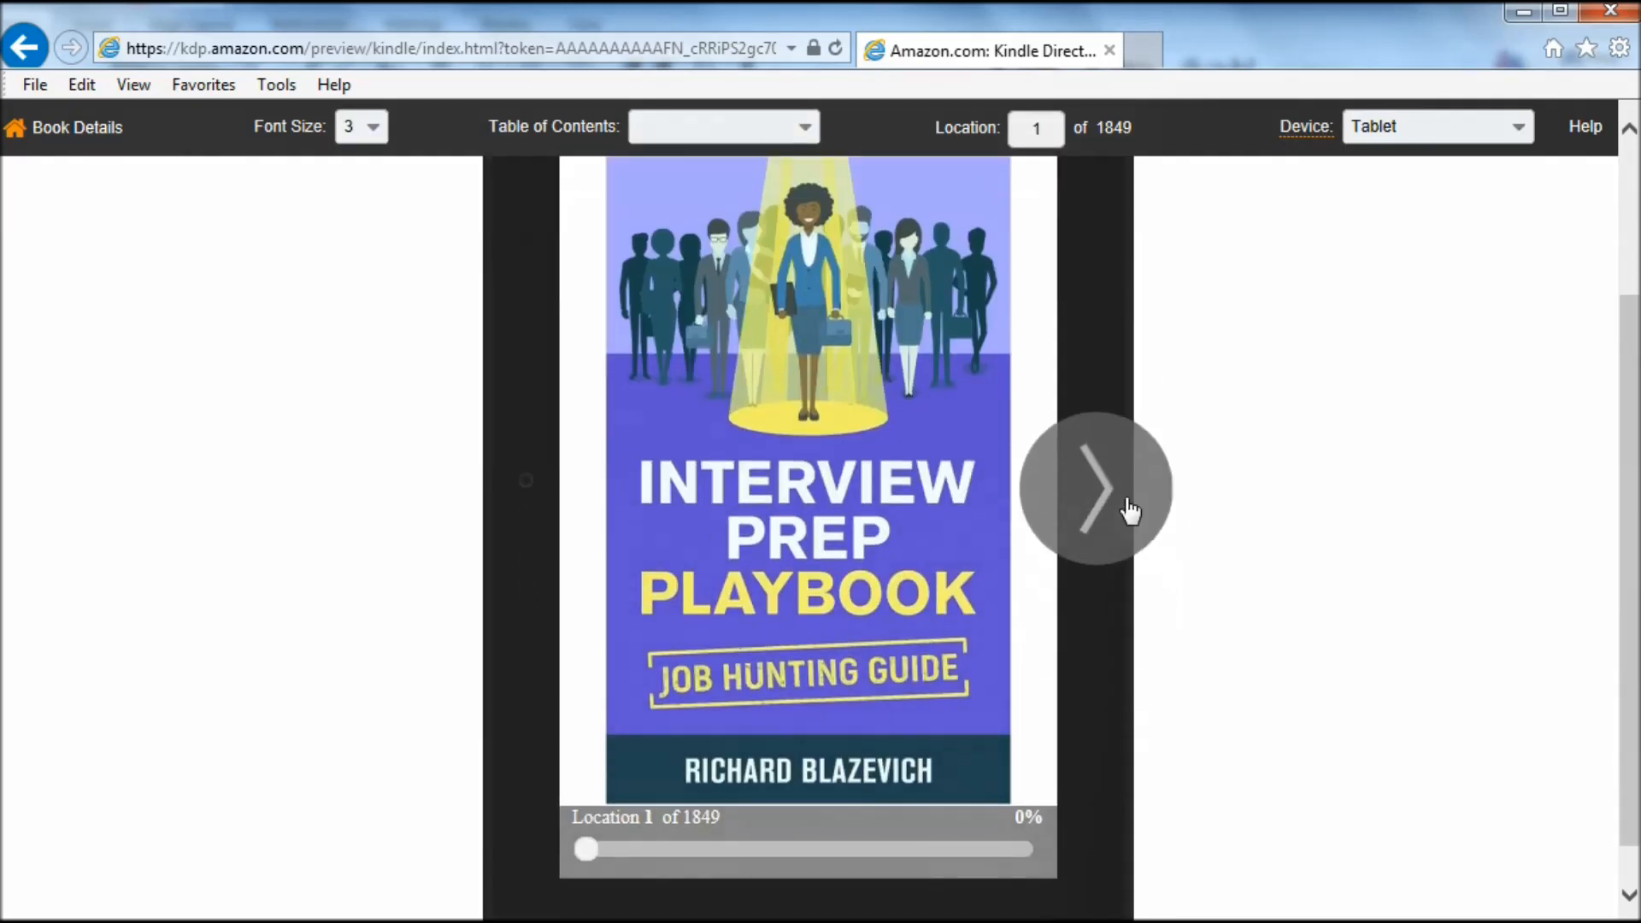
left_click(1090, 496)
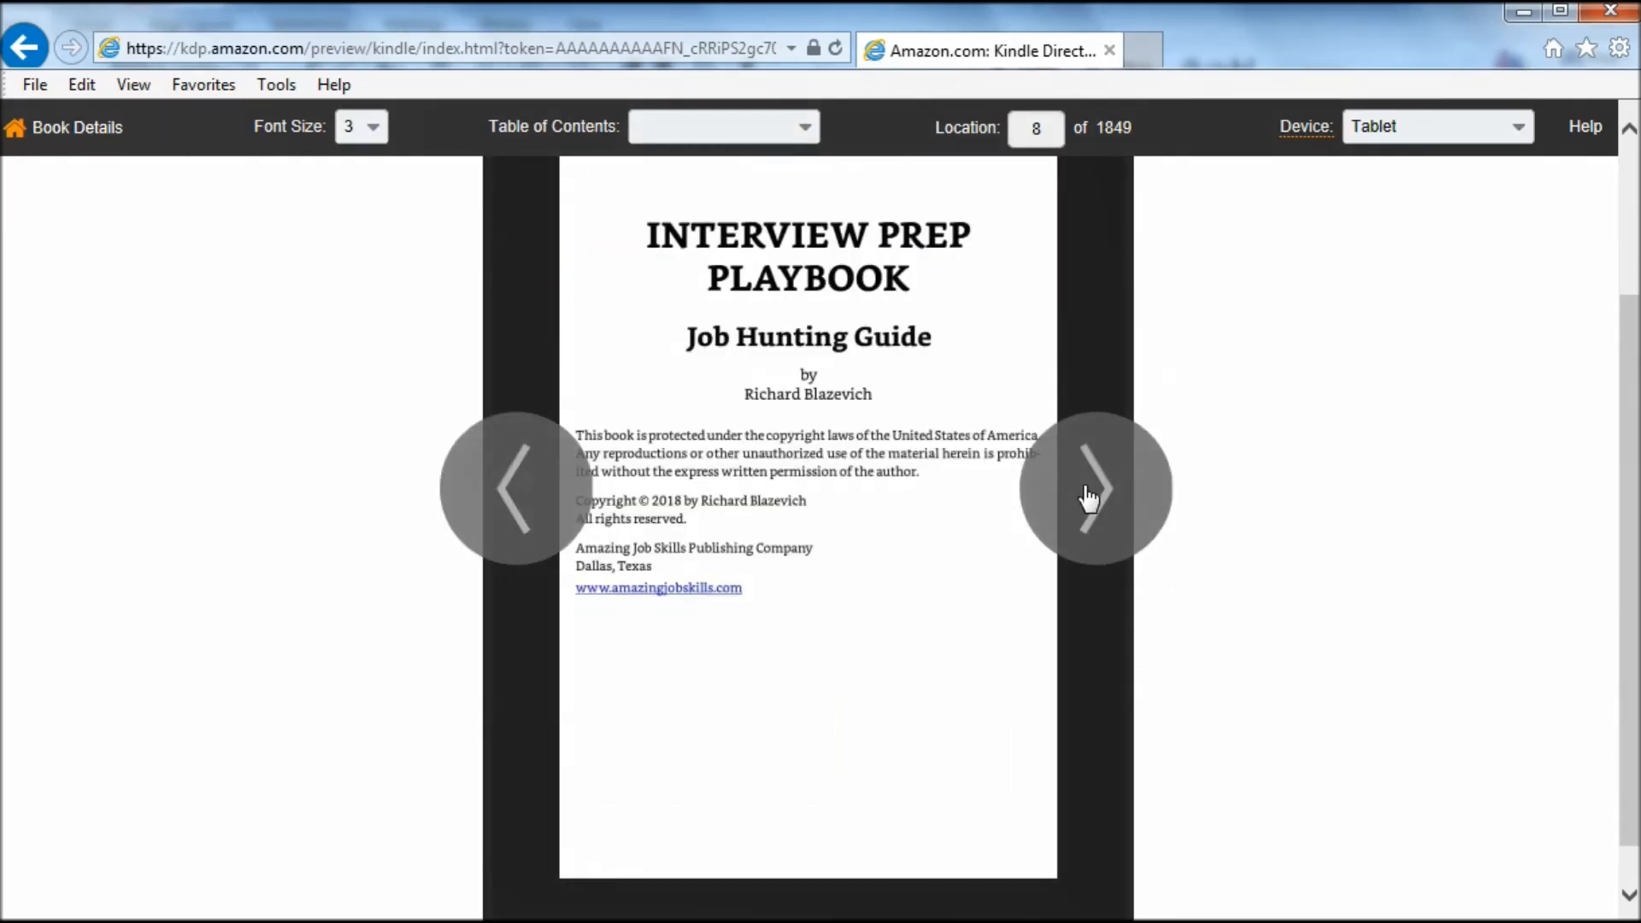
left_click(1089, 495)
left_click(1090, 496)
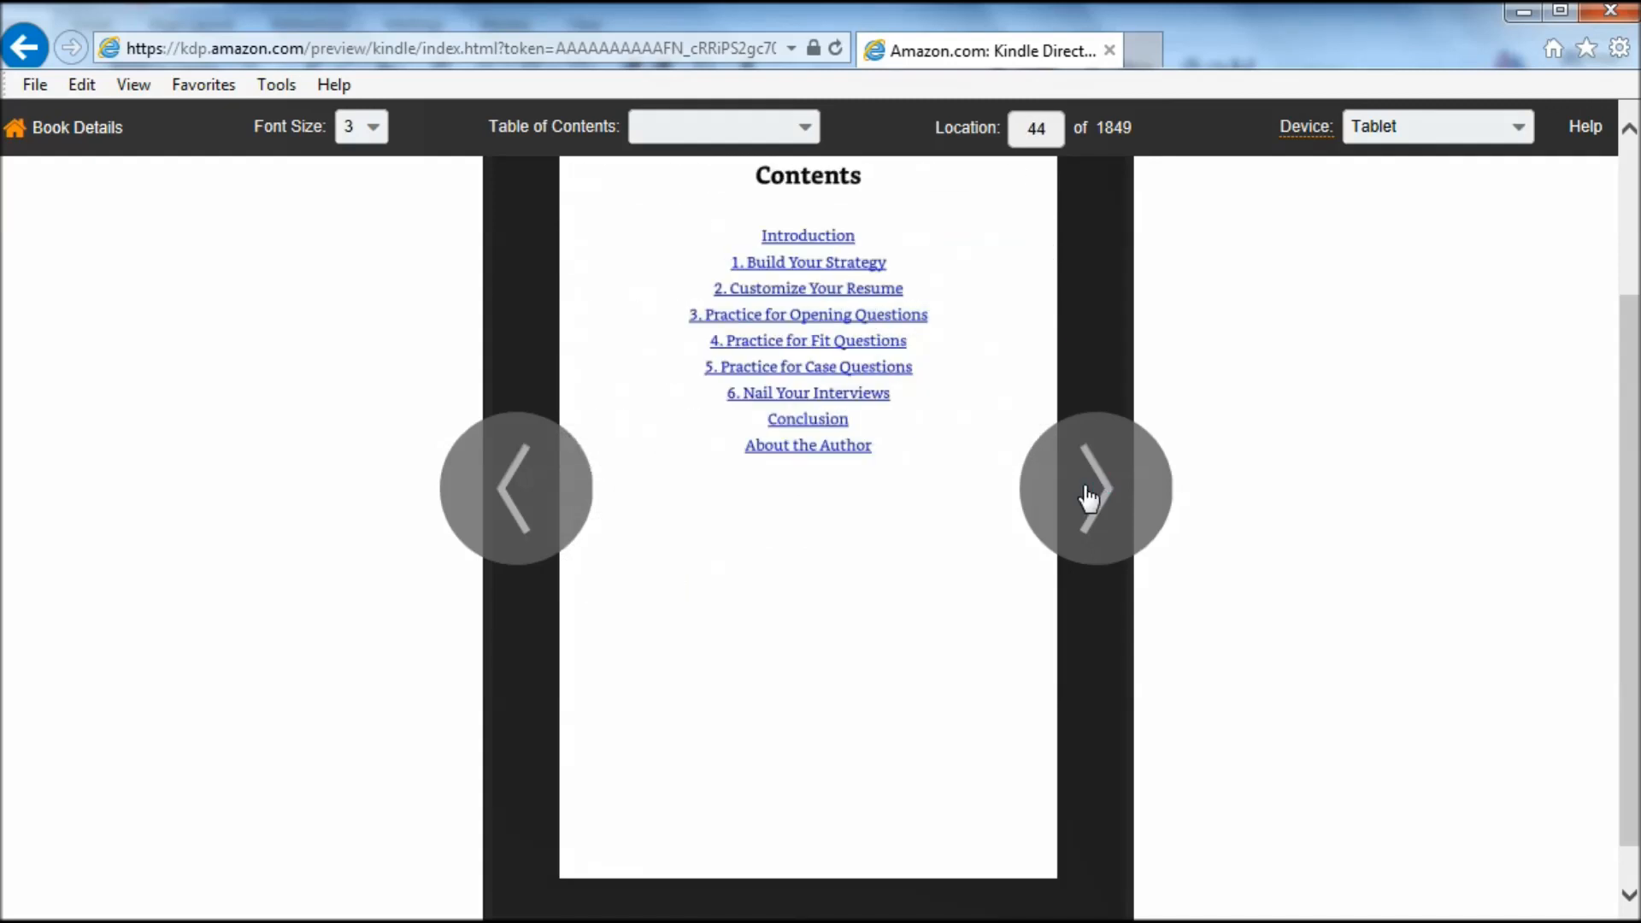
left_click(1089, 496)
left_click(1090, 495)
left_click(1090, 495)
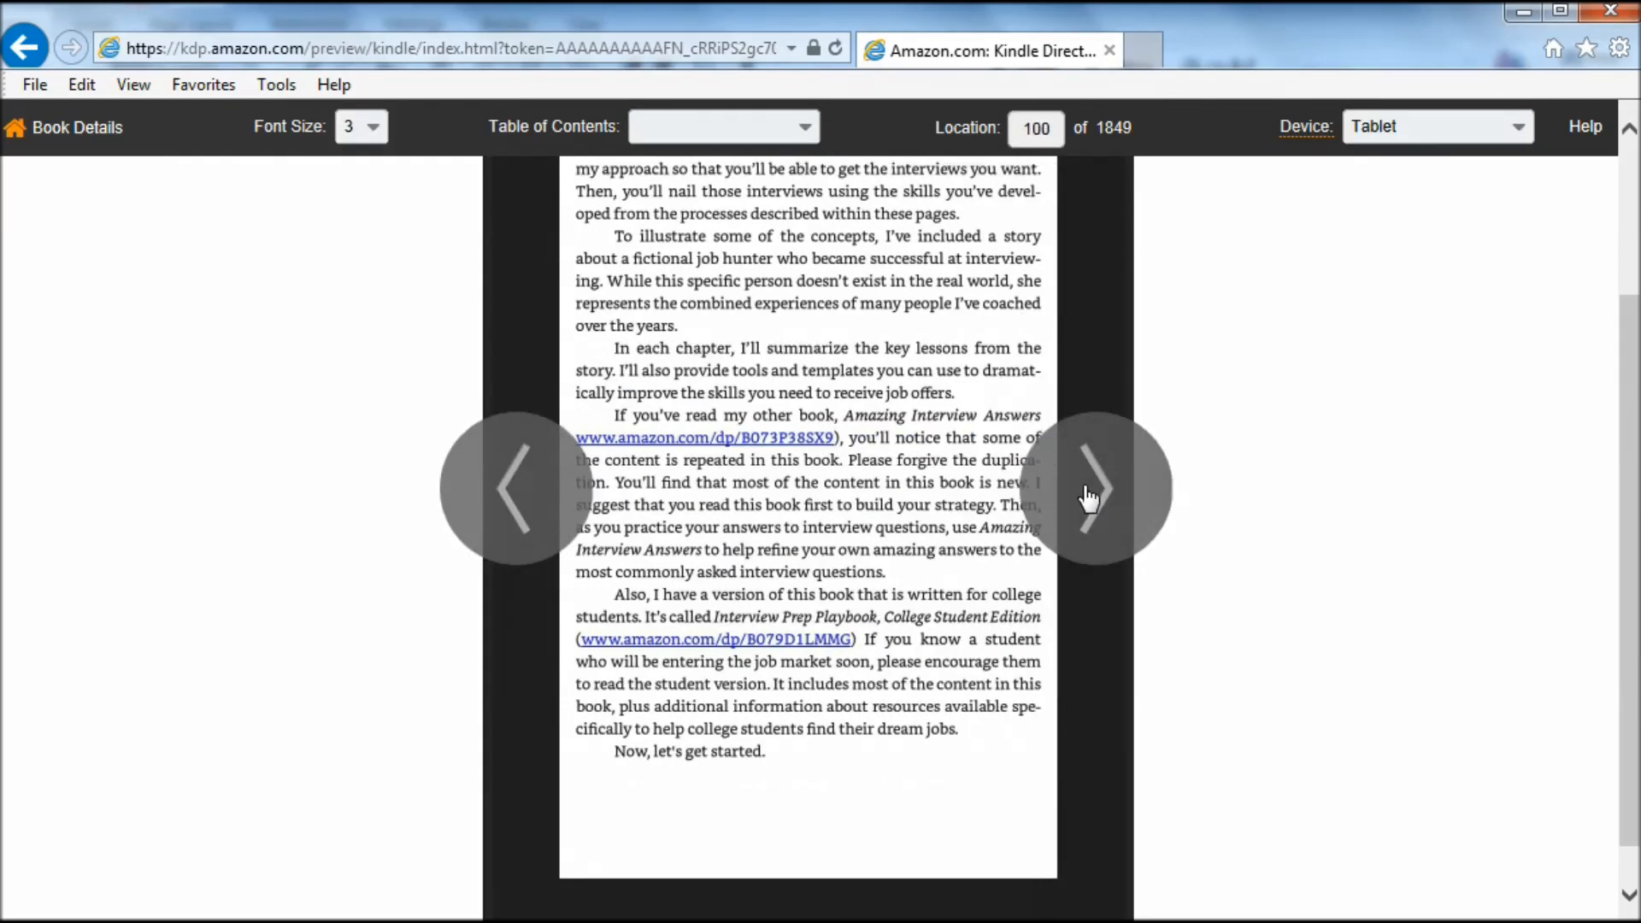
left_click(1088, 496)
left_click(1088, 496)
scroll(236, 268, "up", 2)
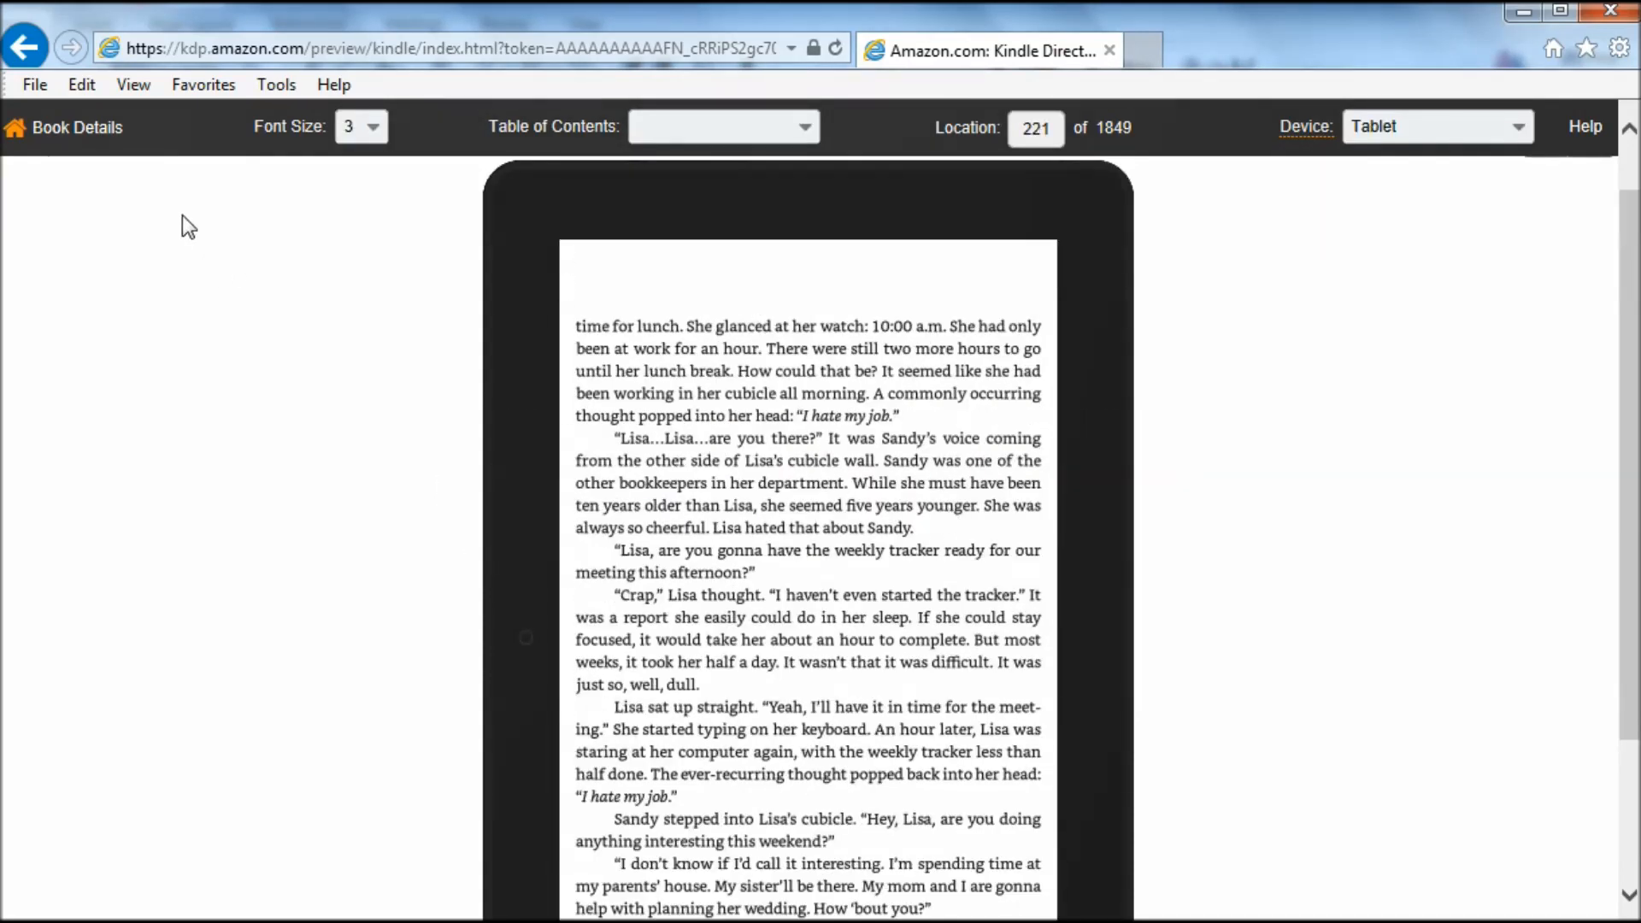
left_click(95, 135)
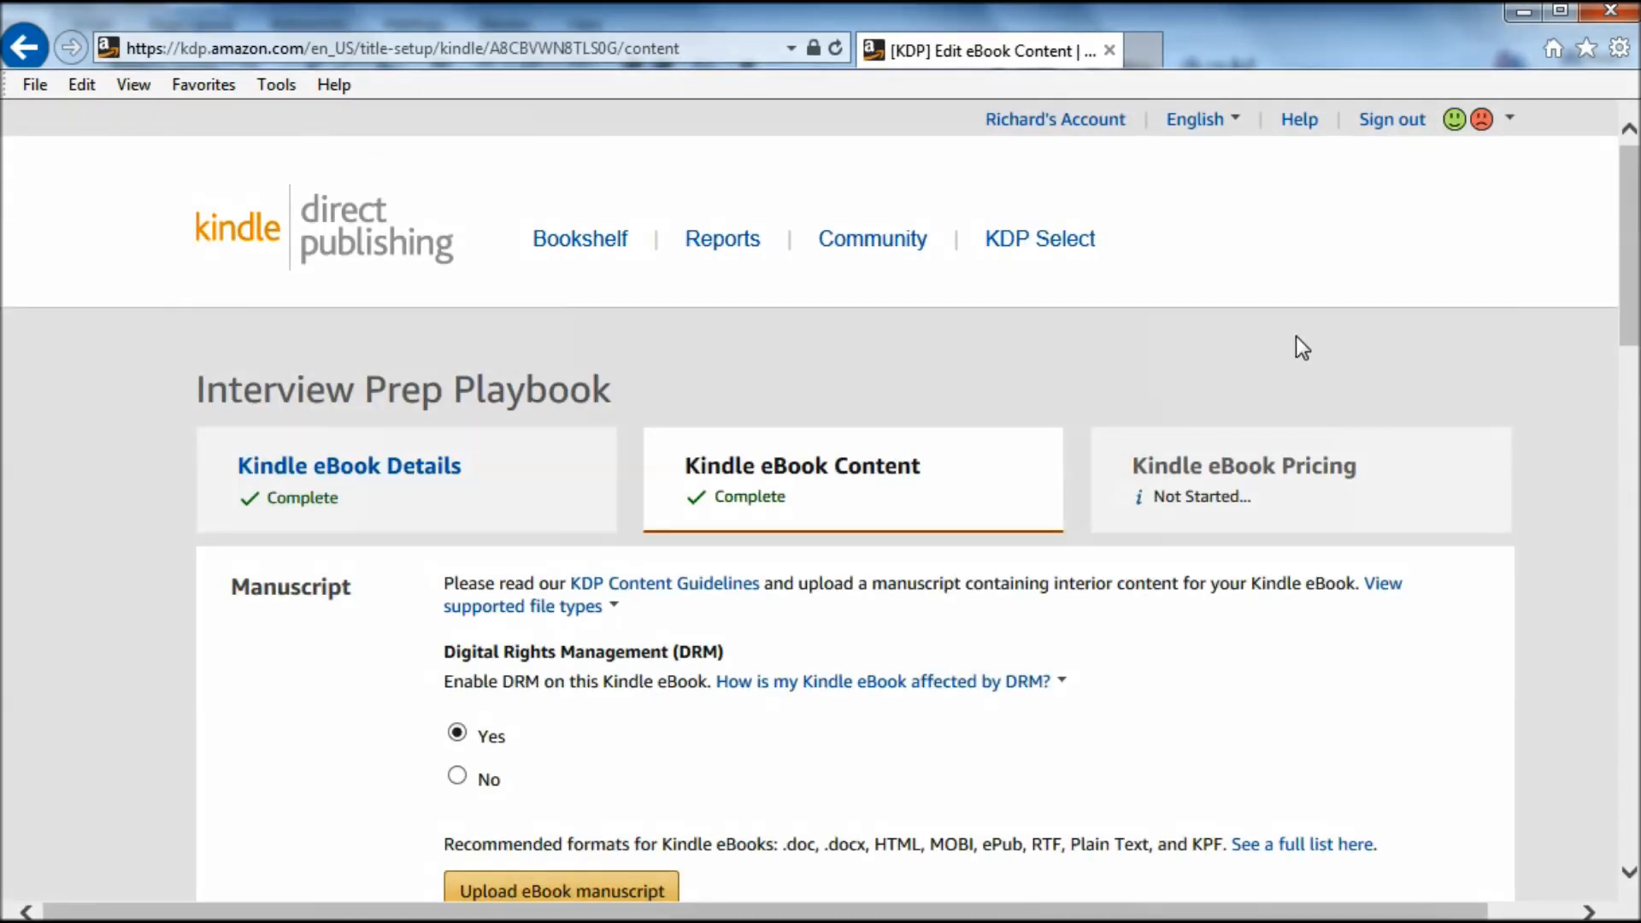
Step: Leave the optional ISBN and publisher blank, save the eBook content and continue to pricing
scroll(1331, 351, "down", 7)
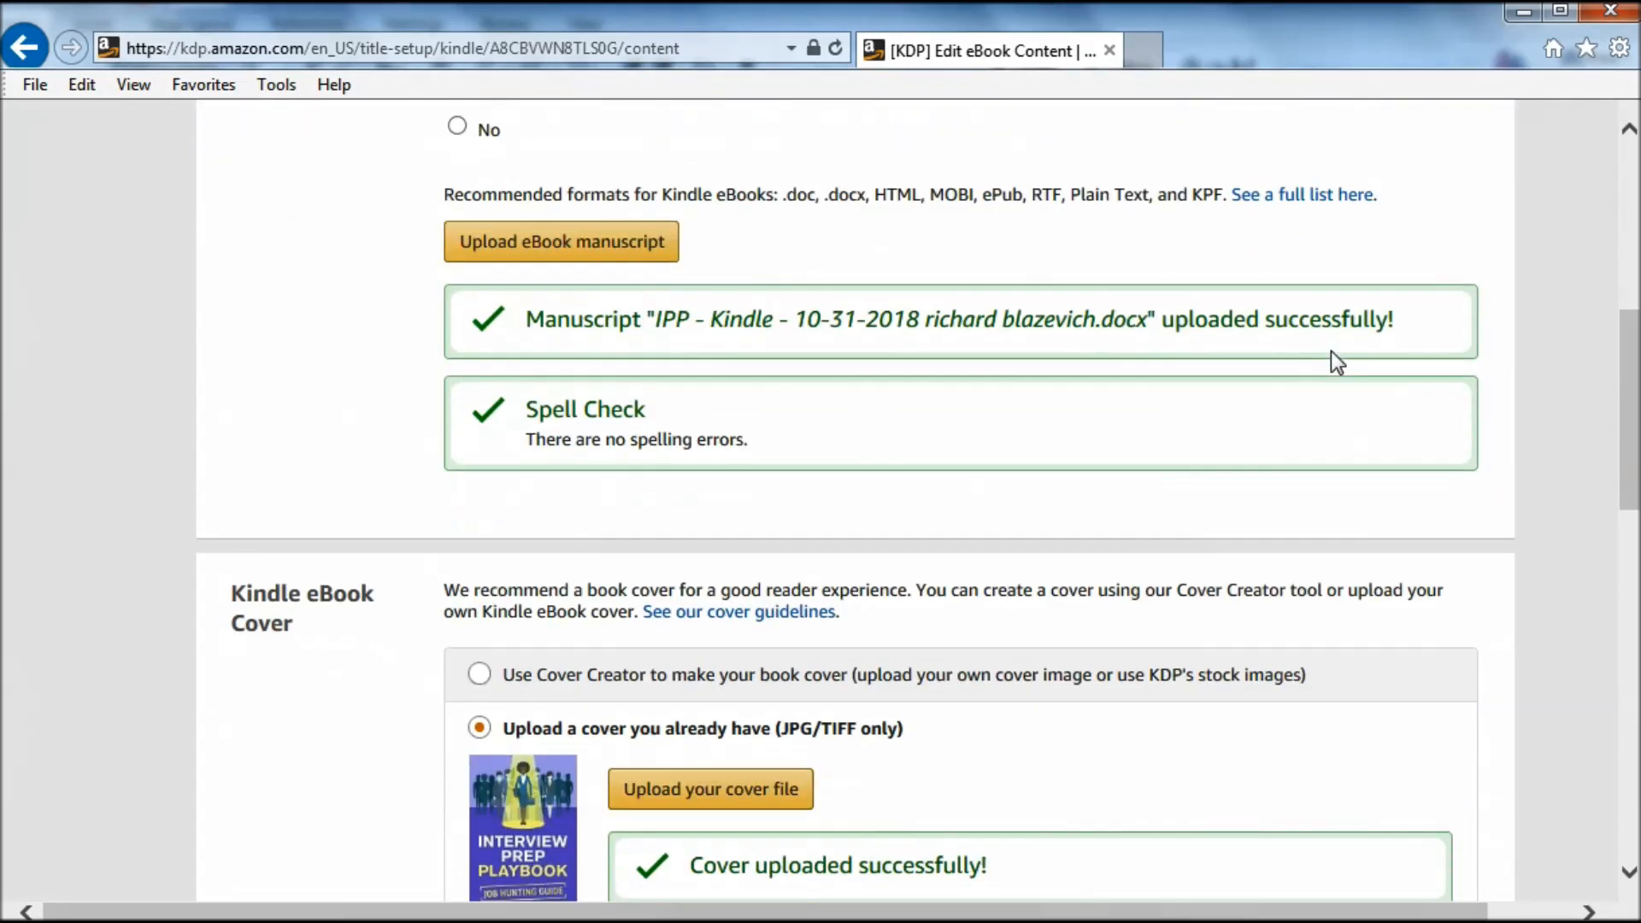
scroll(1331, 350, "down", 10)
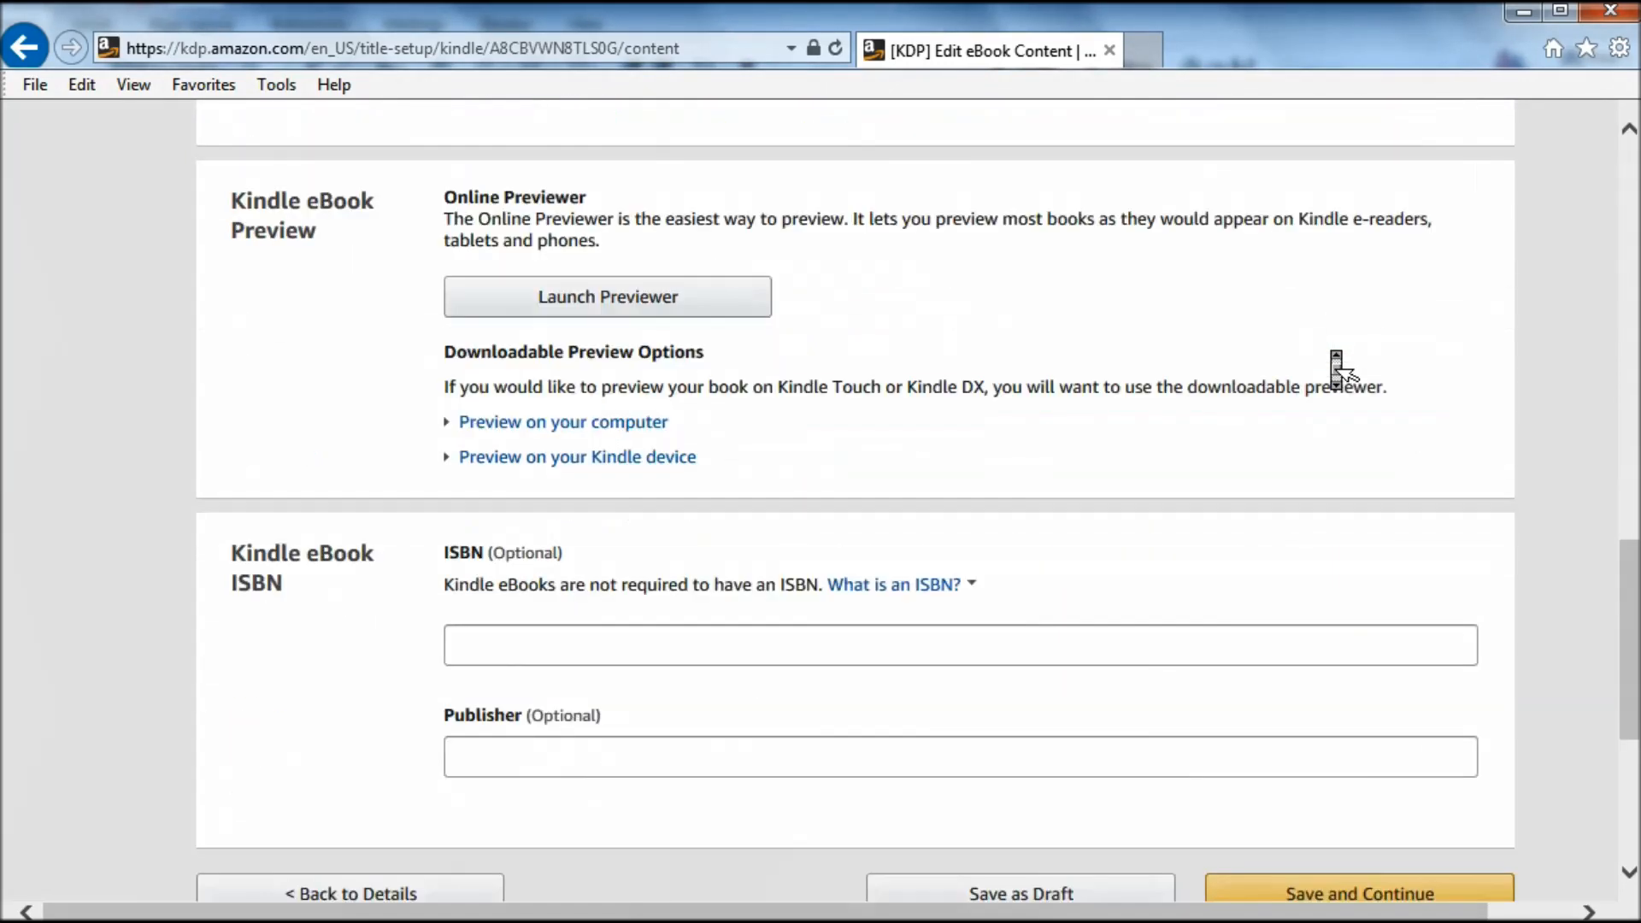
scroll(1336, 369, "down", 2)
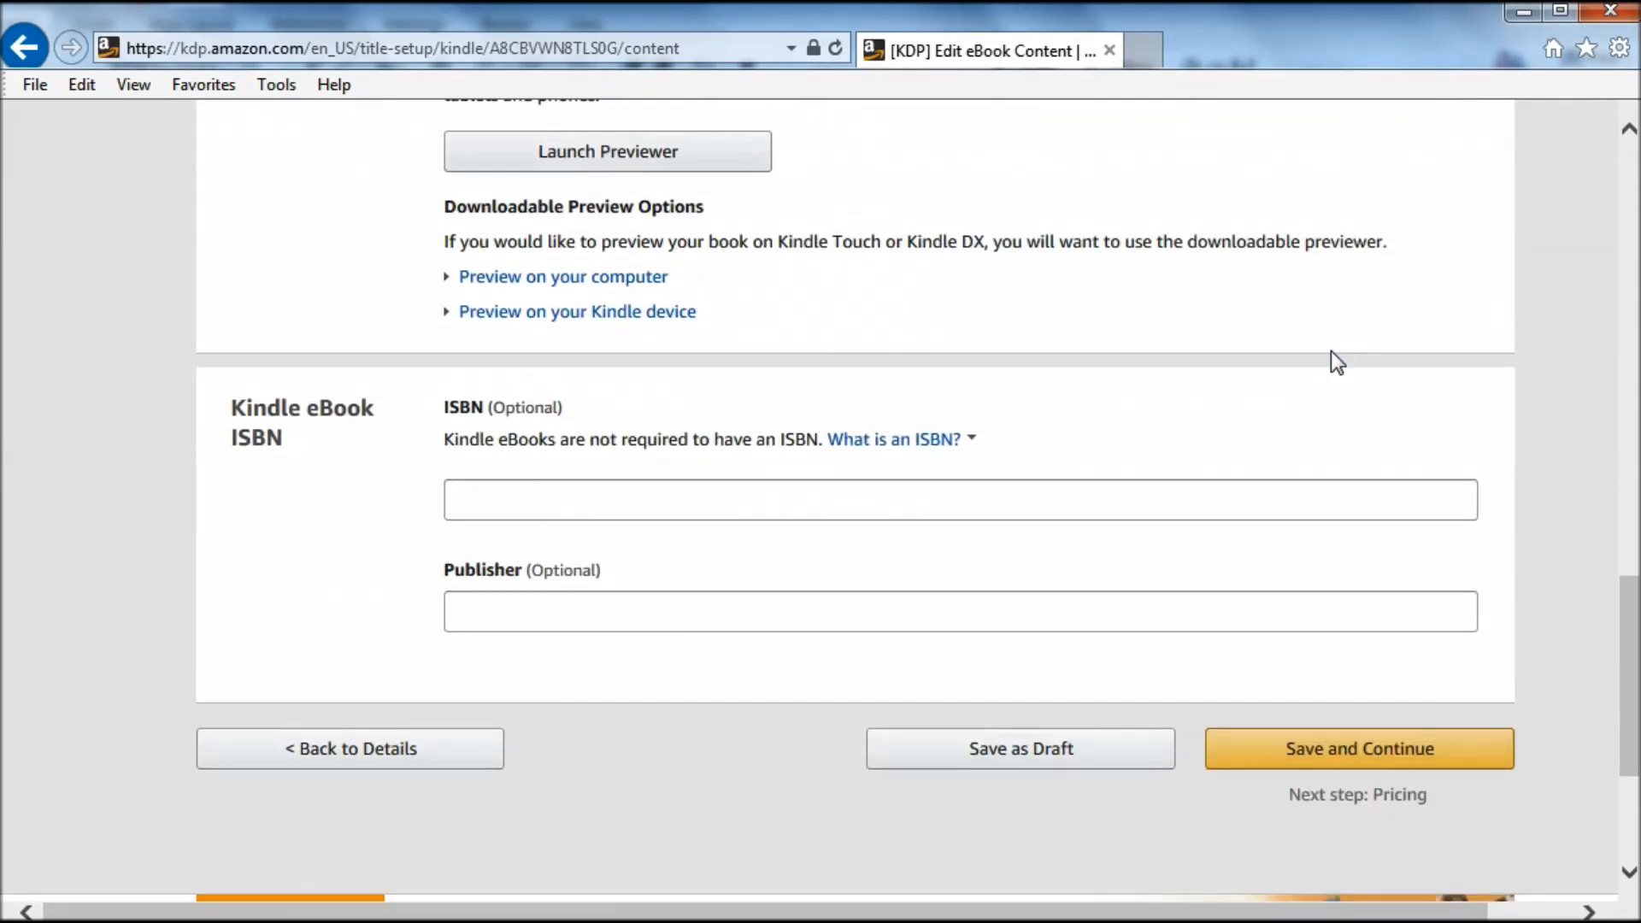
scroll(1333, 359, "down", 1)
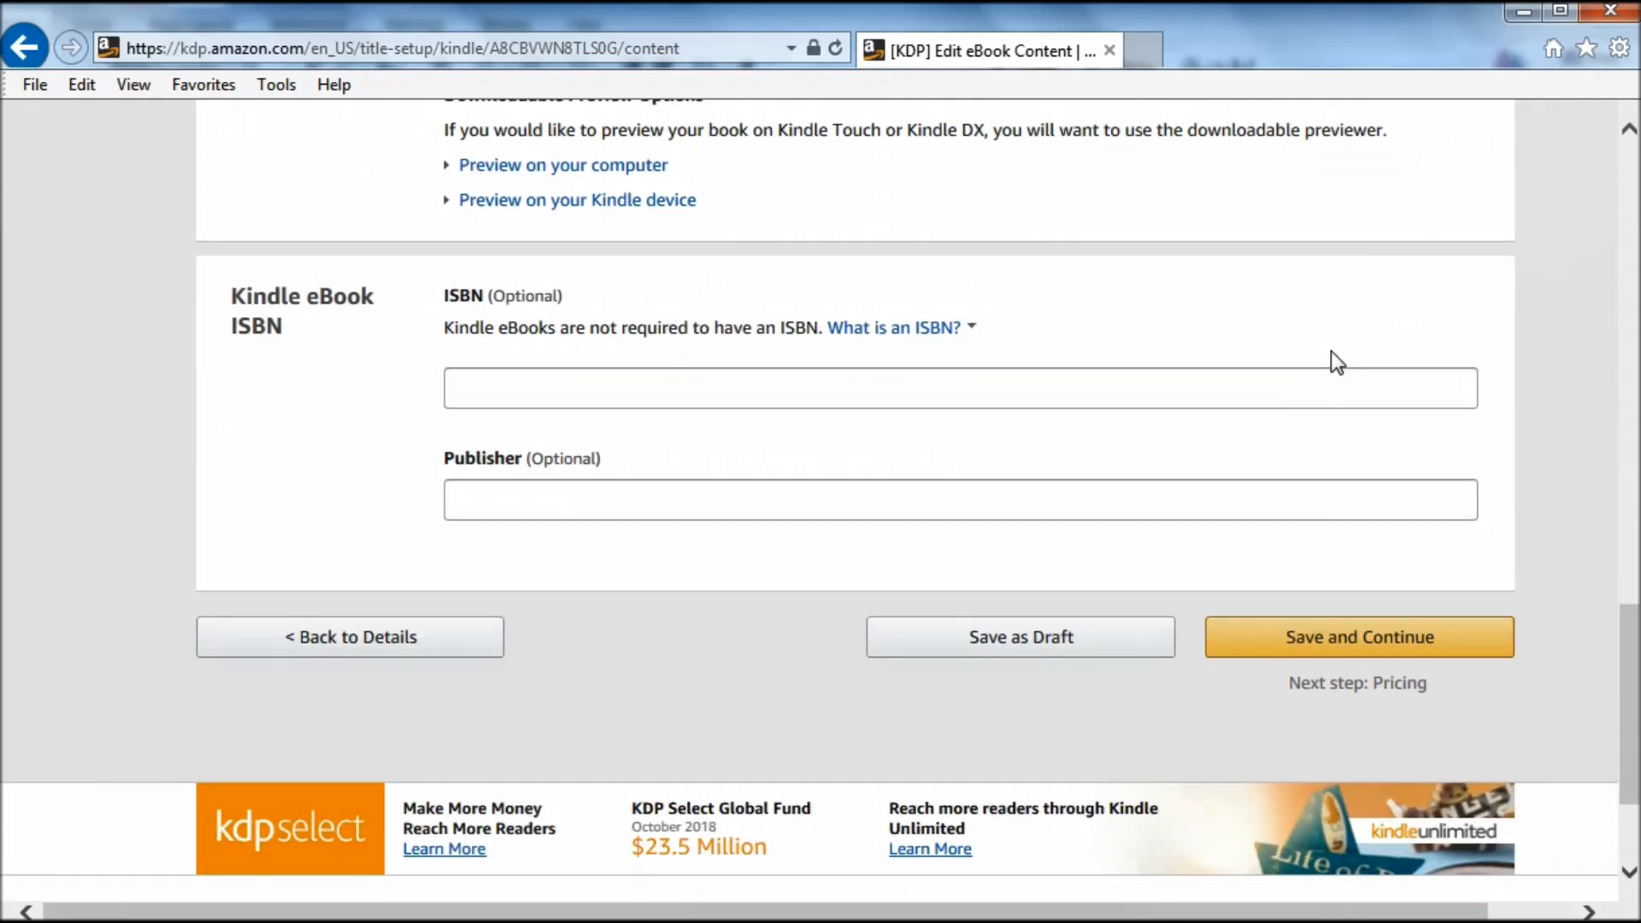
left_click(1293, 643)
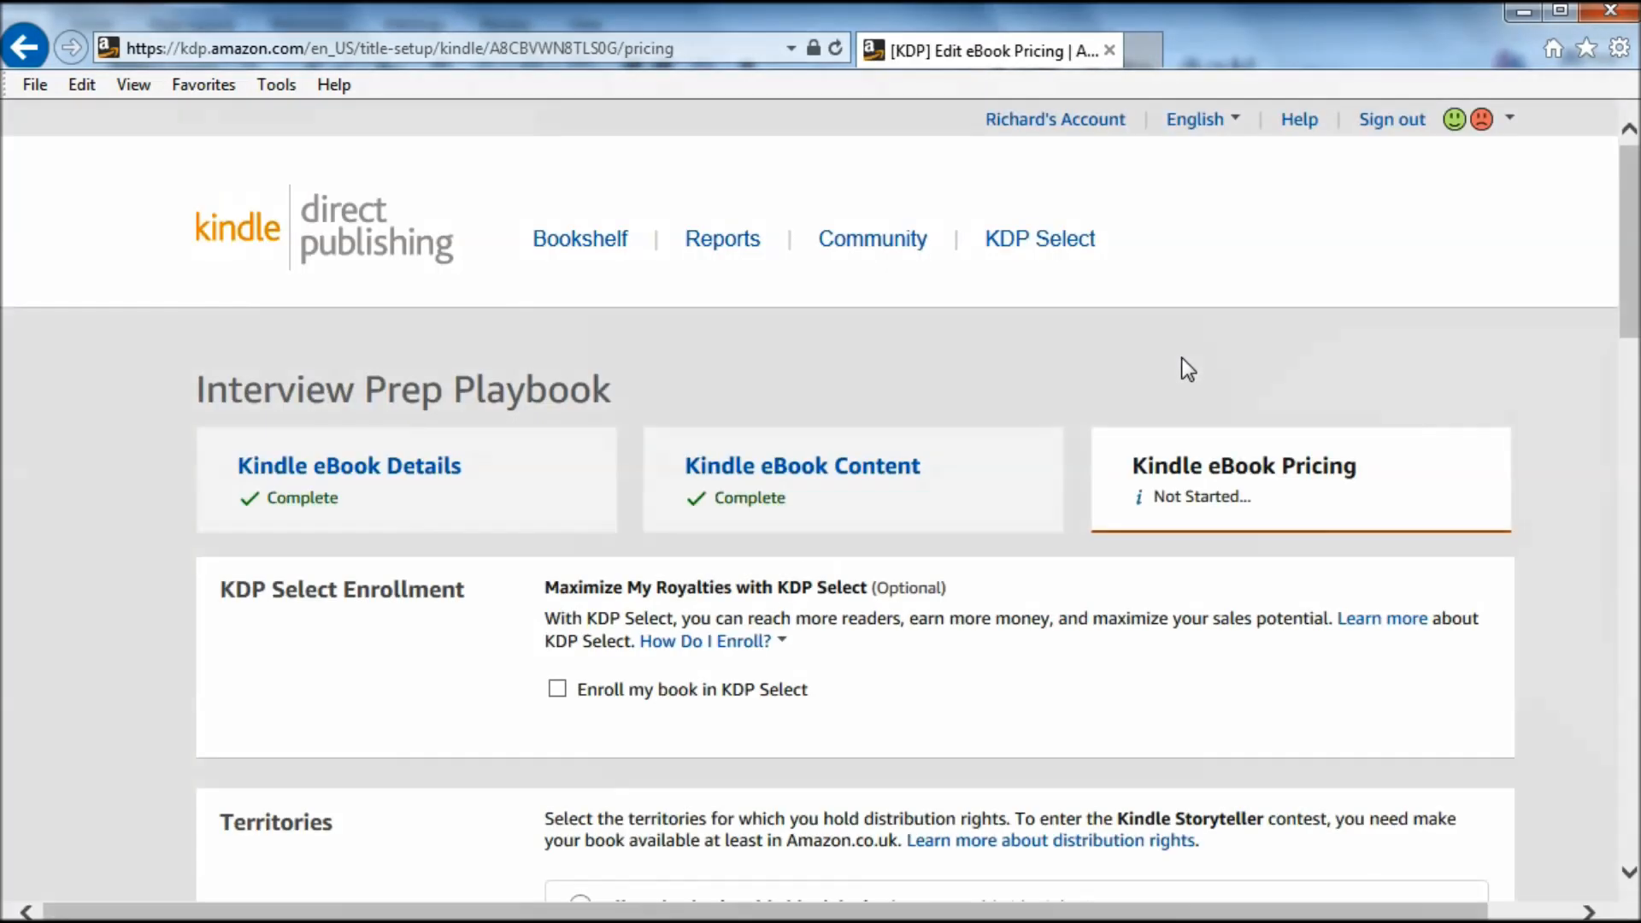
Step: Enroll the eBook in KDP Select, keeping worldwide rights for all territories
scroll(1187, 368, "down", 4)
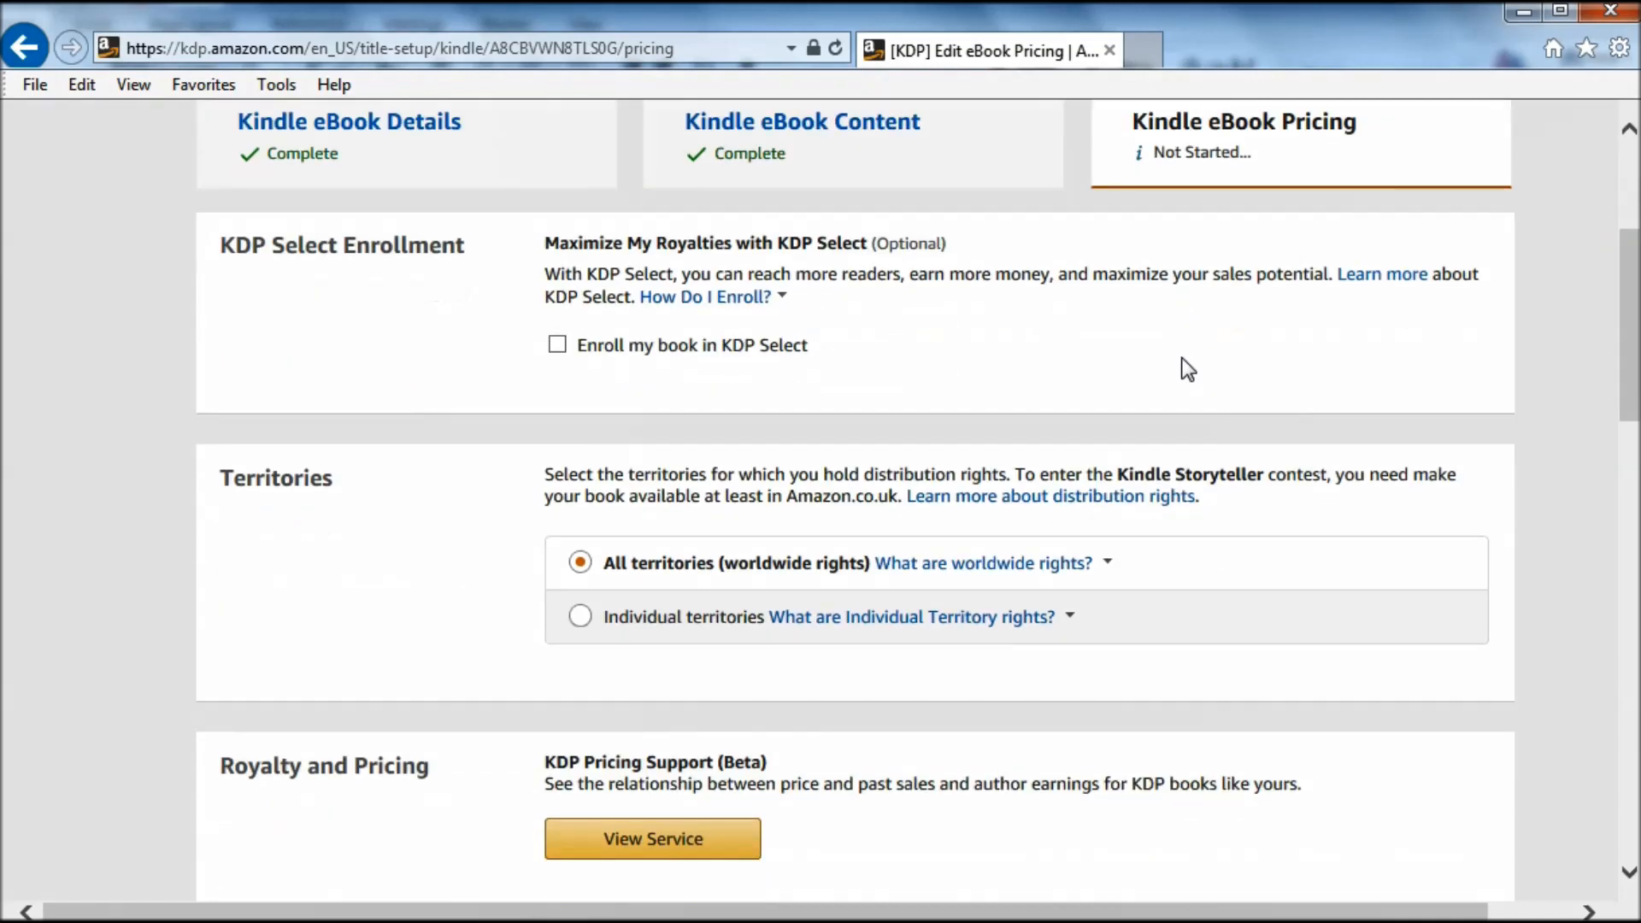
left_click(556, 346)
scroll(1201, 474, "down", 3)
scroll(1197, 475, "down", 2)
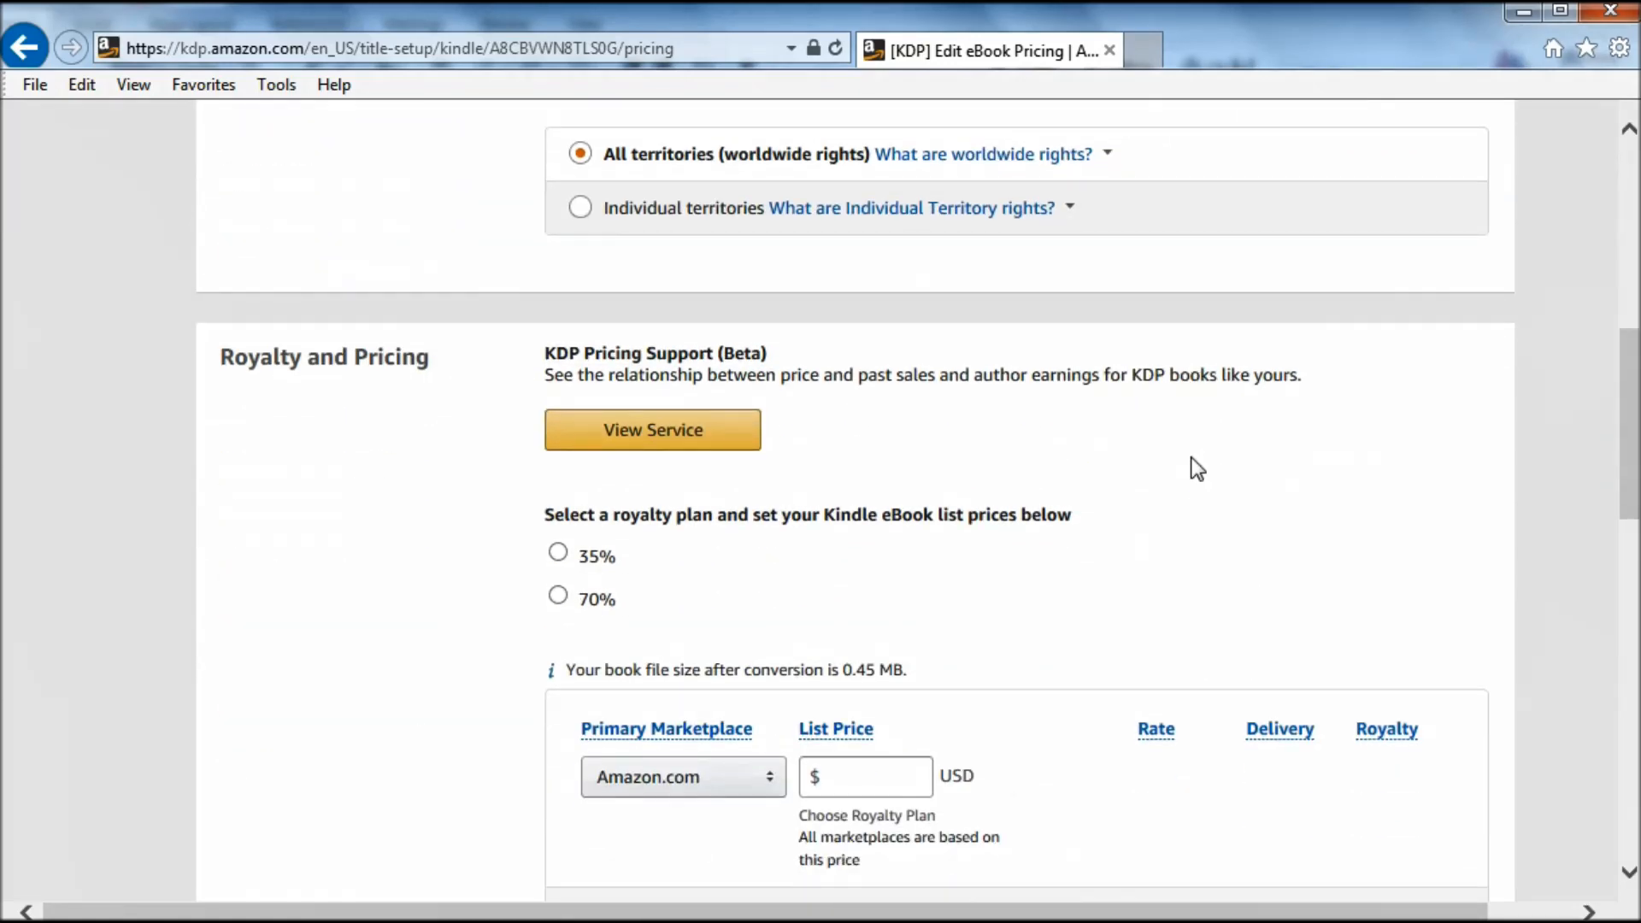
Step: Choose the 70% royalty plan and set the Amazon.com list price to 3.99 USD
scroll(1197, 469, "down", 3)
scroll(1197, 469, "up", 1)
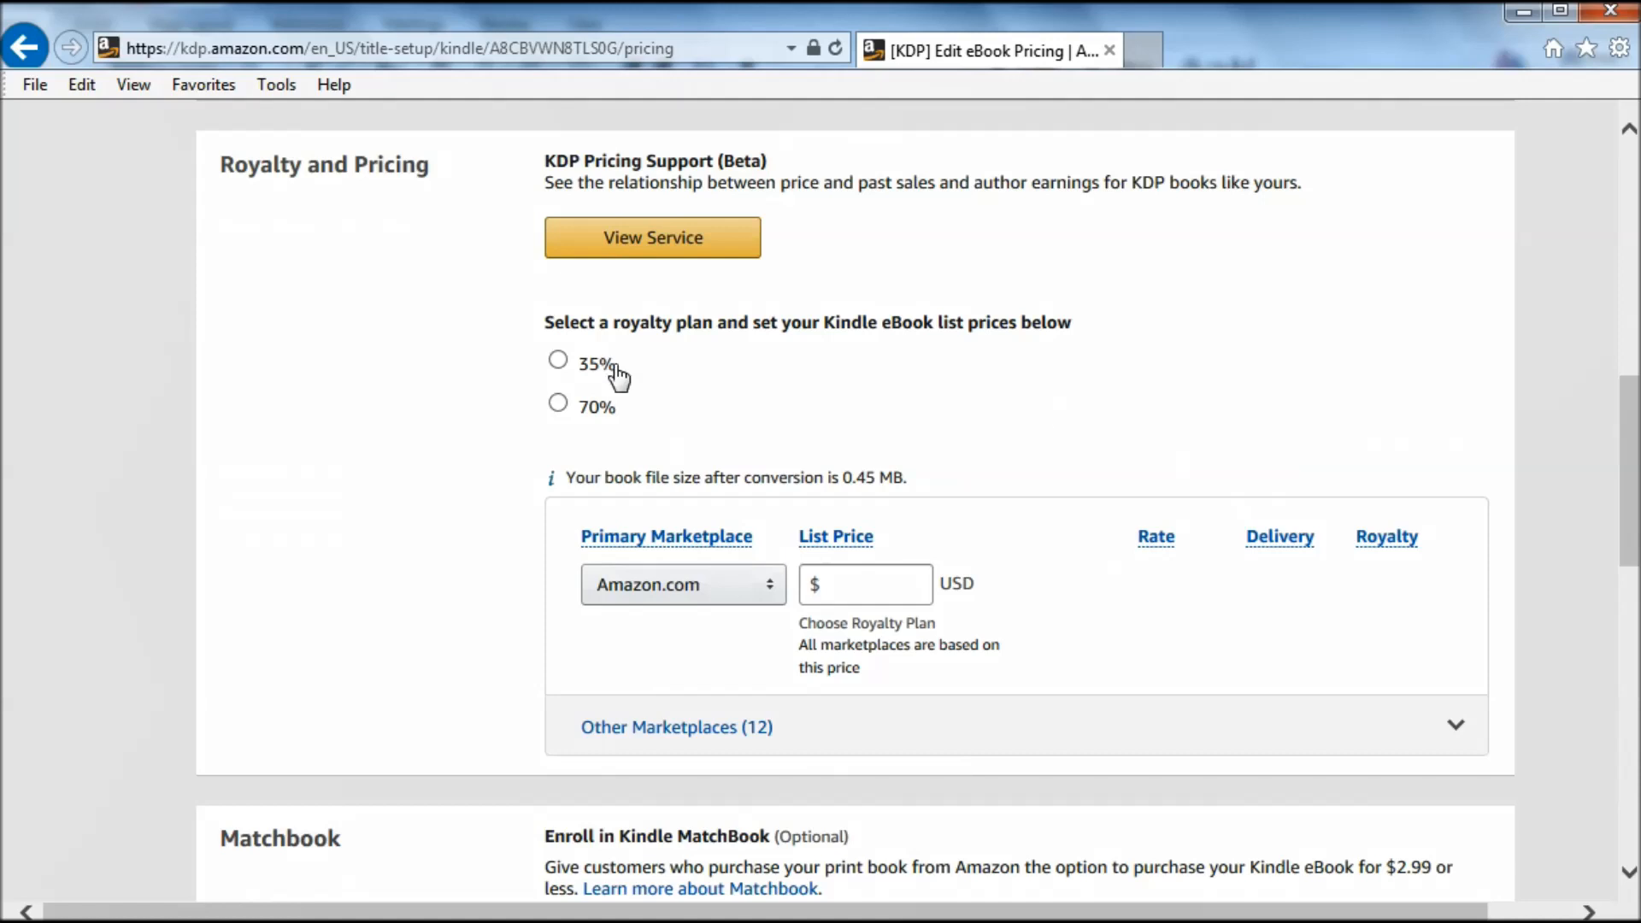
left_click(559, 405)
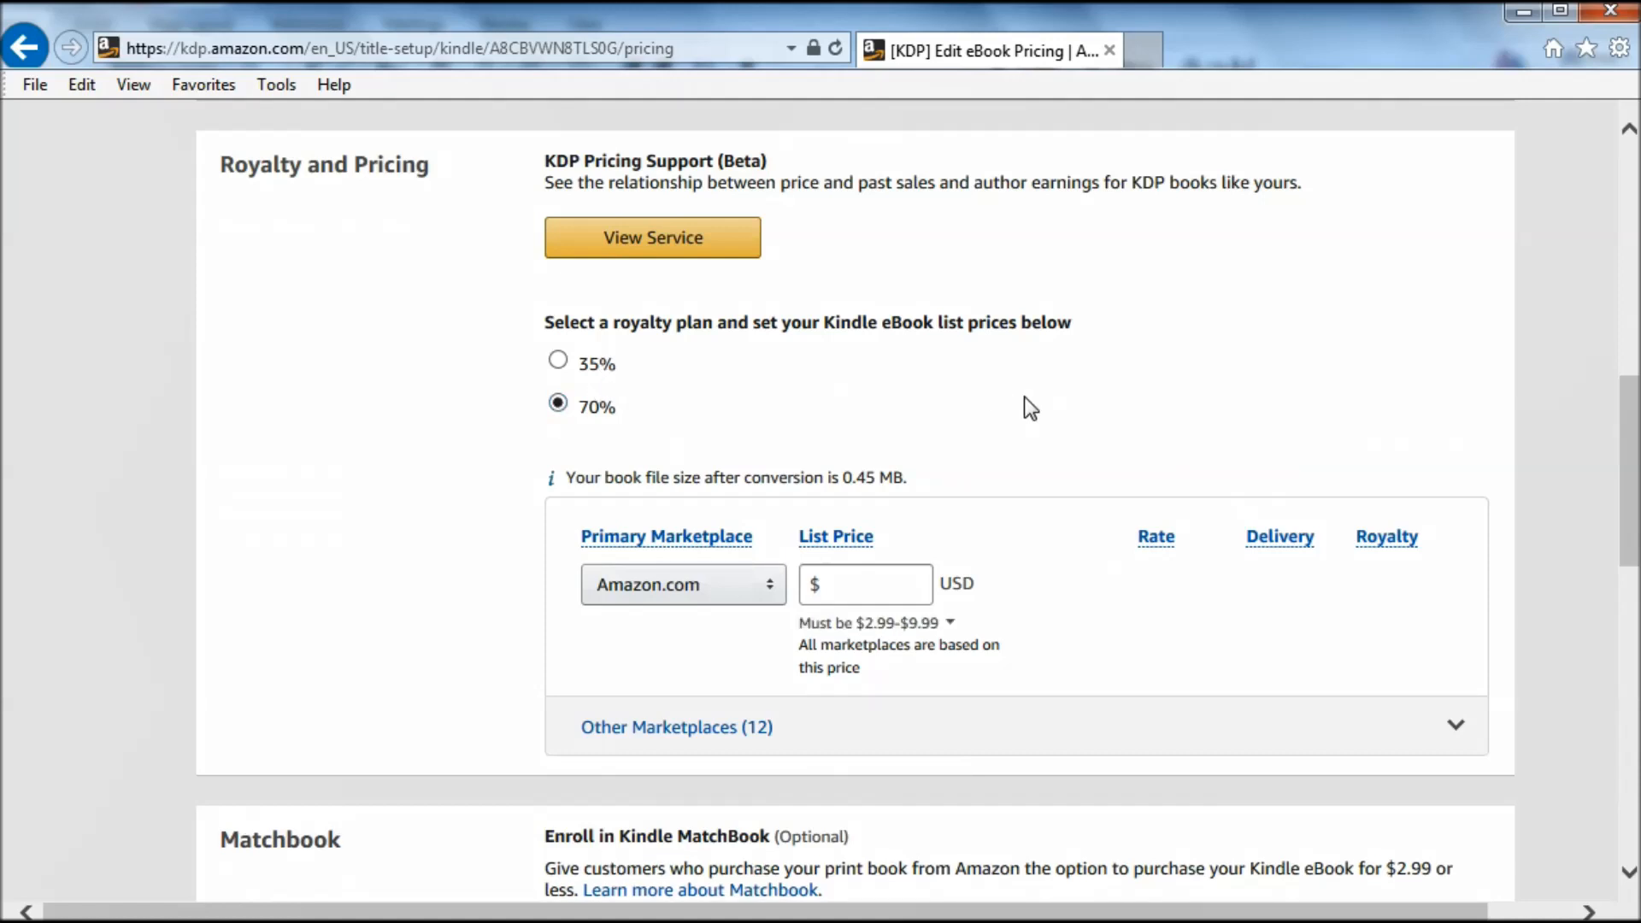
left_click(856, 597)
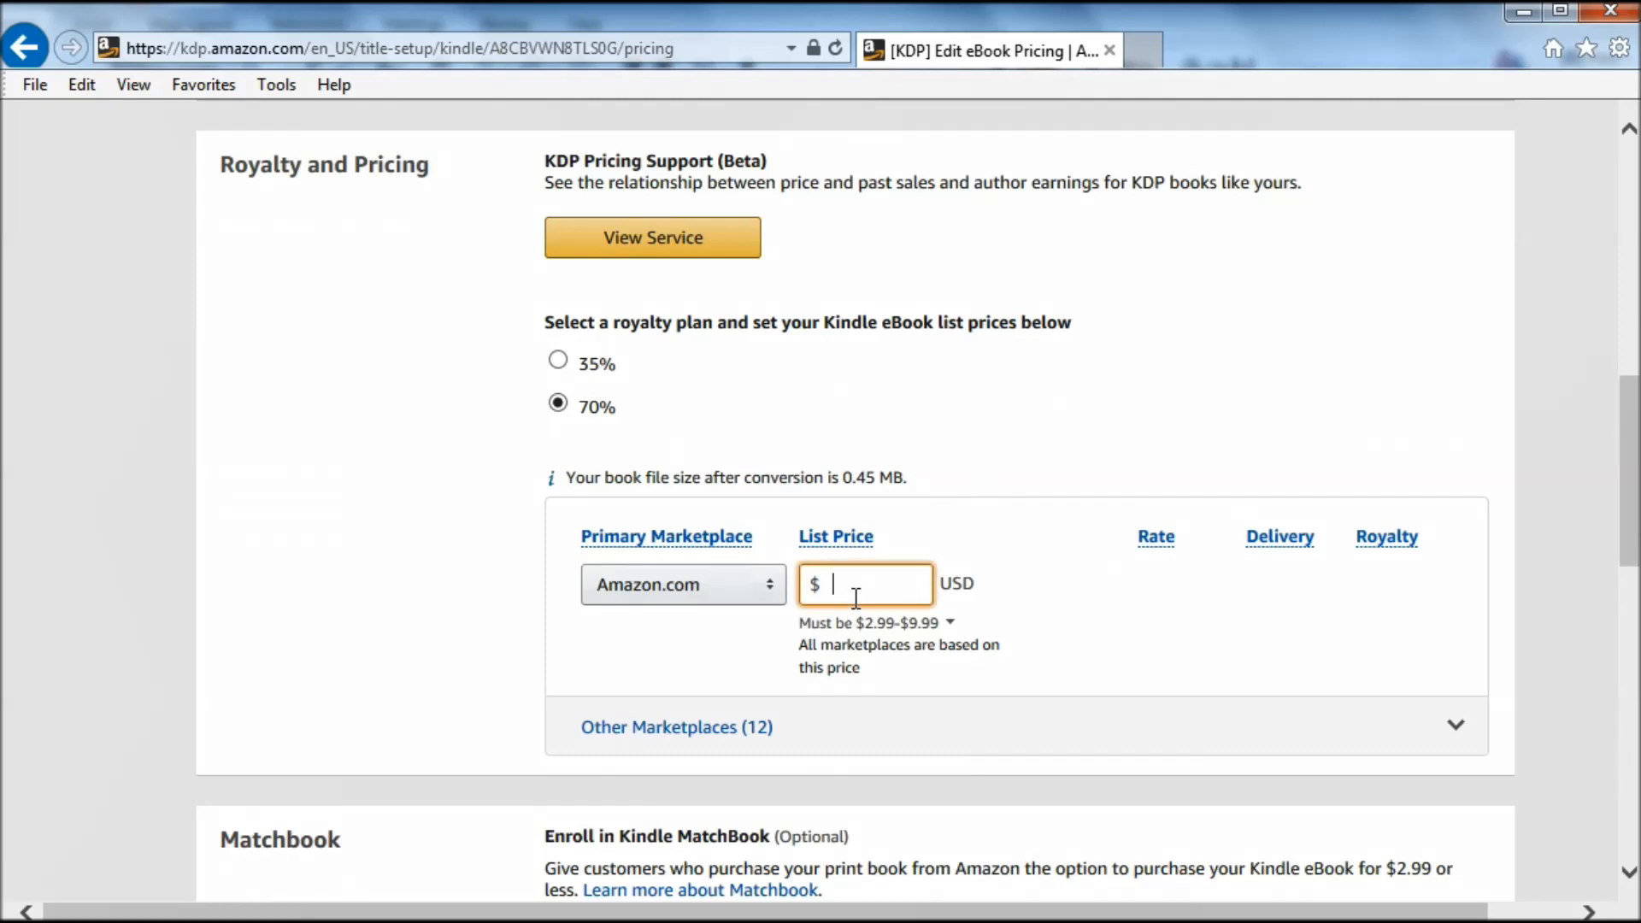
type("3.99")
left_click(1168, 609)
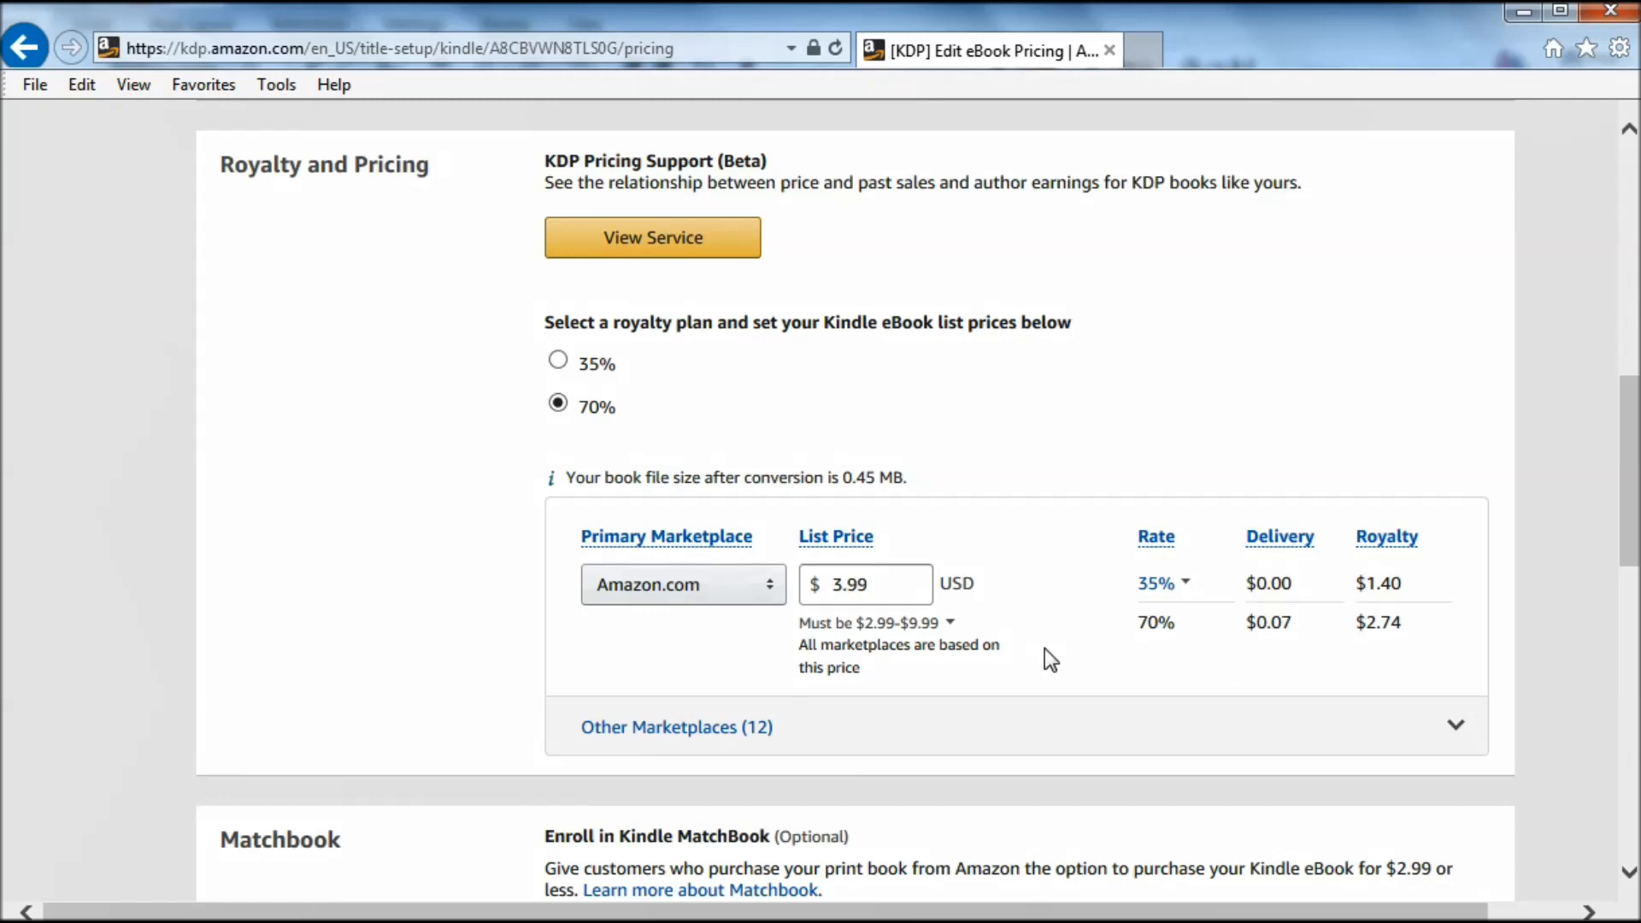
Step: Expand the other marketplaces and review their list prices, rates and royalties
middle_click(1375, 642)
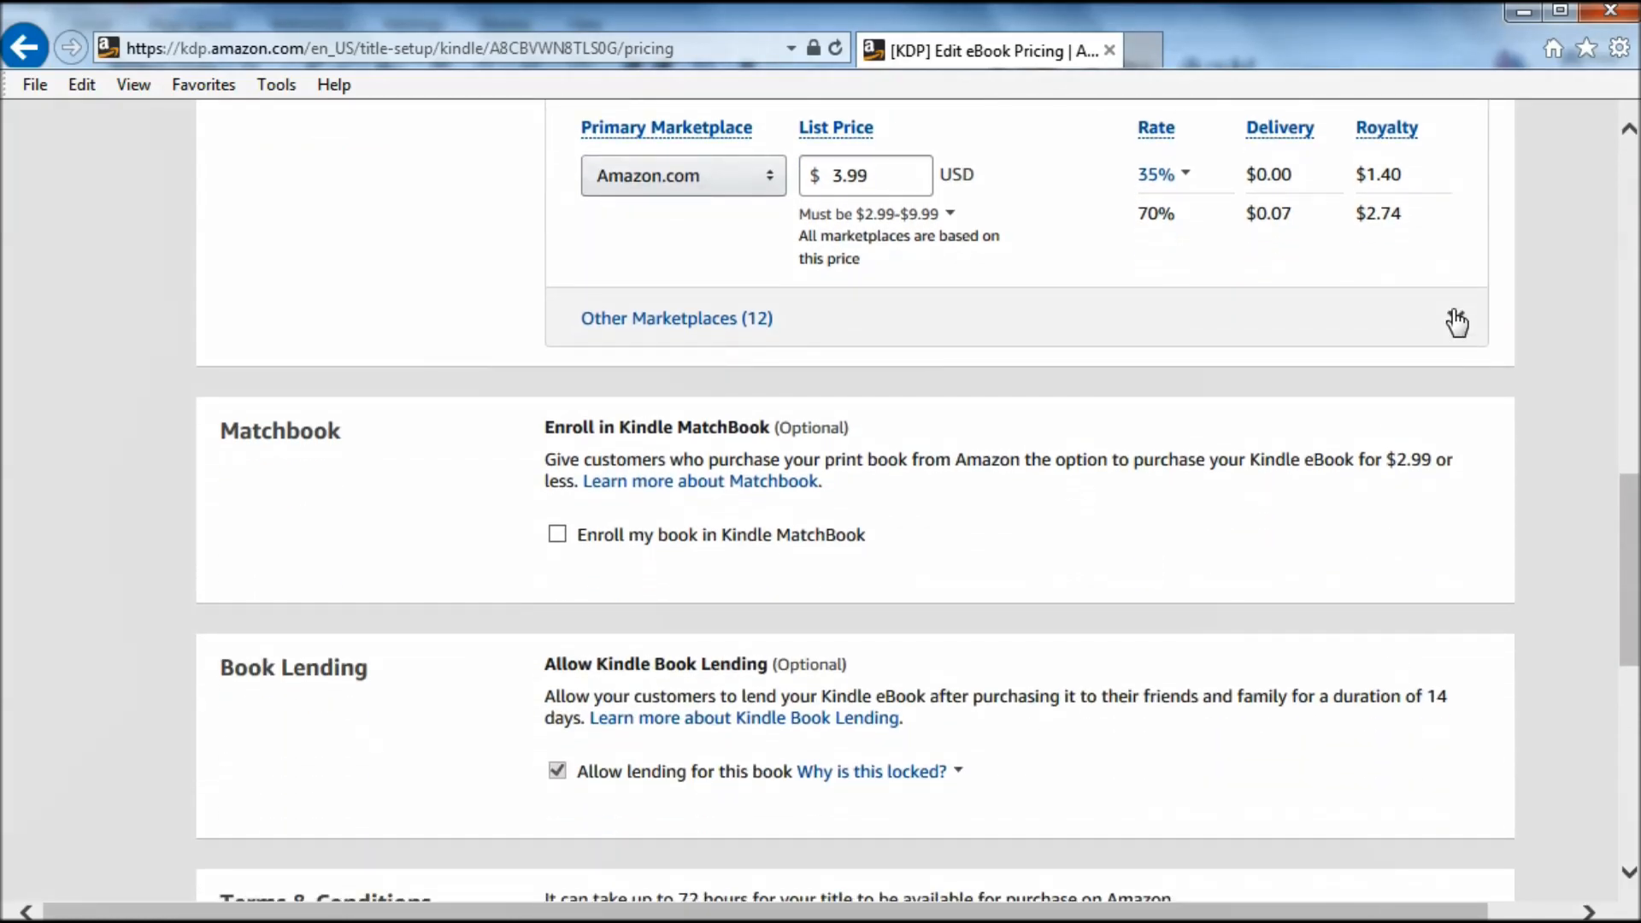
left_click(1457, 322)
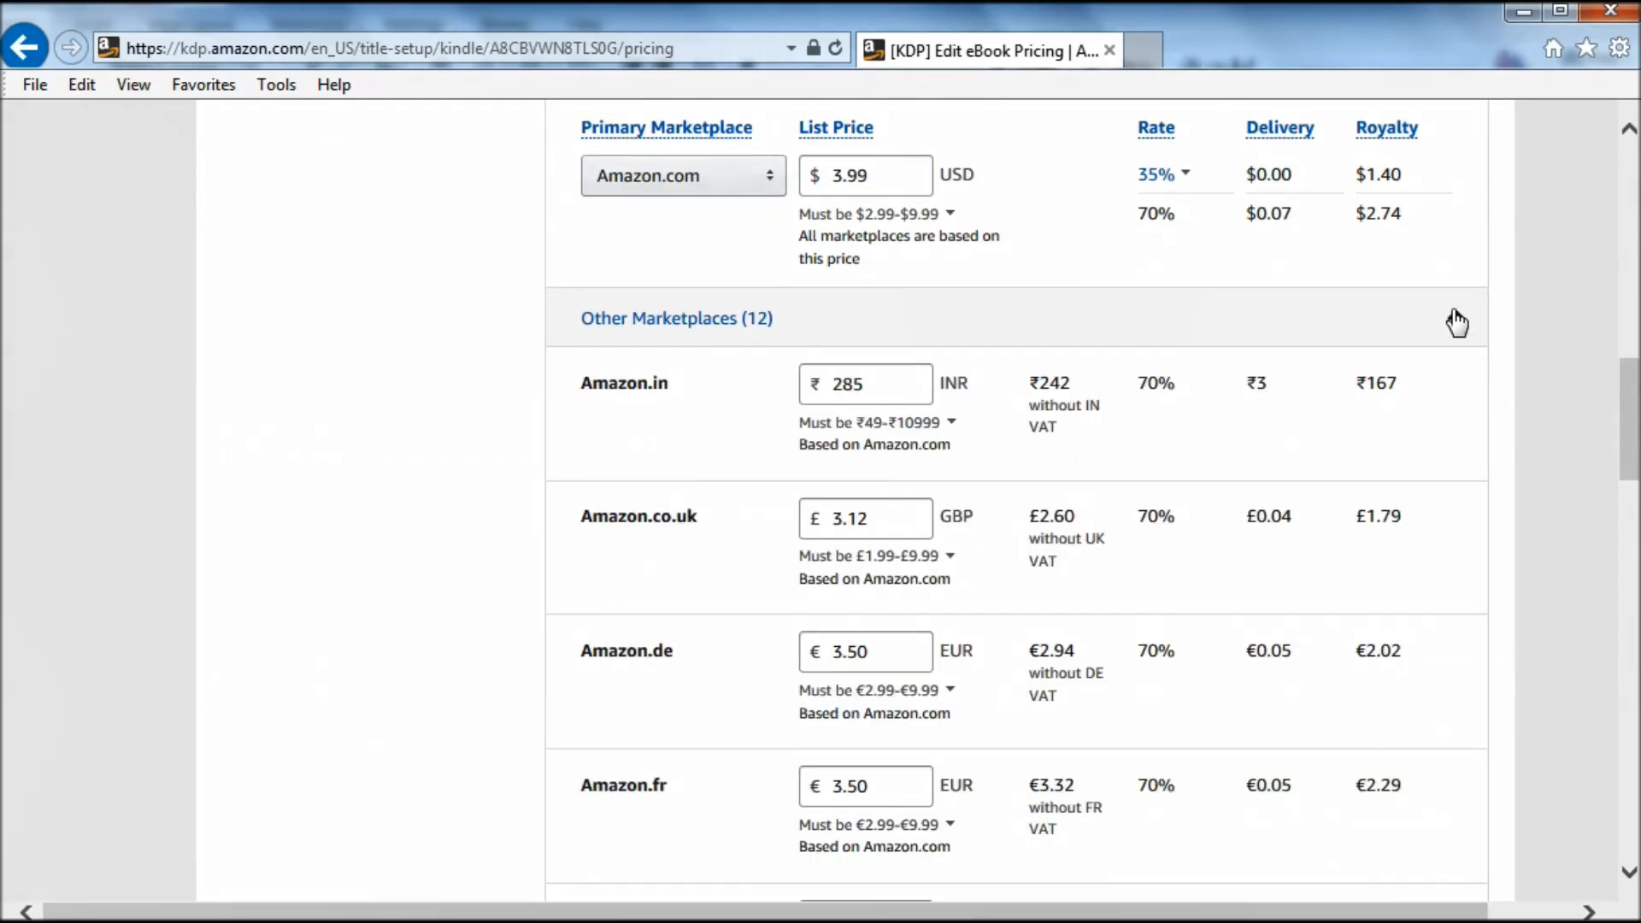
middle_click(1422, 438)
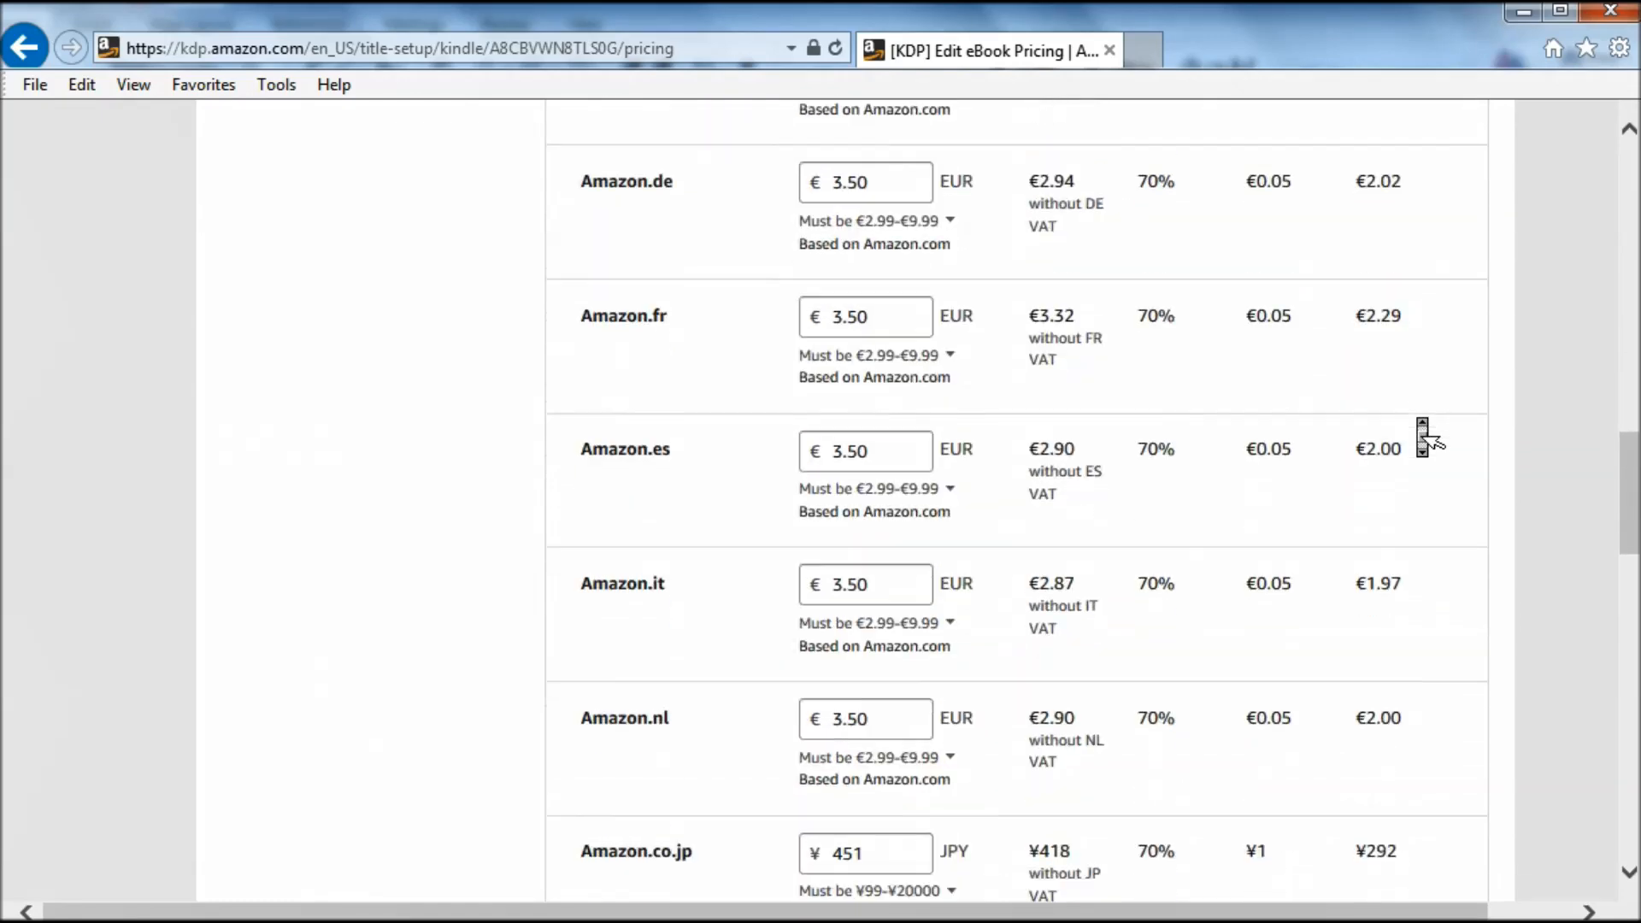
scroll(1423, 438, "down", 8)
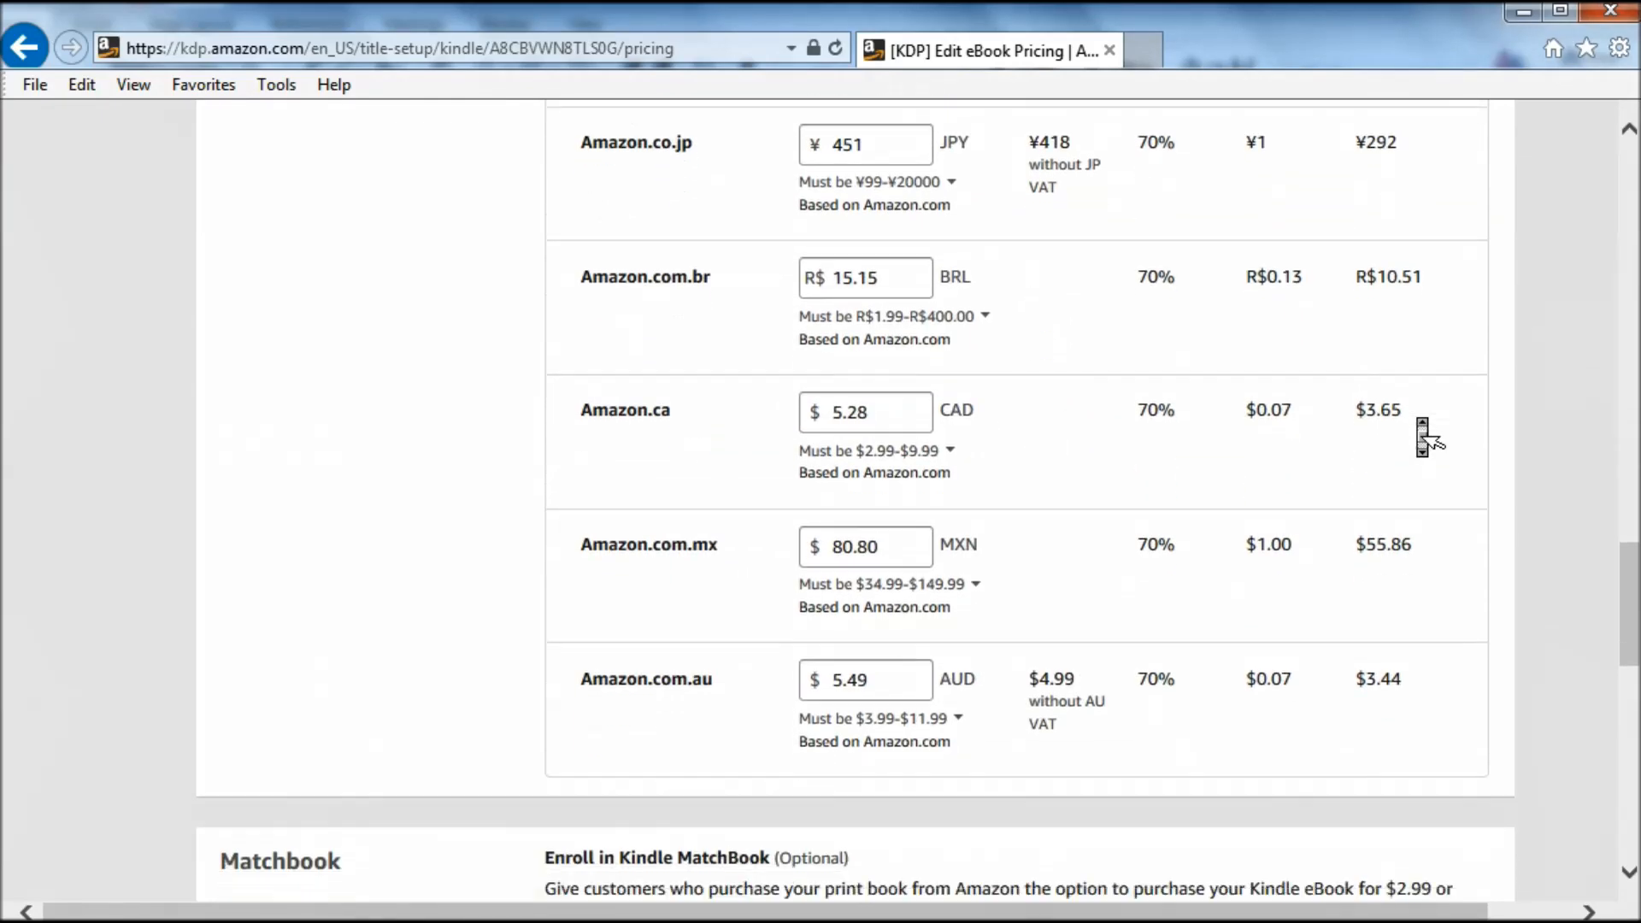
Step: Enroll the eBook in Kindle MatchBook, read the MatchBook help page on enrollment and royalties, and return to the pricing page
middle_click(1423, 447)
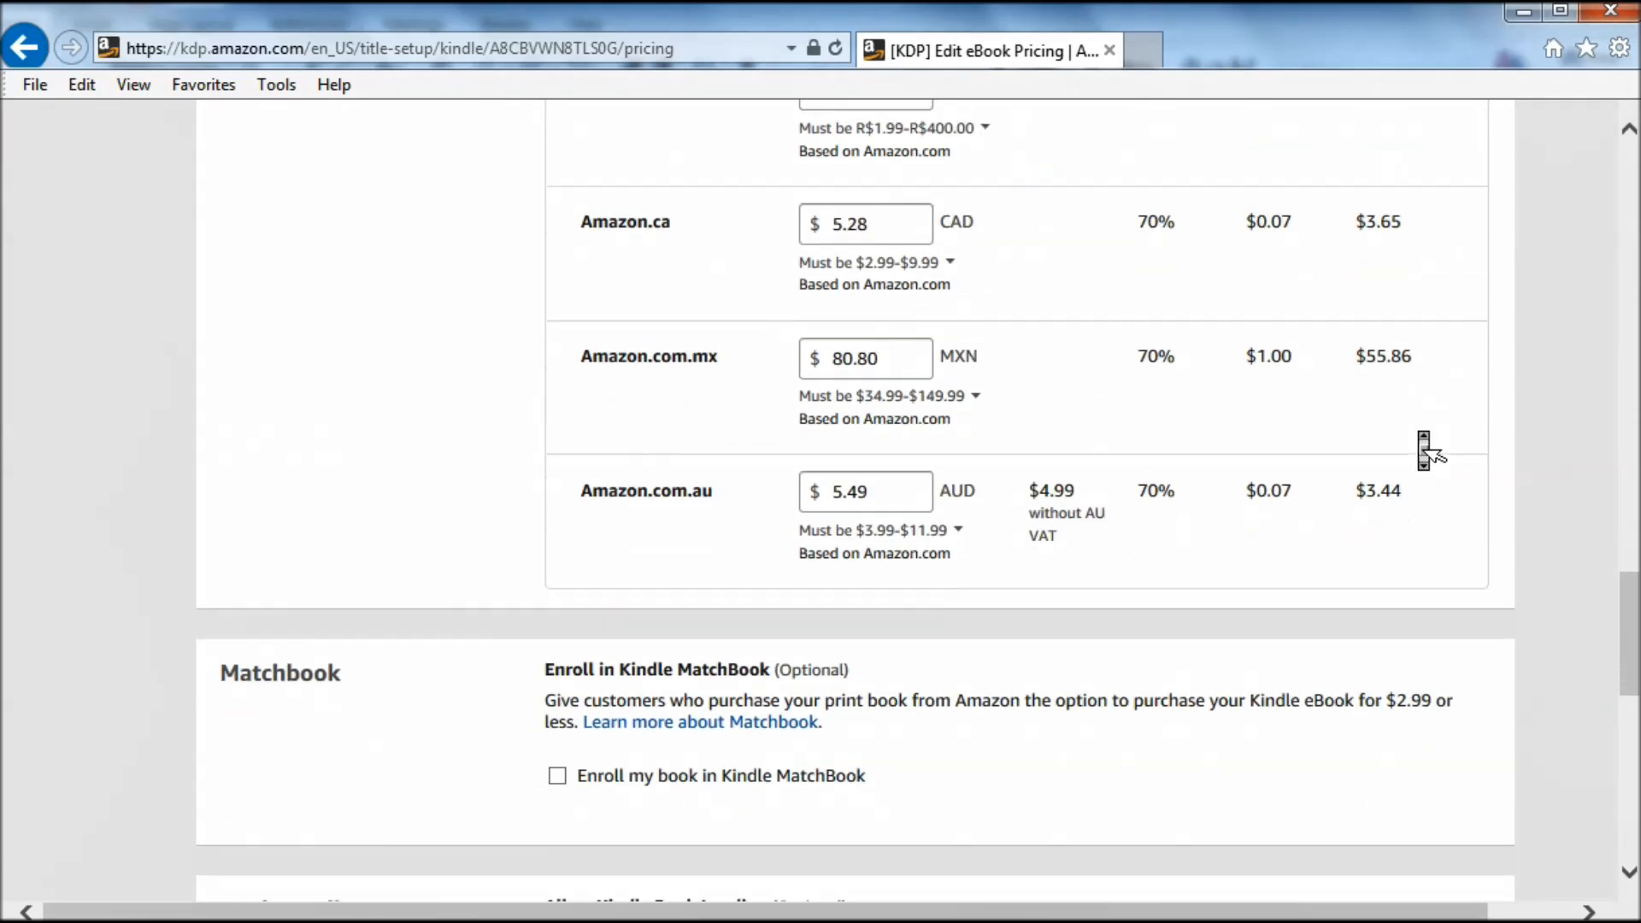
left_click(556, 374)
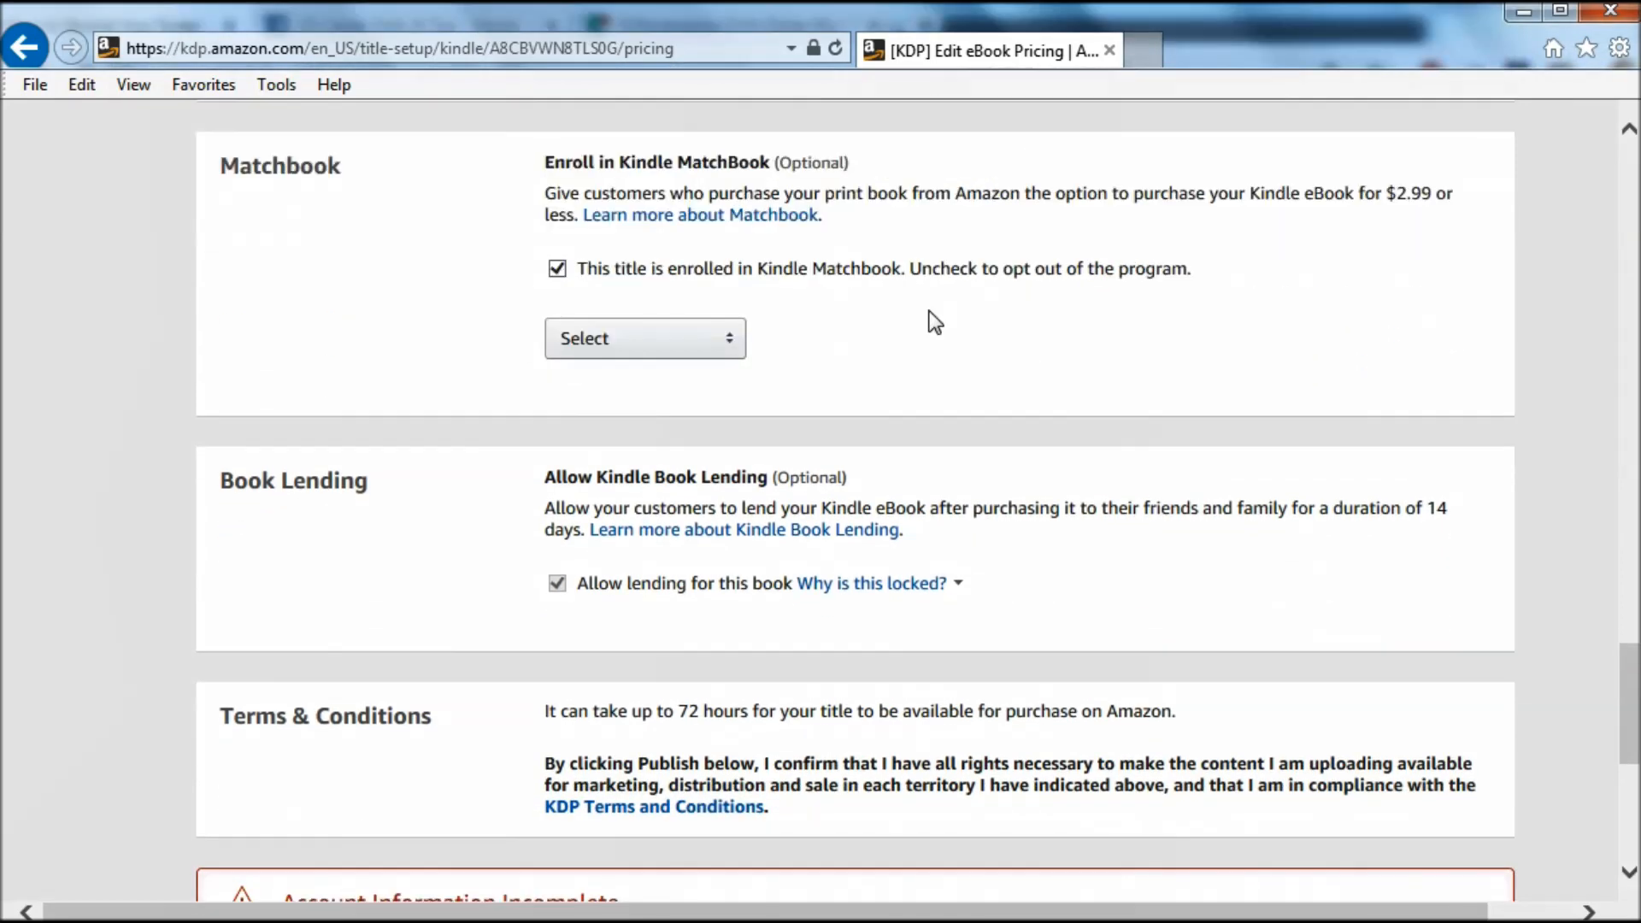
left_click(605, 219)
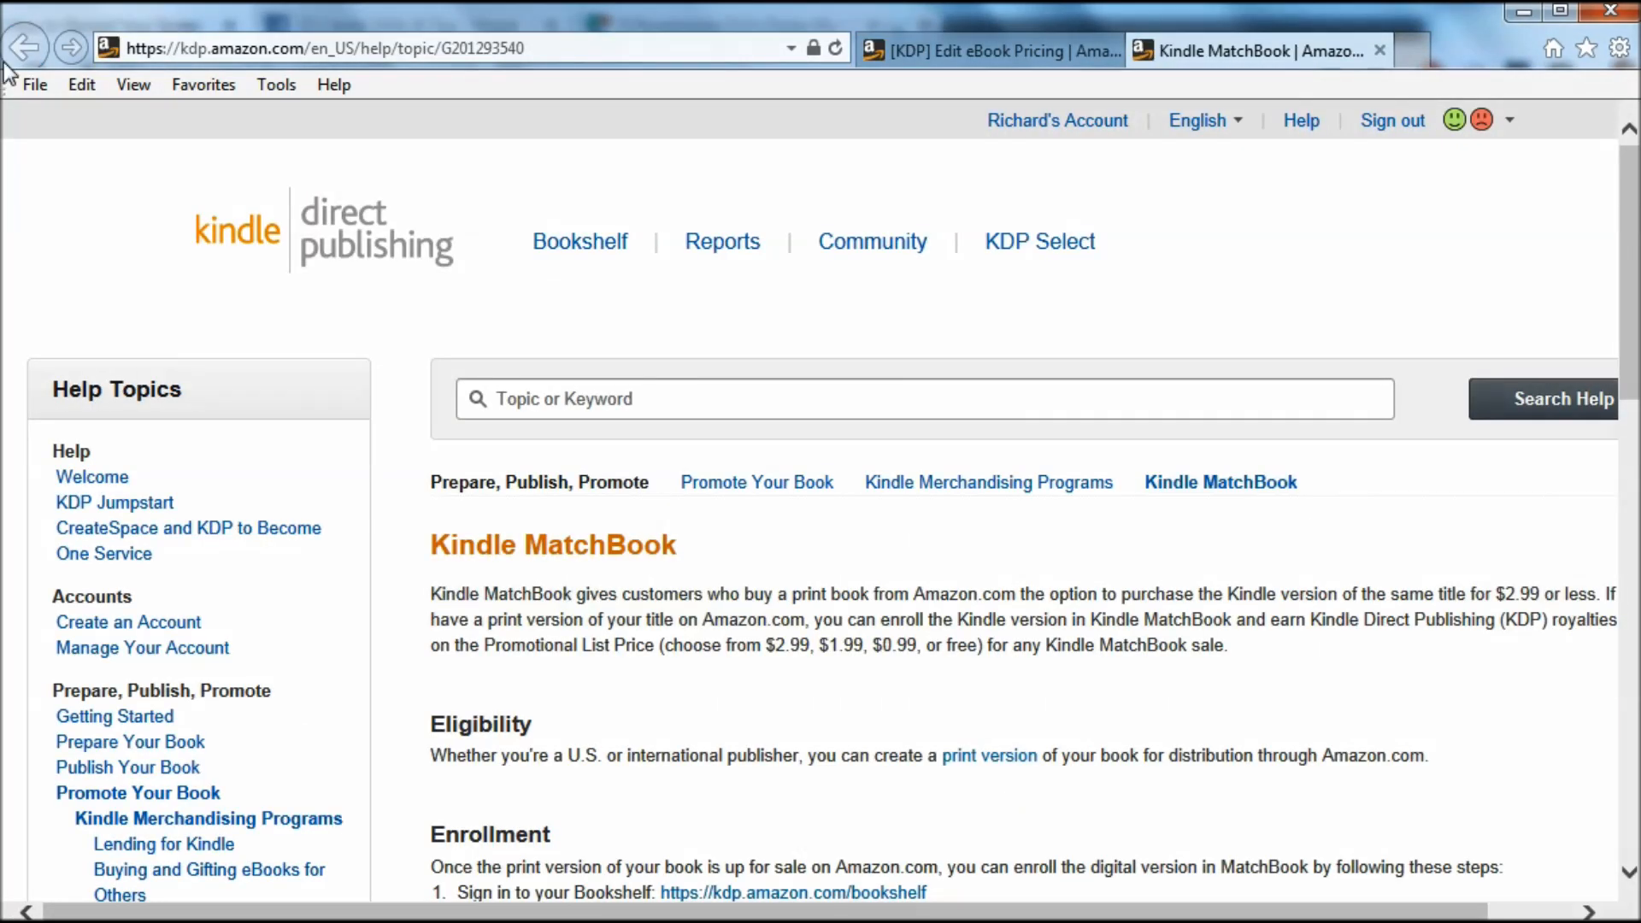
middle_click(604, 291)
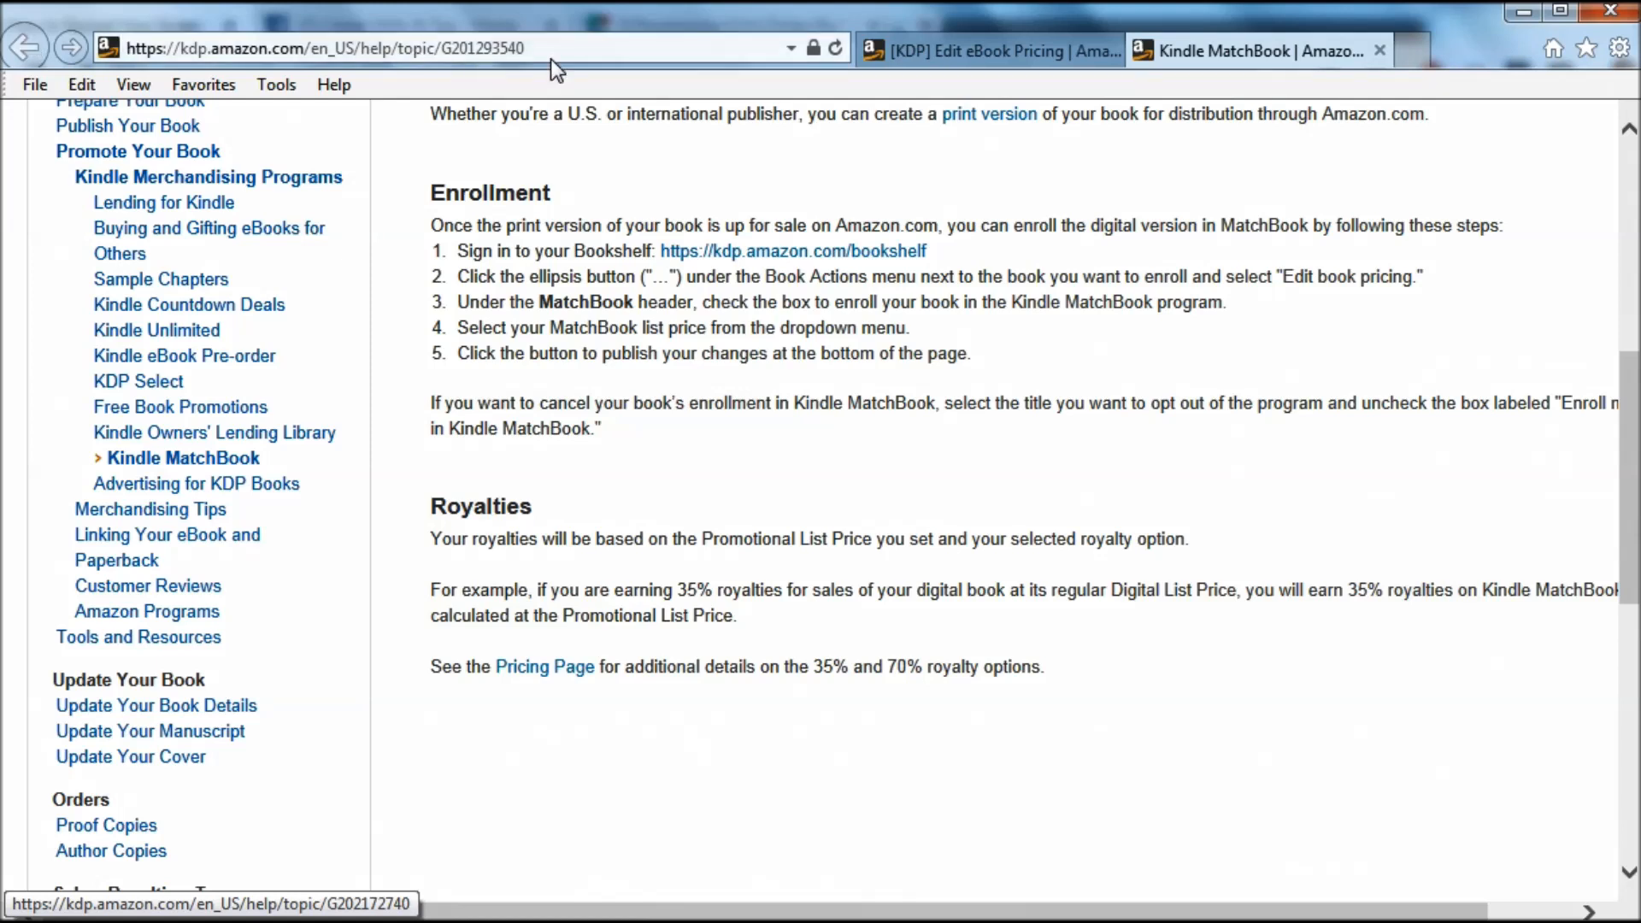
left_click(988, 49)
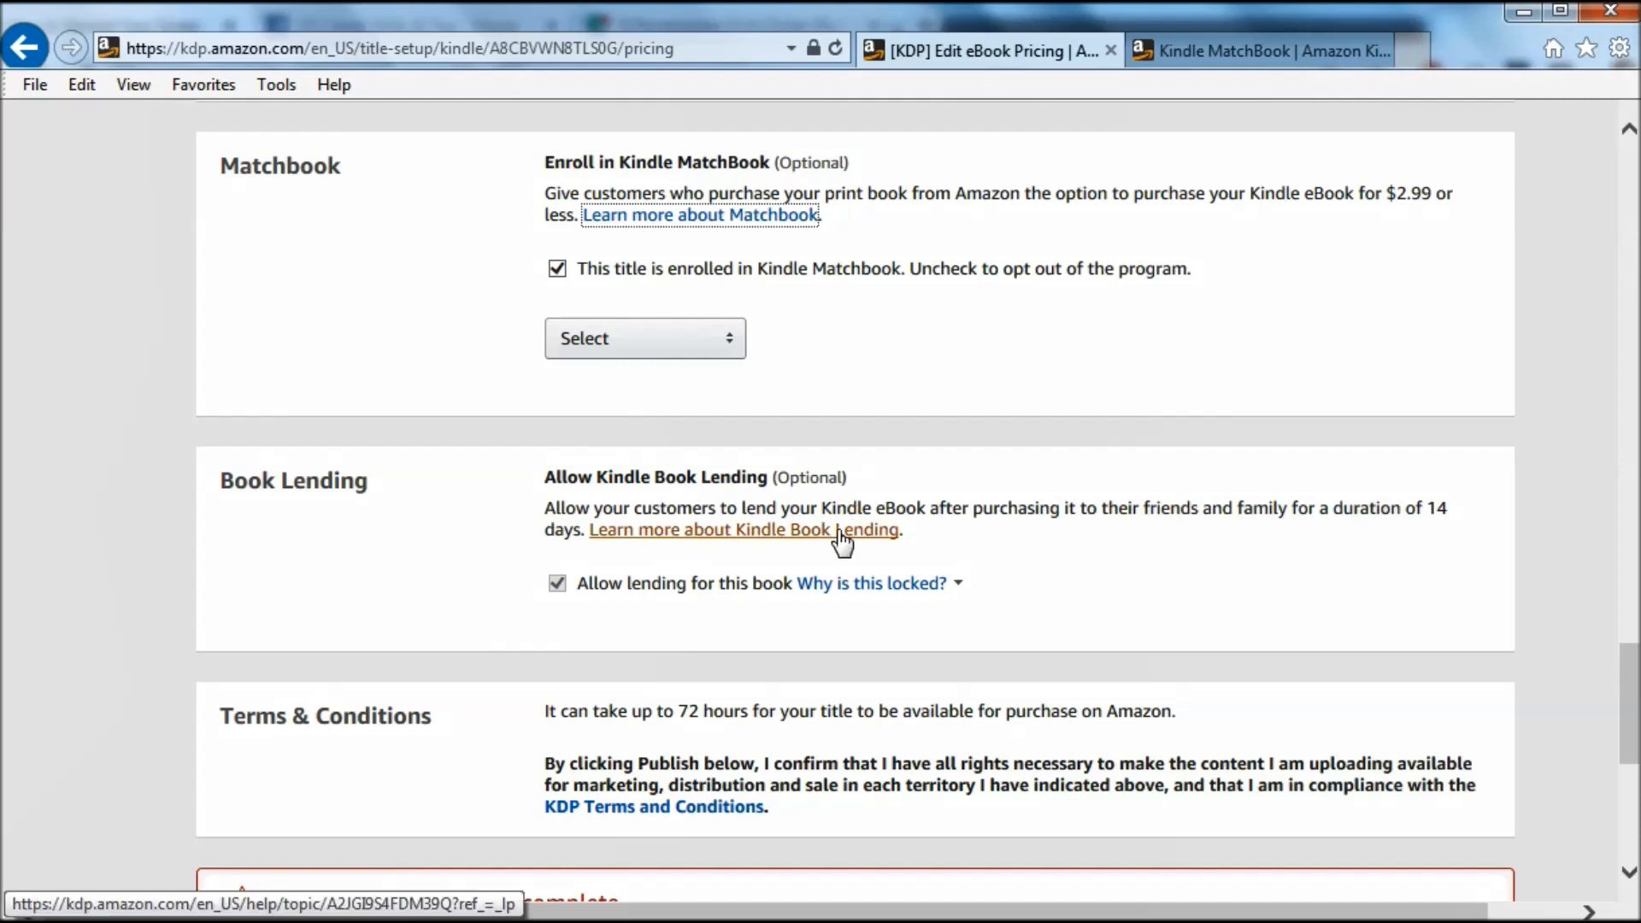
Step: Start a new paperback from the Bookshelf with the title "Interview Prep Playbook" and the subtitle "Job Hunting Guide"
key("alt+Left")
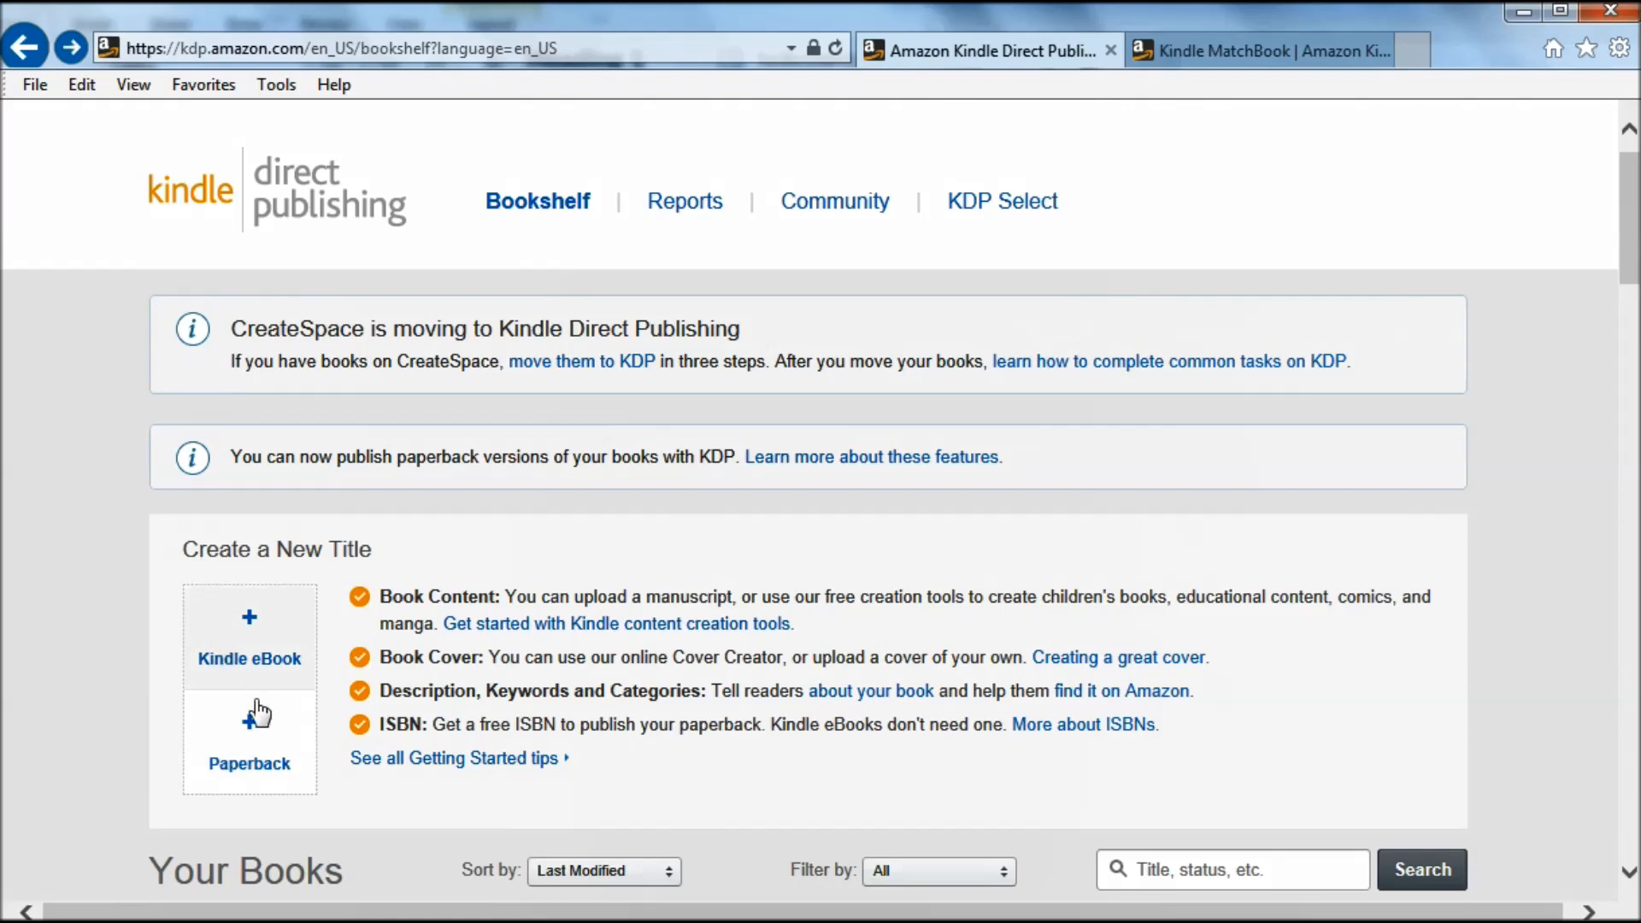
left_click(252, 735)
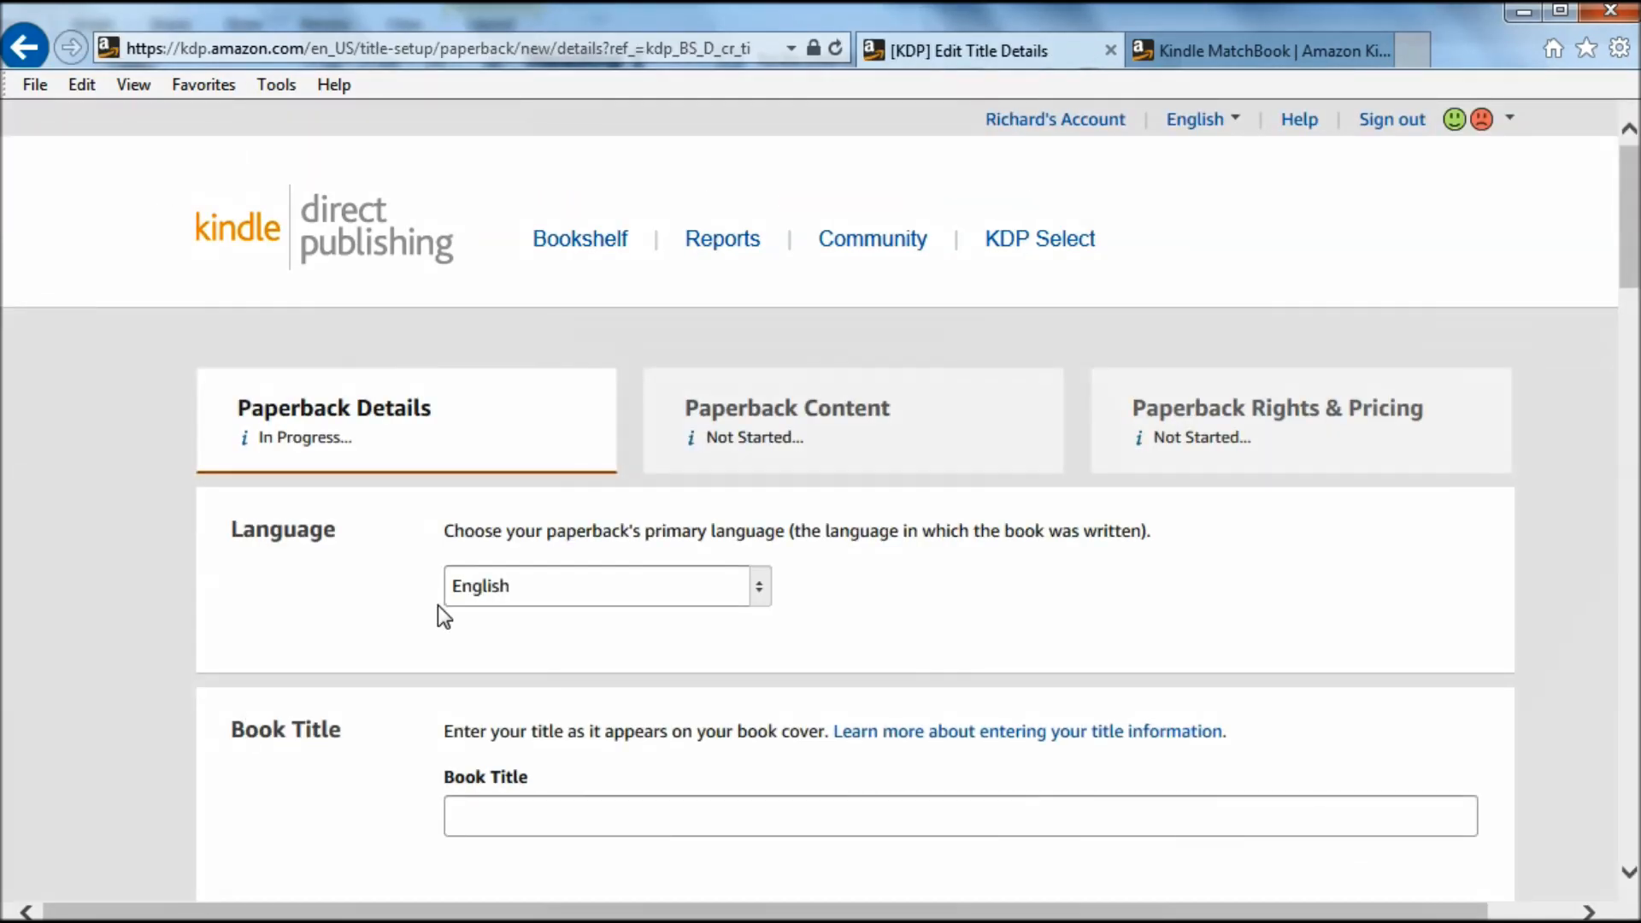
scroll(438, 605, "down", 4)
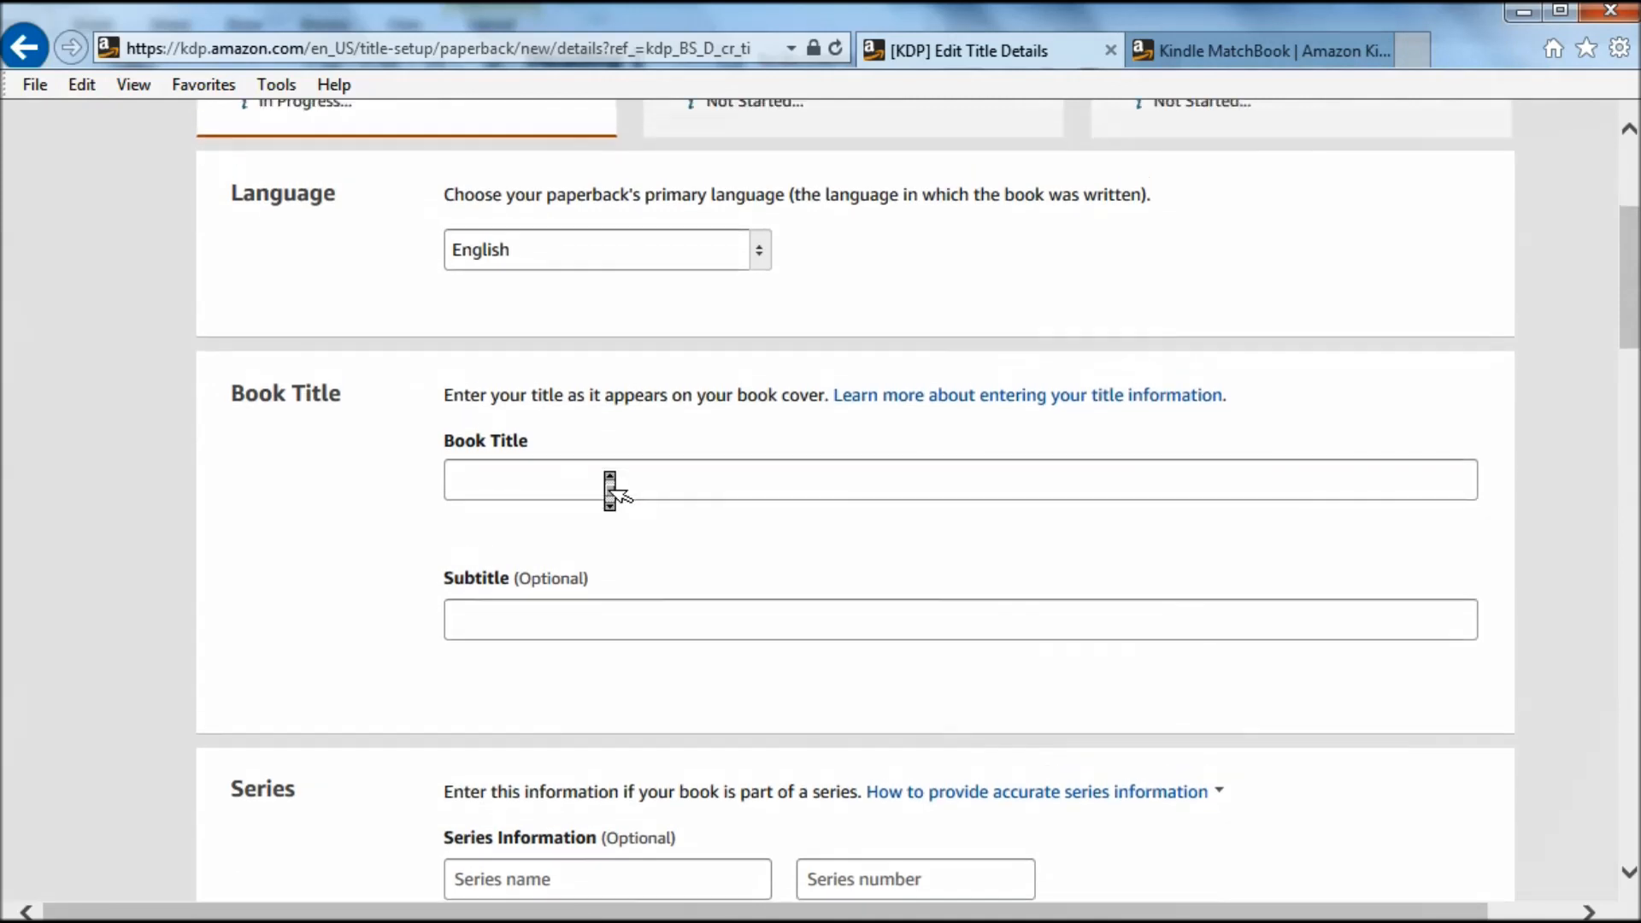
left_click(606, 473)
type("Inter")
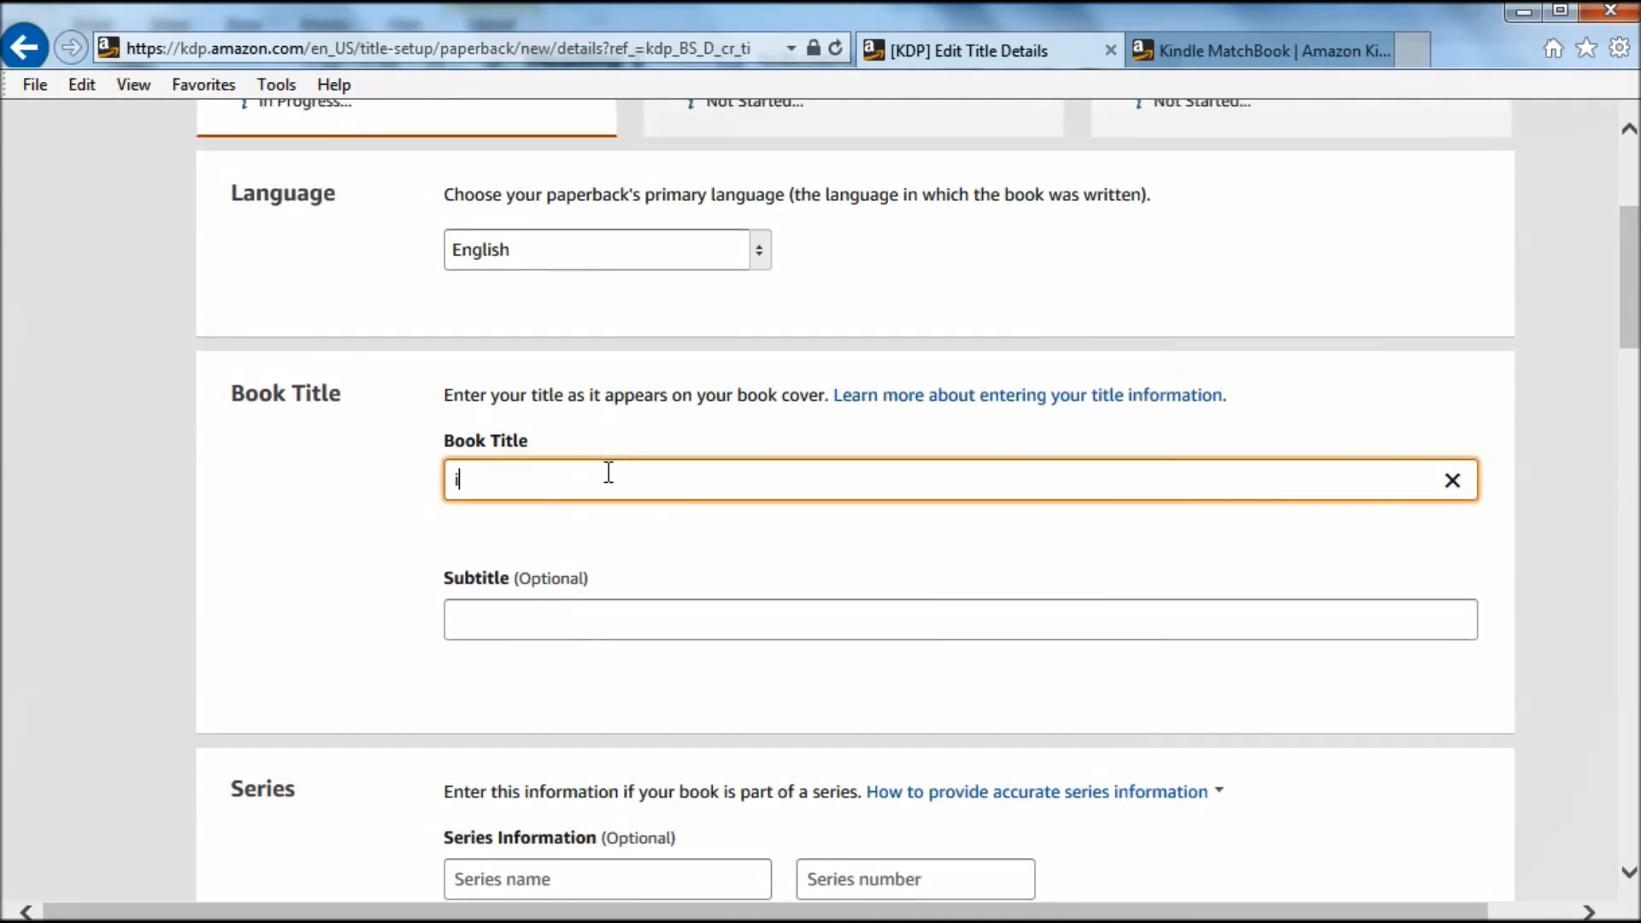
key("BackSpace")
key("BackSpace")
key("BackSpace")
key("BackSpace")
type("nterview Prep Playbook")
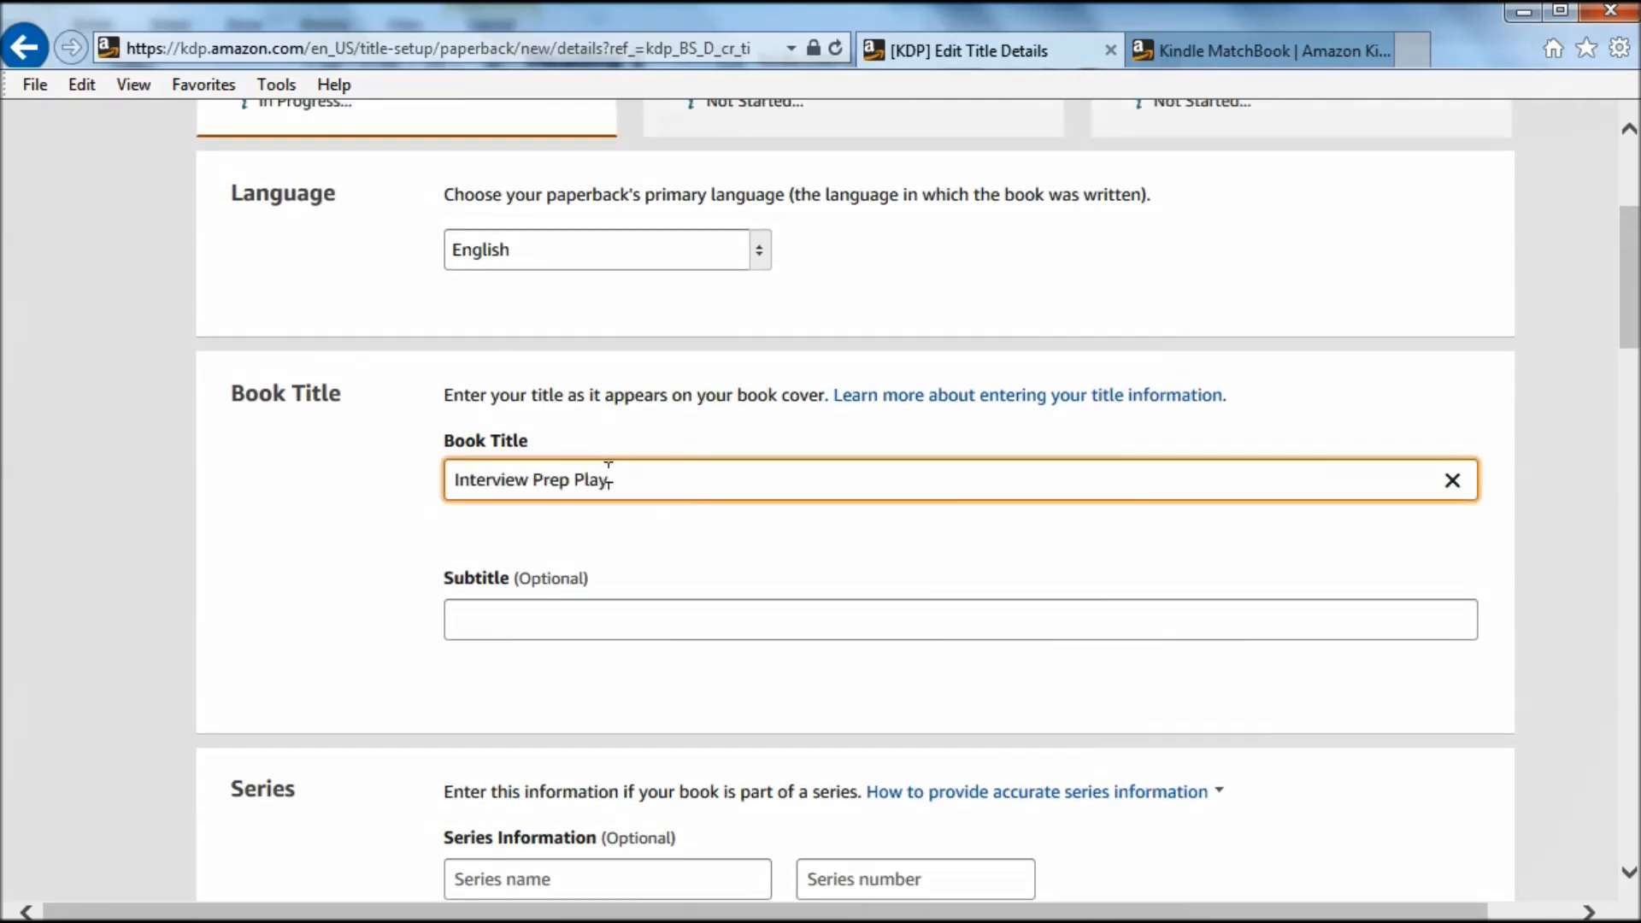
key("Tab")
type("Job Hunting Guide")
left_click(607, 472)
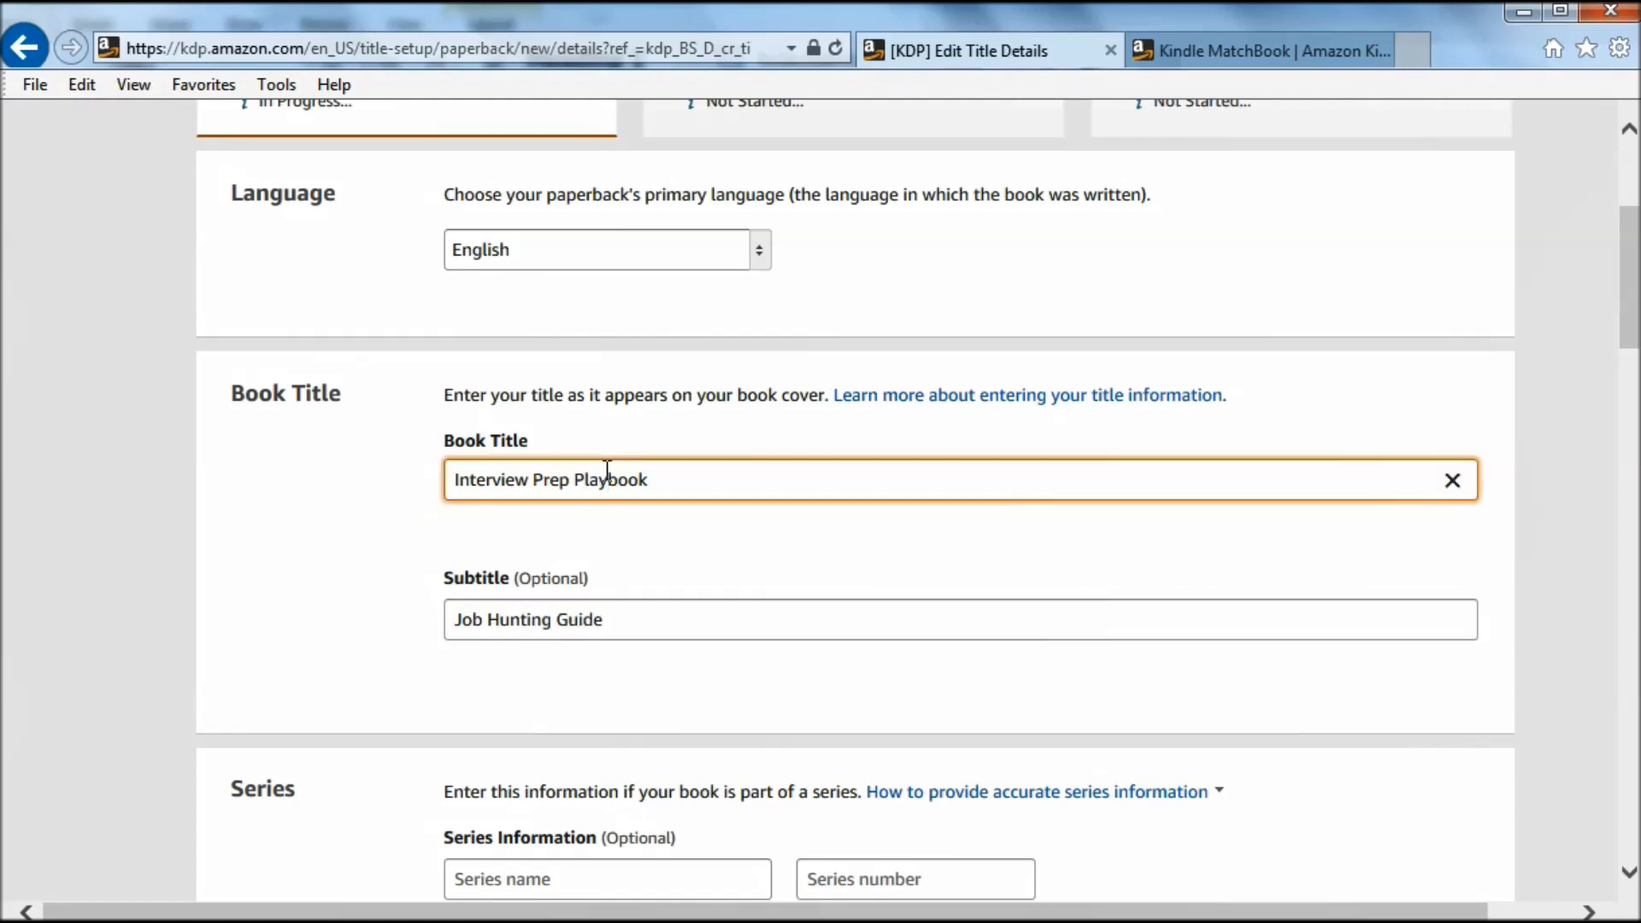
Step: Enter the author's first and last name as the paperback's primary author, leaving series and edition number blank
scroll(607, 473, "down", 7)
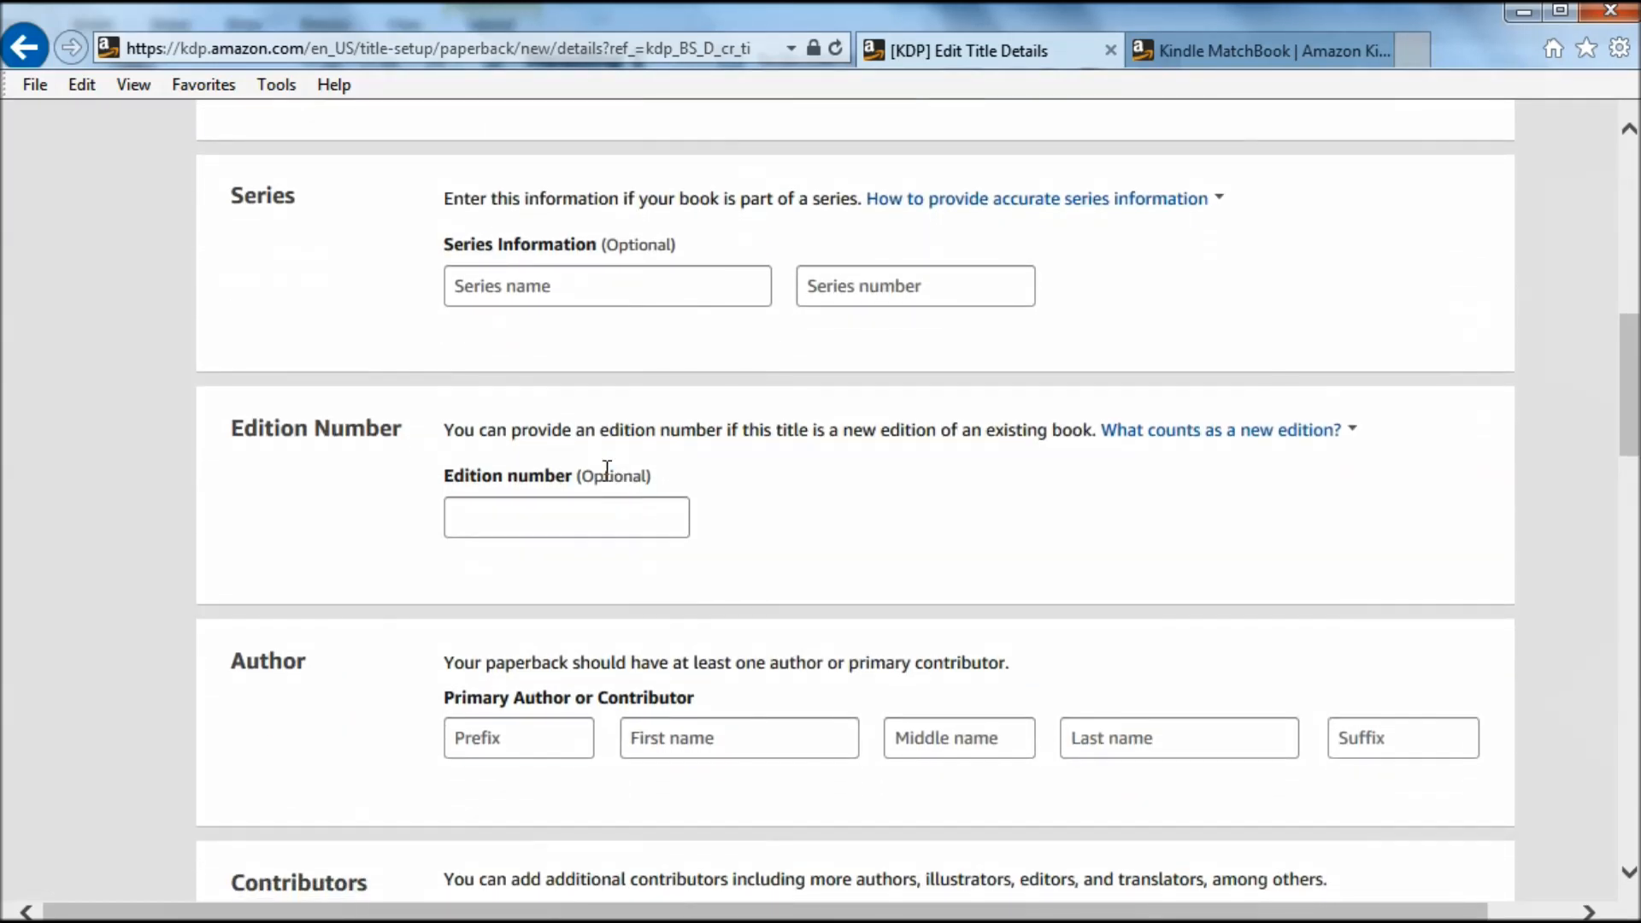
left_click(787, 731)
type("Richard")
key("Tab")
key("Tab")
type("Blazevich")
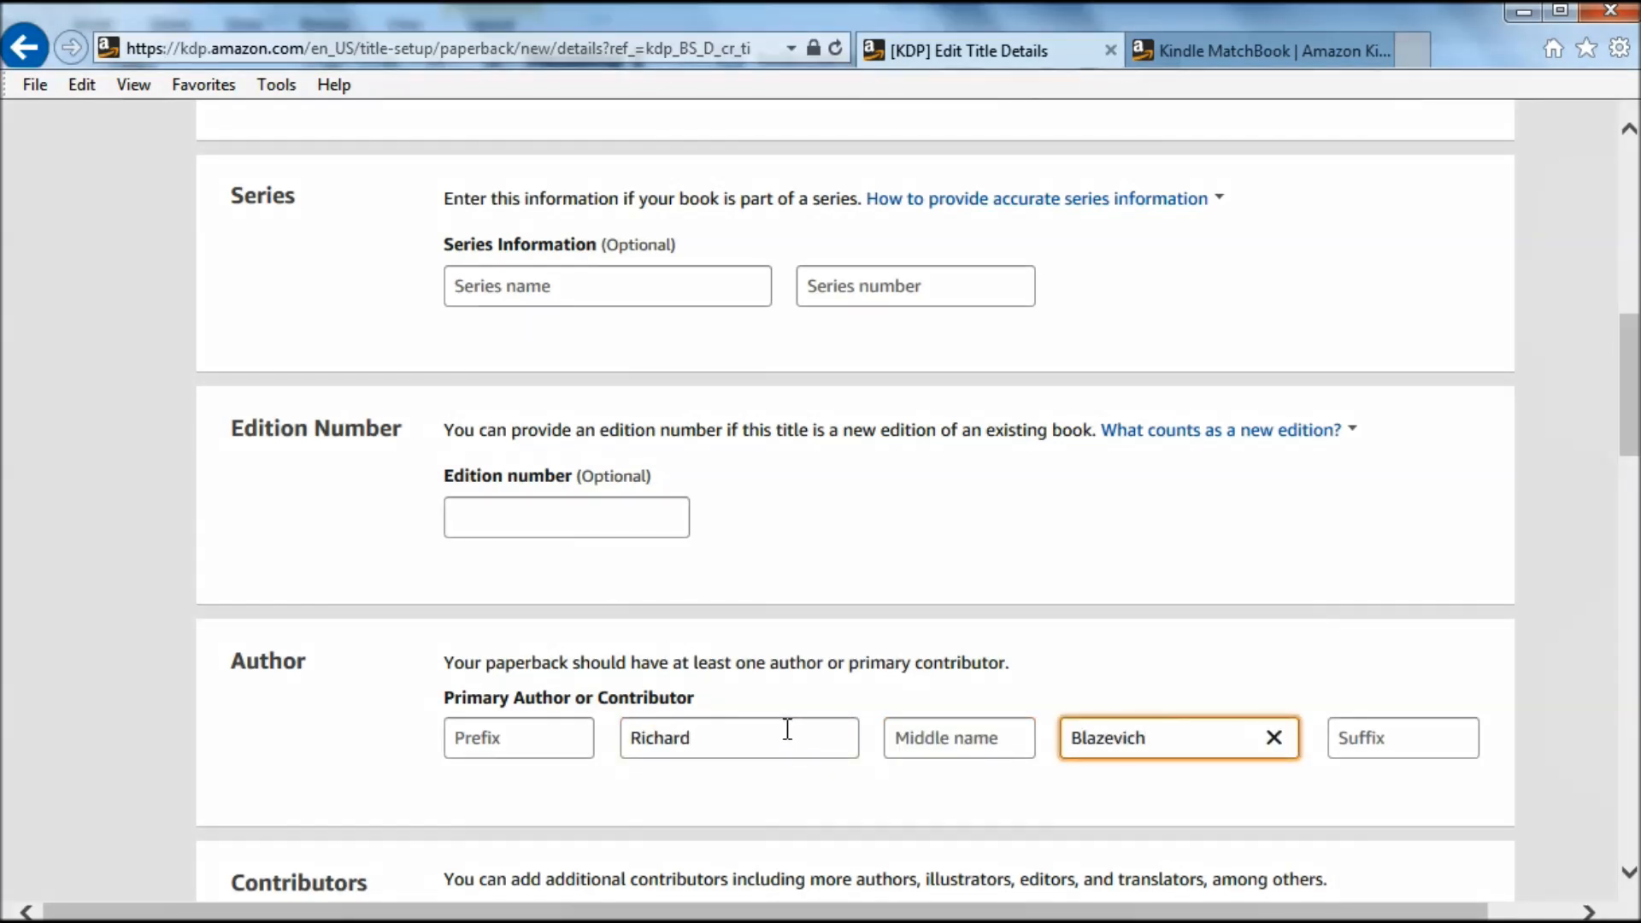
Step: Enter the paperback's description "This book will help you get the job you want."
middle_click(942, 631)
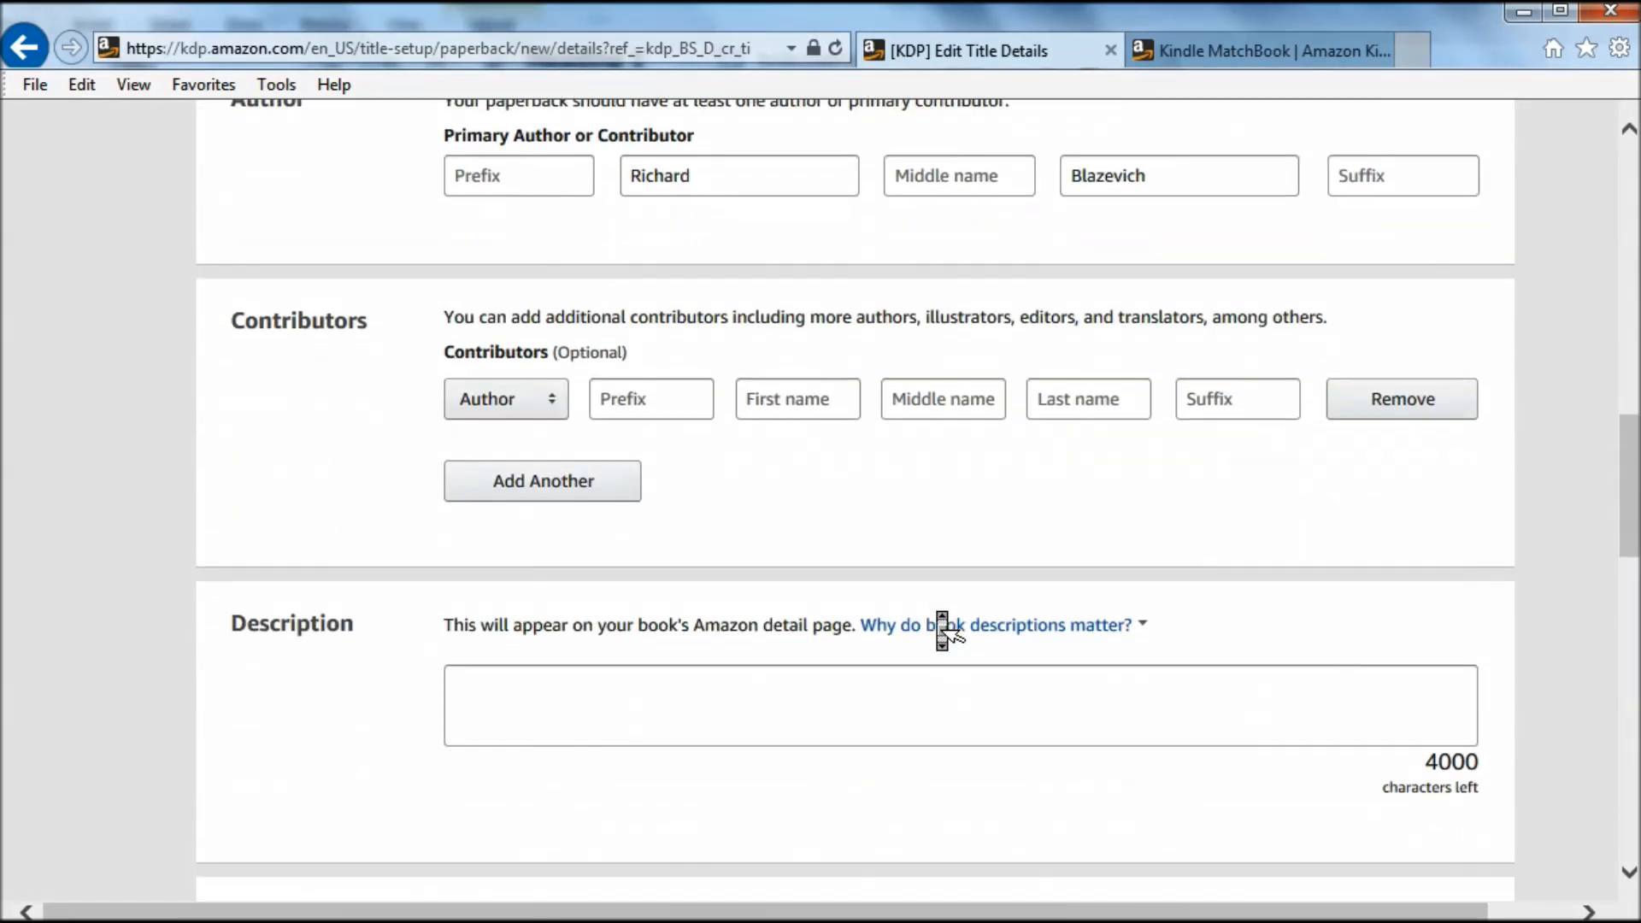
scroll(937, 612, "down", 2)
left_click(933, 564)
type("This book will help you get the job you want.")
Step: Declare ownership of the copyright and publishing rights, and add the keywords "job hunting" and "interview answers"
middle_click(938, 573)
scroll(938, 572, "down", 3)
left_click(457, 257)
left_click(484, 530)
type("job hunting")
key("Tab")
type("interview answe")
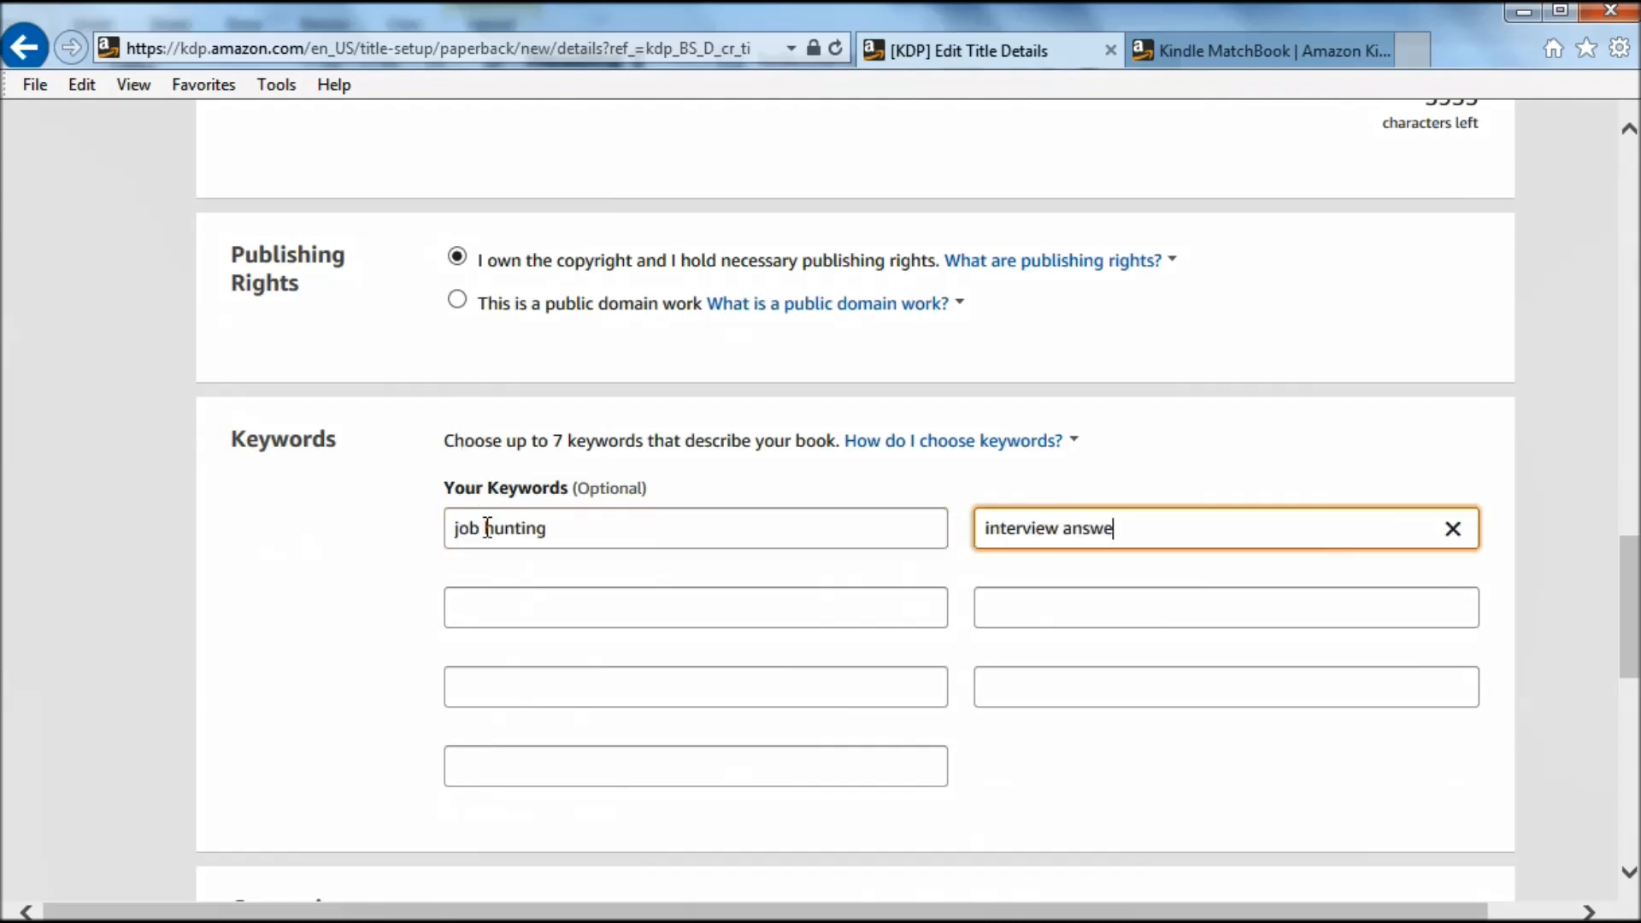
type("rs")
Step: Set the paperback's categories to Job Hunting and General under Nonfiction > Business & Economics > Careers, and save them
middle_click(490, 547)
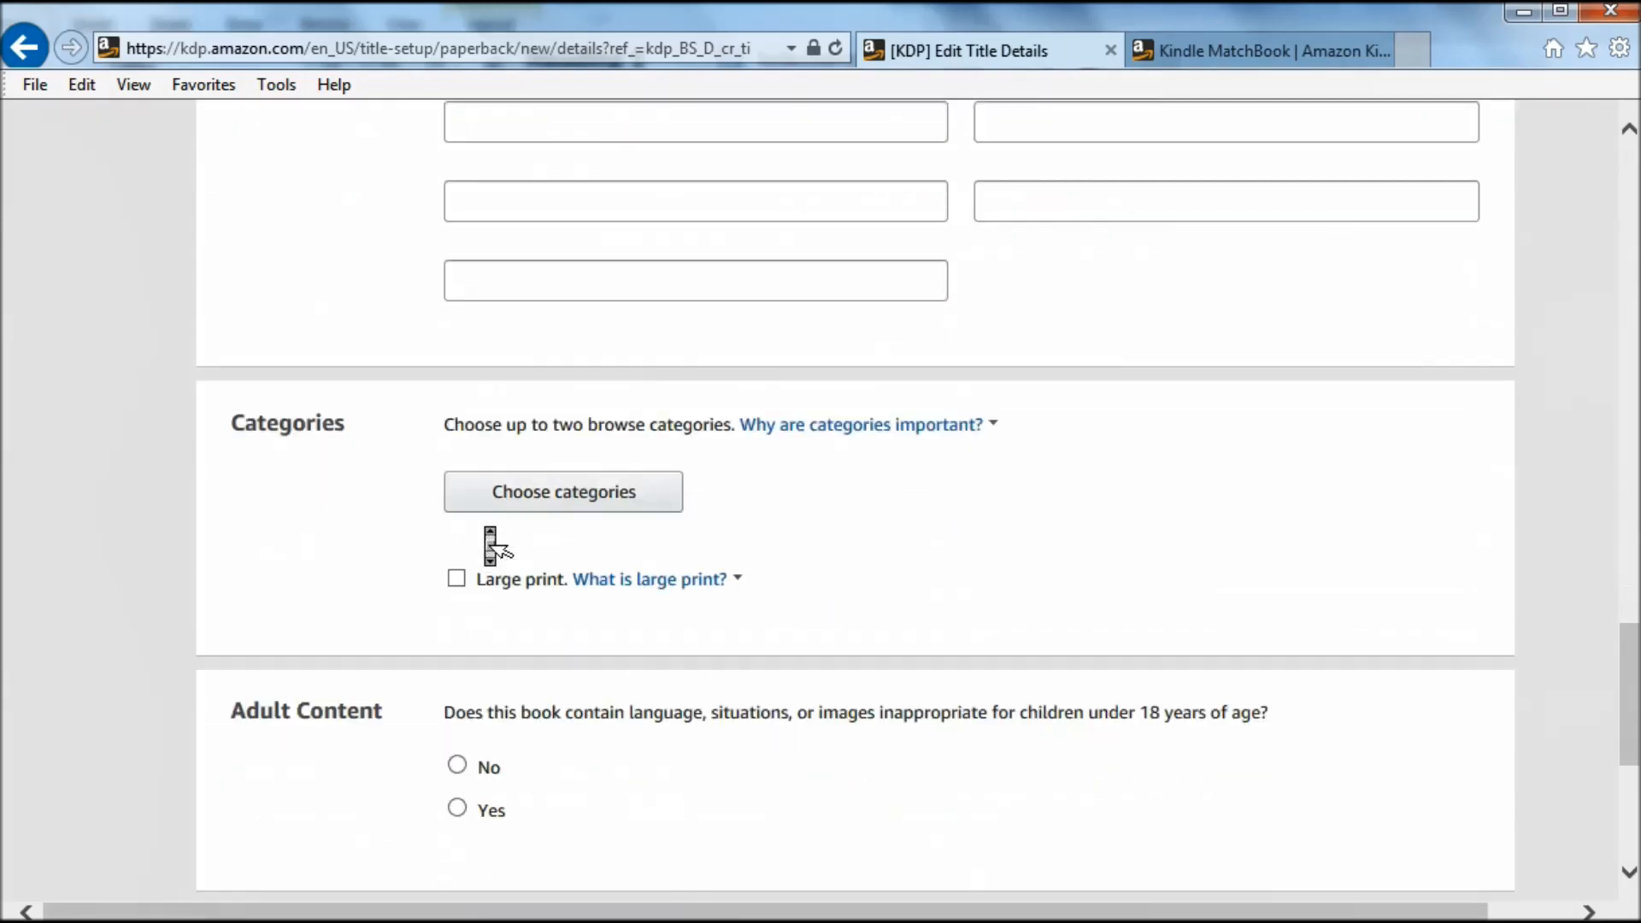
left_click(573, 304)
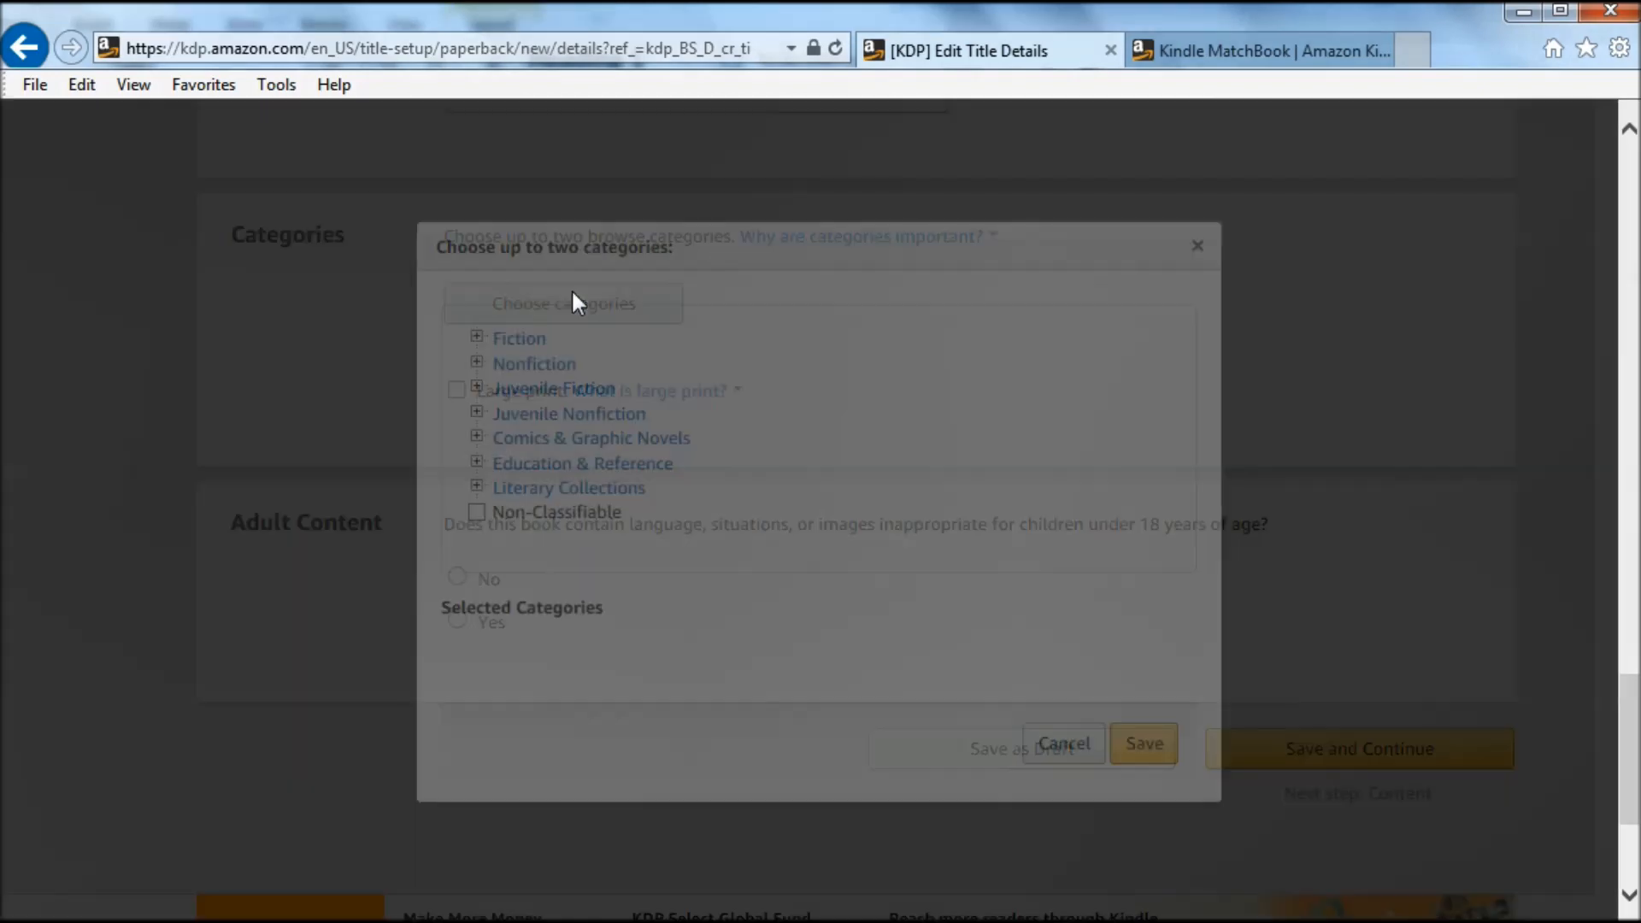
left_click(477, 363)
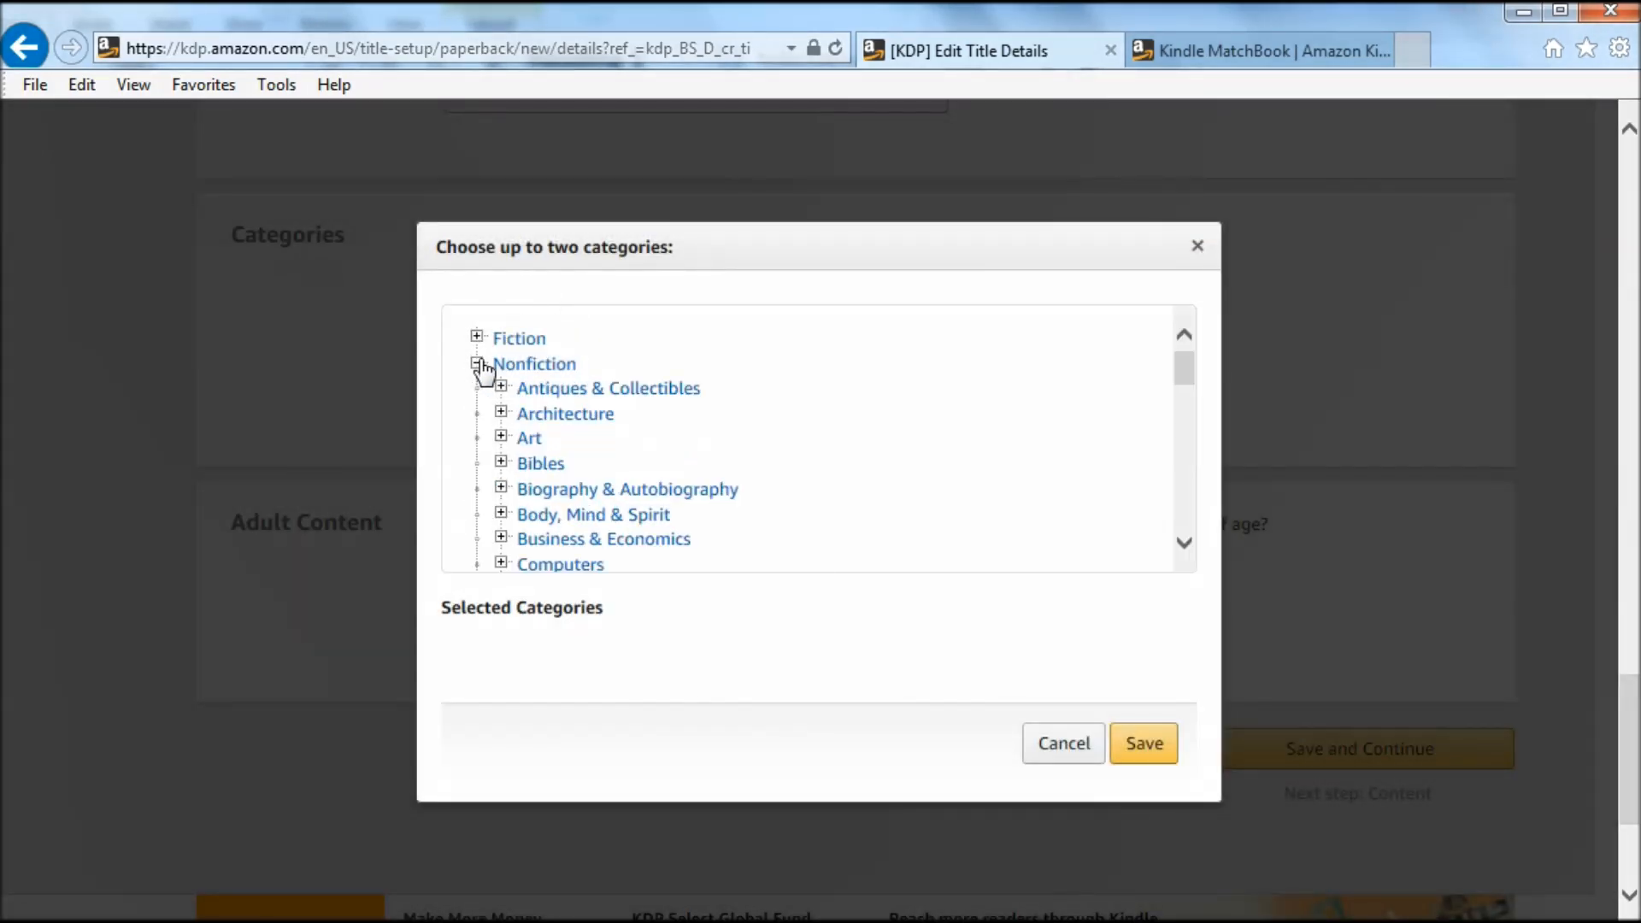
left_click(501, 540)
scroll(509, 557, "down", 2)
scroll(509, 557, "down", 3)
left_click(525, 447)
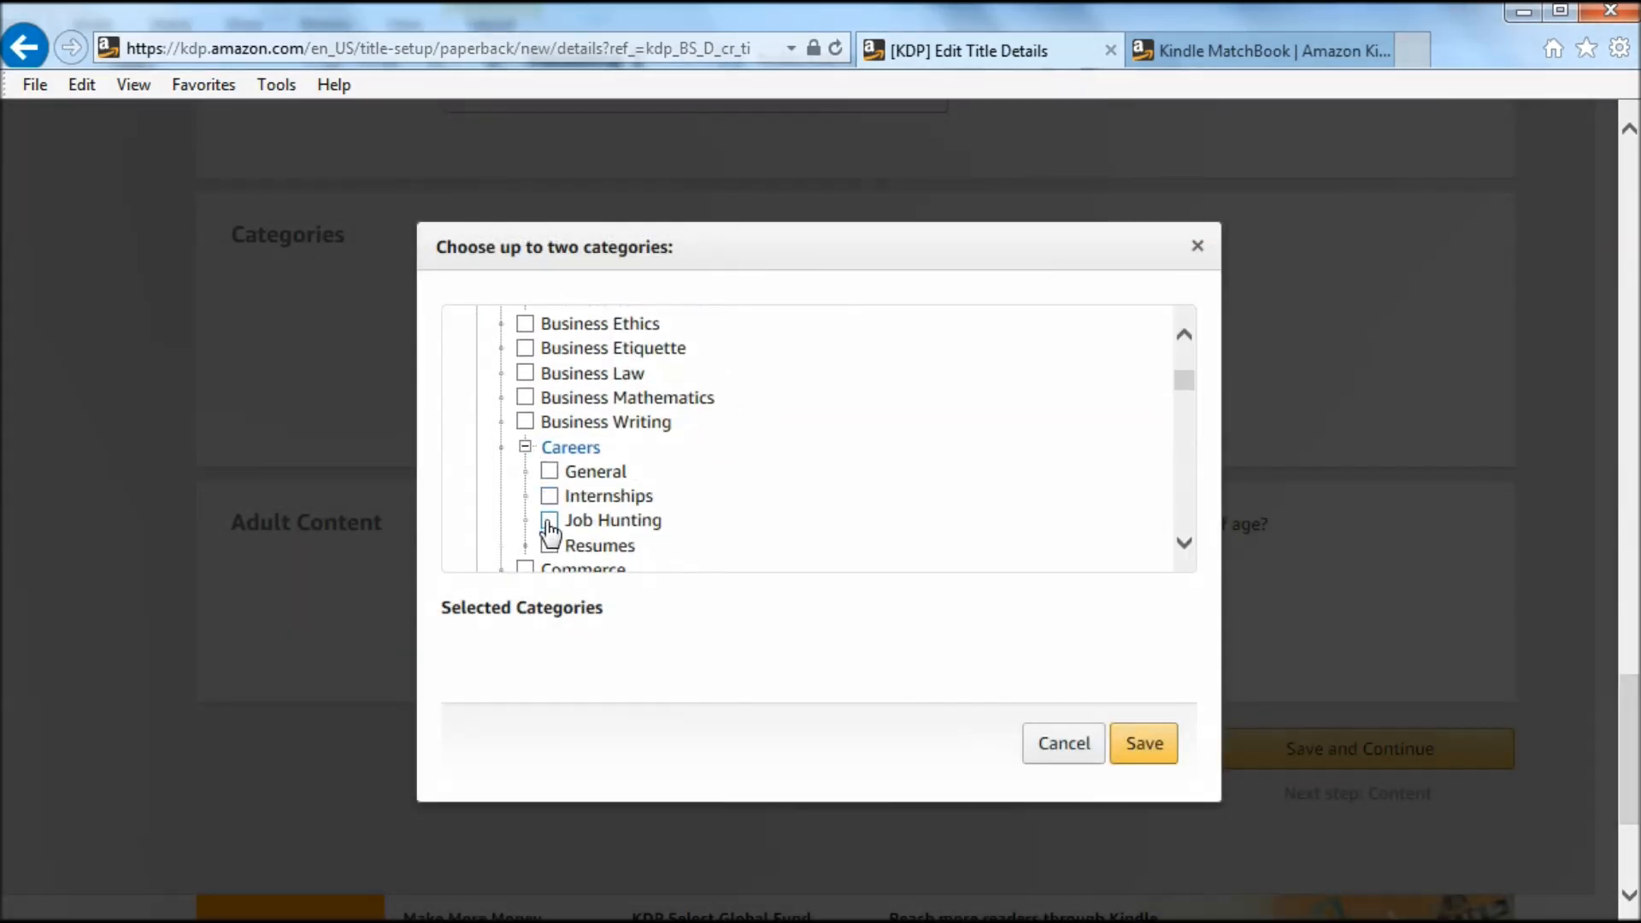
left_click(550, 520)
left_click(549, 471)
left_click(1146, 769)
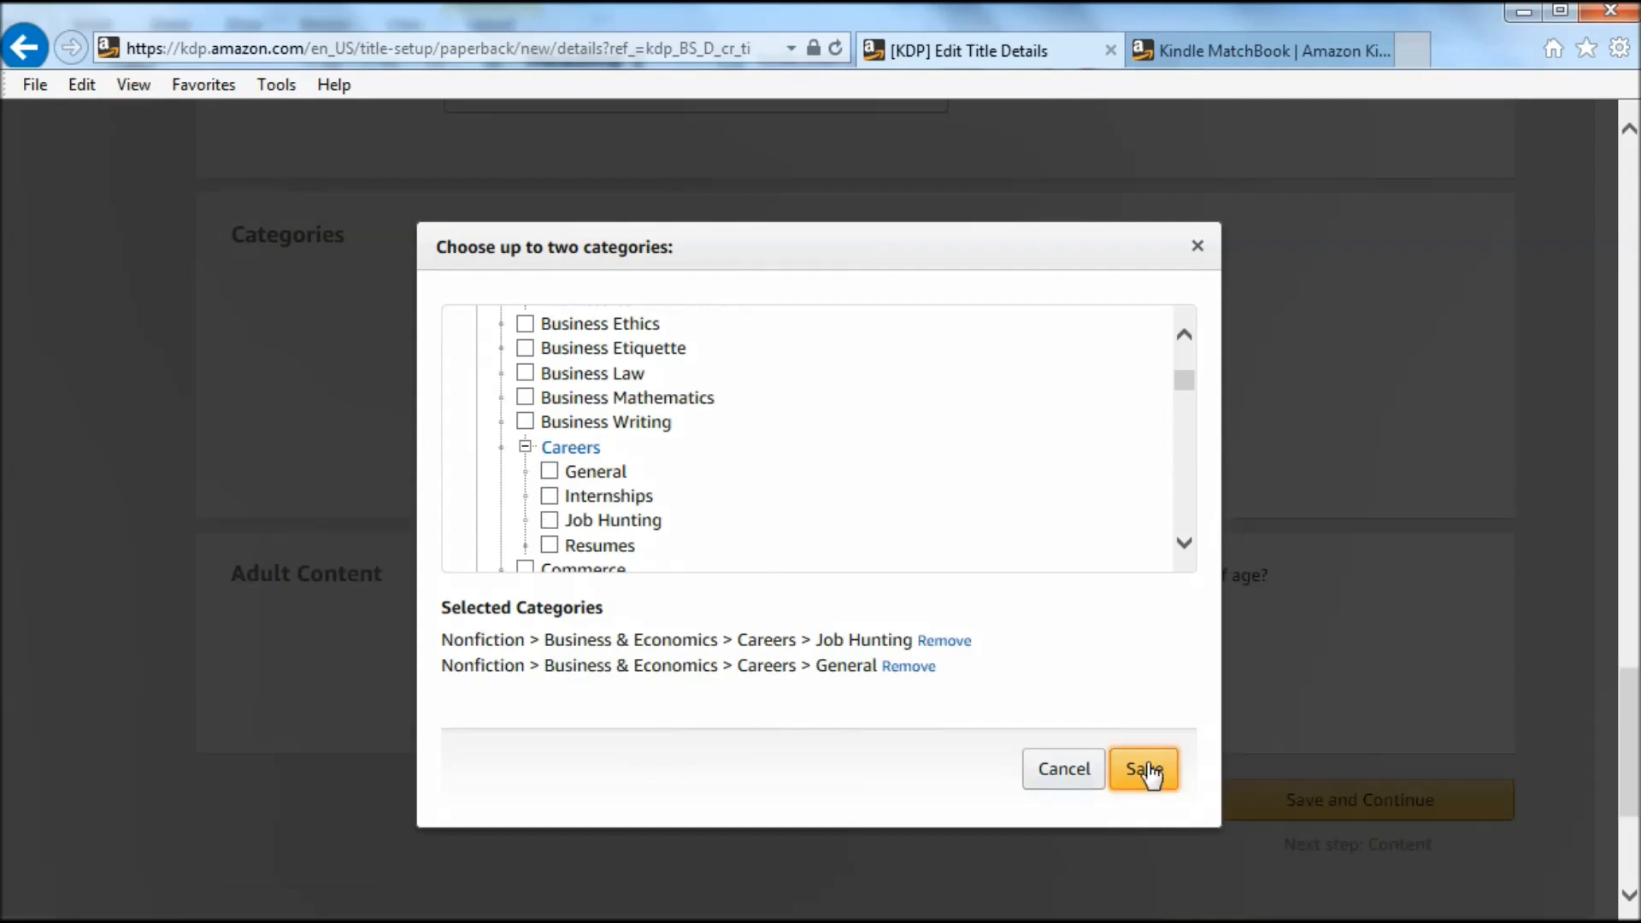
Step: Answer the adult content question and save the paperback details to continue to the content page
left_click(457, 628)
left_click(1347, 798)
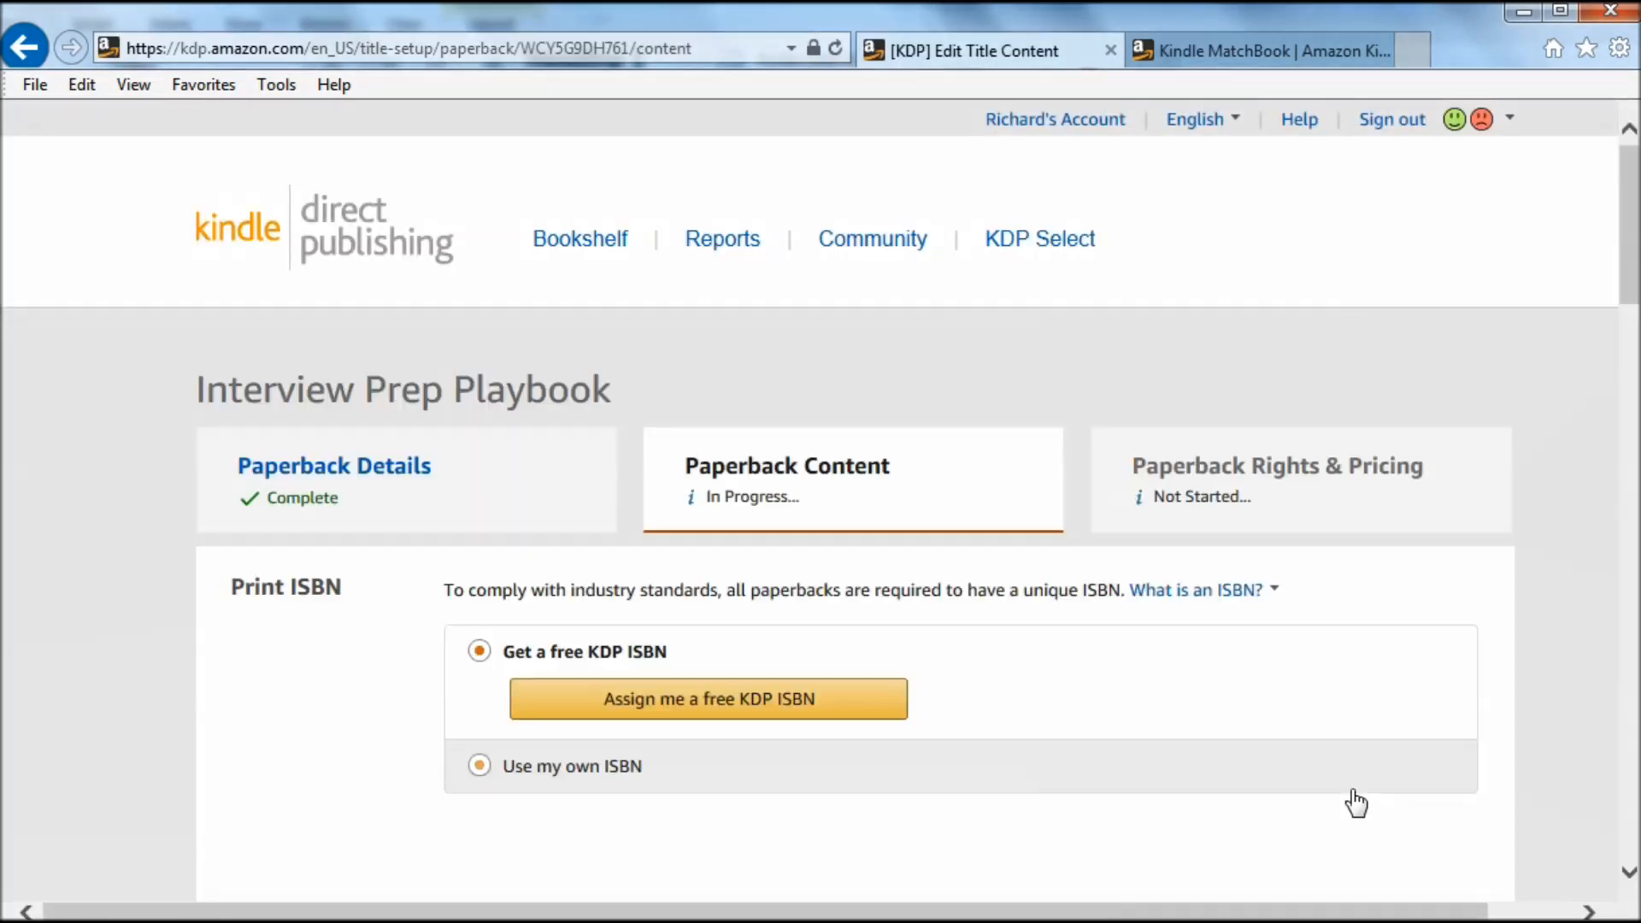
Step: Set the paperback's publication date to 11/23/2018, leaving the print ISBN on the free KDP option
scroll(1280, 596, "down", 4)
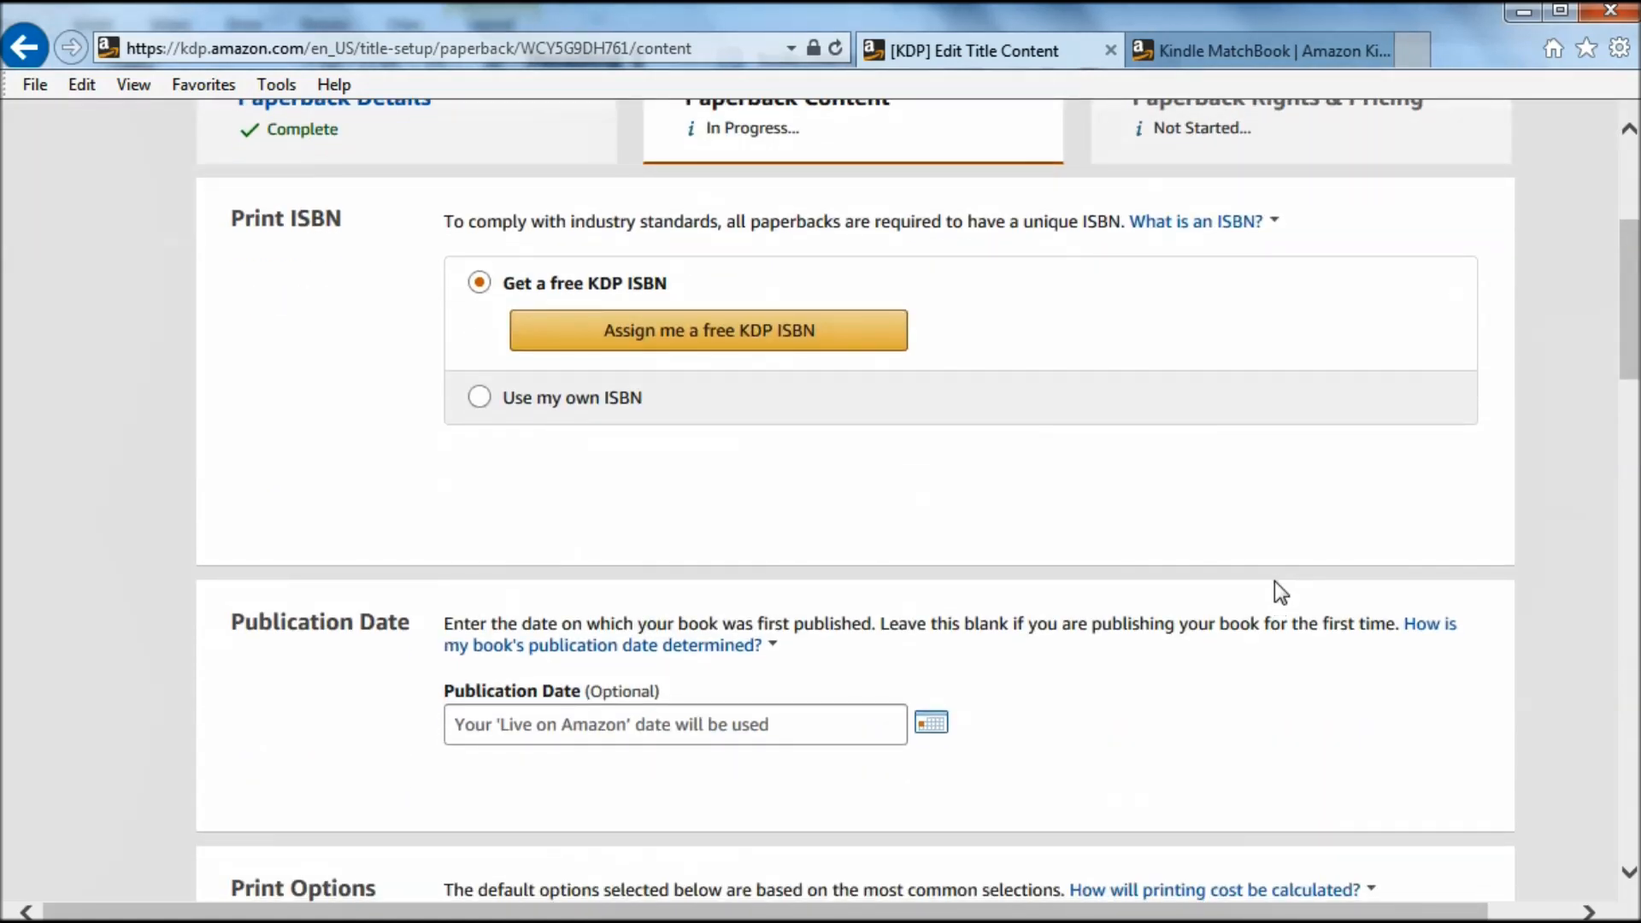
scroll(1278, 590, "down", 1)
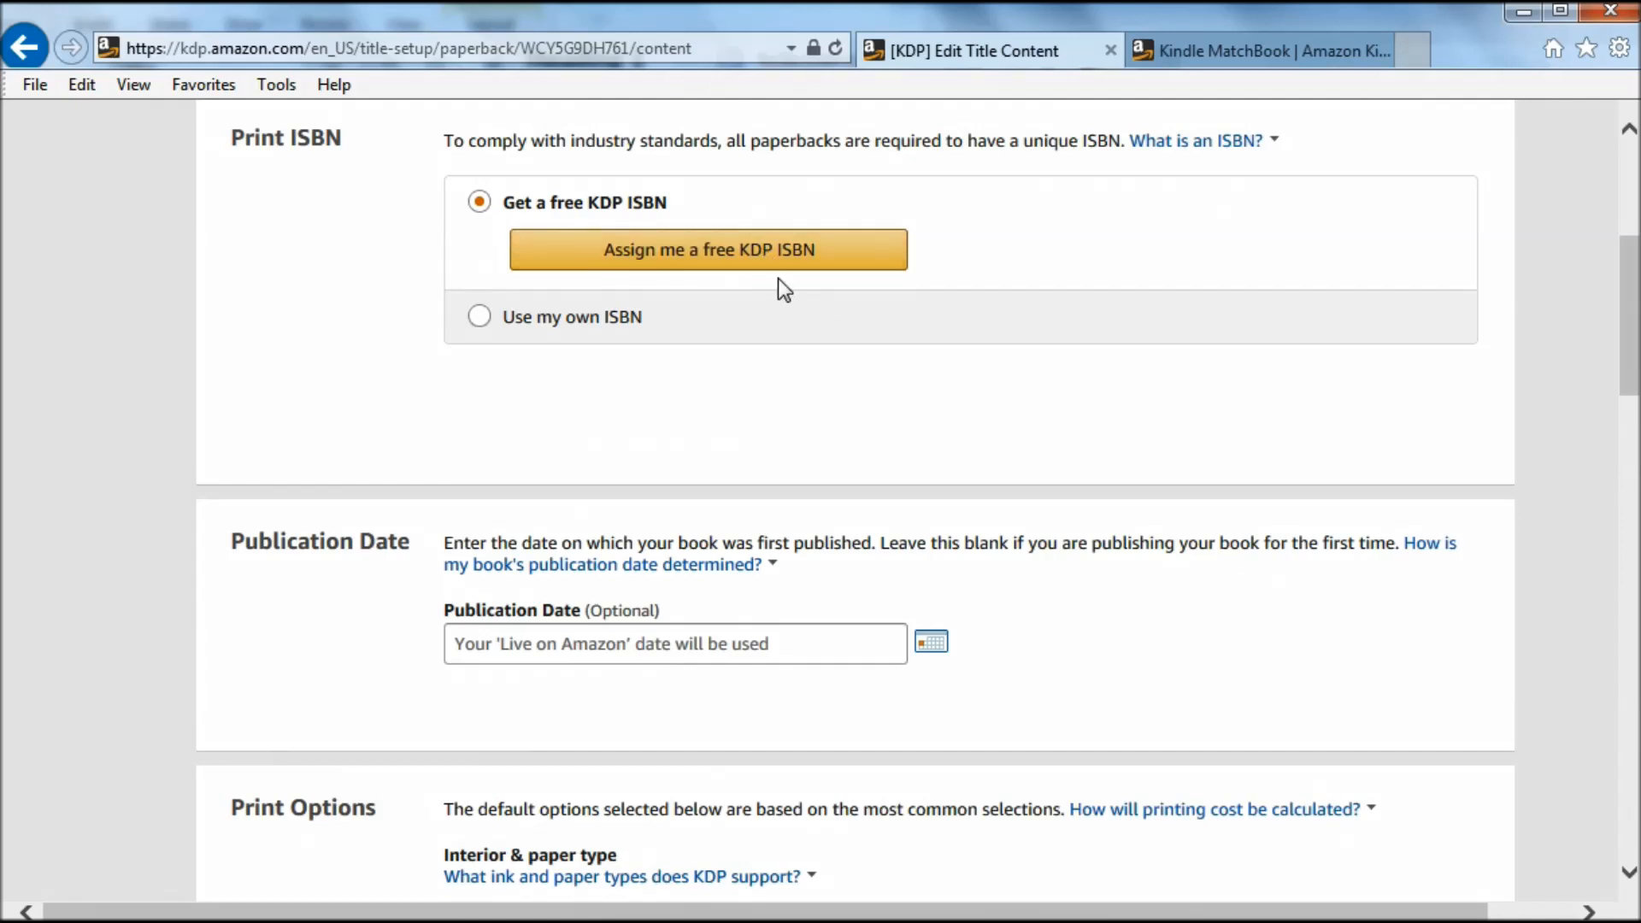
scroll(1012, 369, "down", 3)
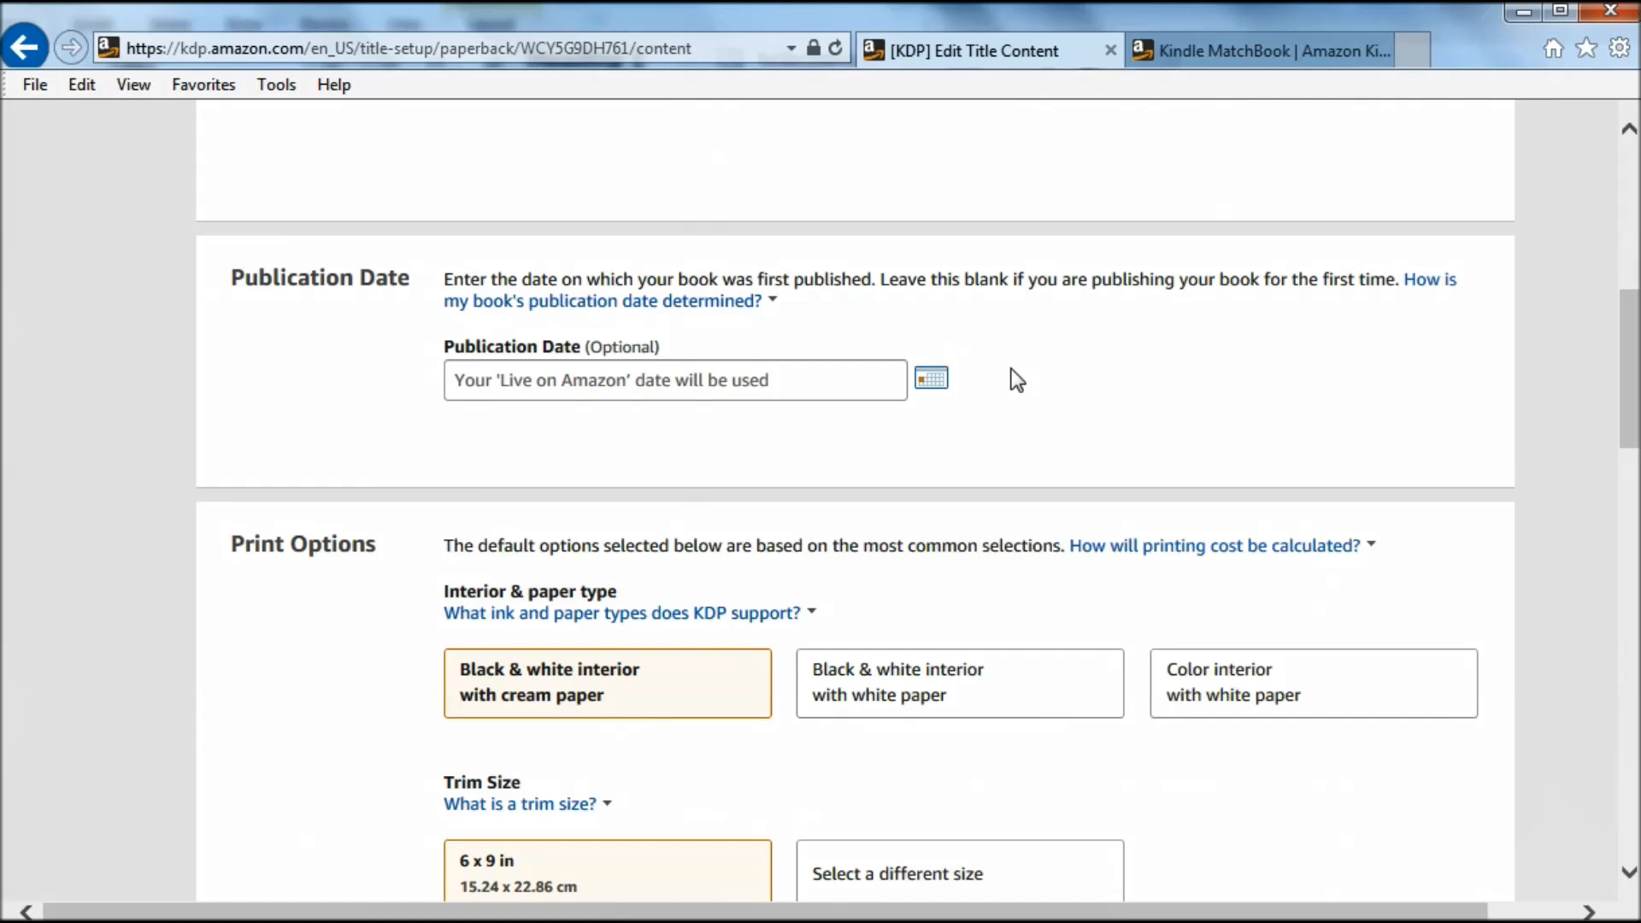
left_click(931, 379)
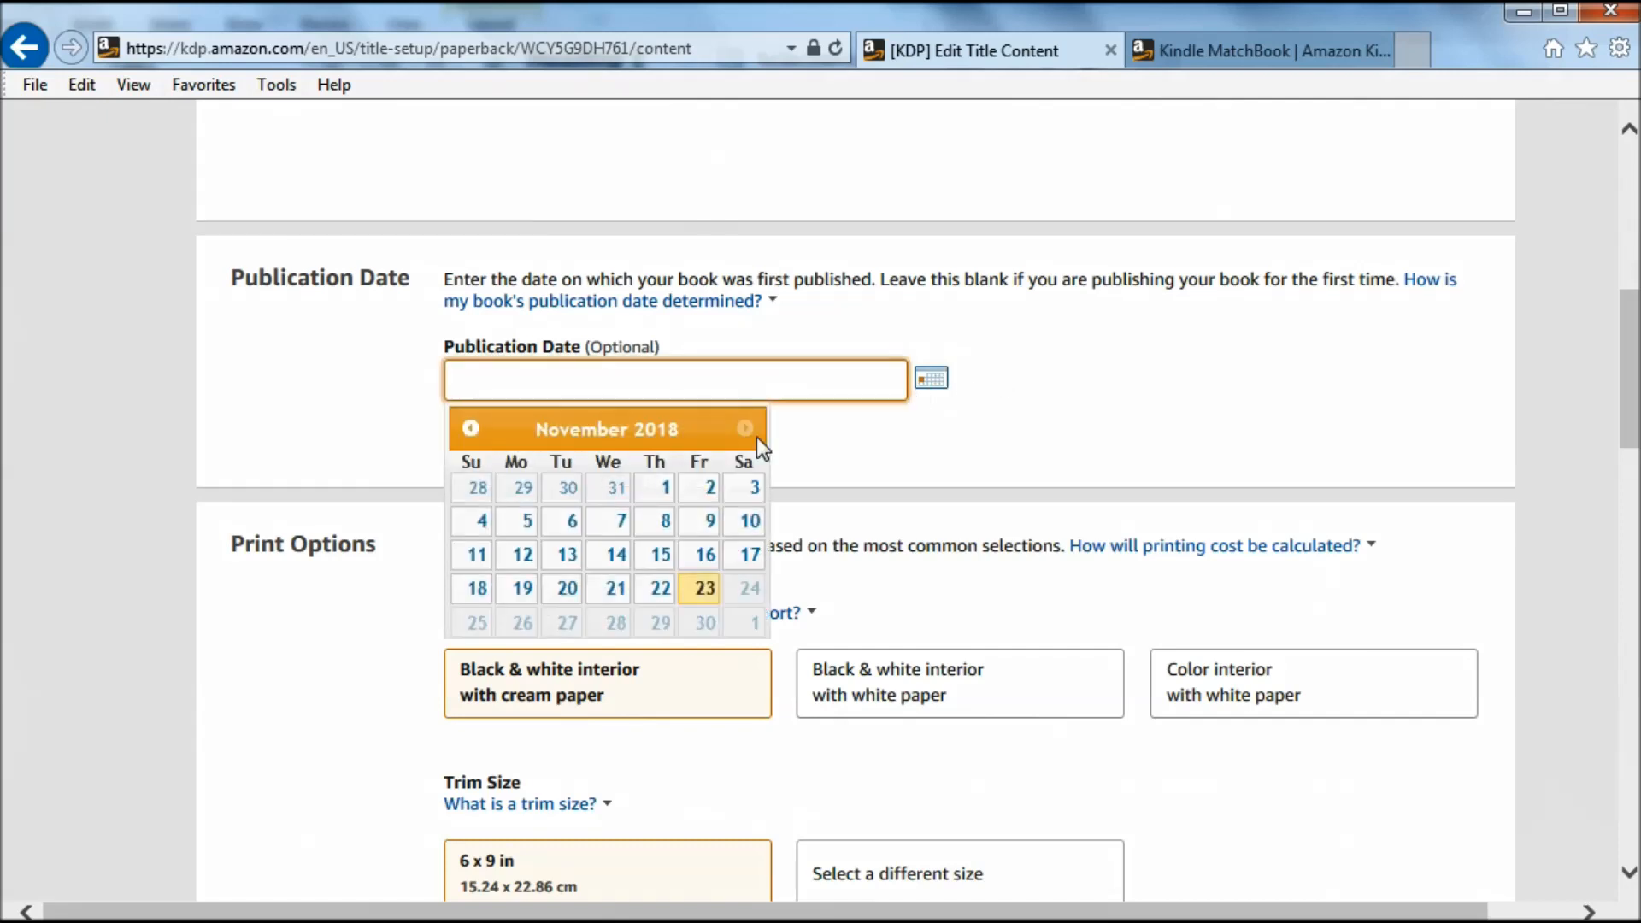
left_click(706, 590)
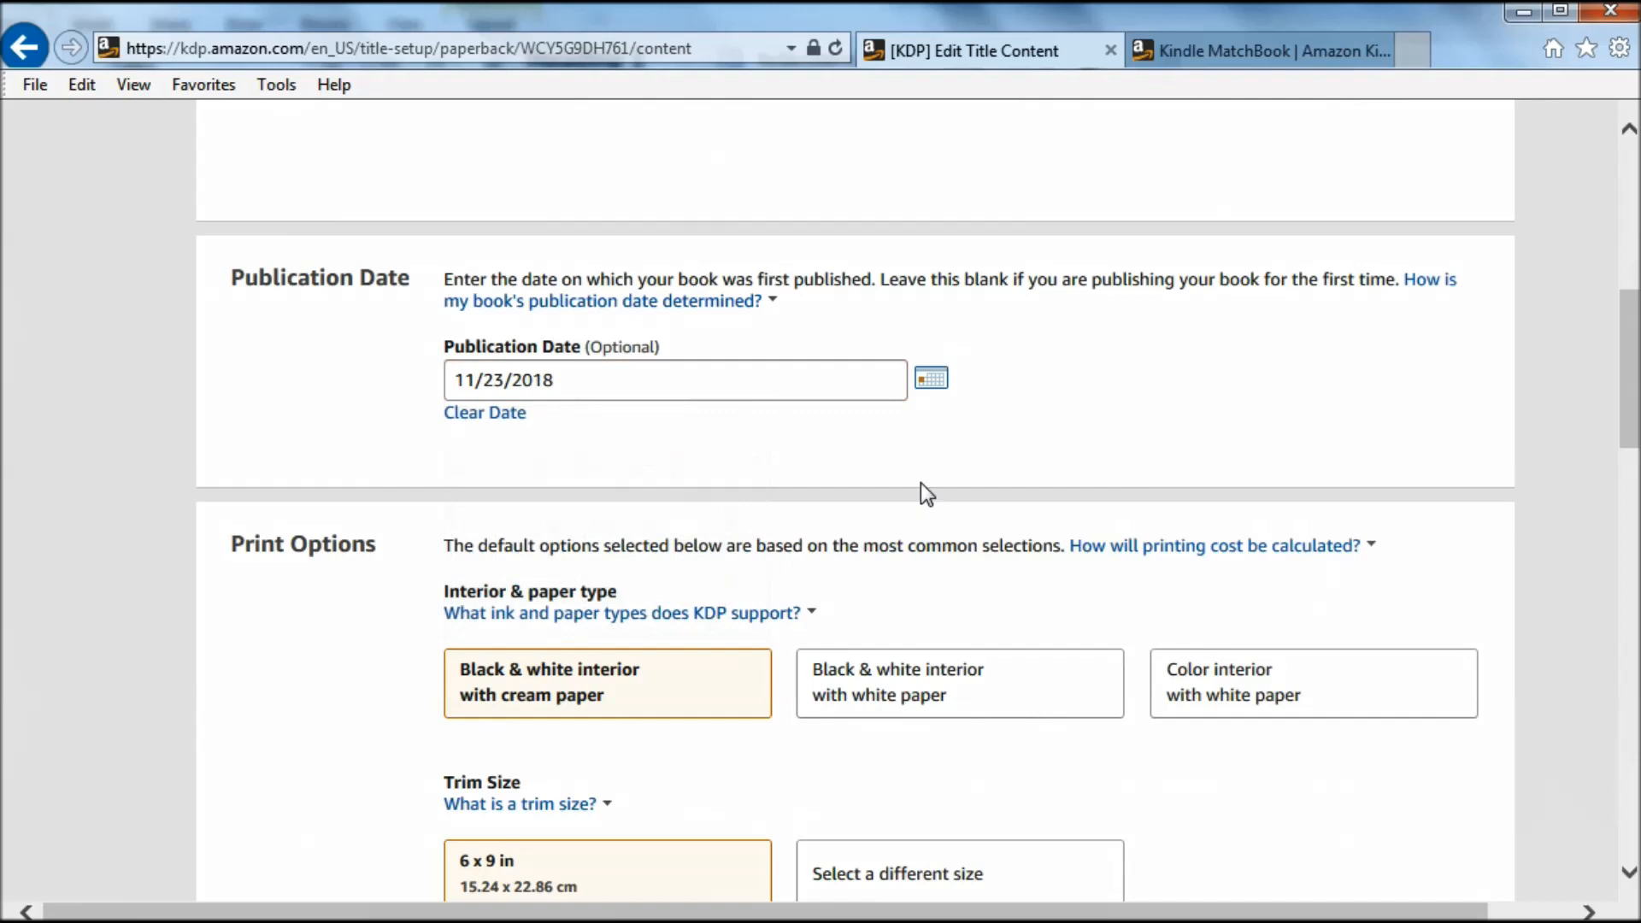
Step: Choose the black & white interior with white paper, and read the explanation of the bleed settings
middle_click(1071, 437)
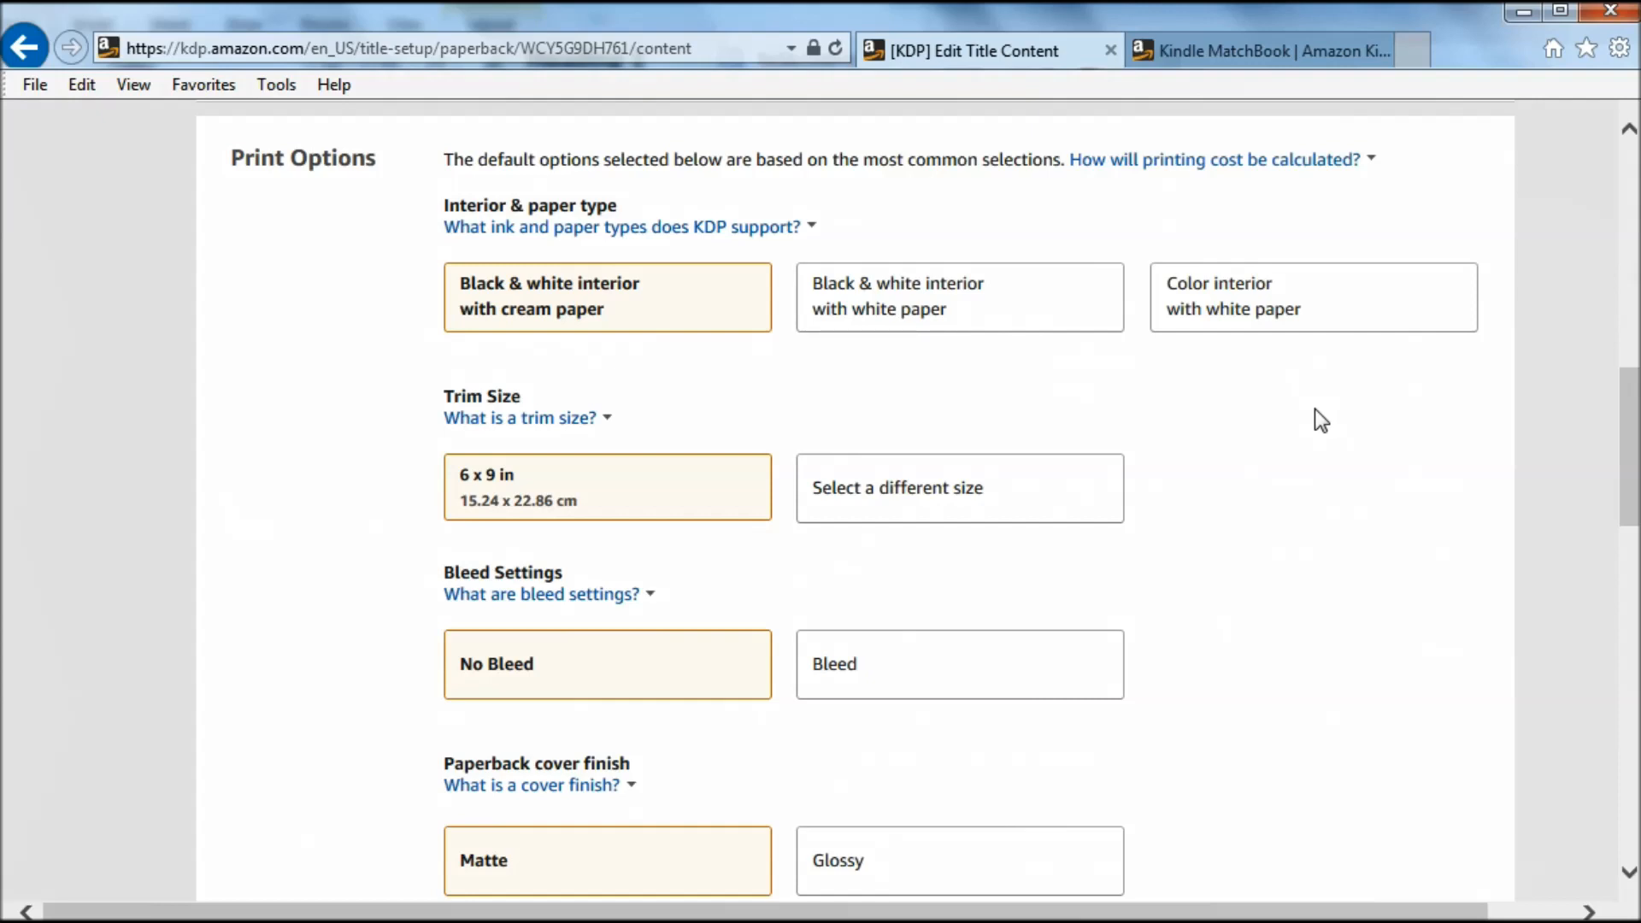
left_click(950, 300)
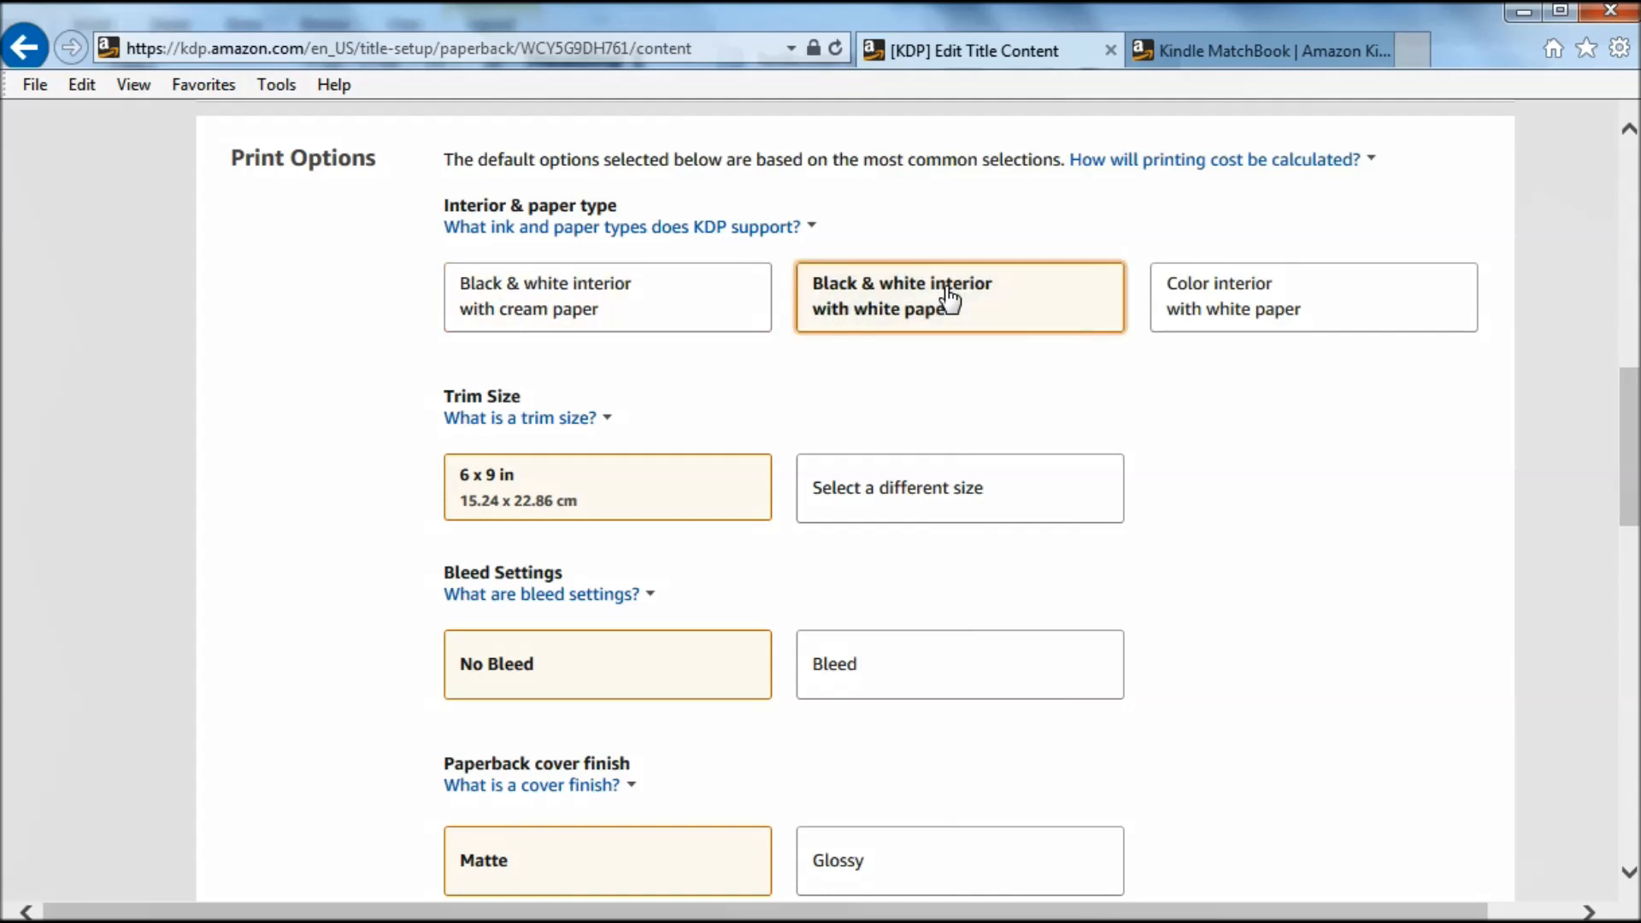
scroll(1314, 473, "down", 2)
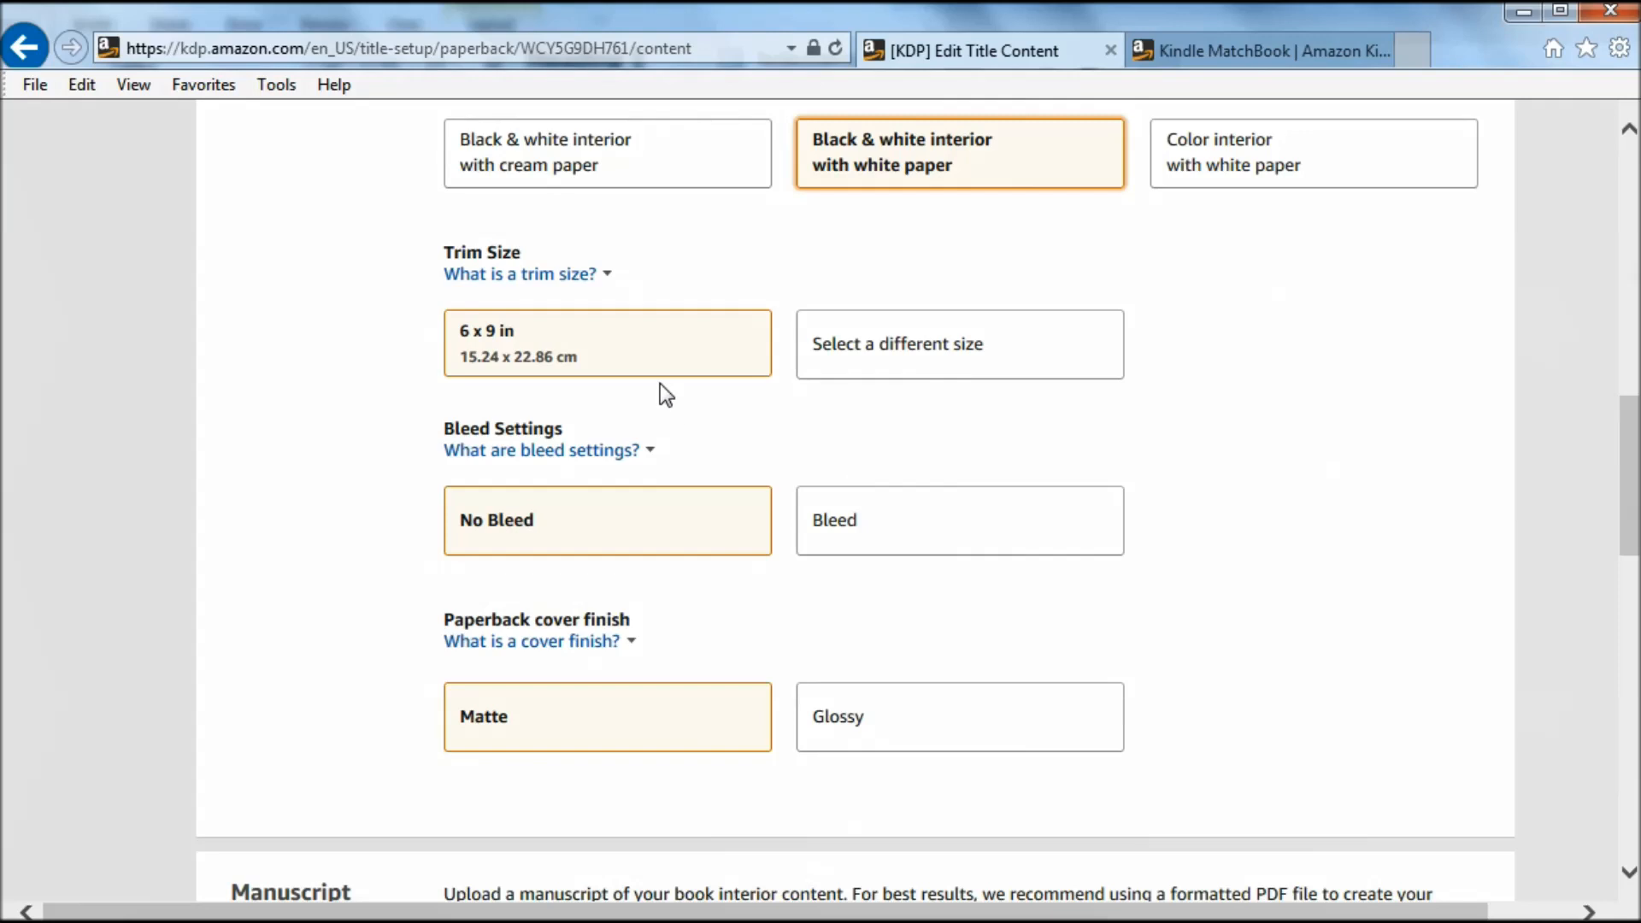
left_click(620, 448)
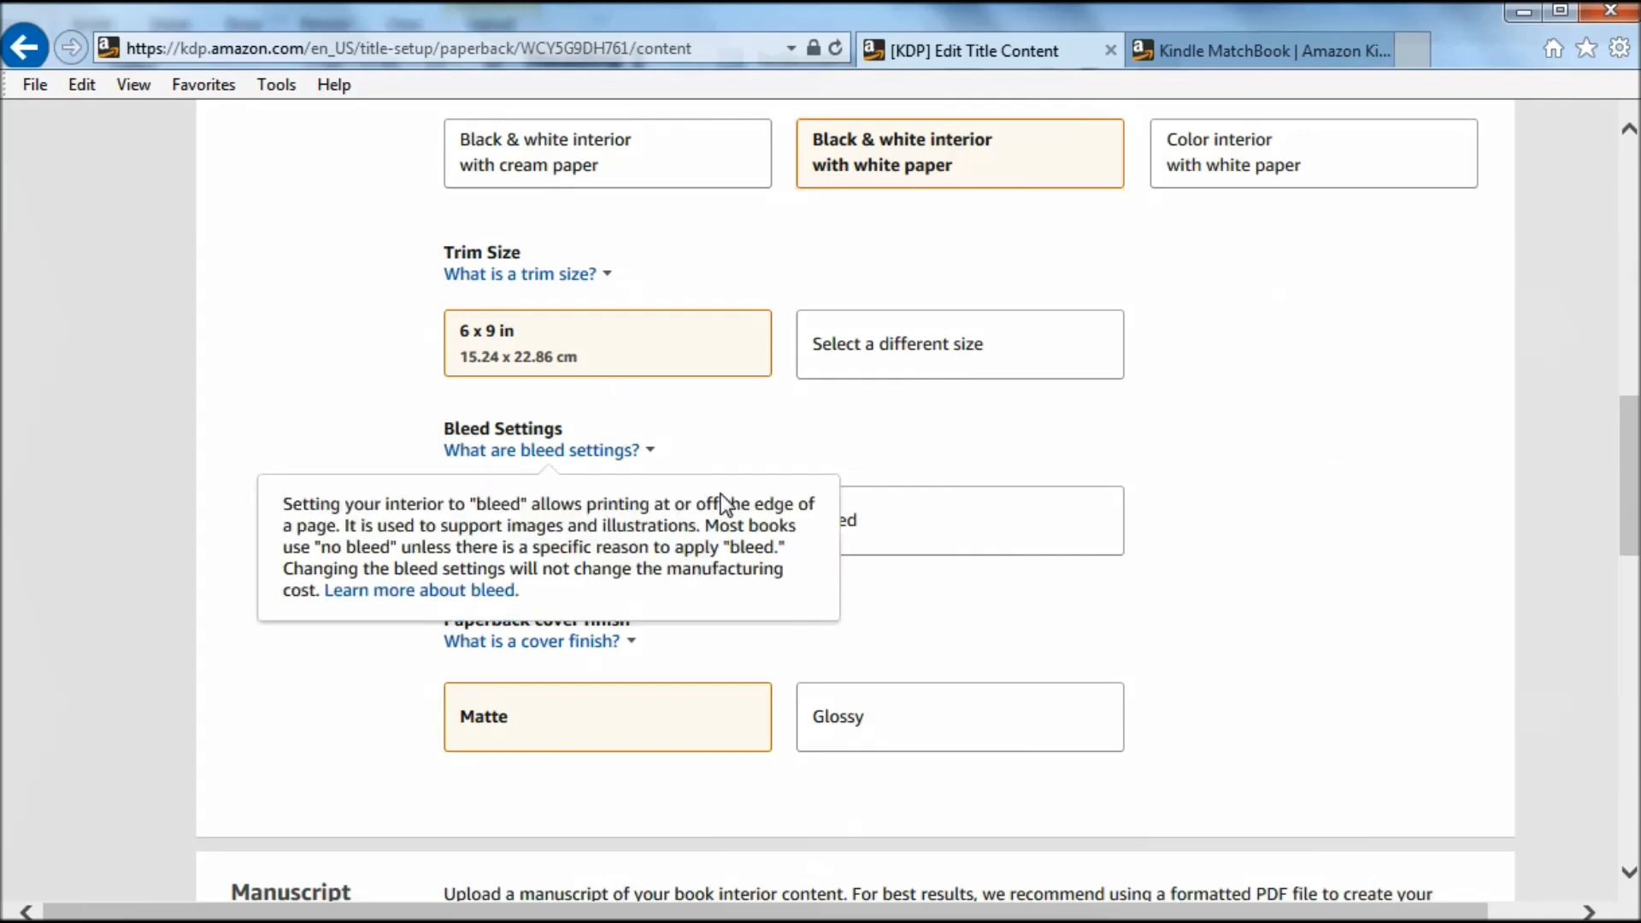
left_click(1342, 512)
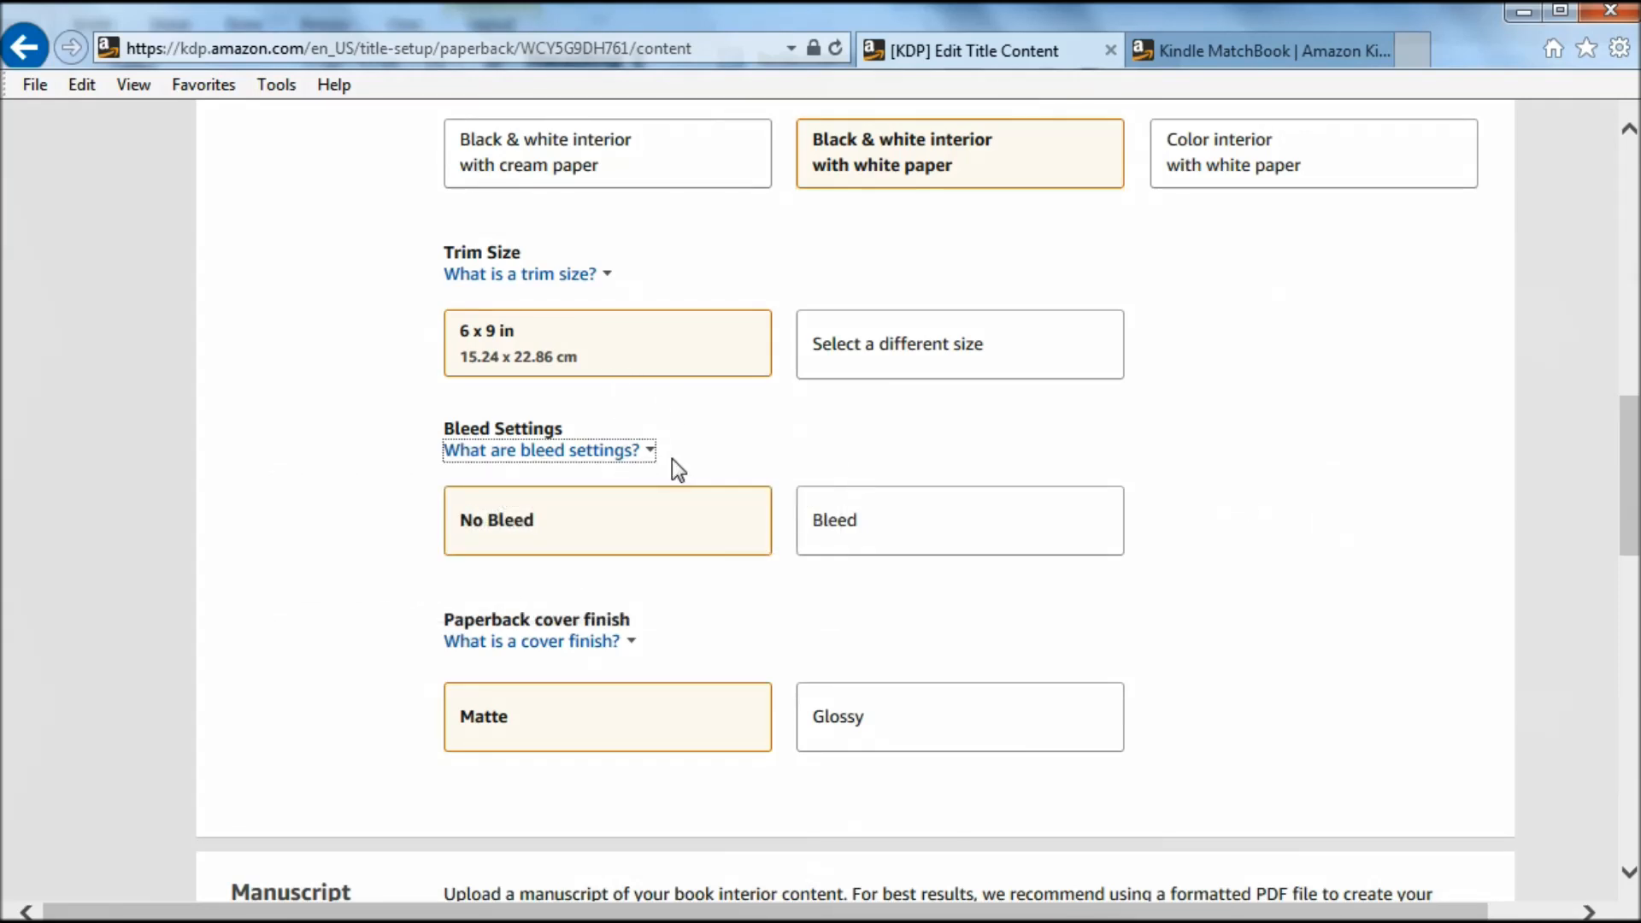
left_click(619, 453)
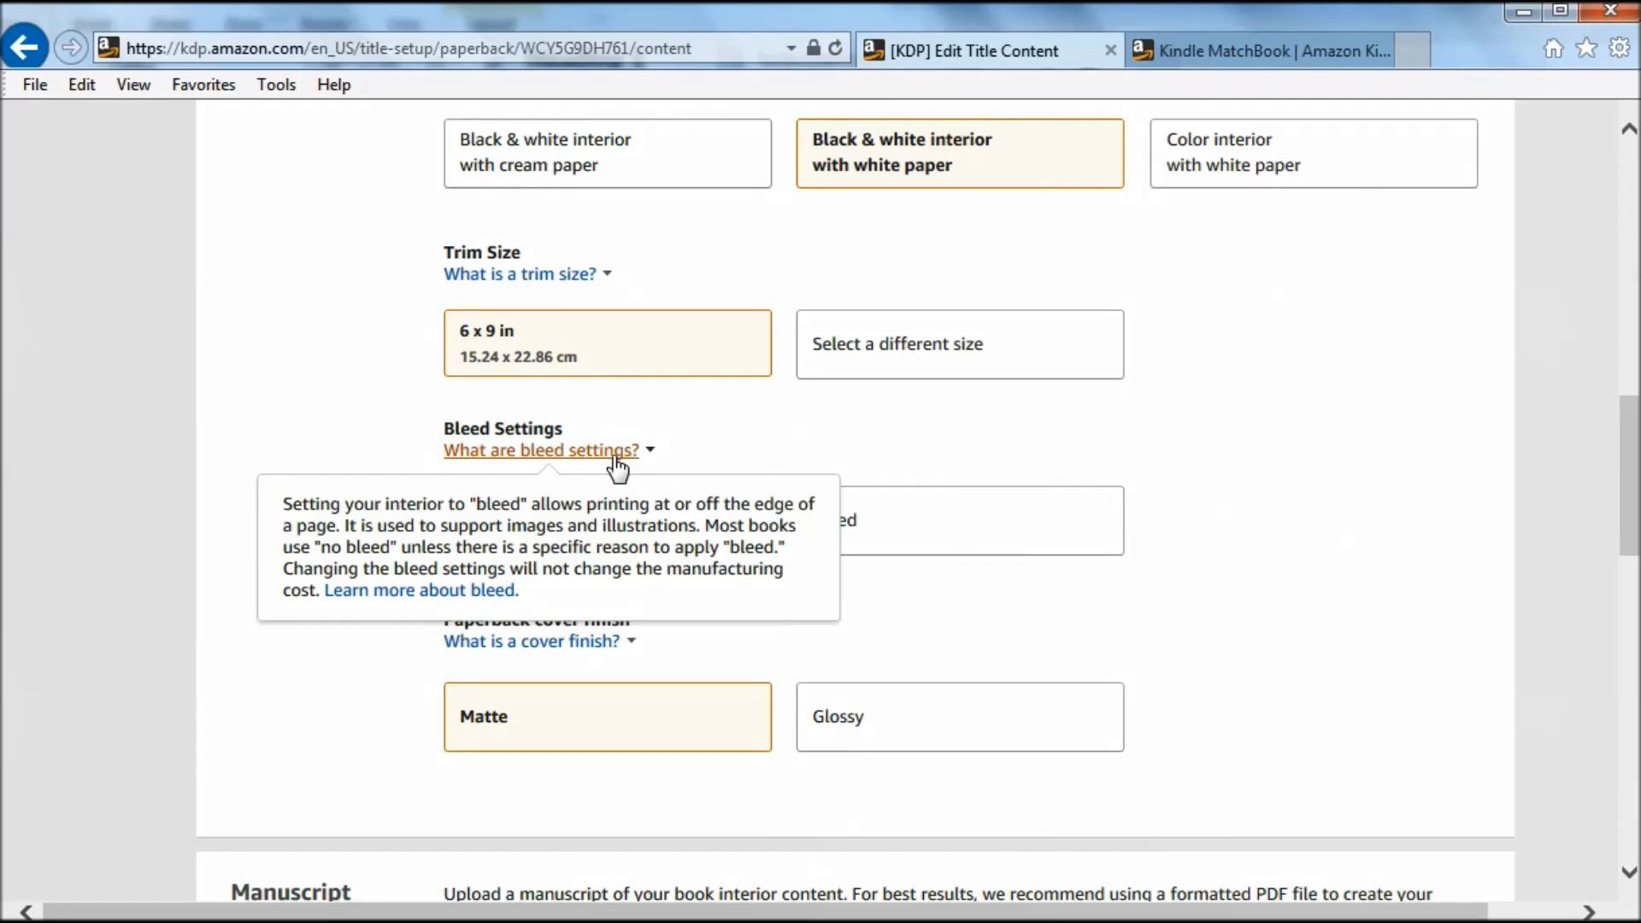
left_click(1233, 421)
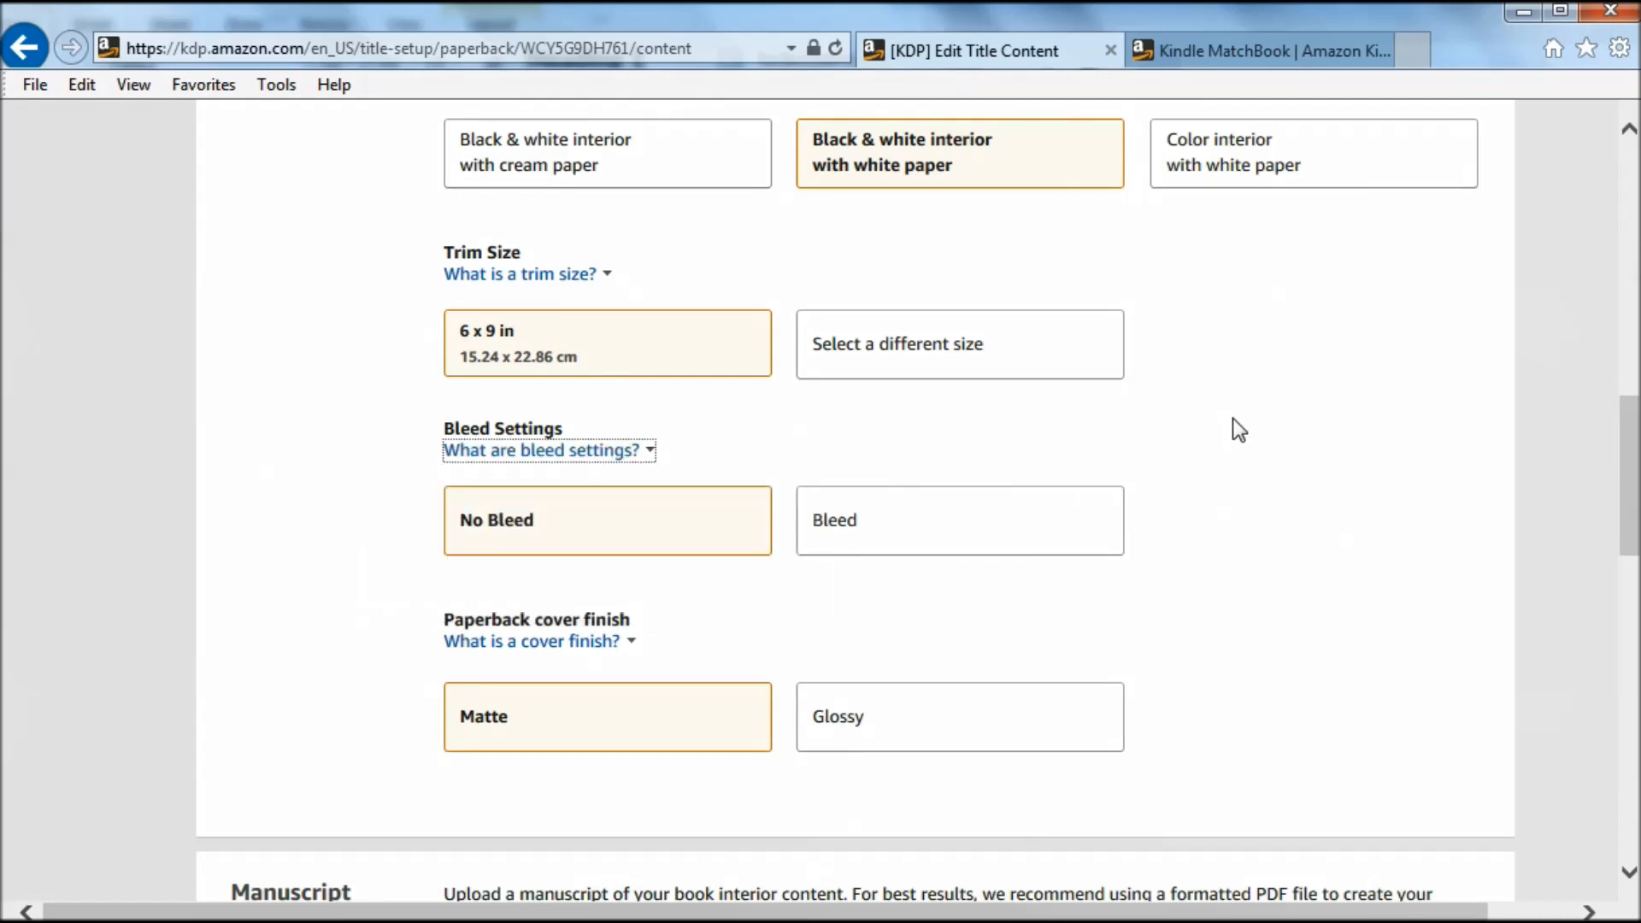
Step: Read the explanation of cover finishes and set the paperback cover finish to Glossy
middle_click(1238, 437)
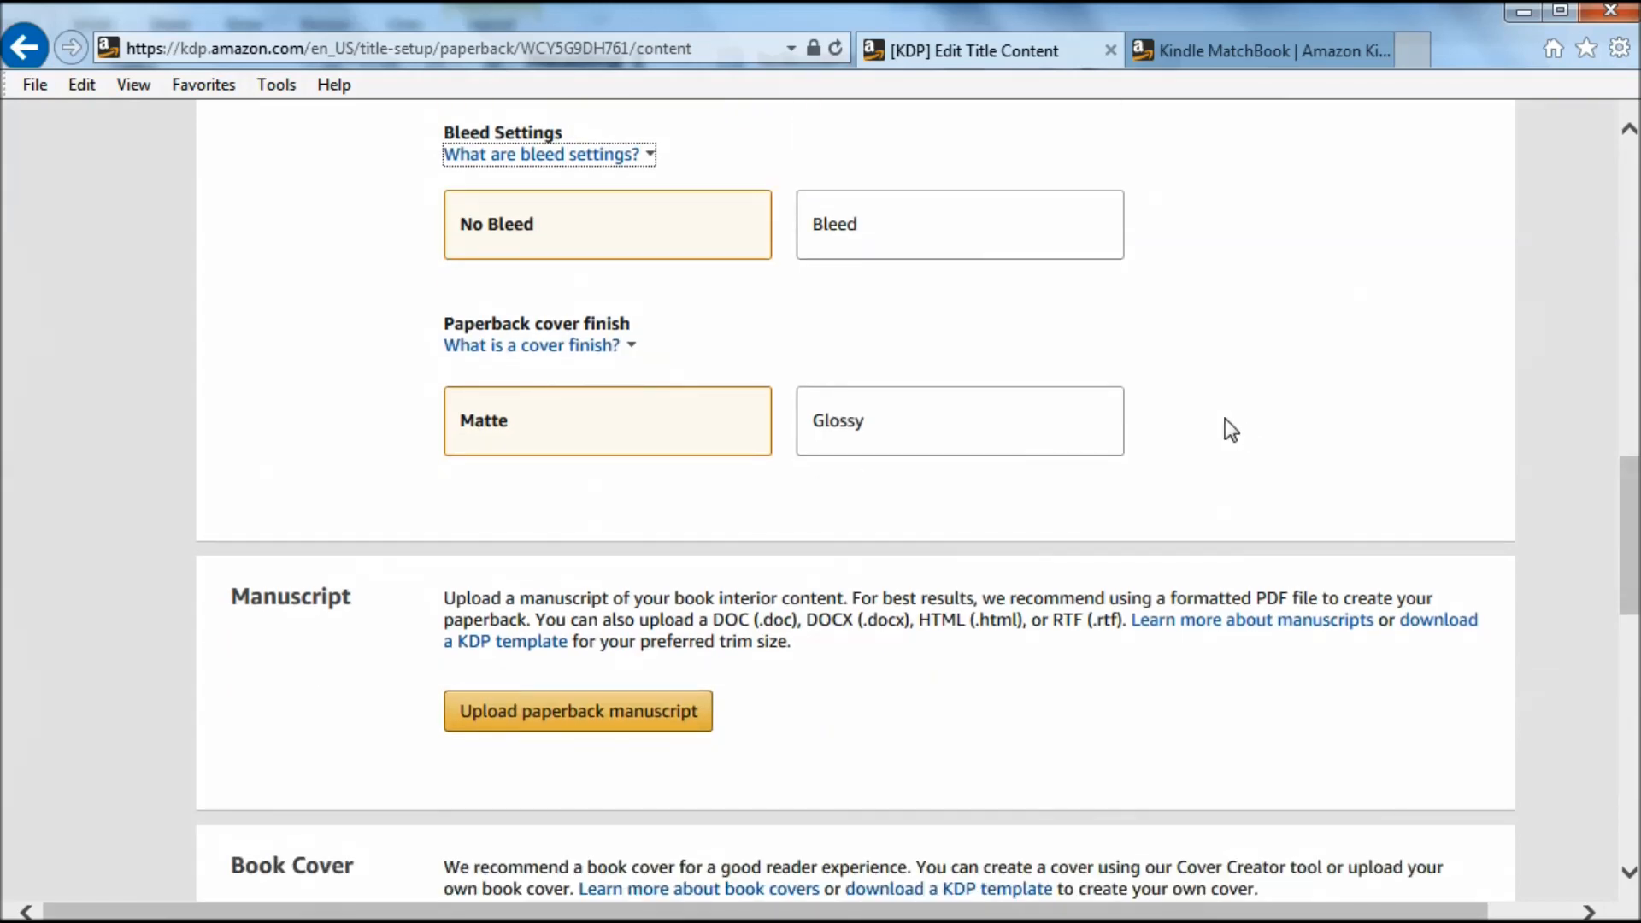
left_click(602, 346)
left_click(927, 336)
left_click(859, 425)
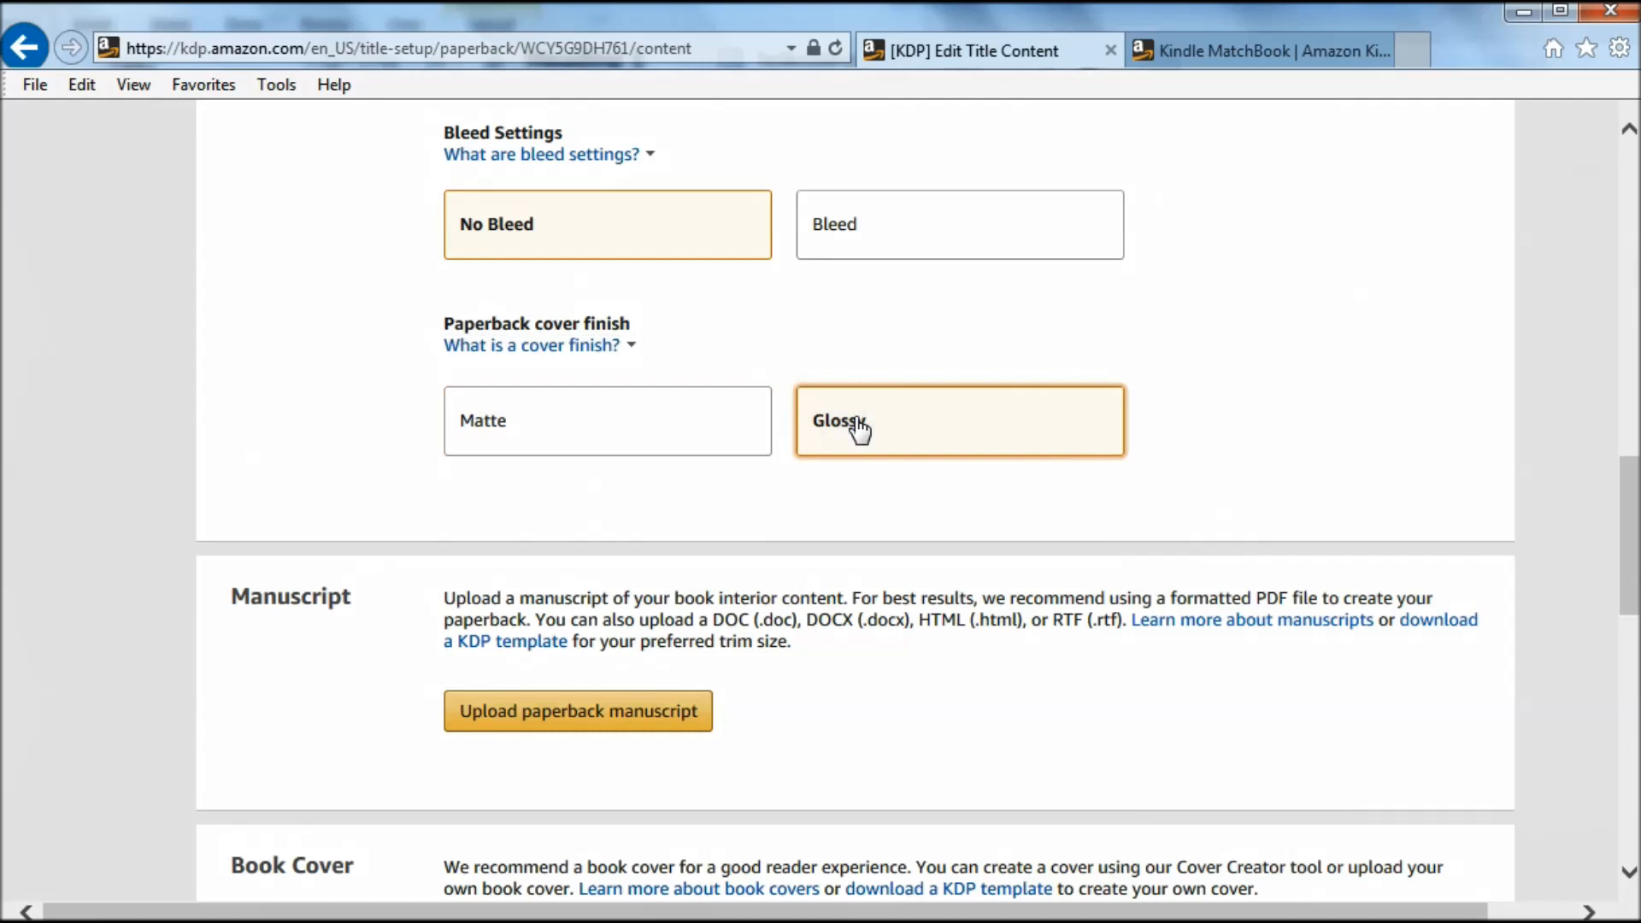
Step: Upload the IPP Word manuscript dated 09-30-2018 as the paperback's interior
scroll(1235, 389, "down", 4)
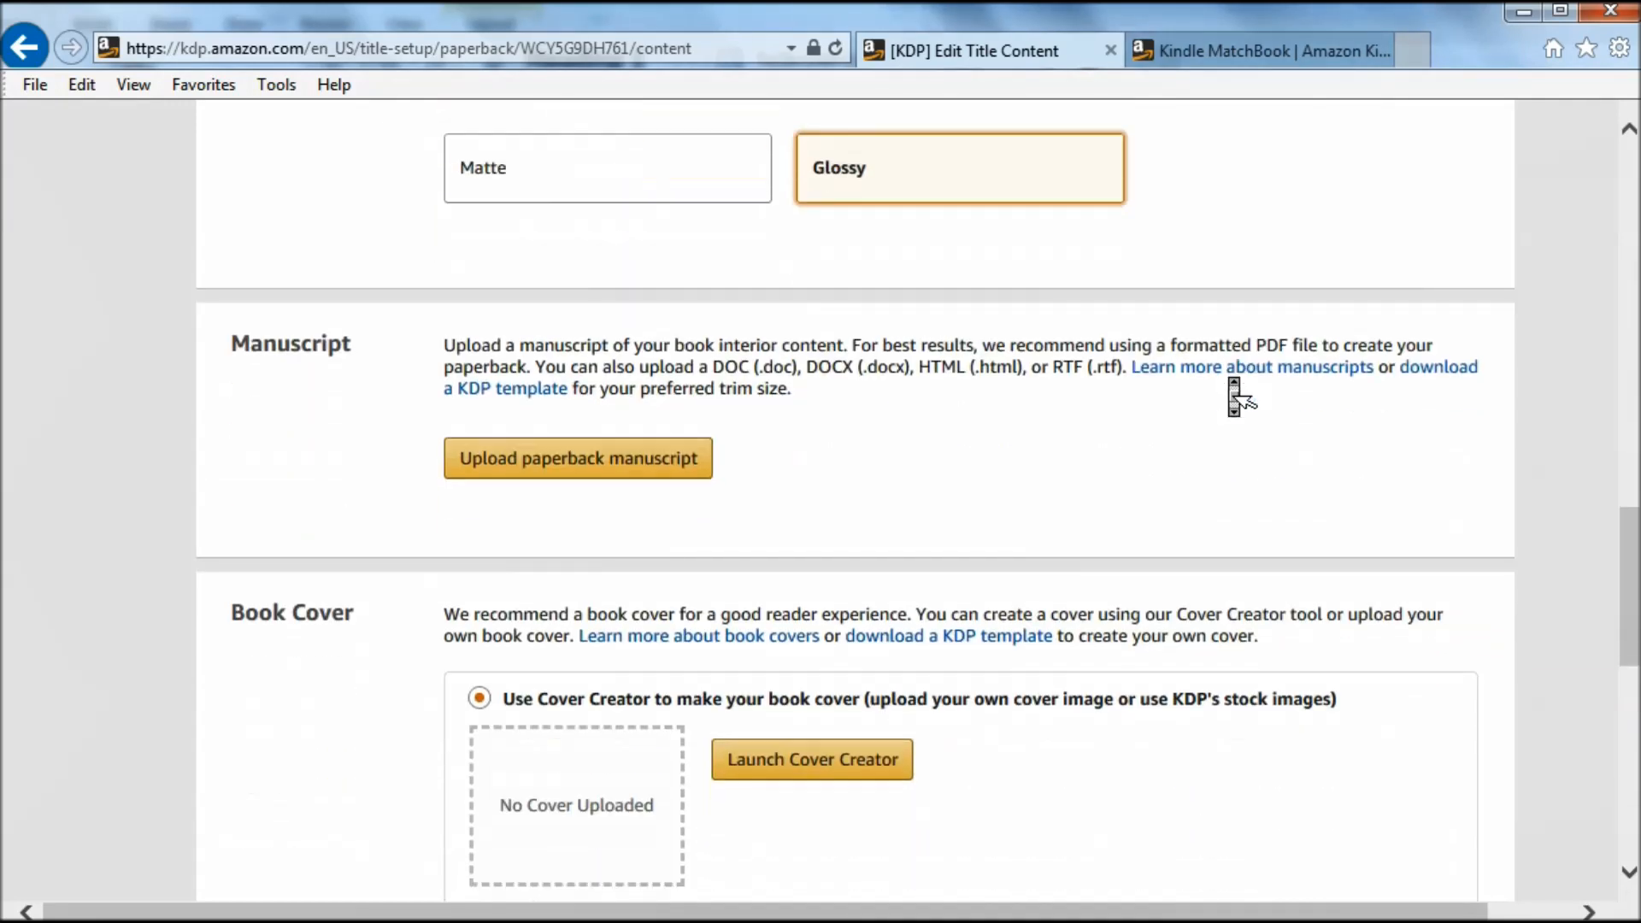
left_click(654, 369)
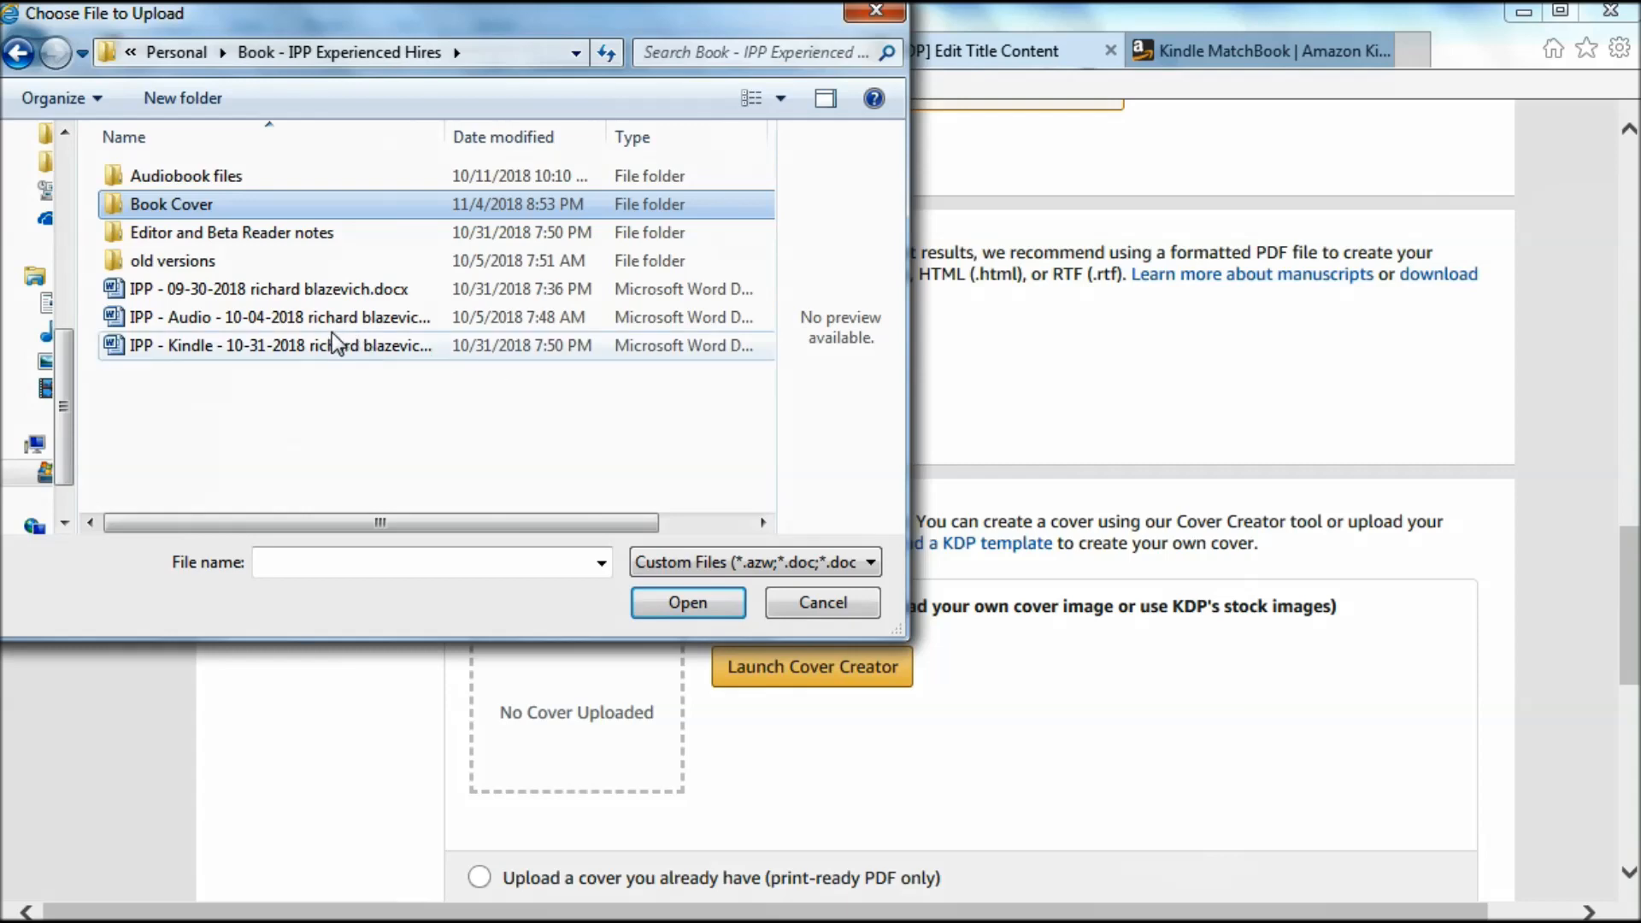
double_click(316, 289)
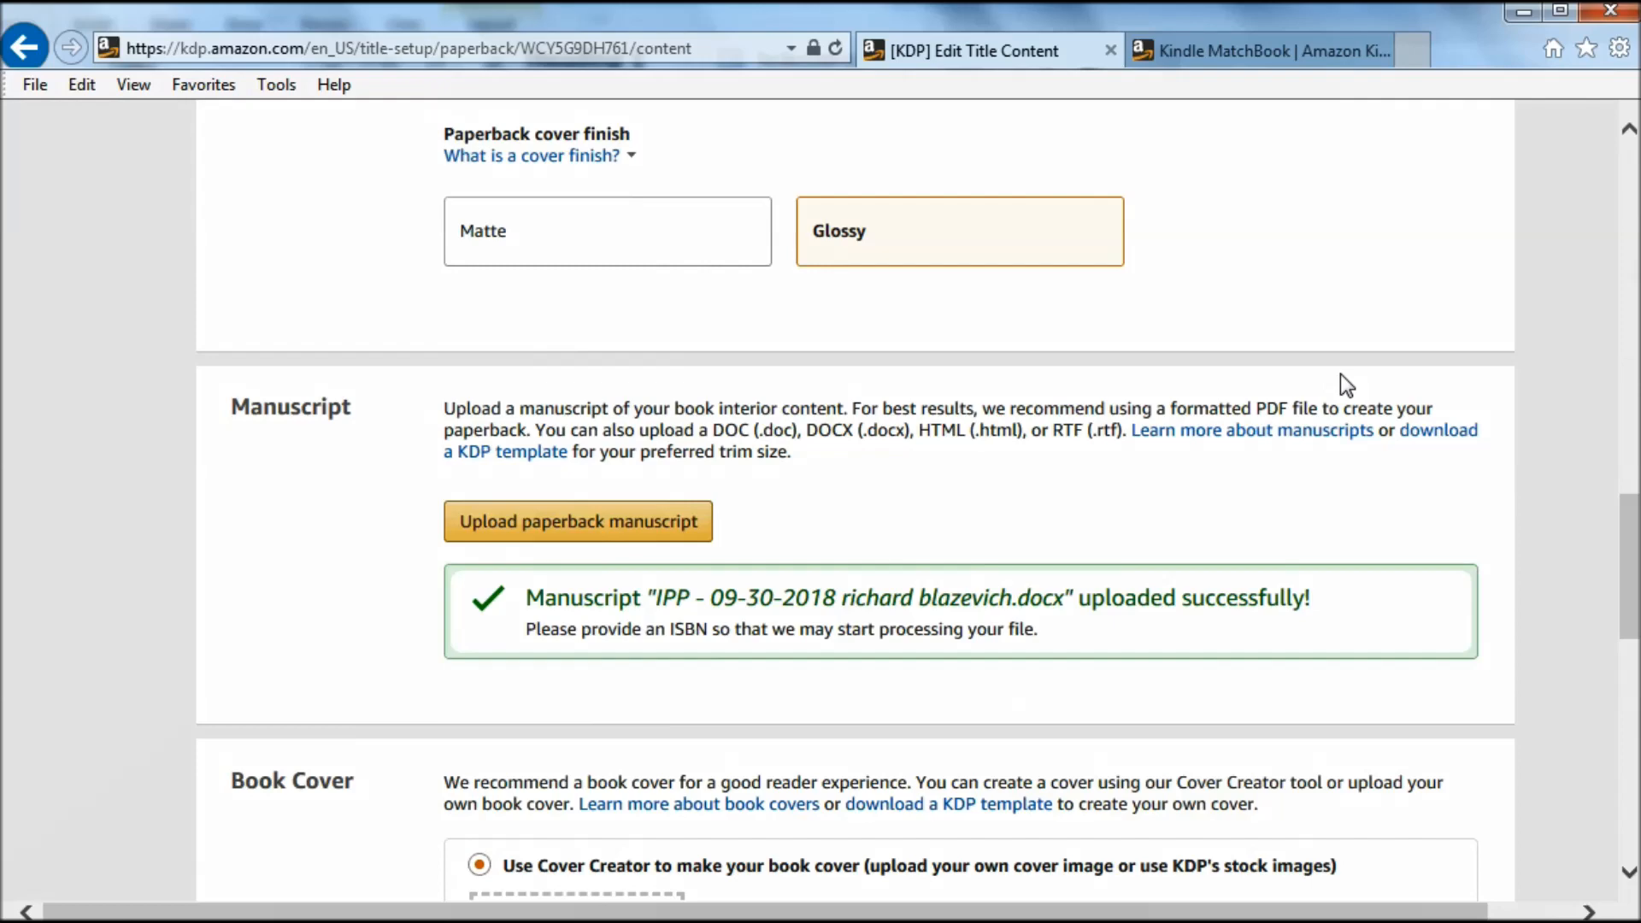
Step: Launch Cover Creator for the paperback cover and skip its introduction and the cover image selection
scroll(1341, 372, "down", 6)
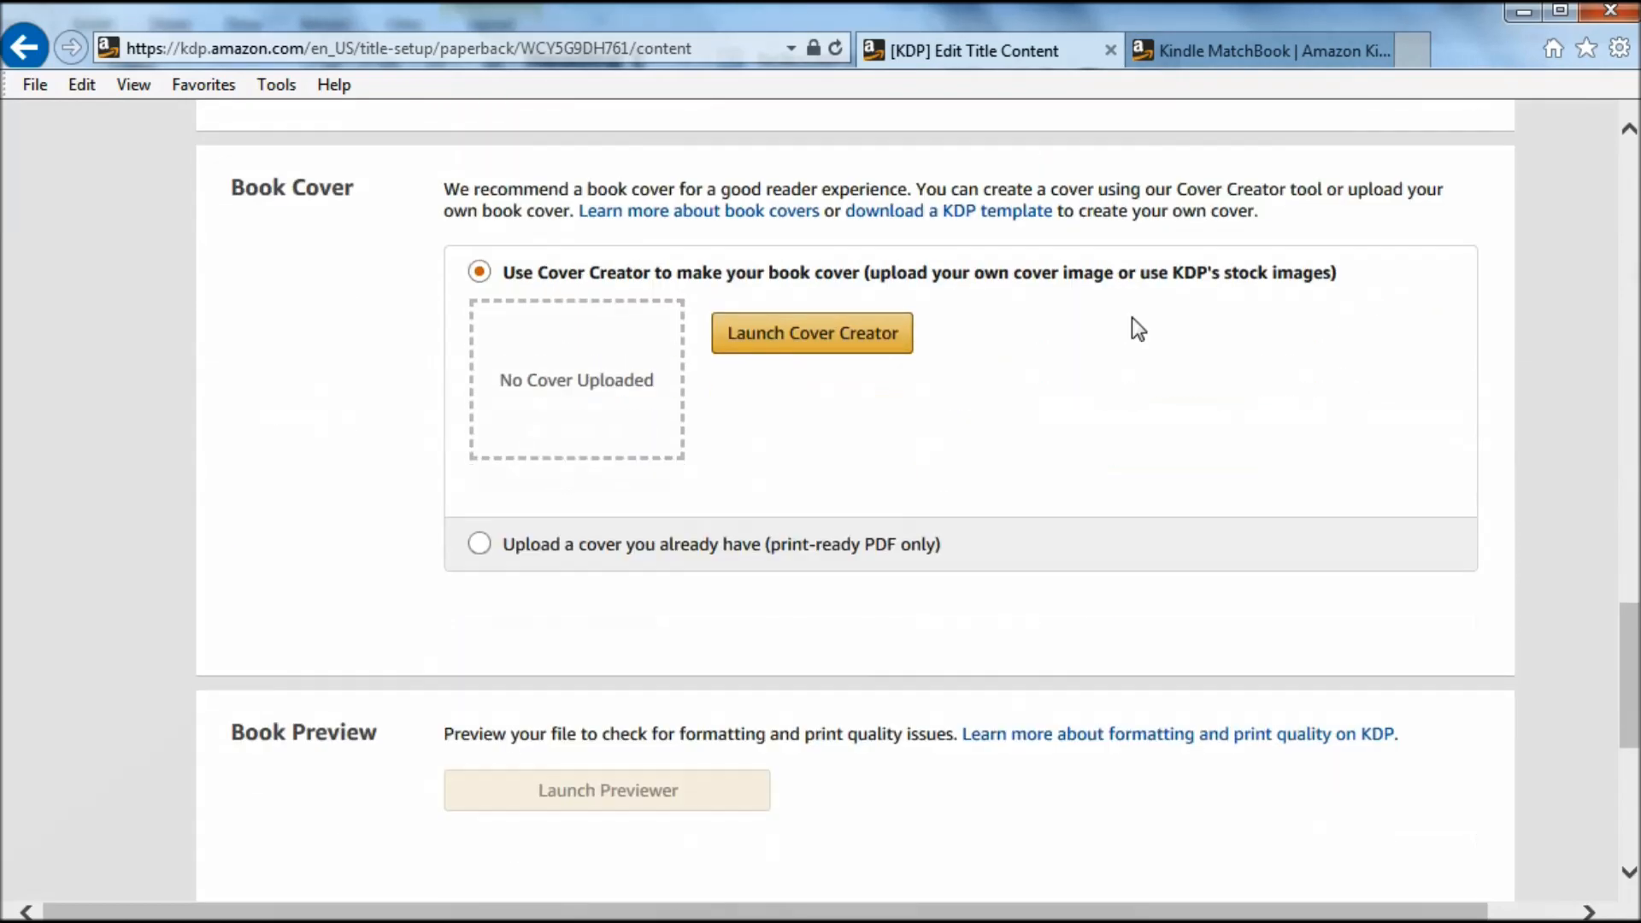
left_click(809, 333)
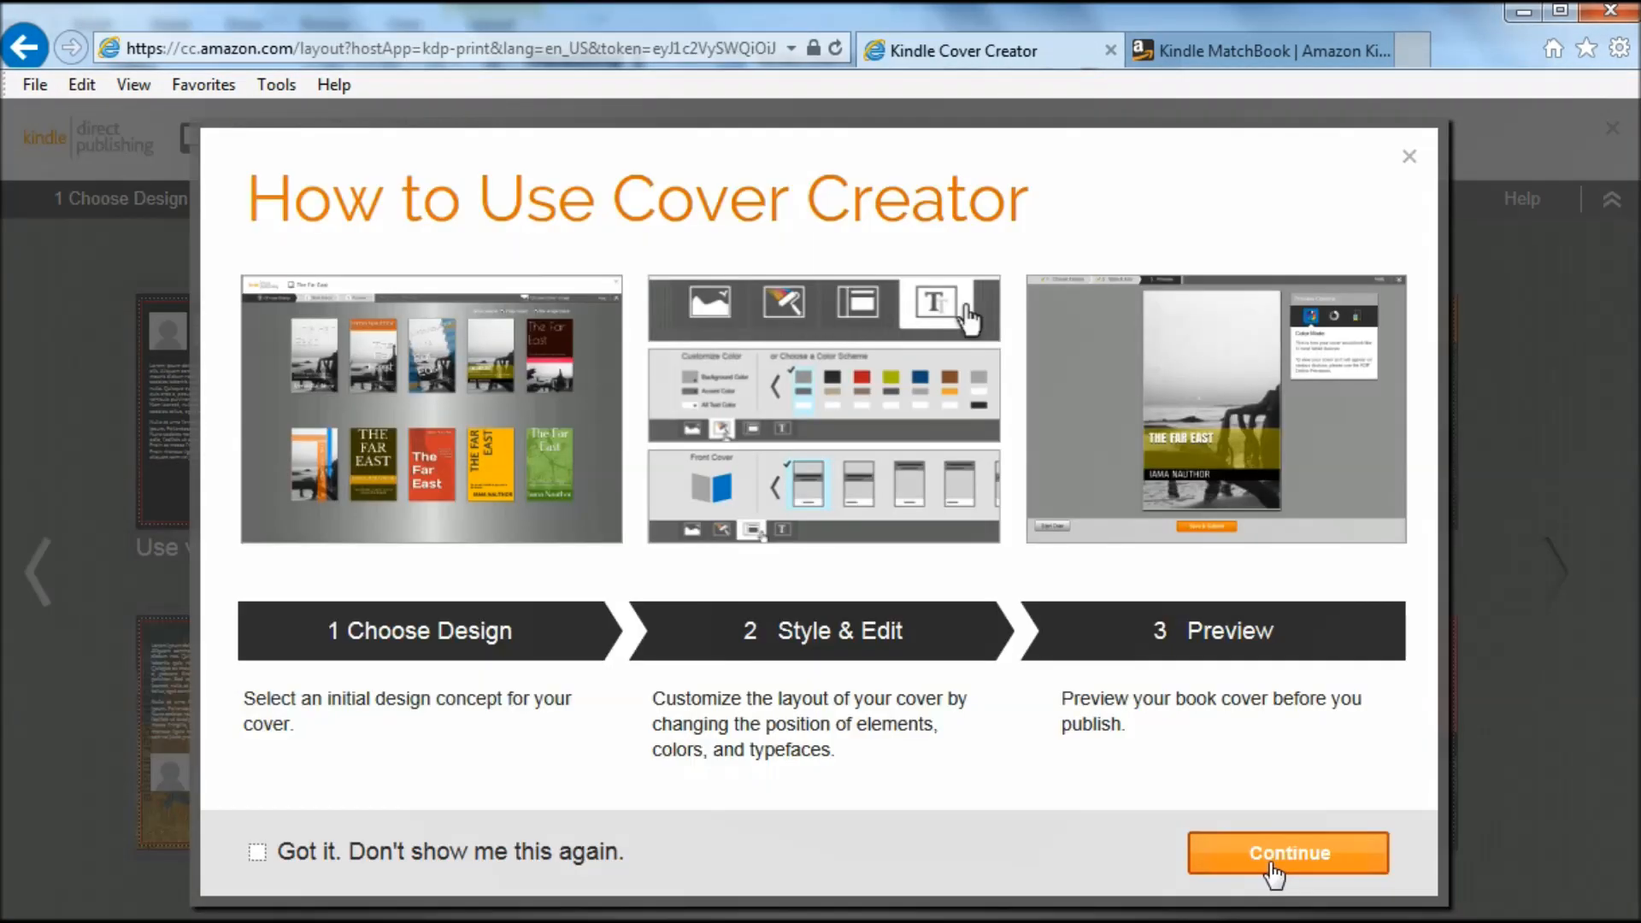
left_click(1273, 855)
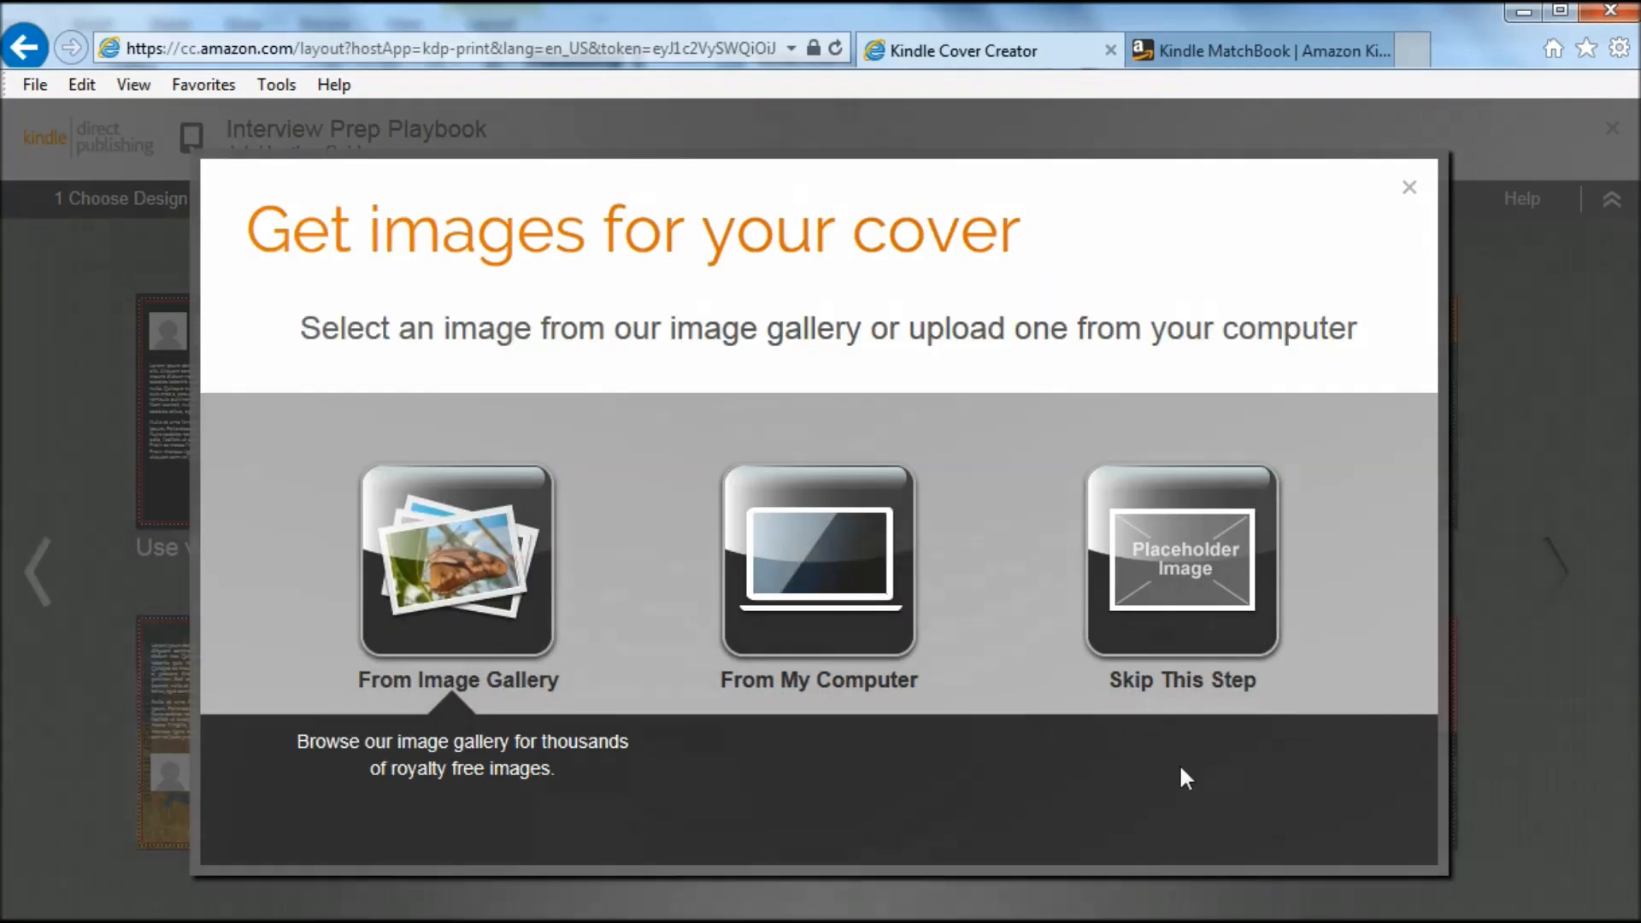
left_click(1145, 547)
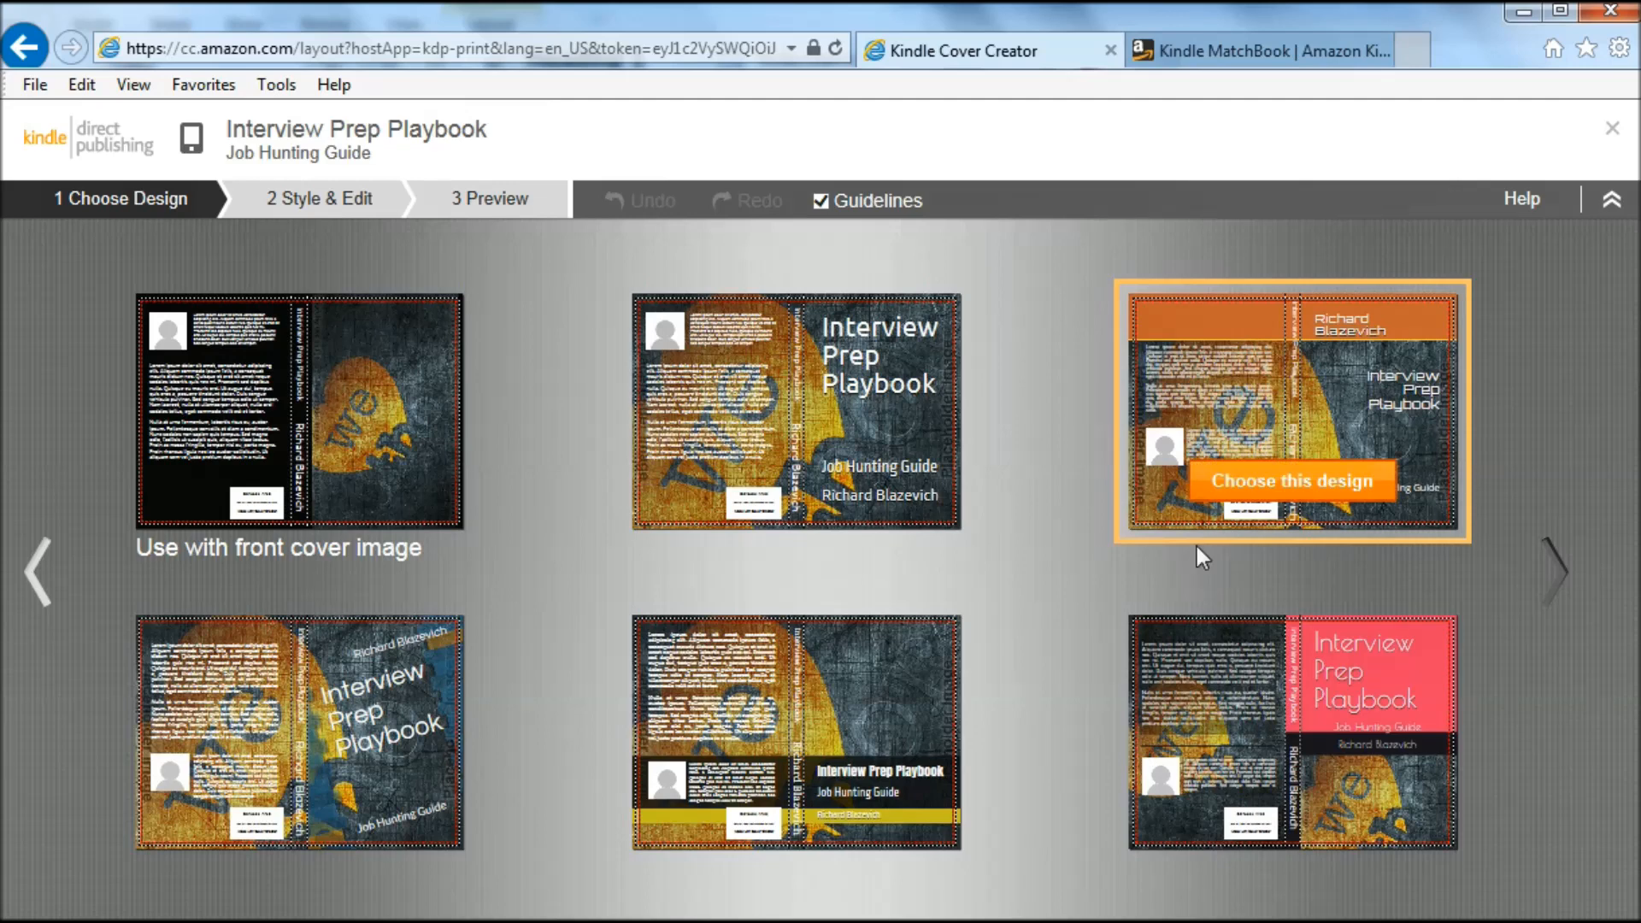
Step: Choose the red cover design with wavy lines from the second set of designs and dismiss the quick tutorial
left_click(1554, 557)
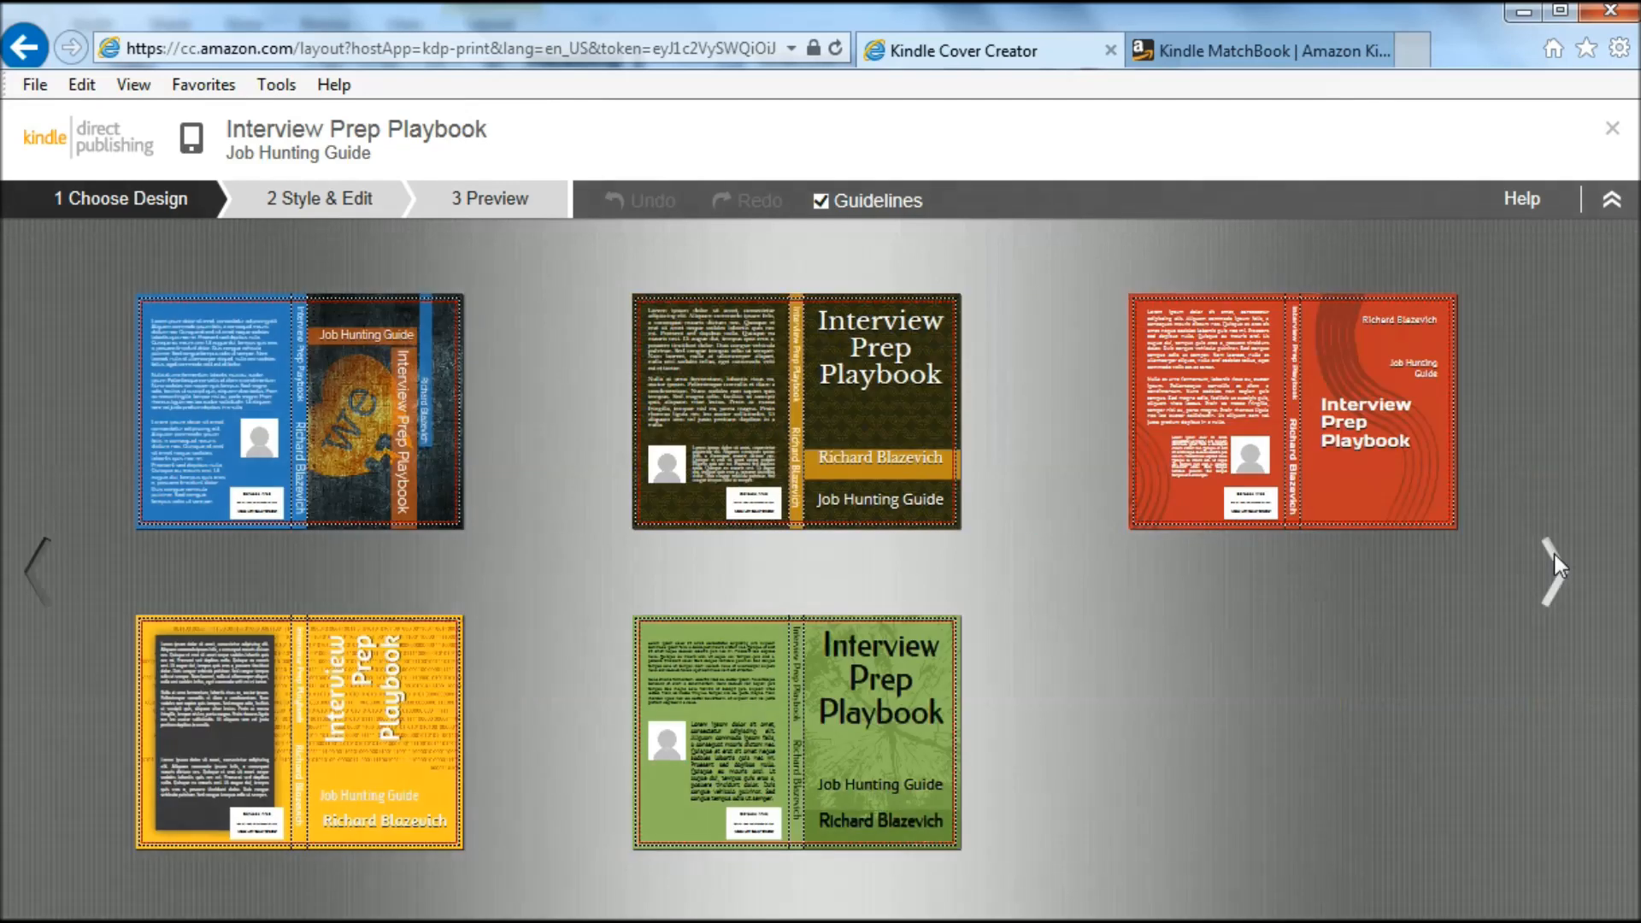
mouse_move(1402, 469)
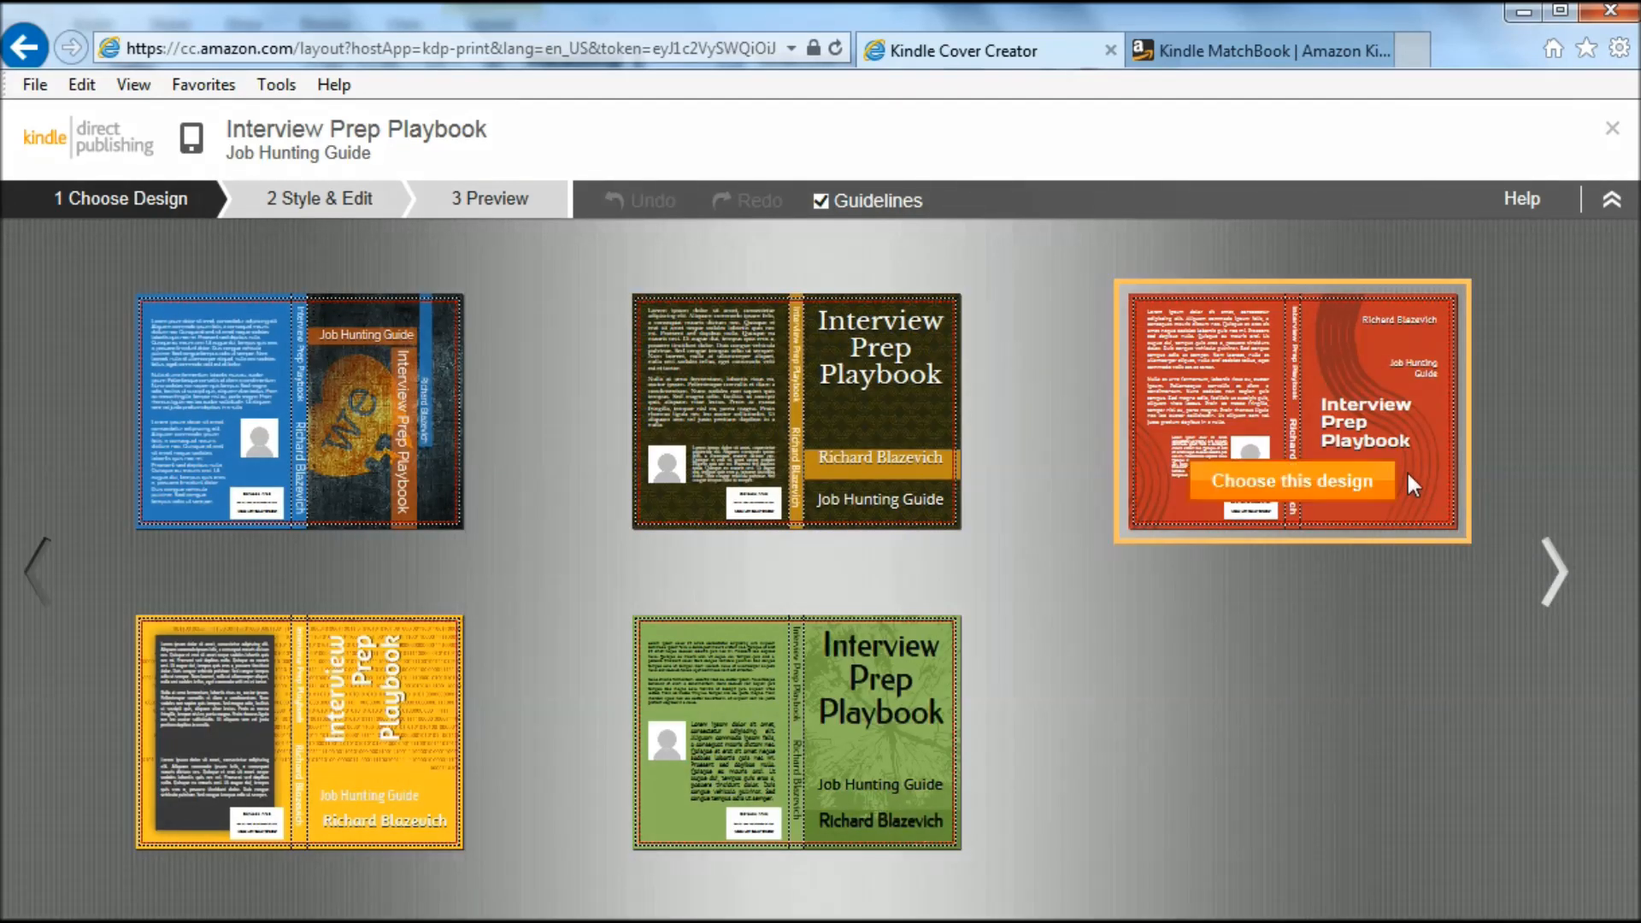
left_click(1324, 482)
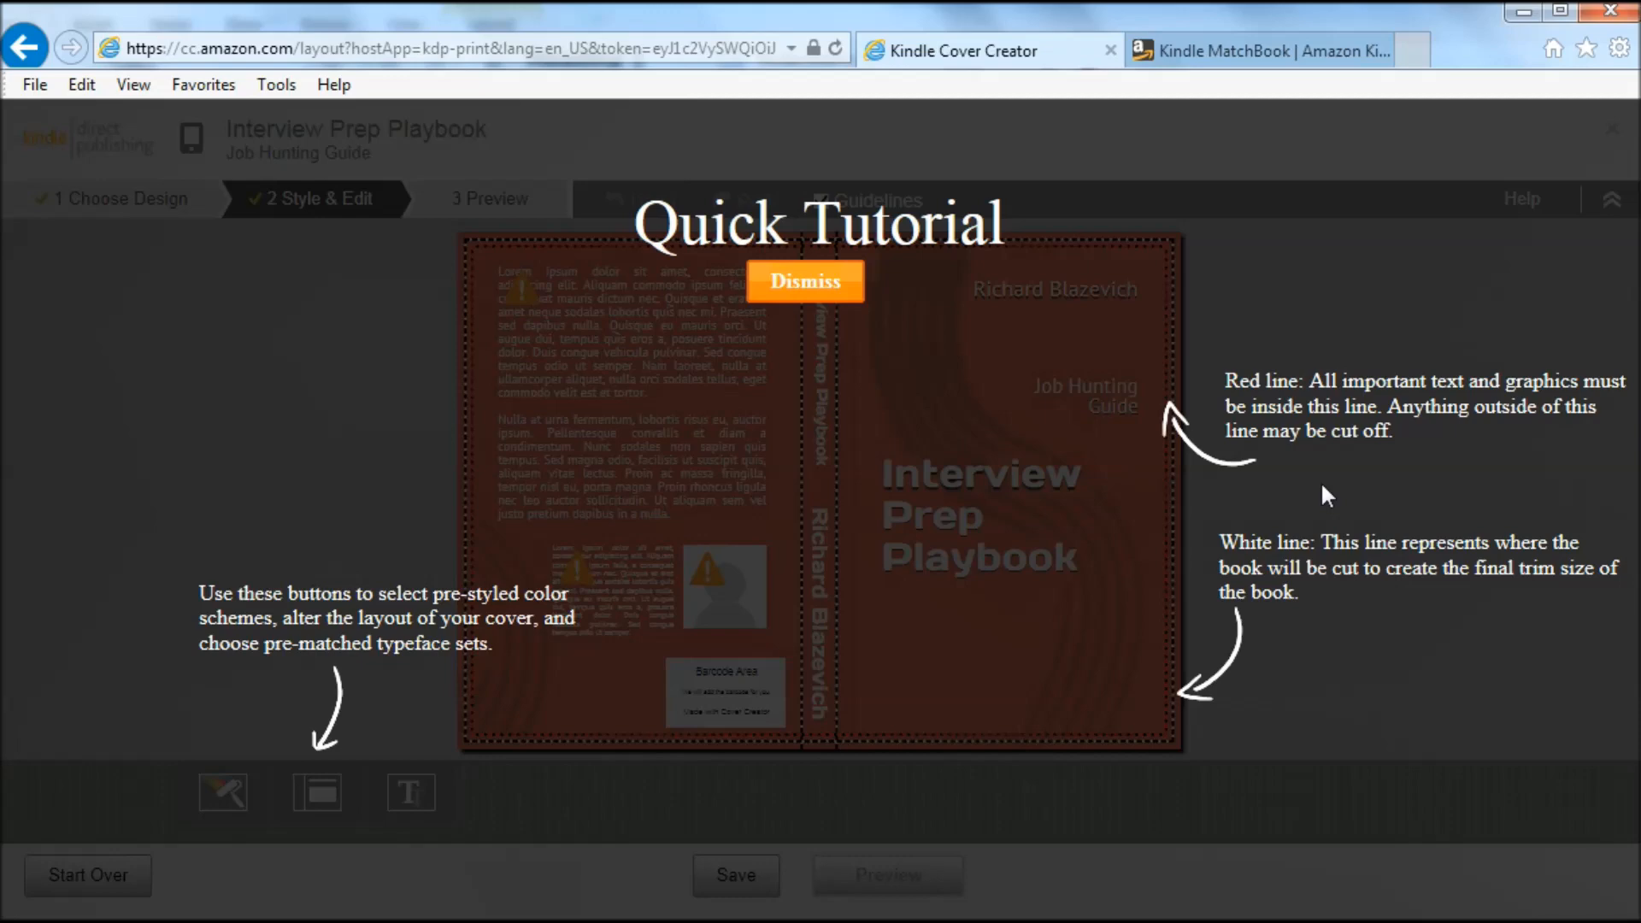
left_click(833, 282)
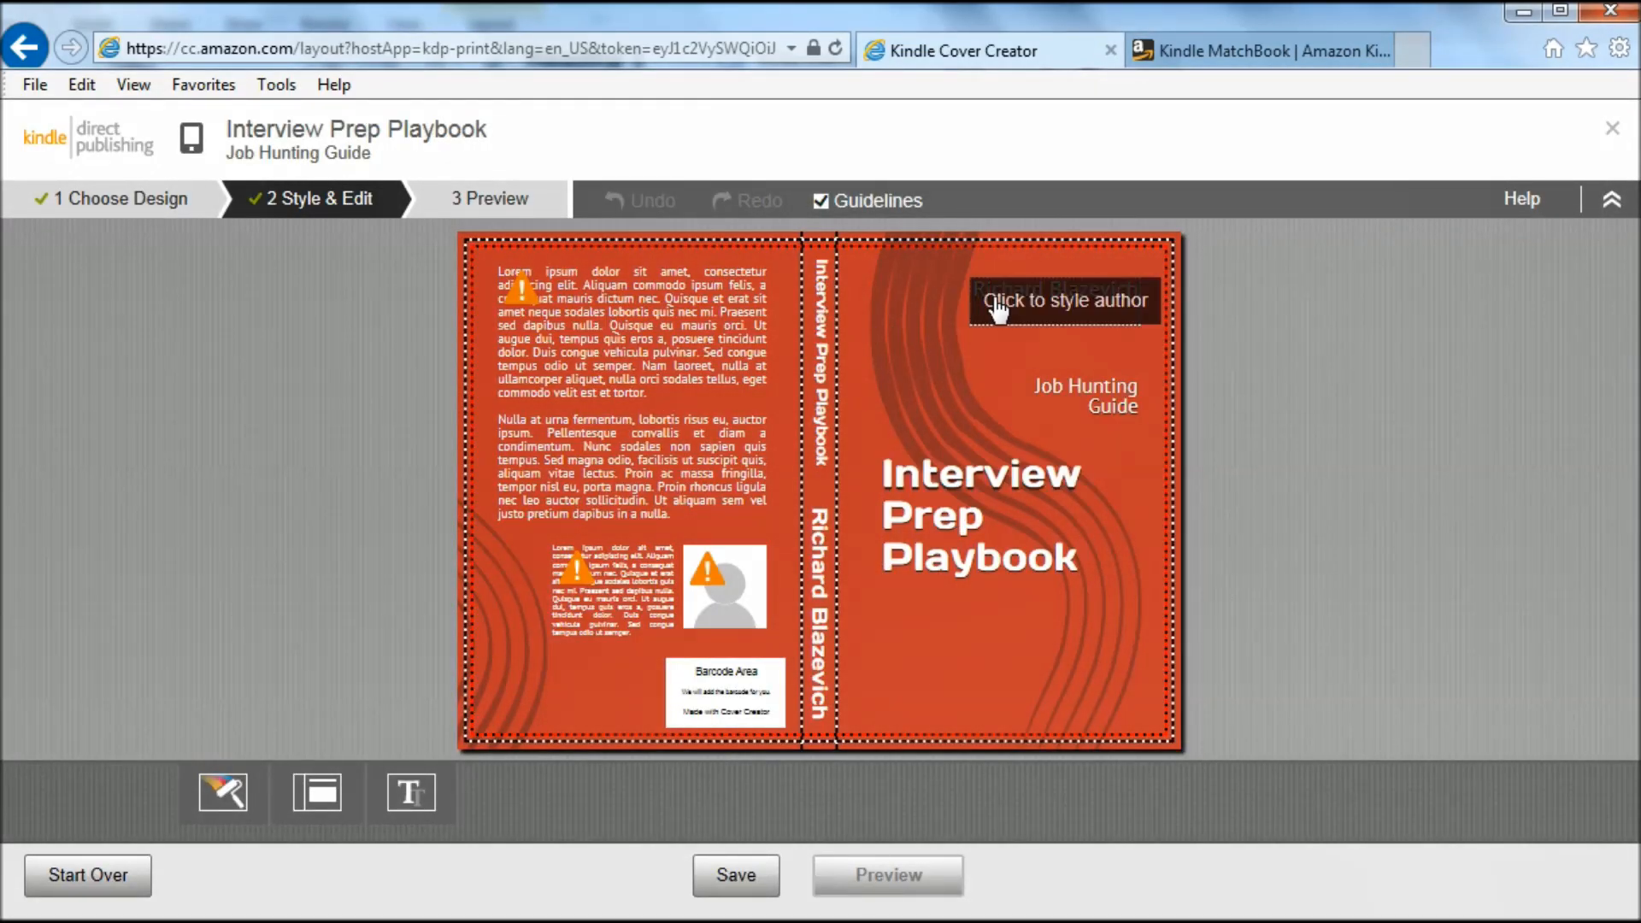
Step: Enter the back-cover text "This book will help you get the job you want. It includes tips for building your job hunting strategy, customizing your resume, and preparing your resume."
left_click(618, 313)
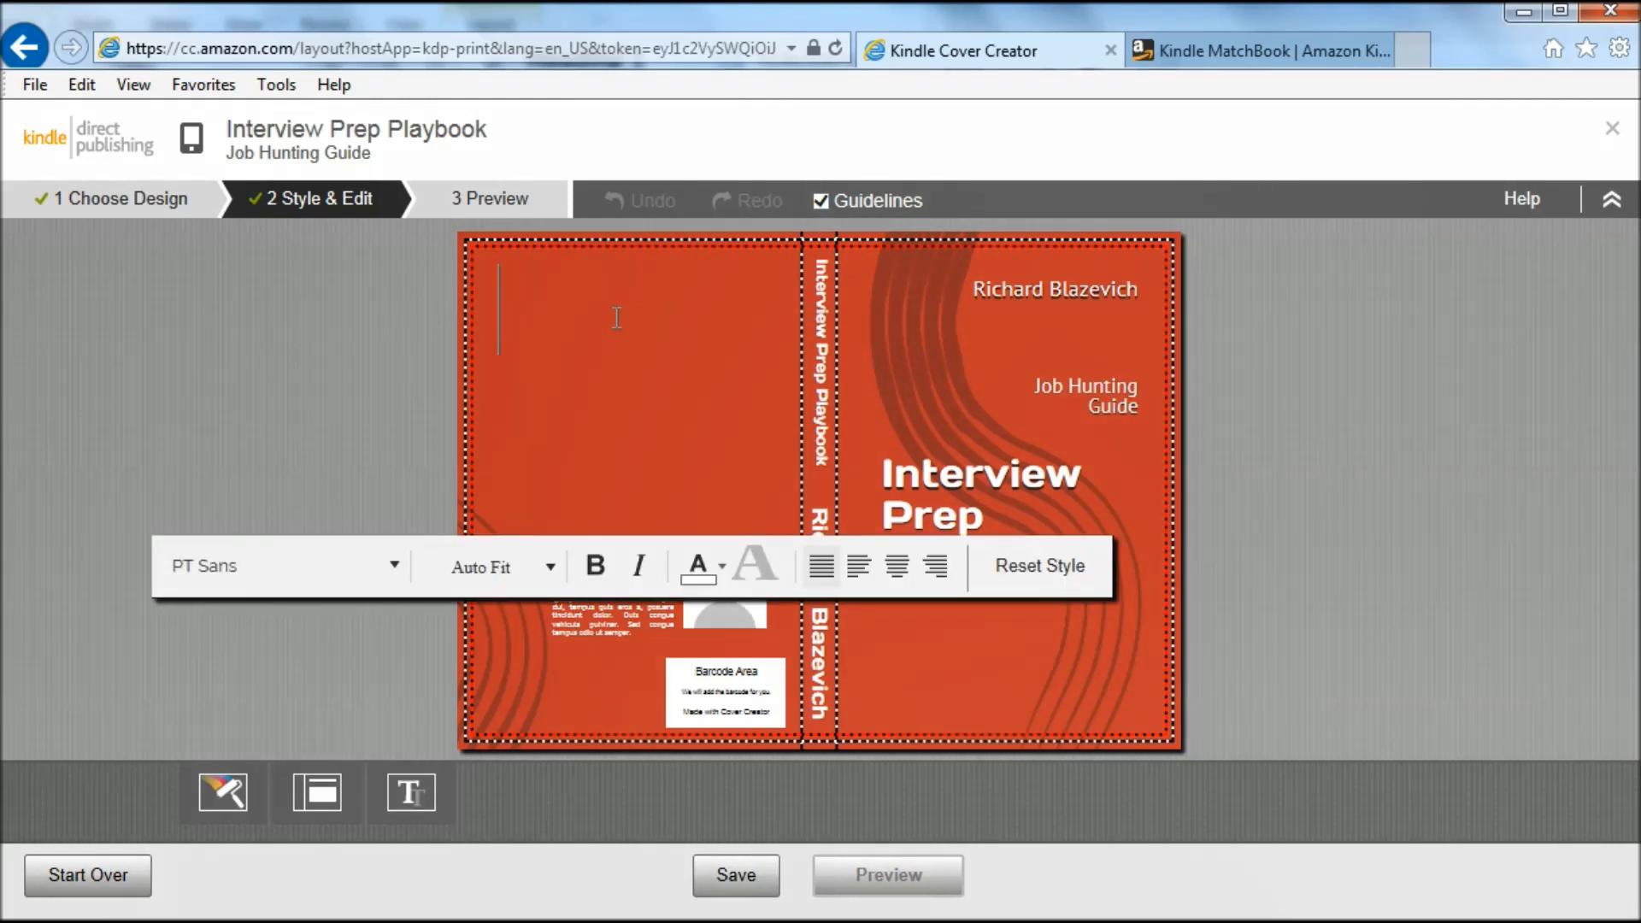
type("This book will help you get the job you want. It includes tips for")
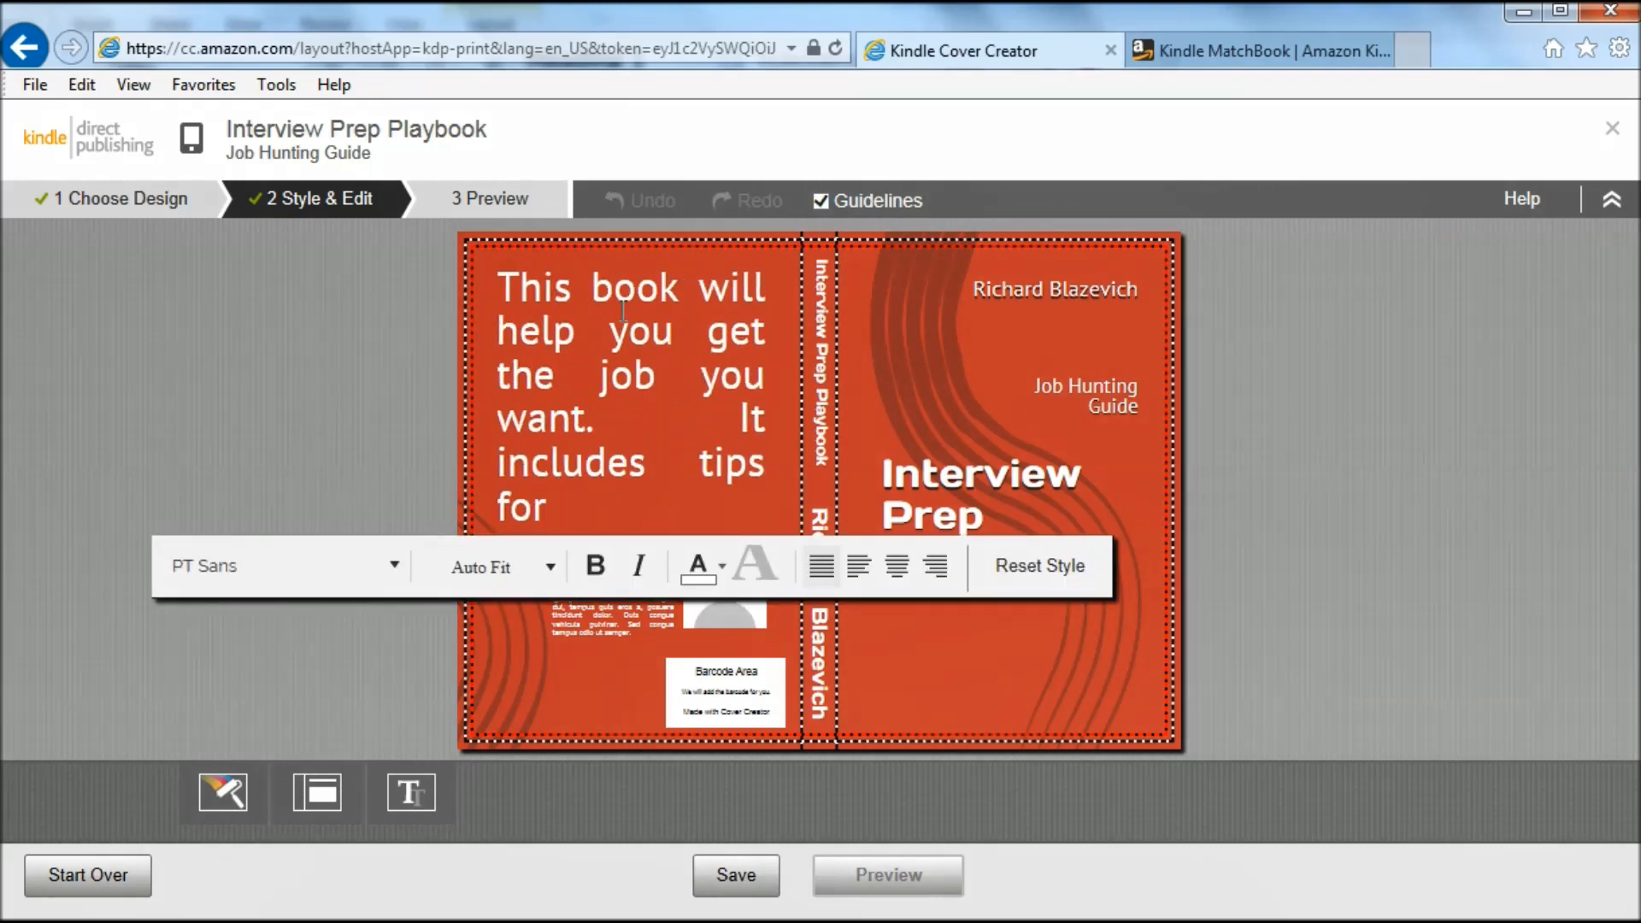
type(" building your job hunting strategy, customizing your resume, and preparing your resume.")
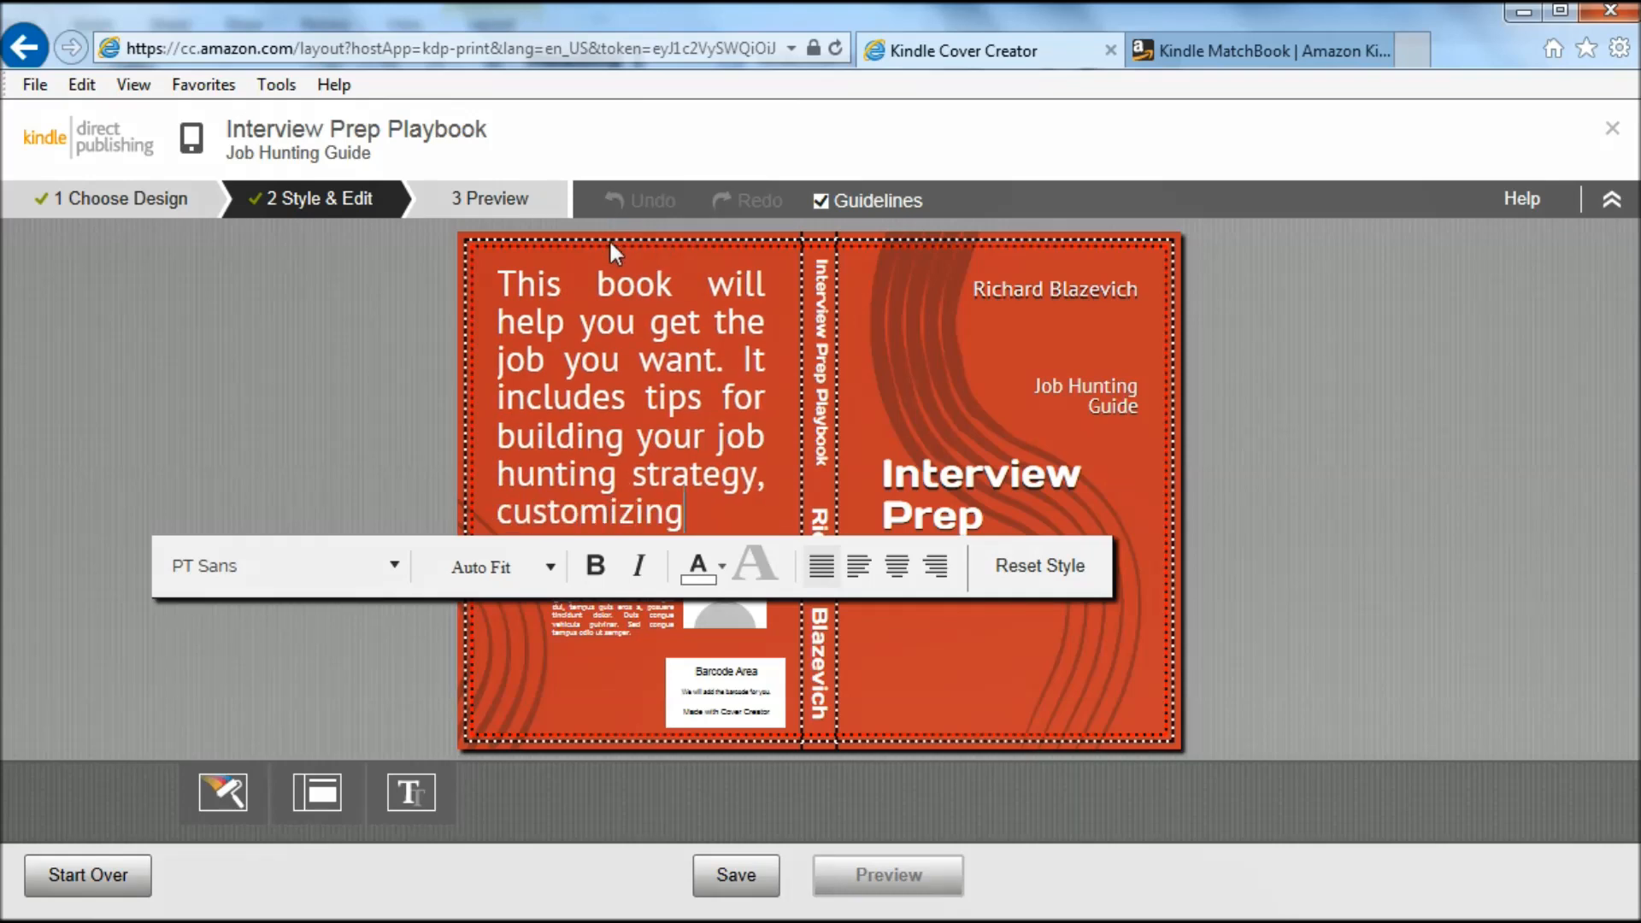
left_click(755, 882)
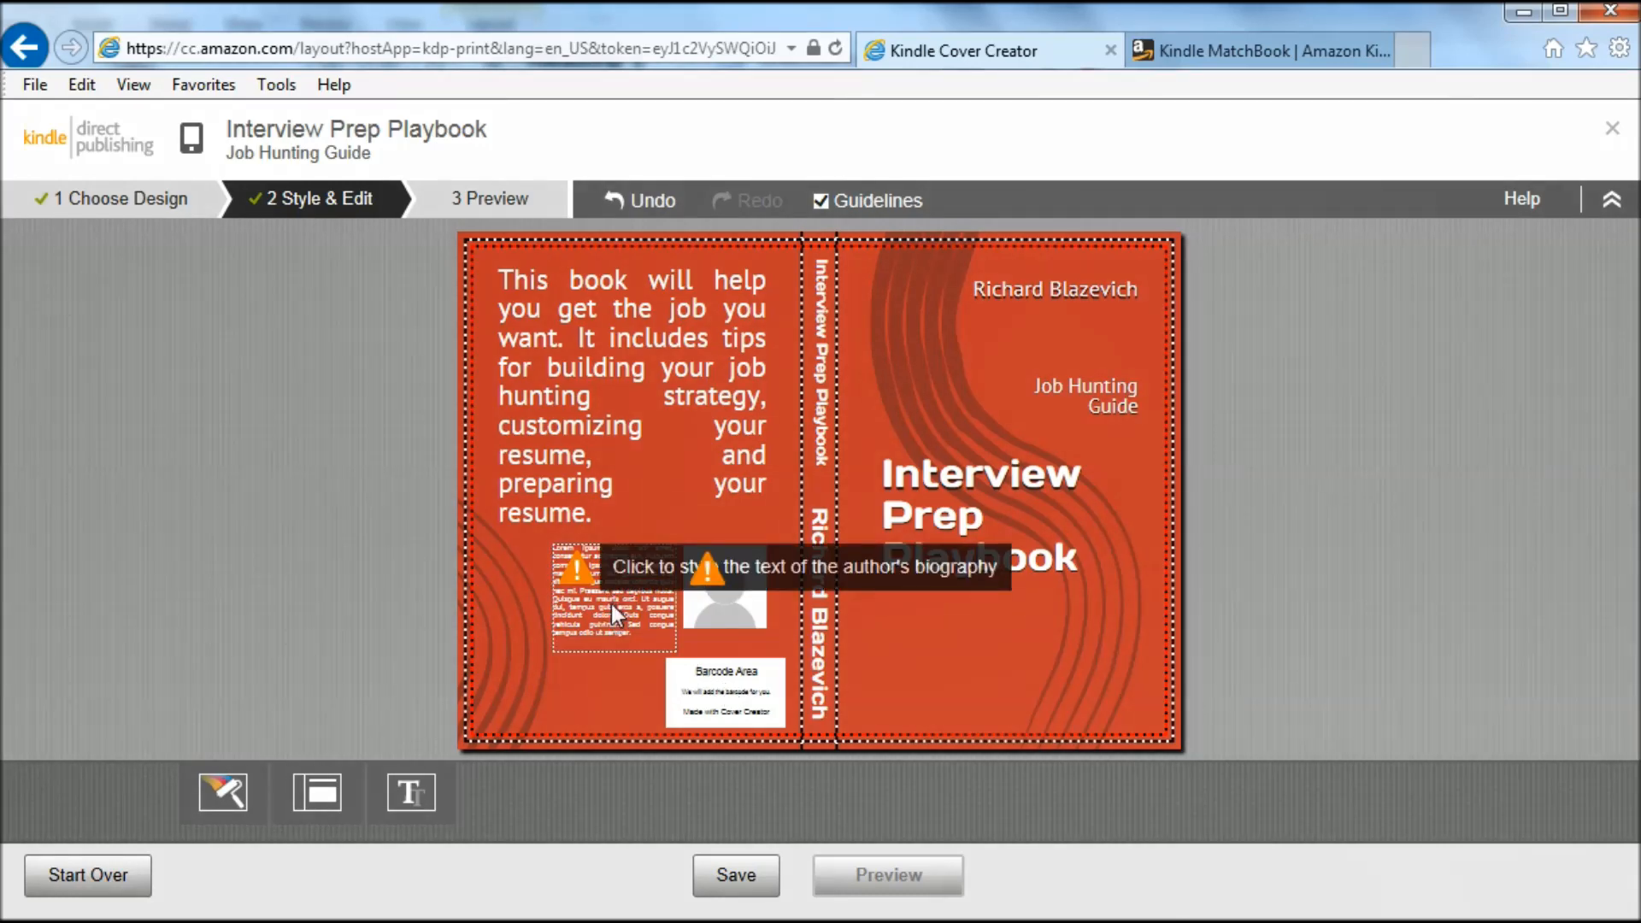
Step: Clear the placeholder author biography and replace the back cover's placeholder portrait with the author photo from the computer
left_click(616, 614)
left_click(732, 592)
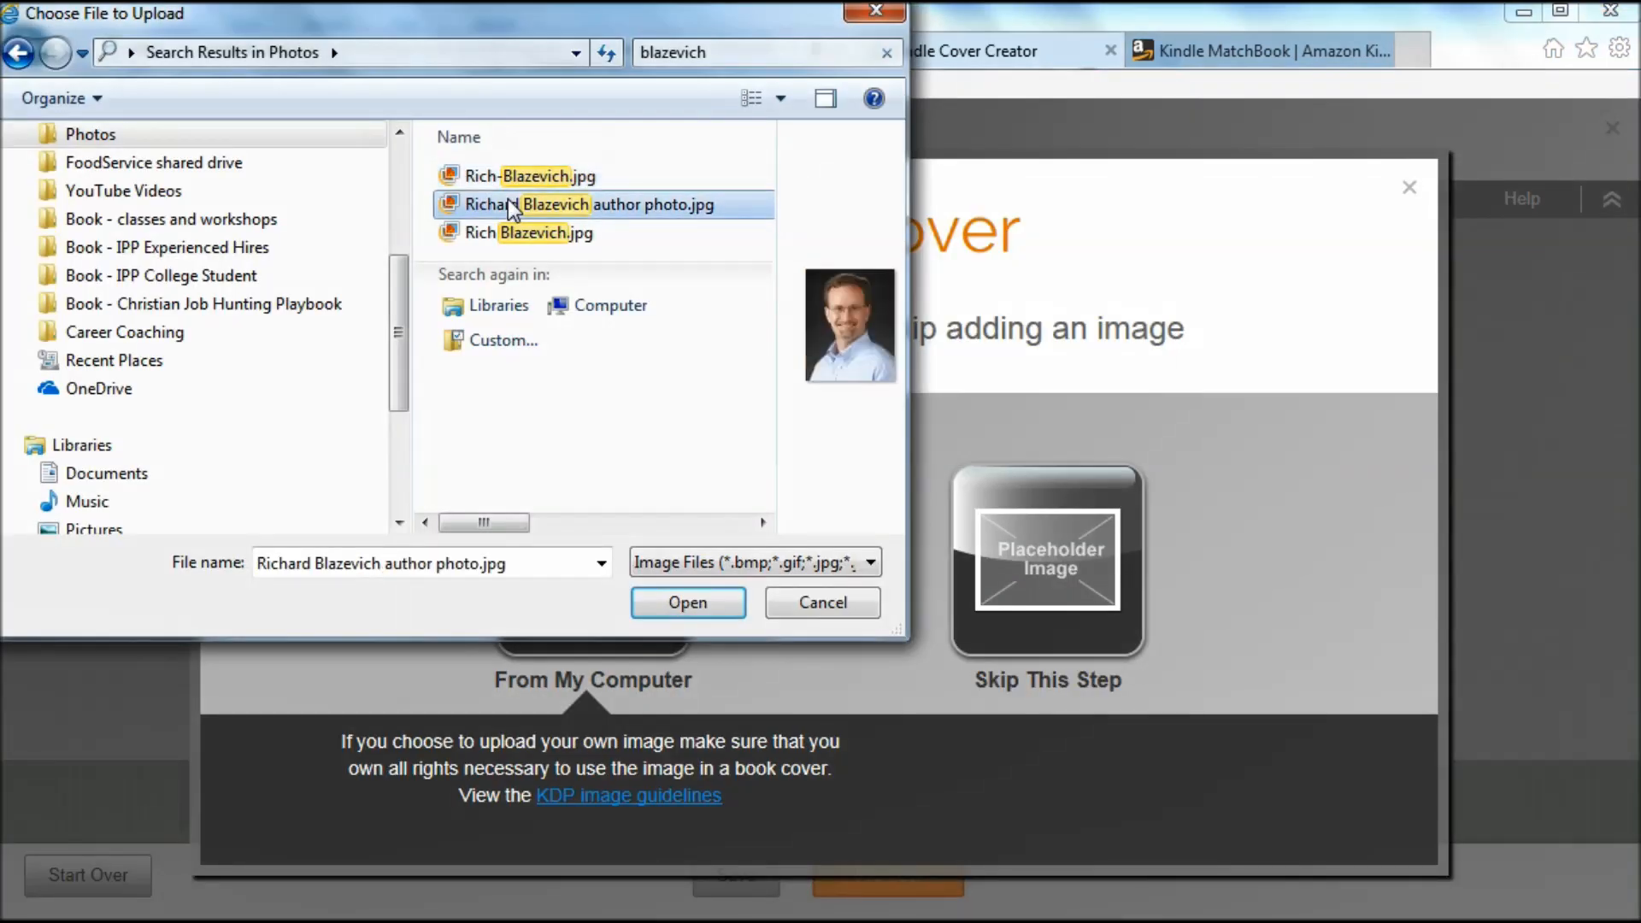
double_click(511, 205)
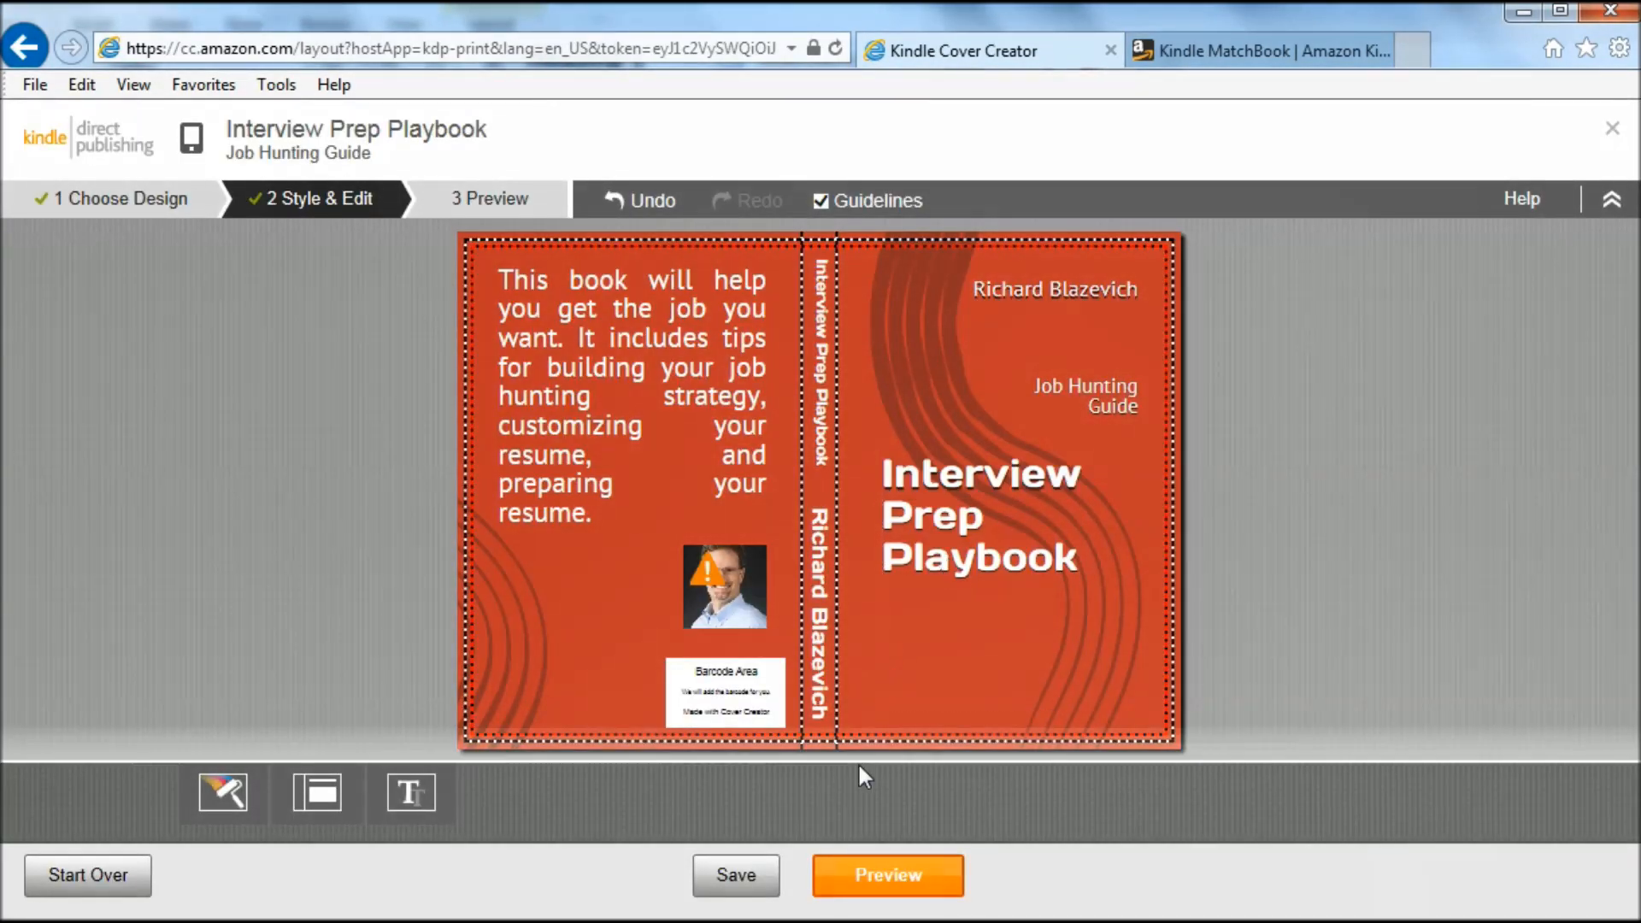
Step: Preview the full cover and start the design over, confirming the reset of layout, color and font choices
left_click(863, 889)
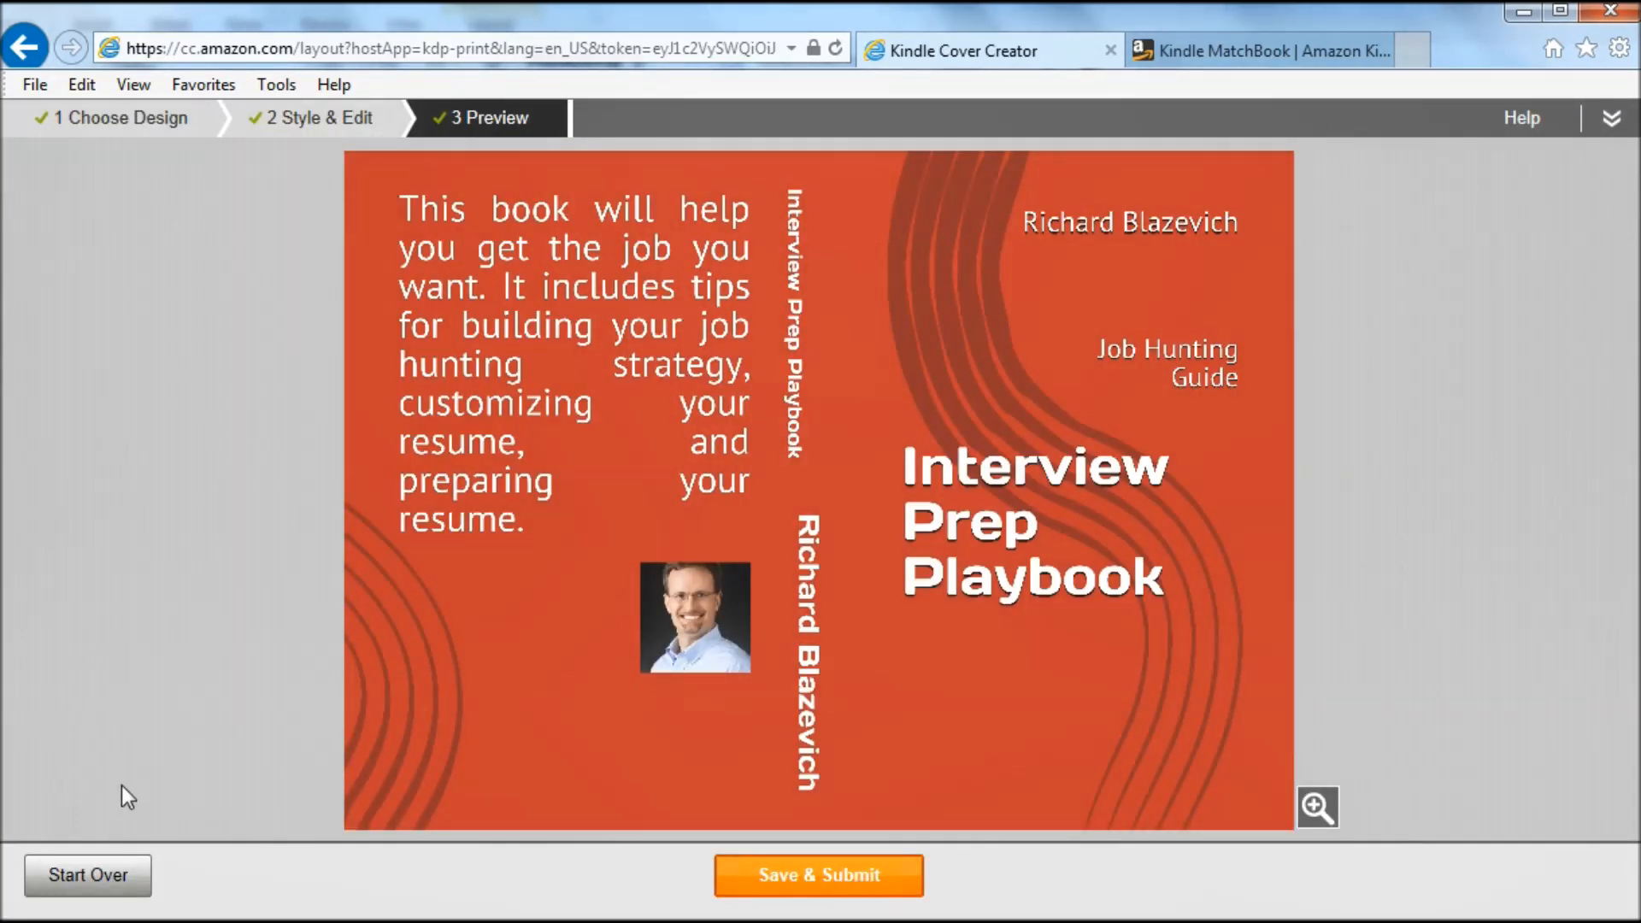
left_click(95, 877)
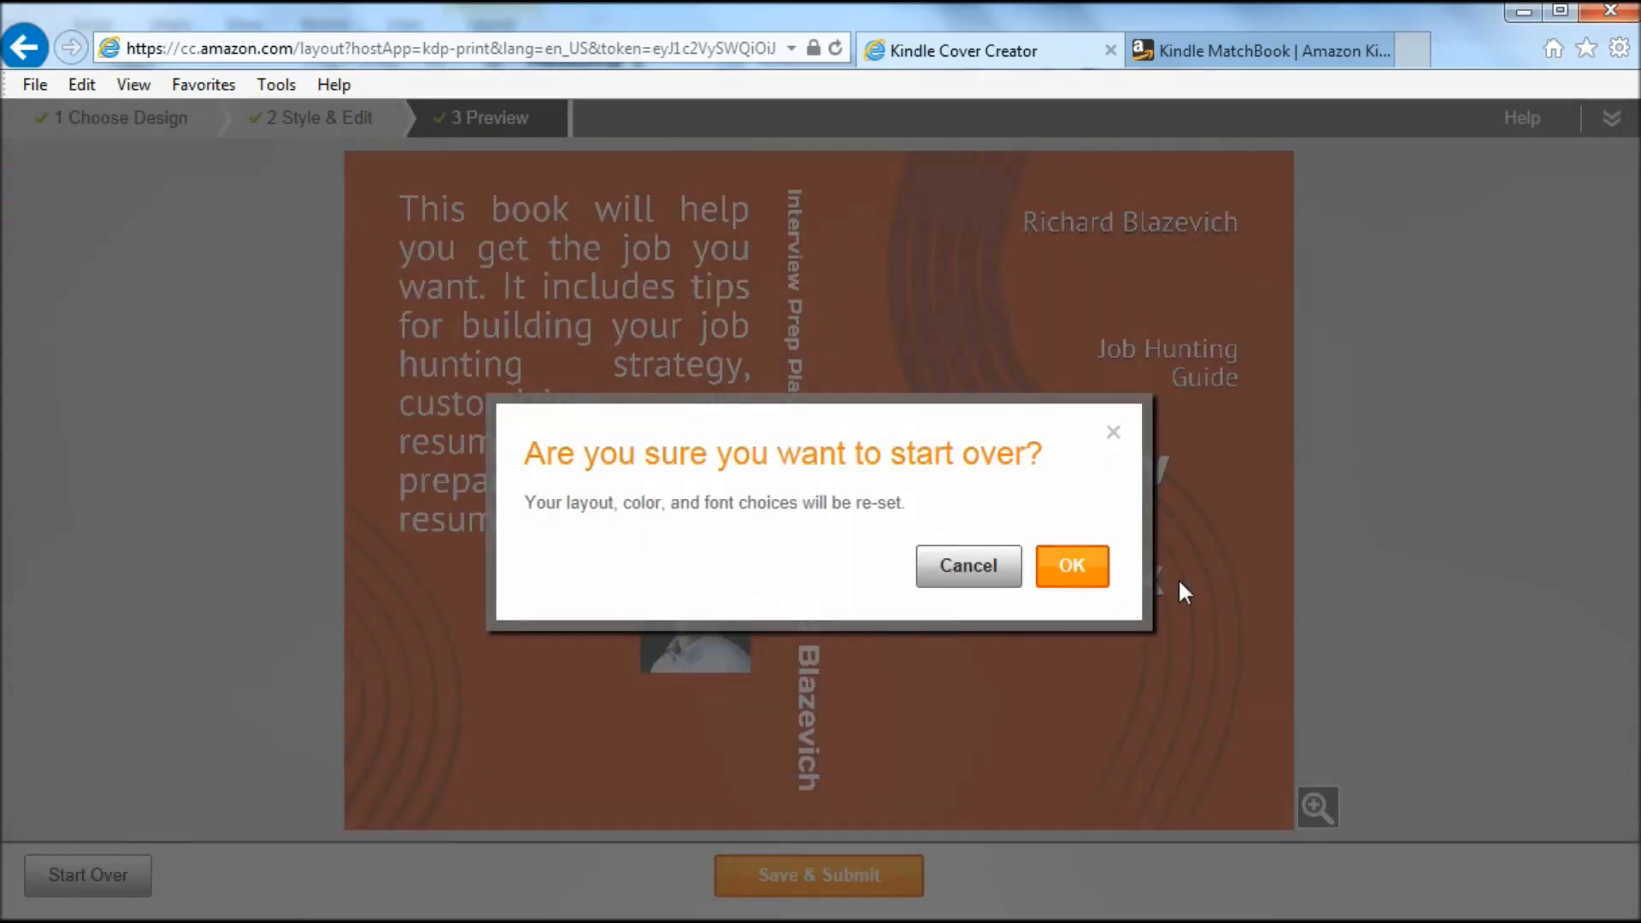
left_click(1071, 567)
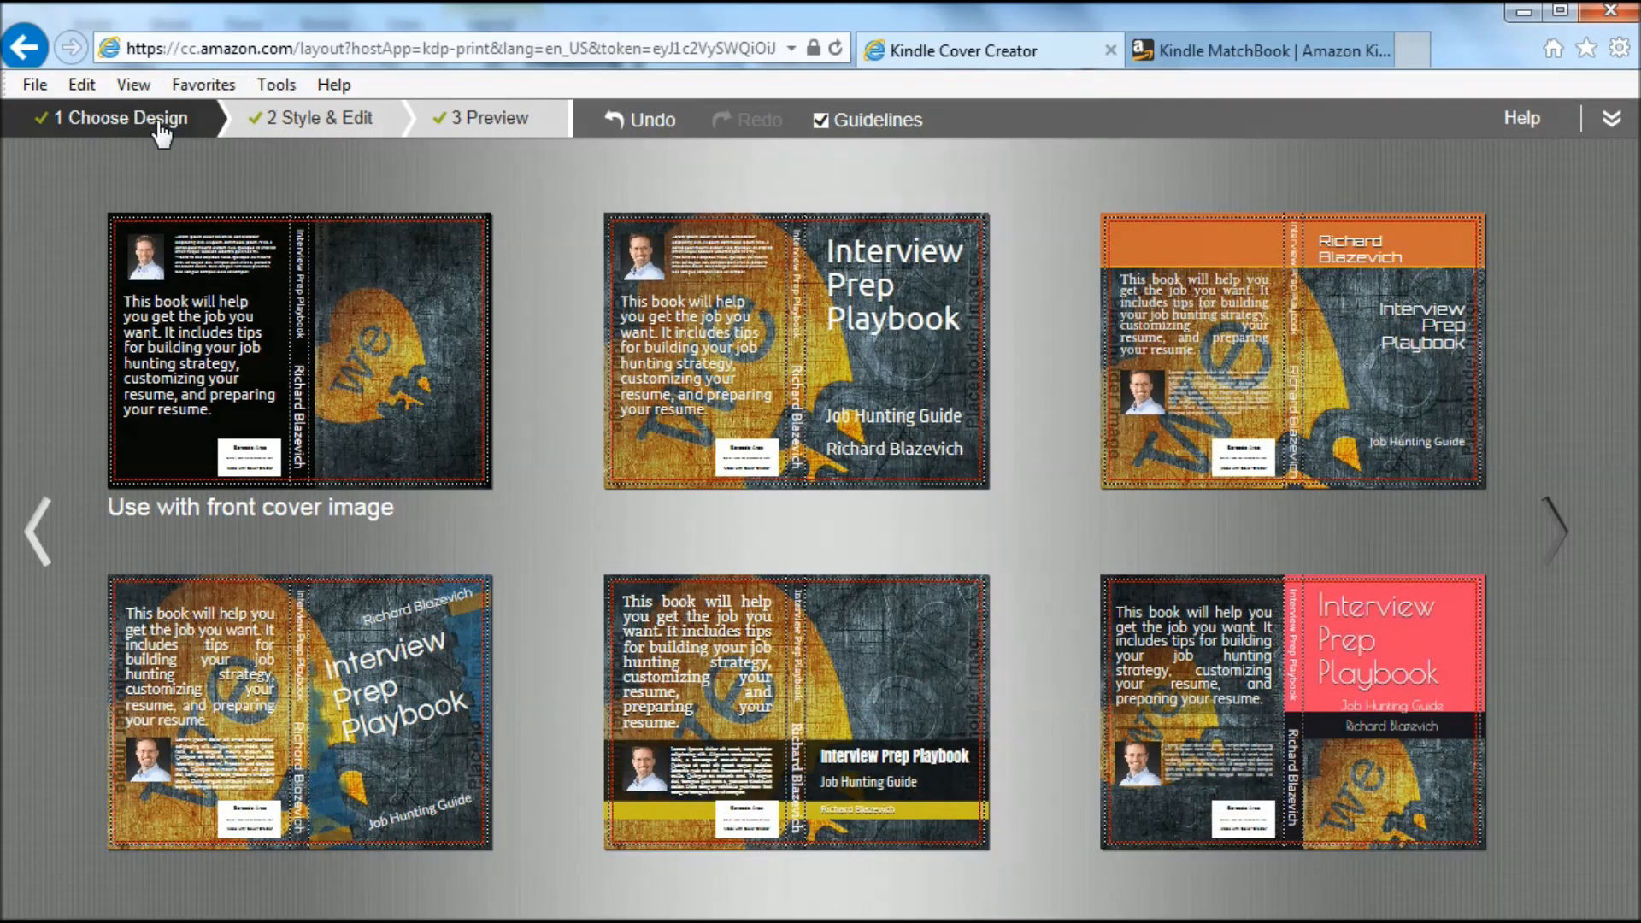
Step: Leave Cover Creator and upload the existing print-ready cover paperback_cover2ndCMYK.pdf as the paperback's cover
left_click(35, 44)
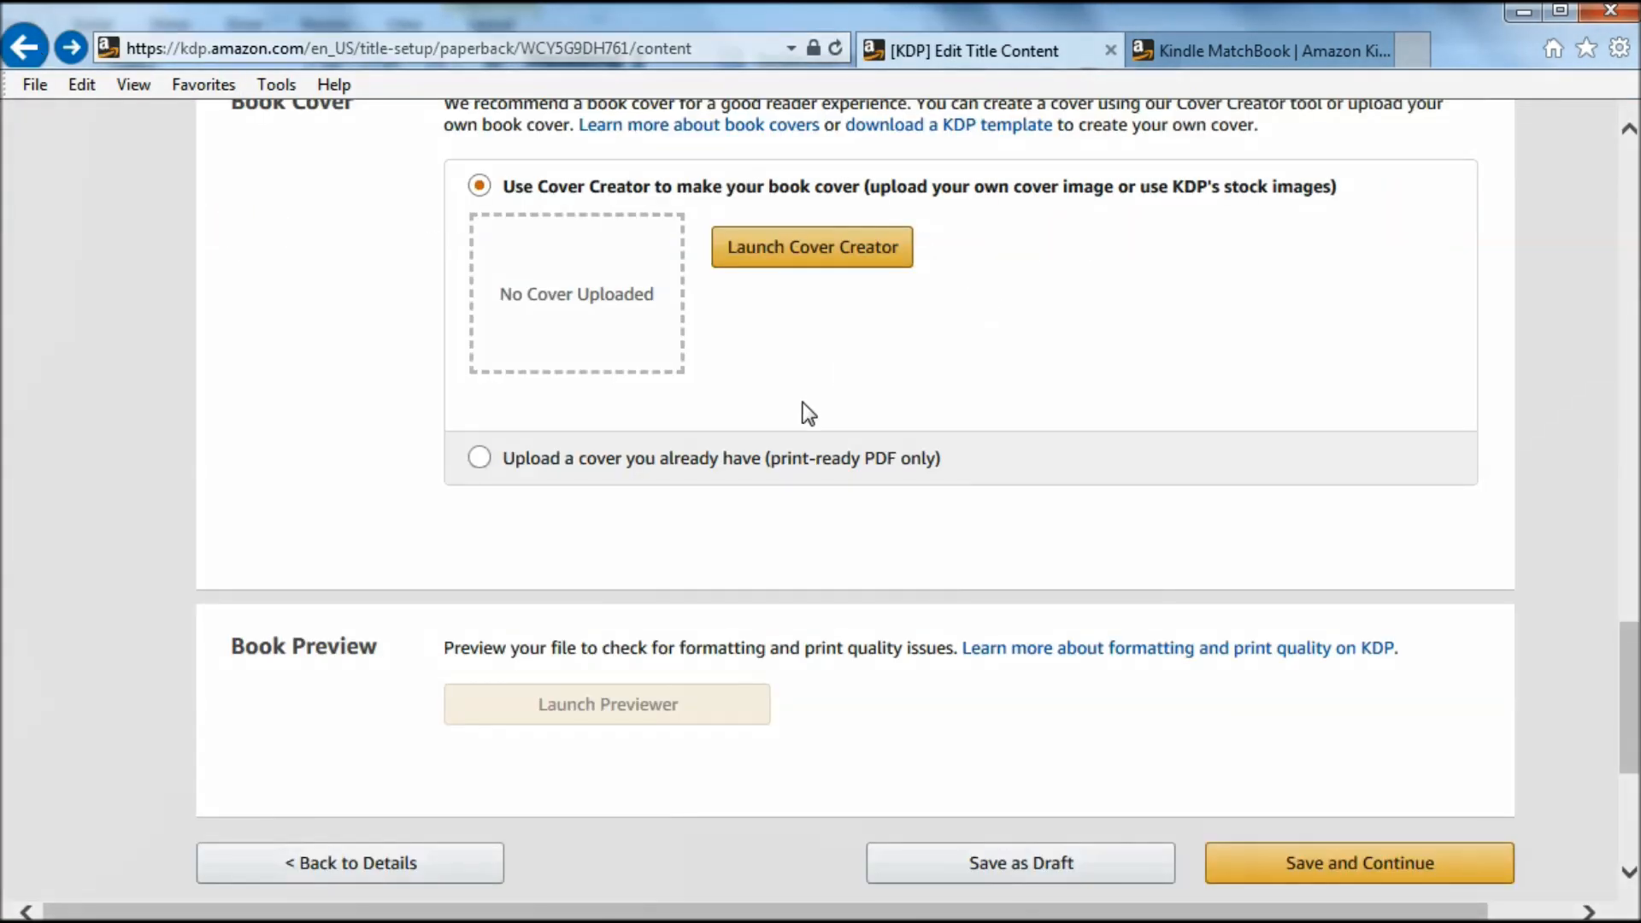
left_click(480, 458)
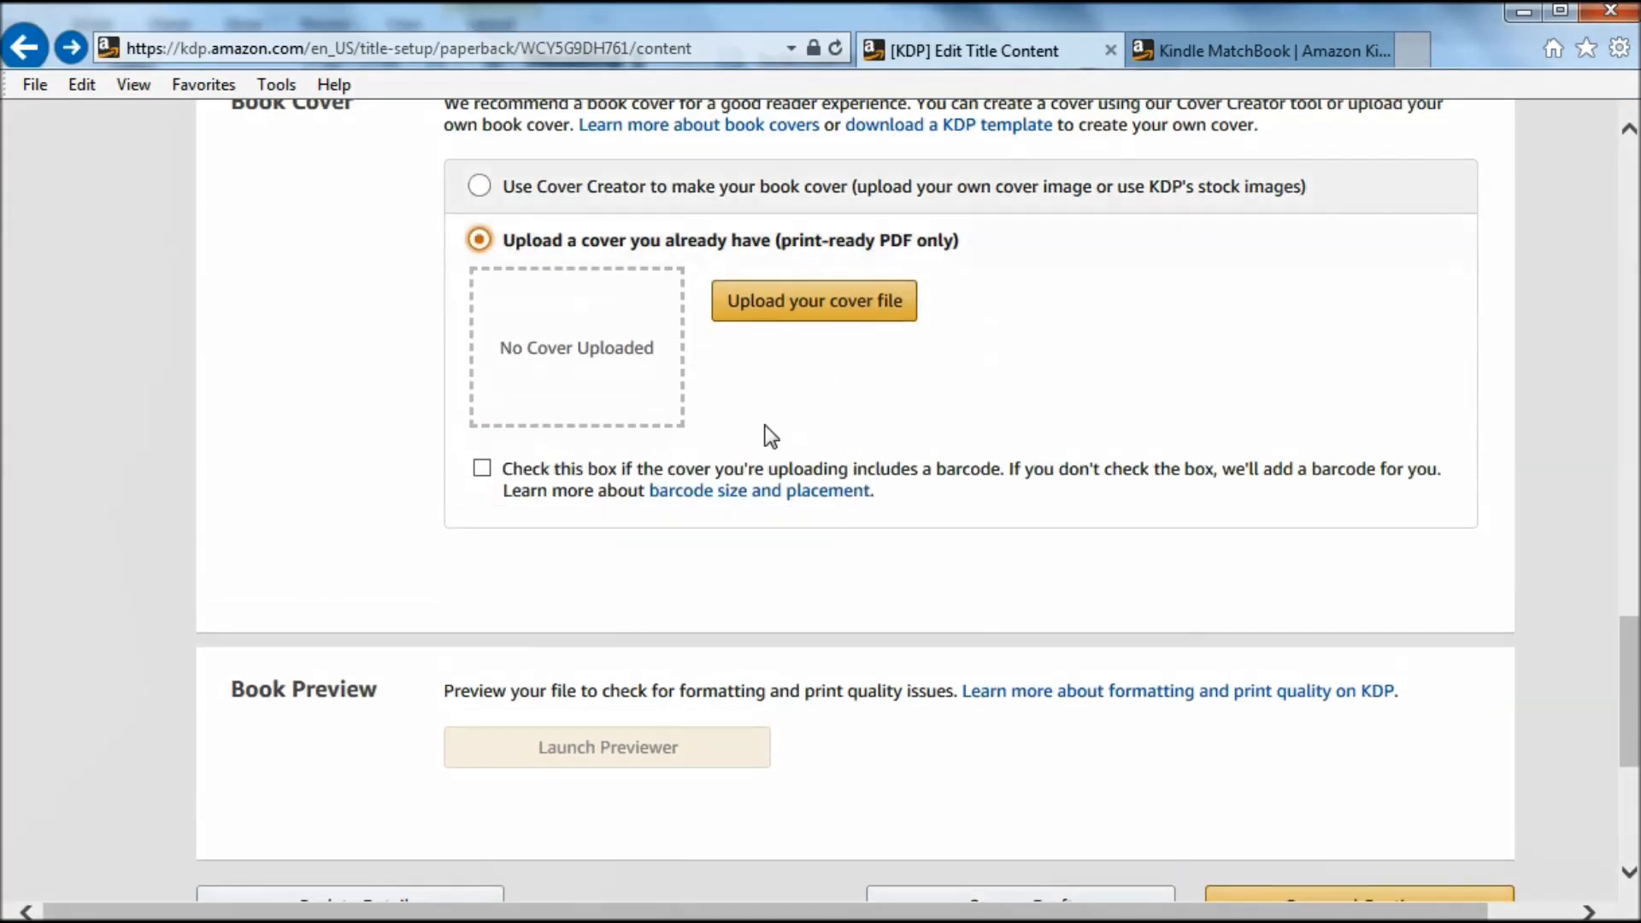
left_click(850, 306)
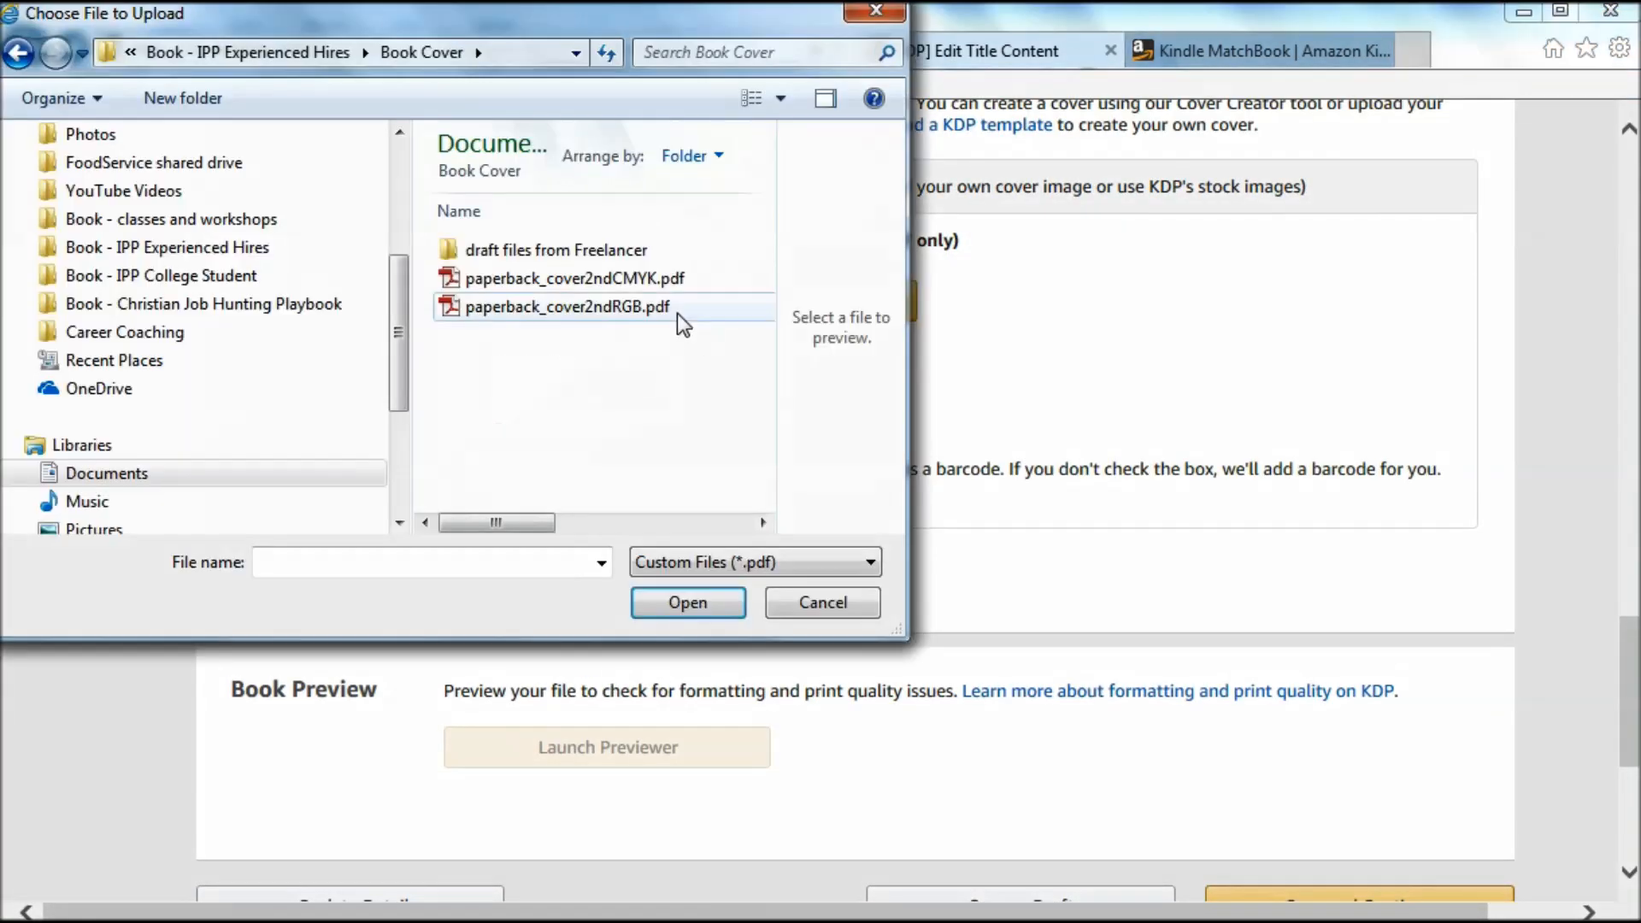
double_click(653, 275)
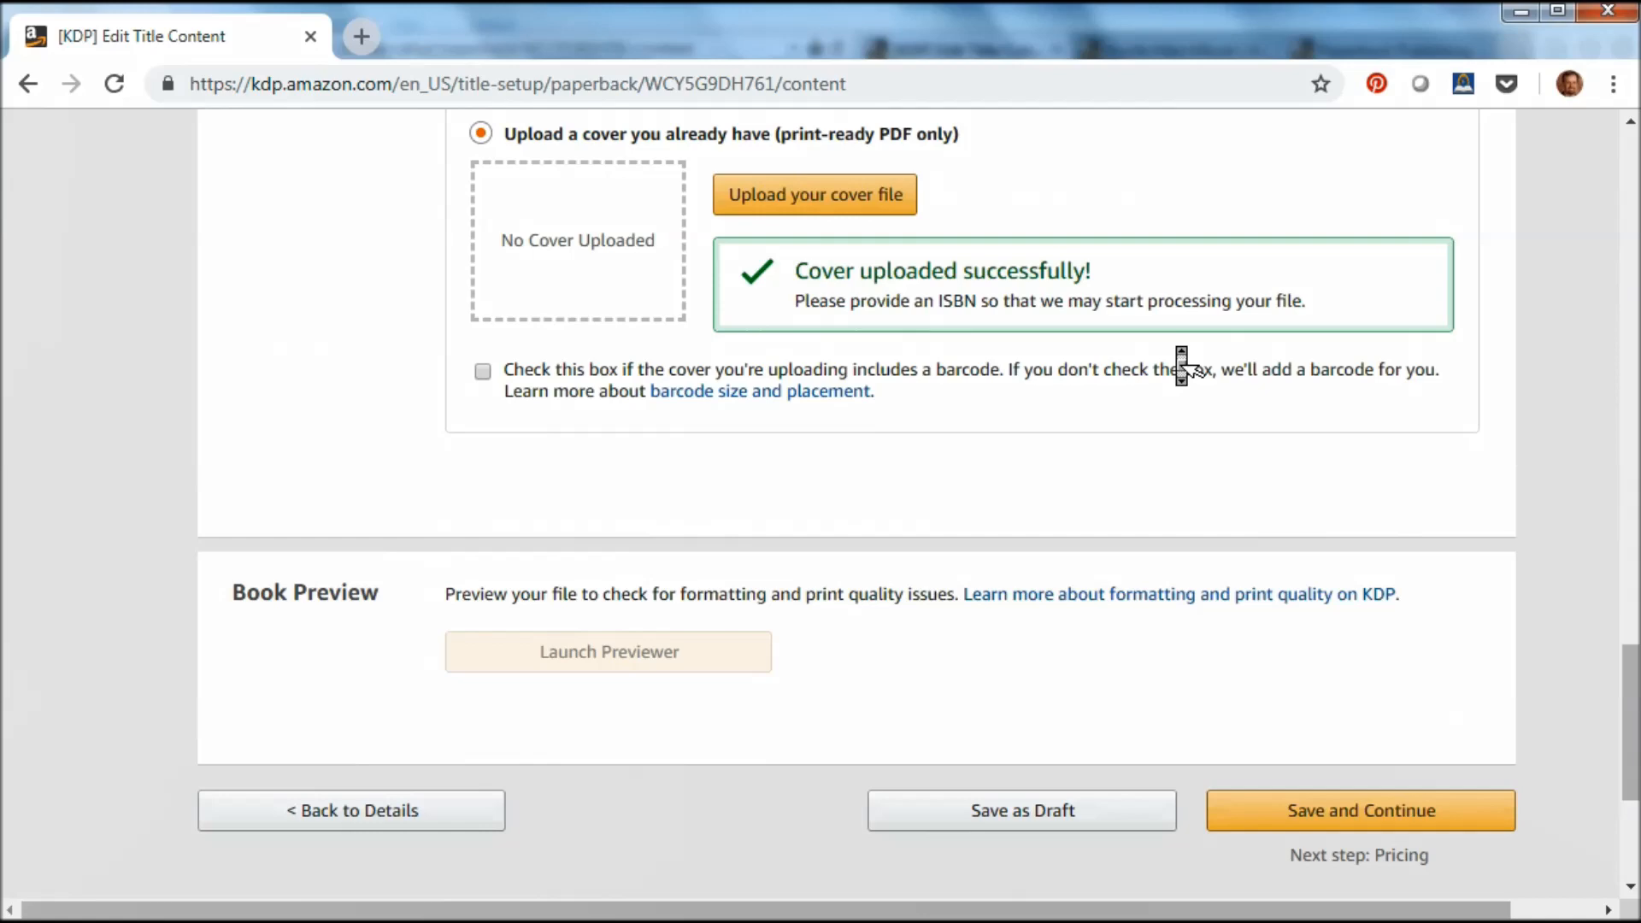
Step: Assign a free KDP ISBN to the paperback
scroll(1181, 366, "up", 20)
scroll(1181, 366, "down", 3)
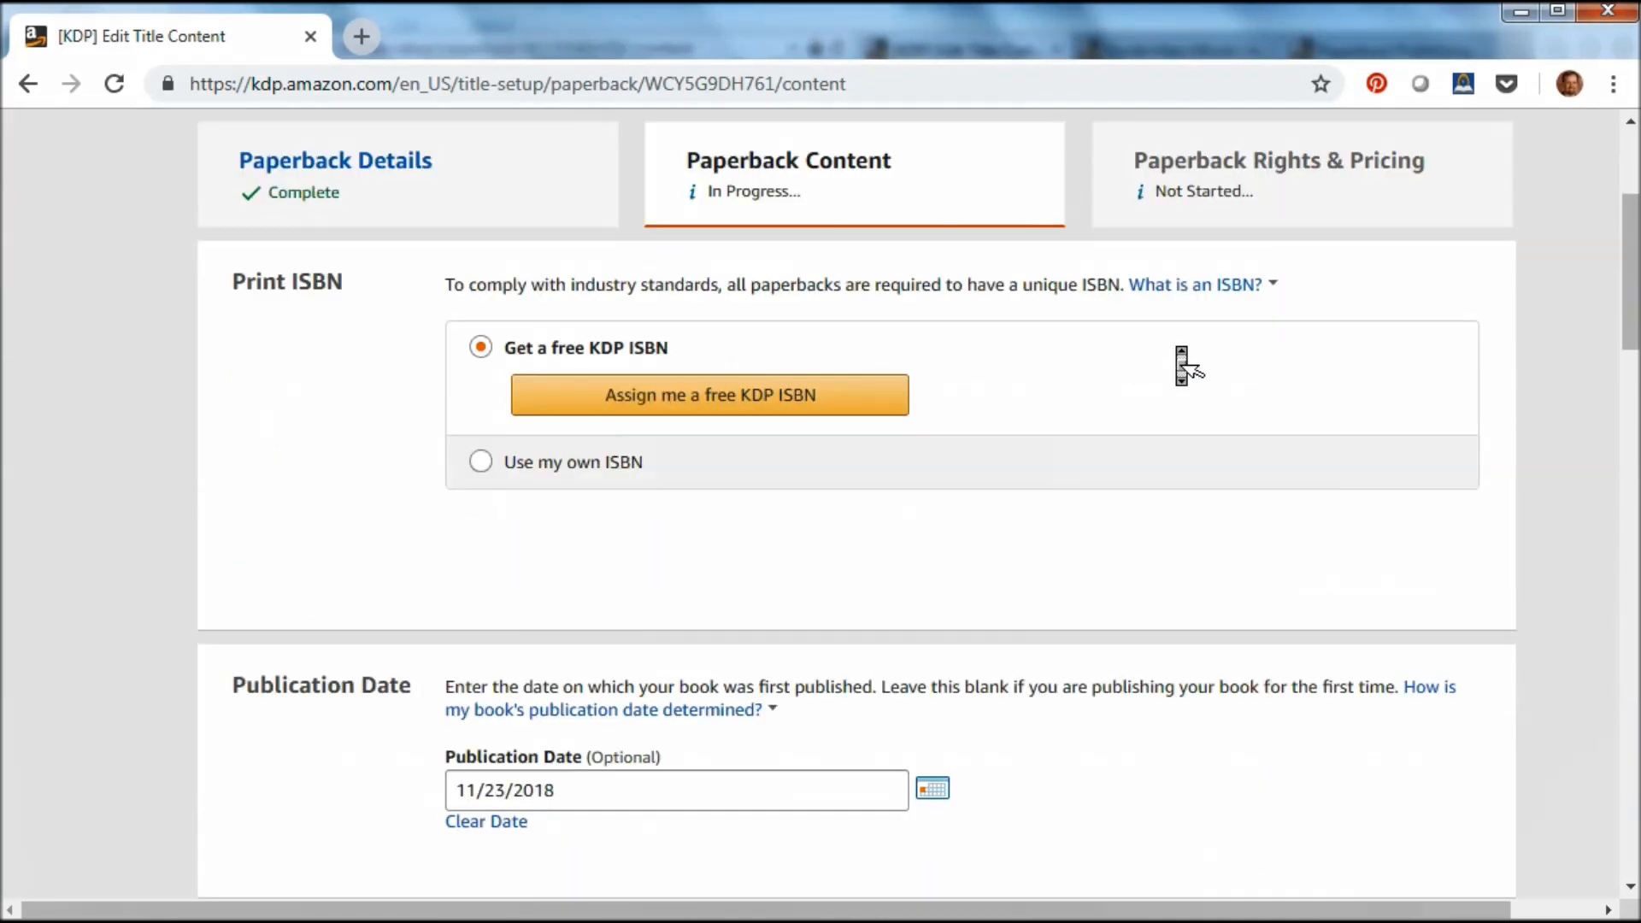
left_click(780, 407)
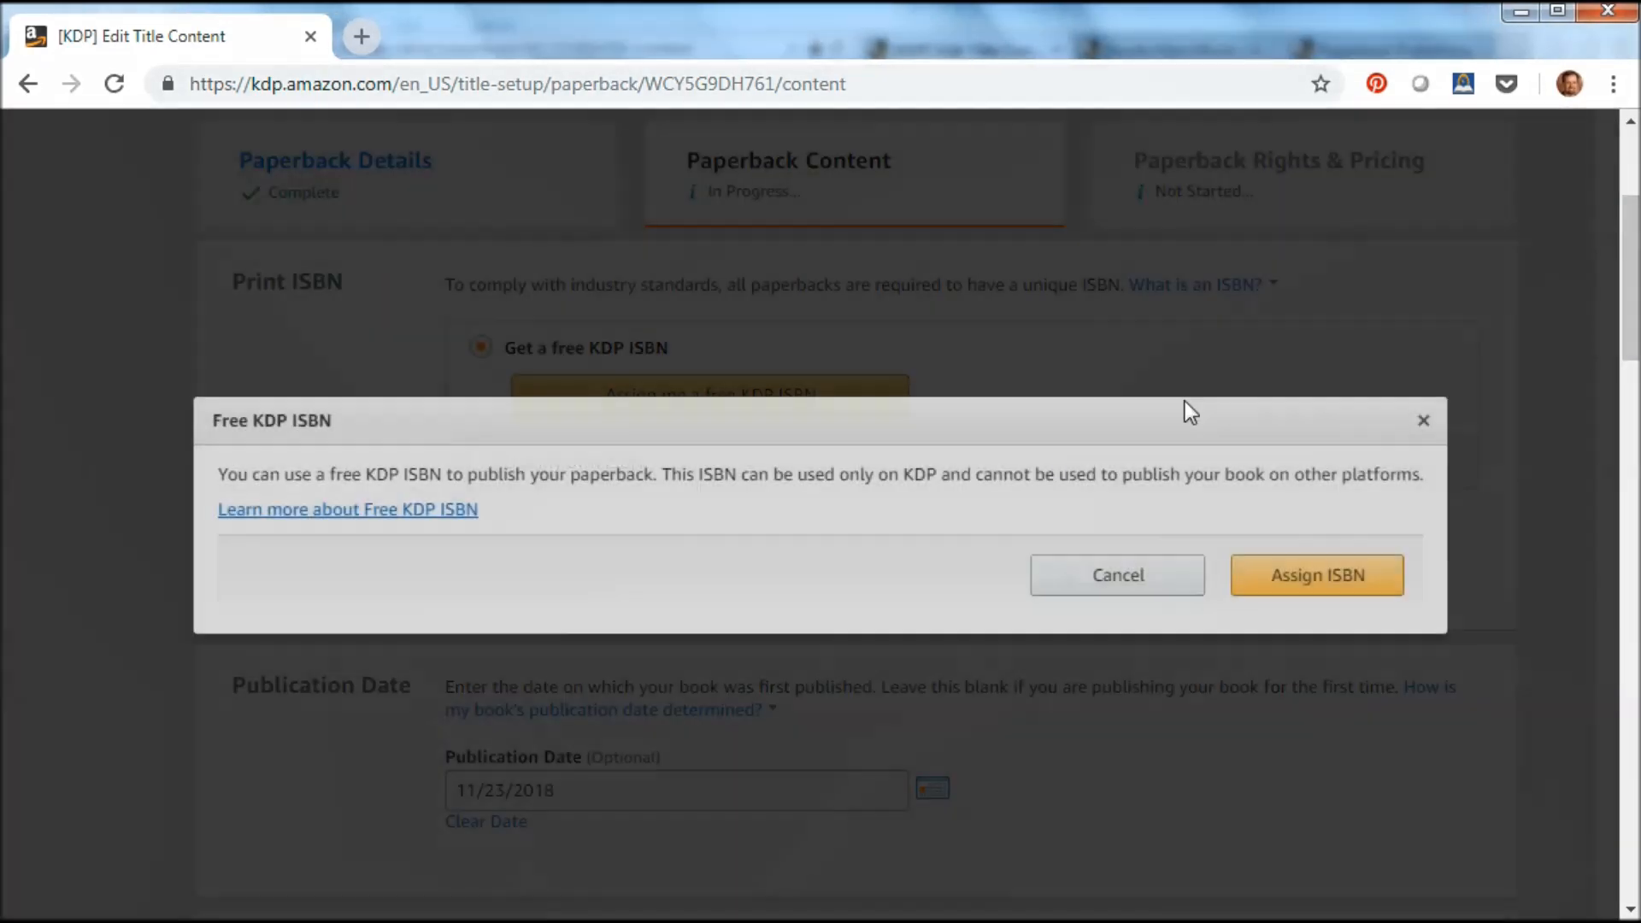
left_click(1340, 583)
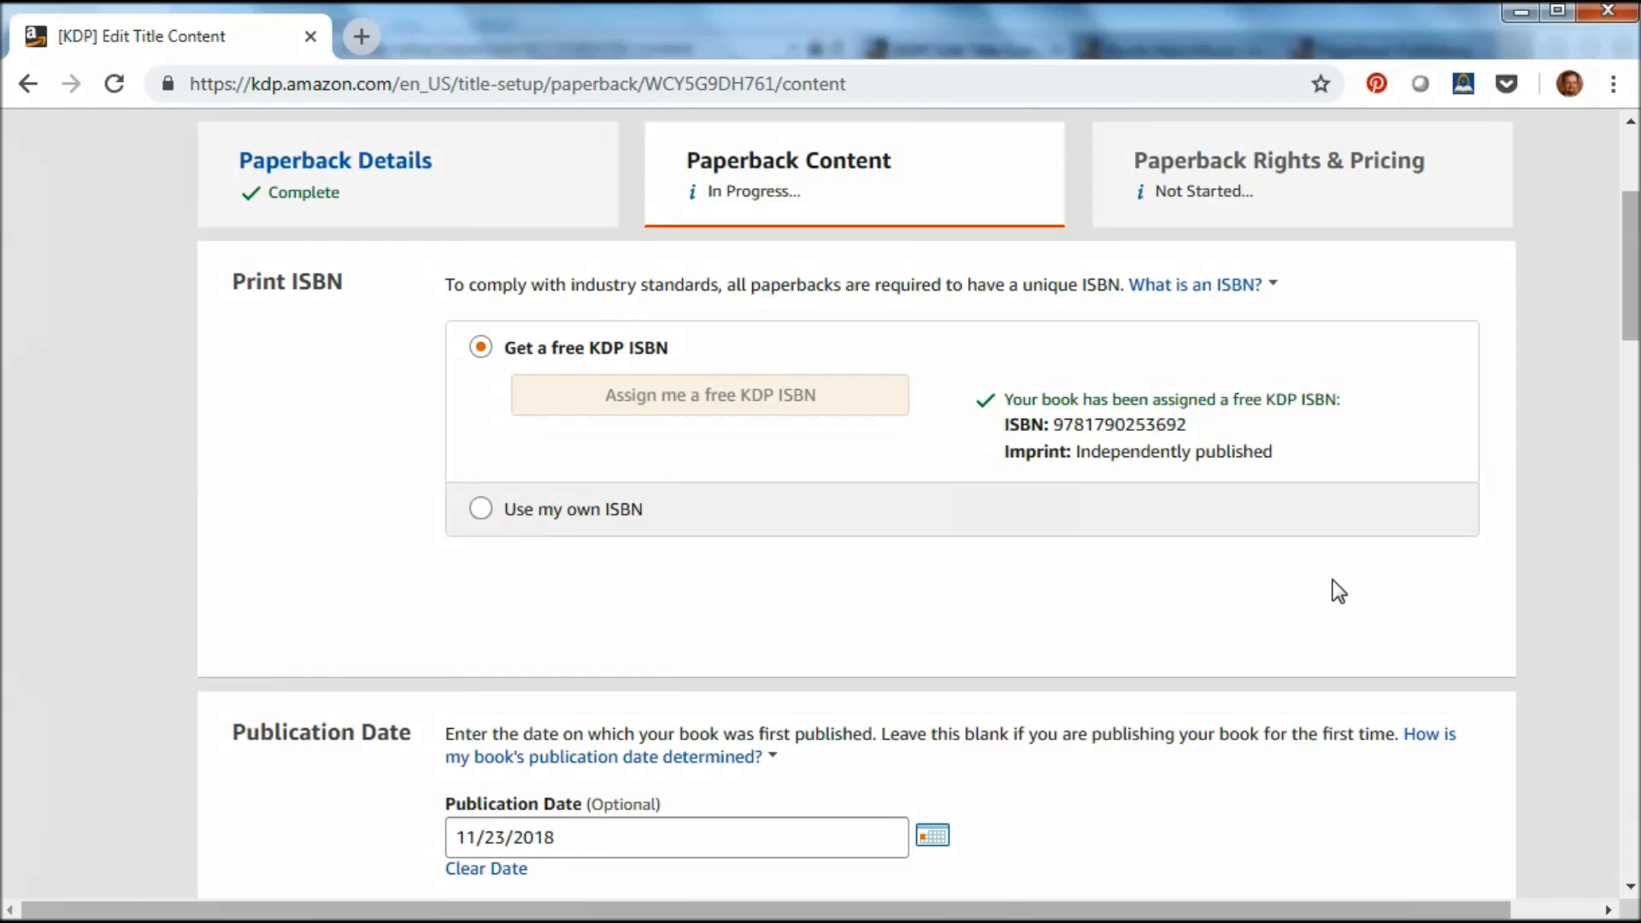
Step: Launch the print previewer, page through the paperback from the cover to pages 18-19, and approve the proof
middle_click(1338, 598)
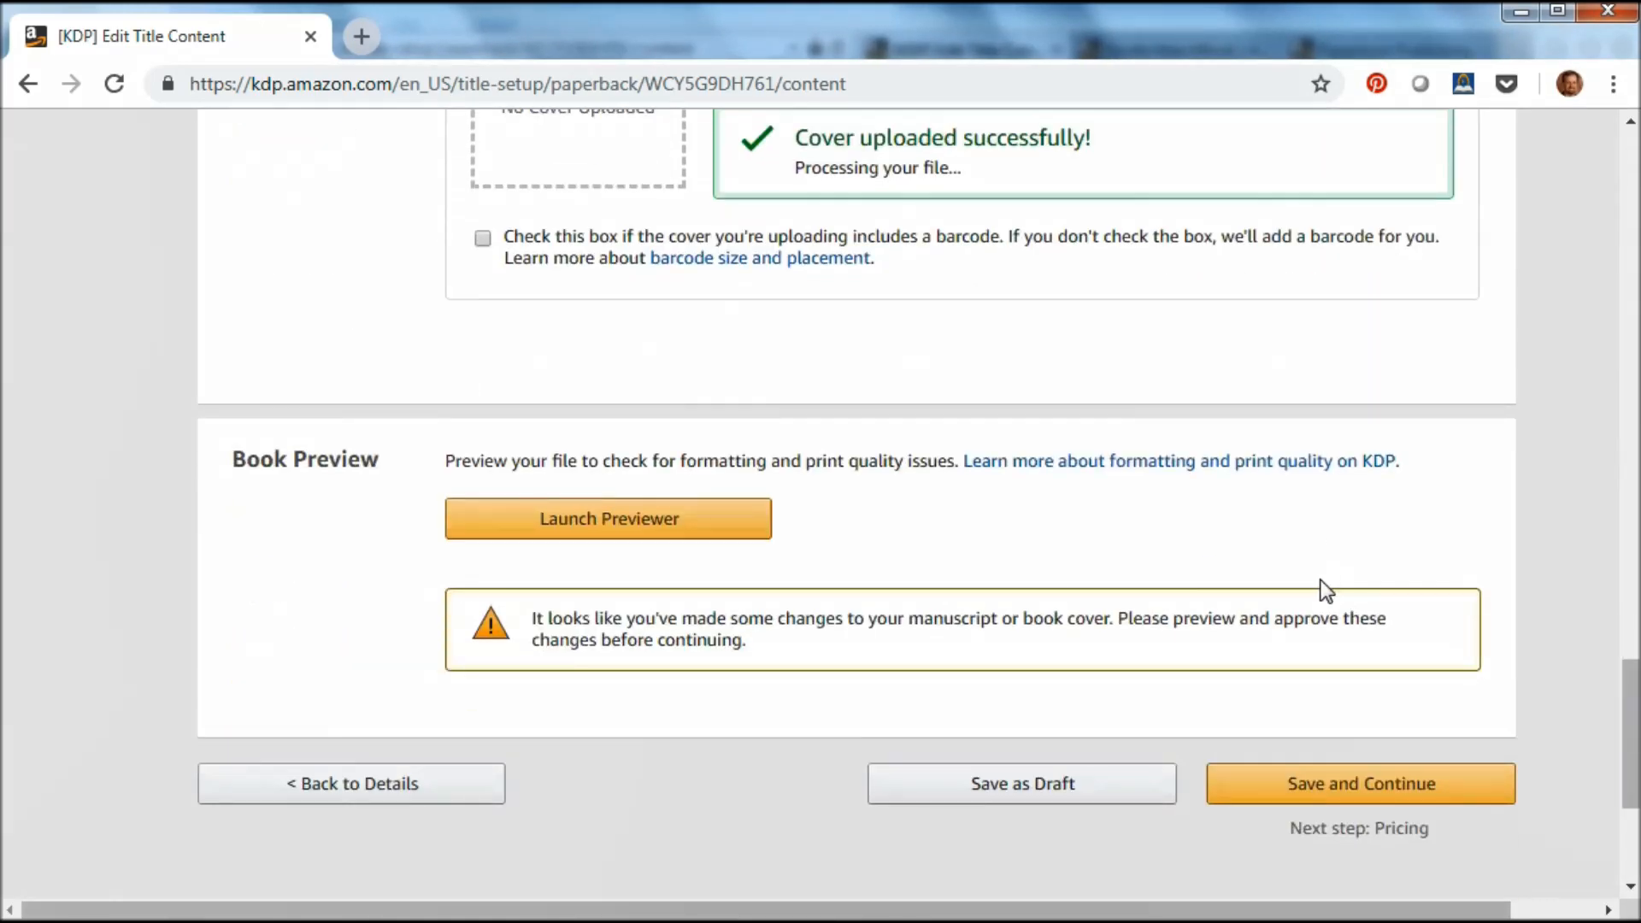
left_click(667, 541)
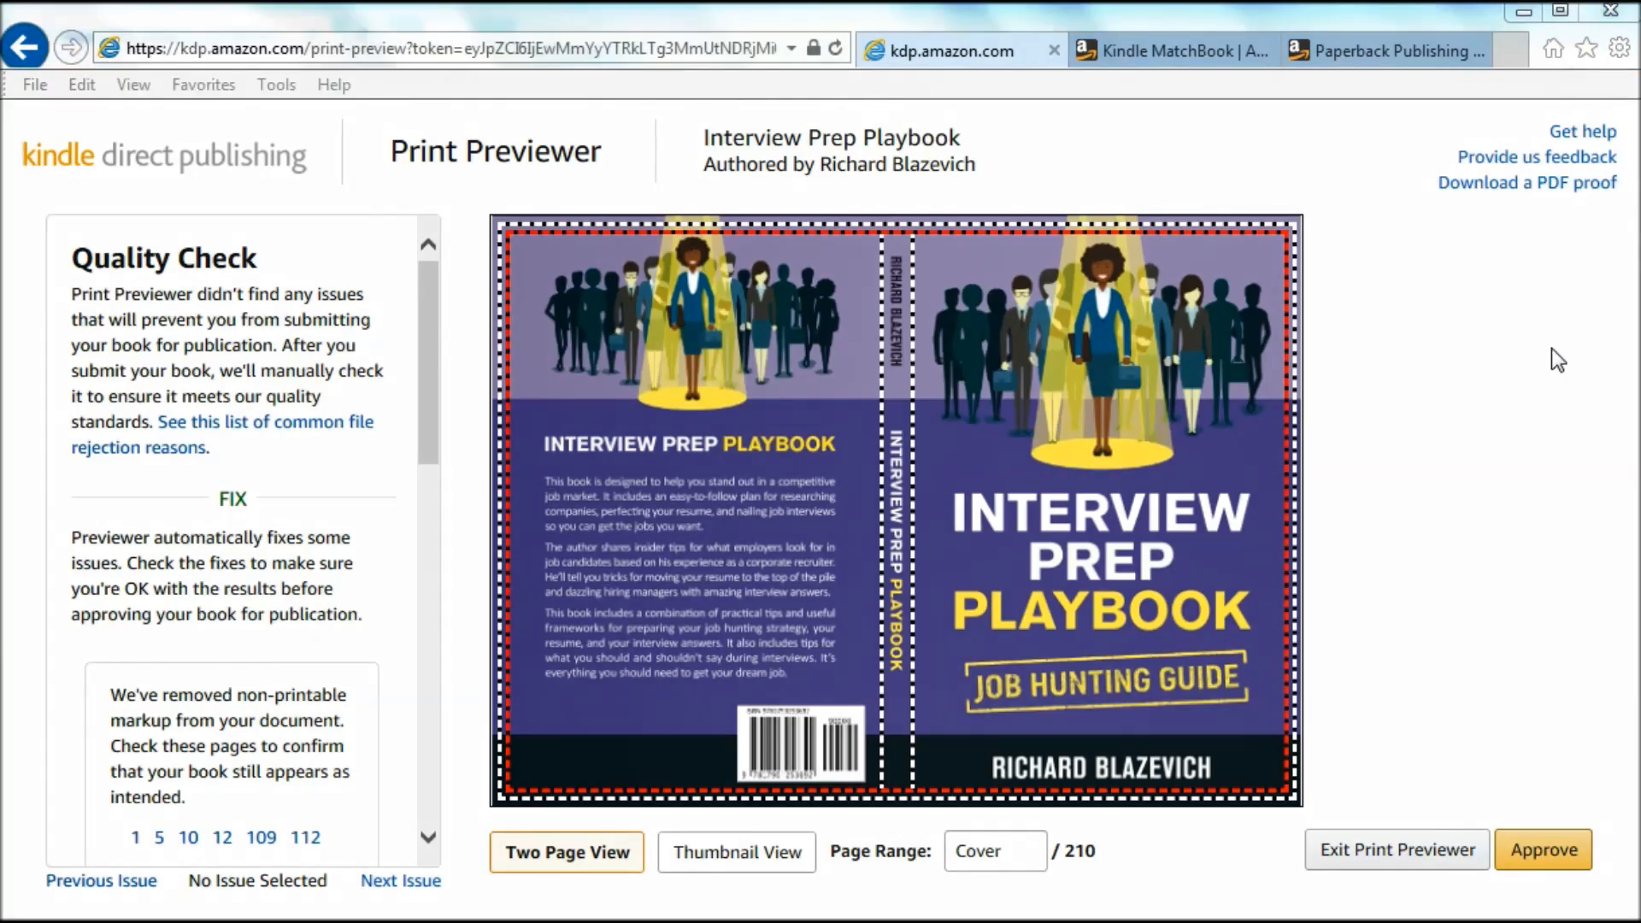
mouse_move(1269, 495)
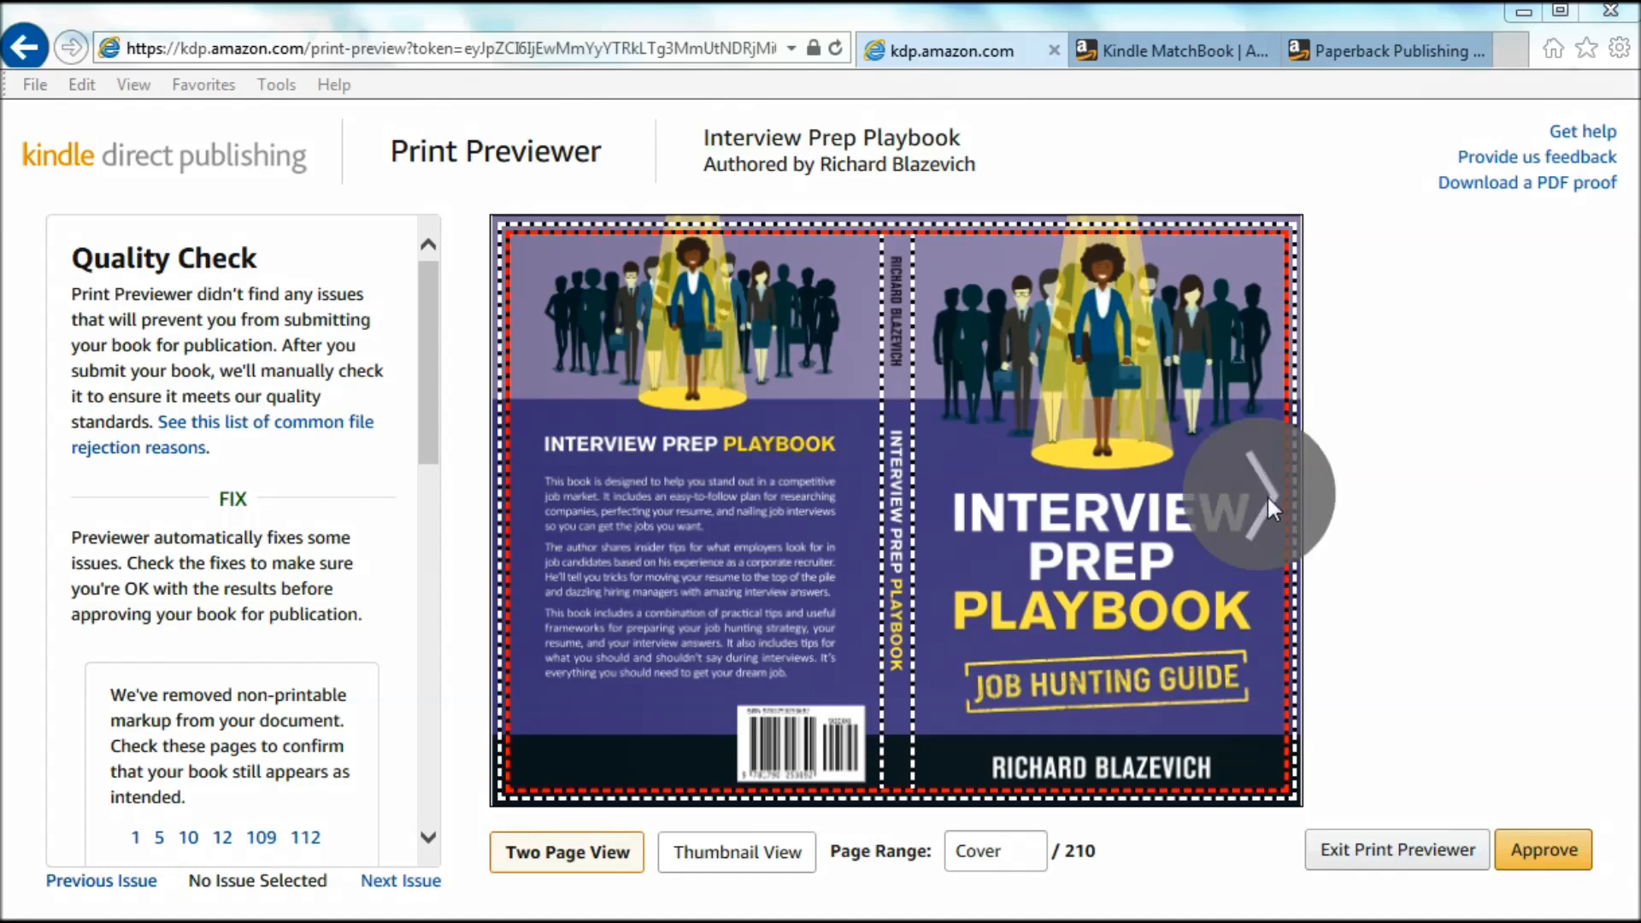
left_click(1268, 492)
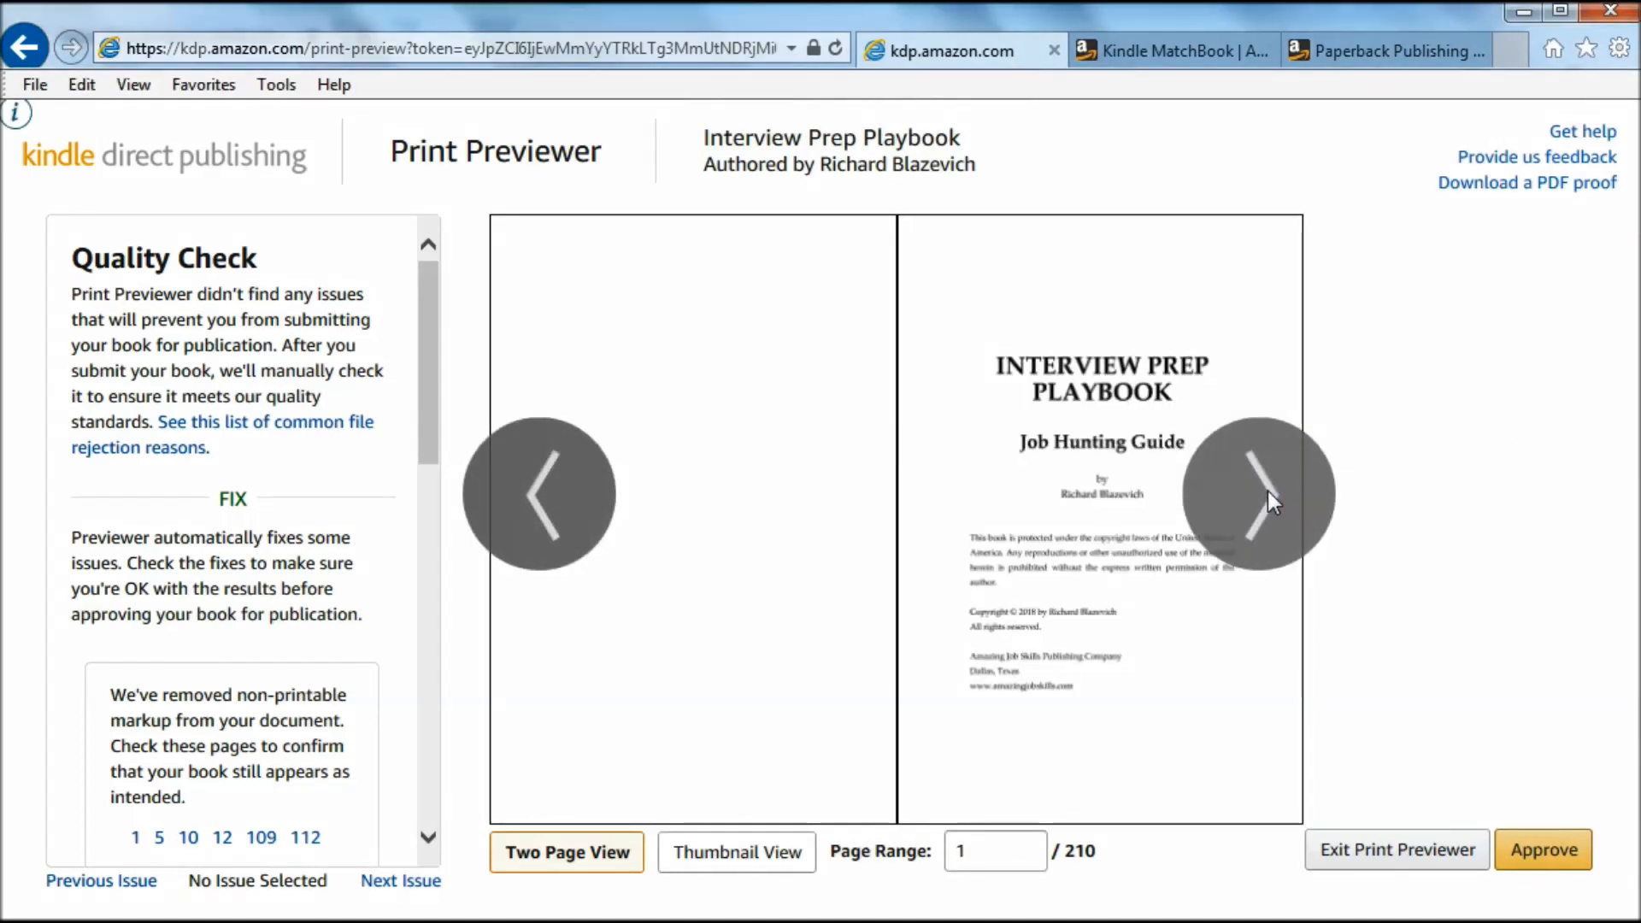
left_click(1269, 493)
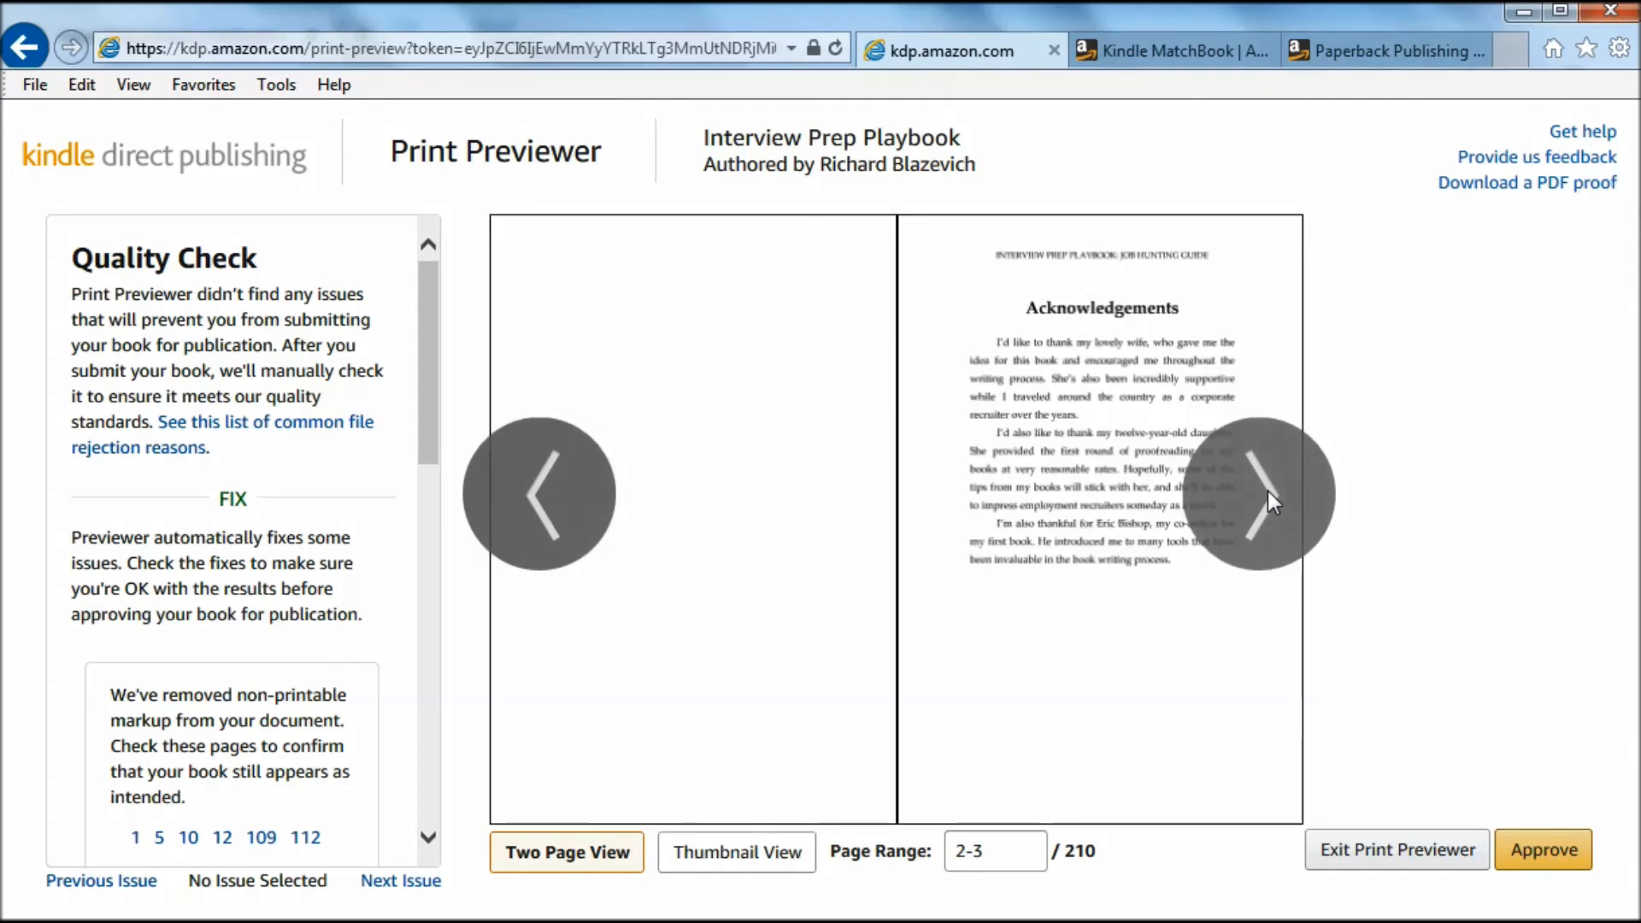
left_click(1269, 494)
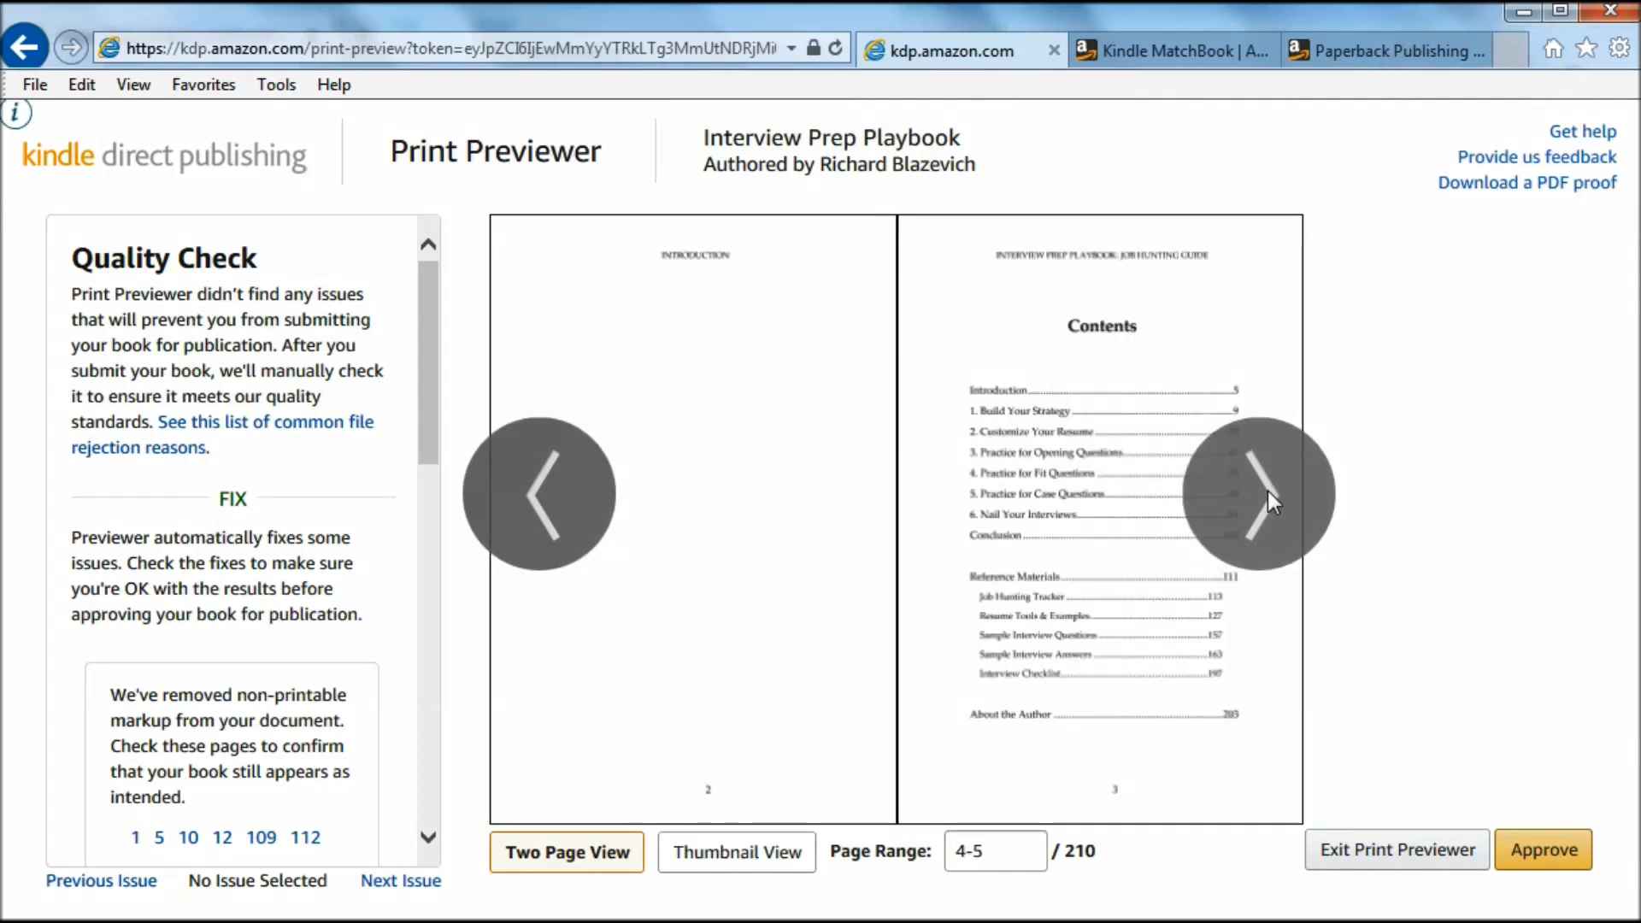
left_click(1268, 492)
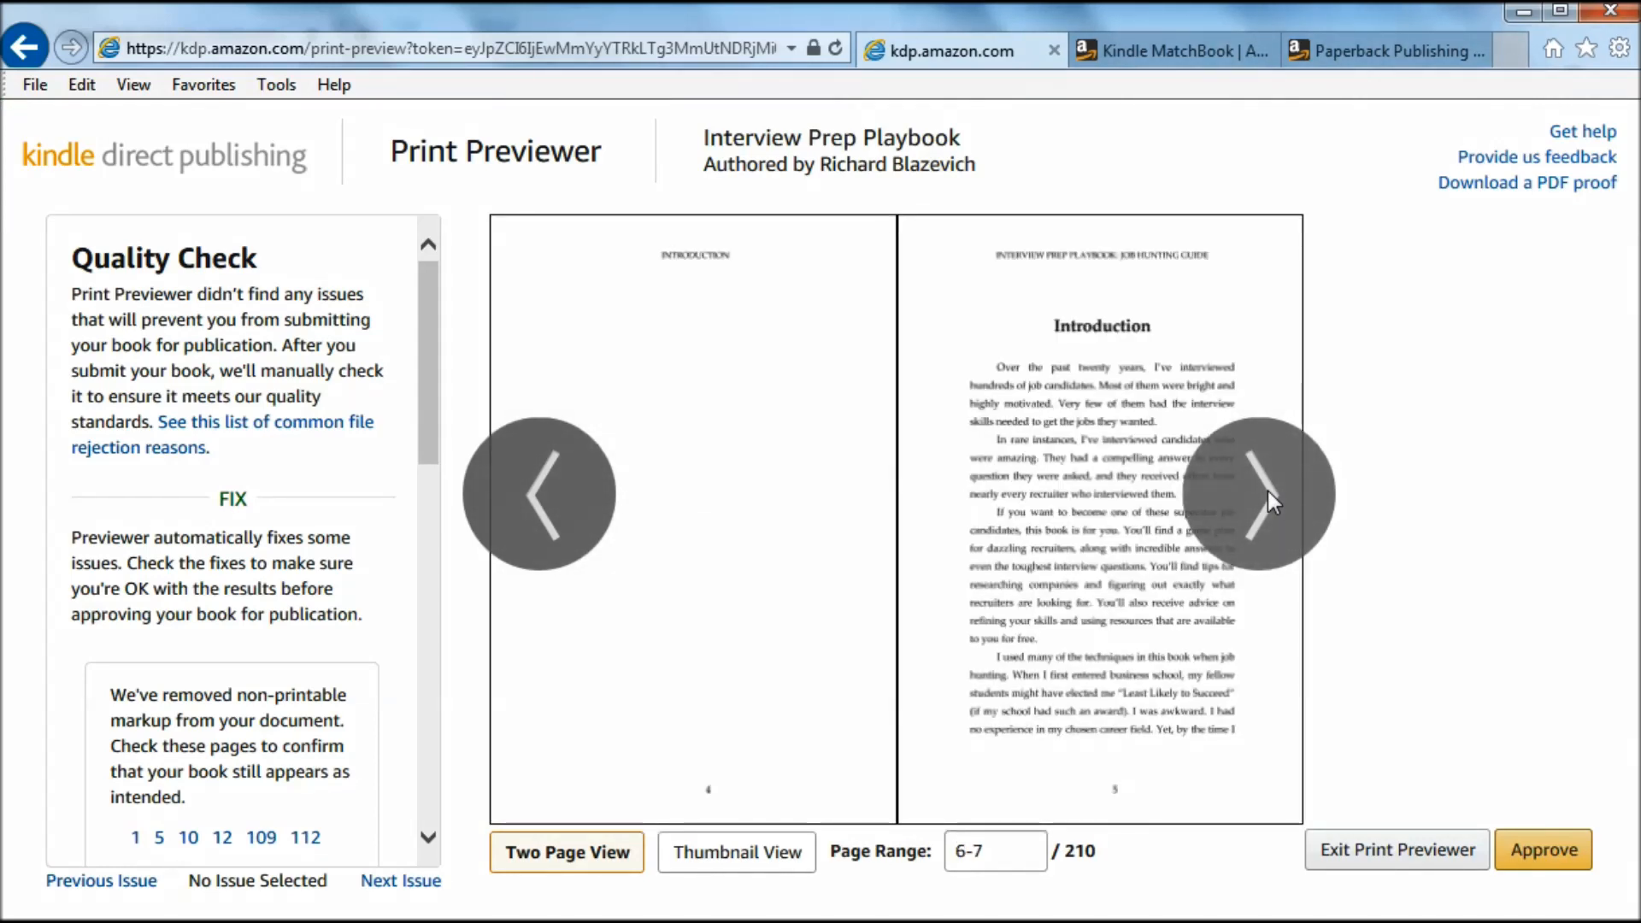
left_click(1268, 493)
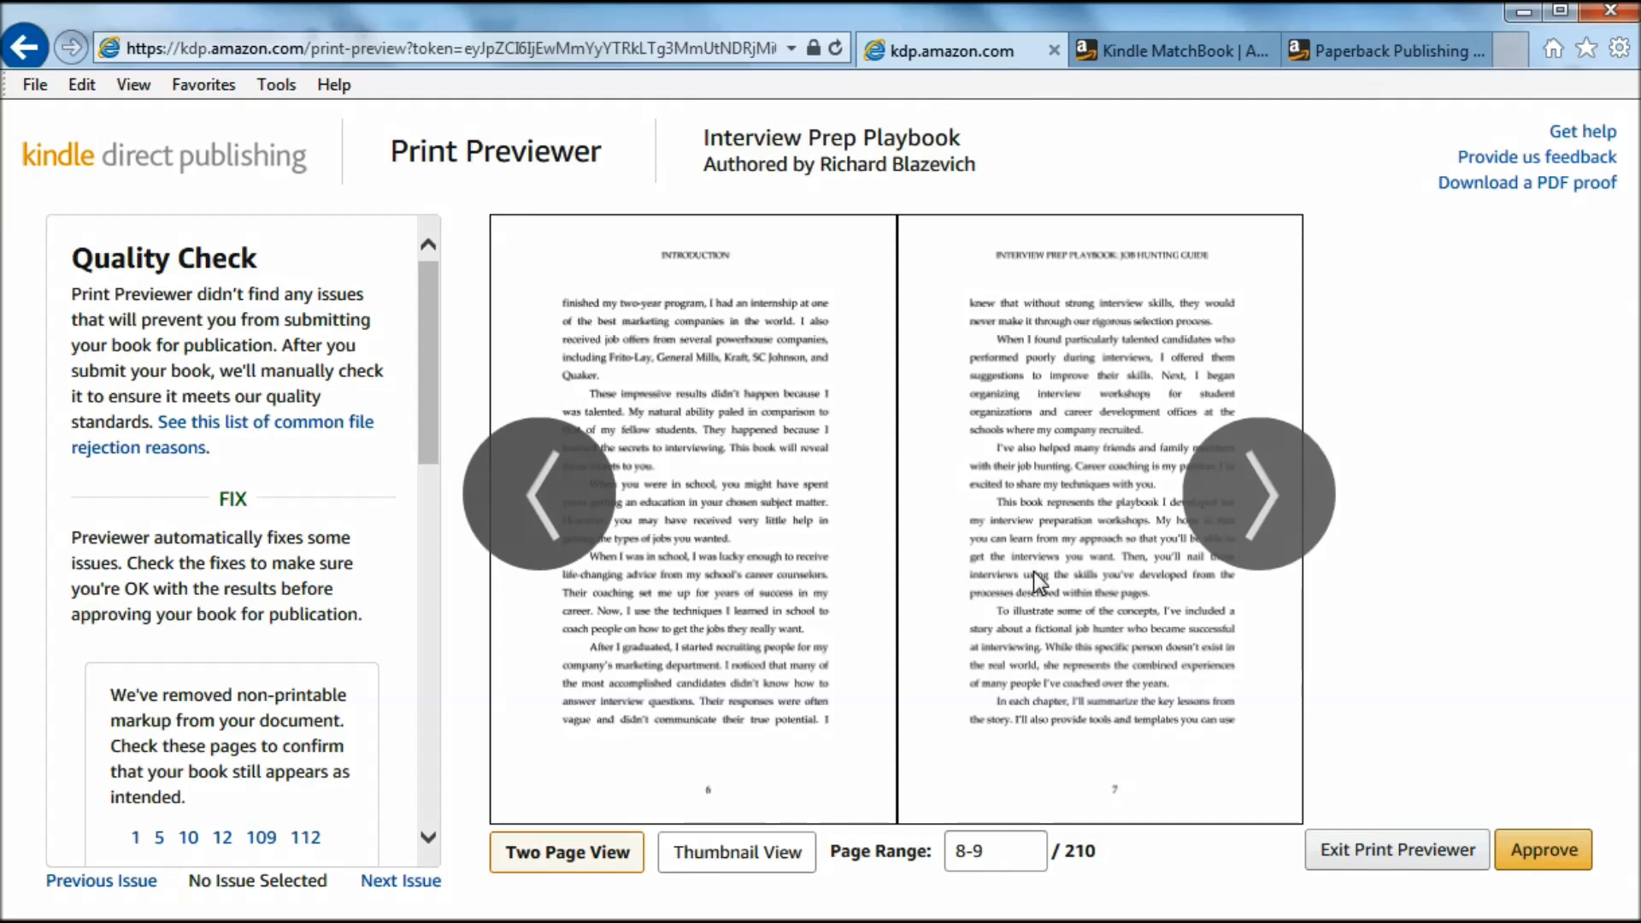
left_click(1277, 465)
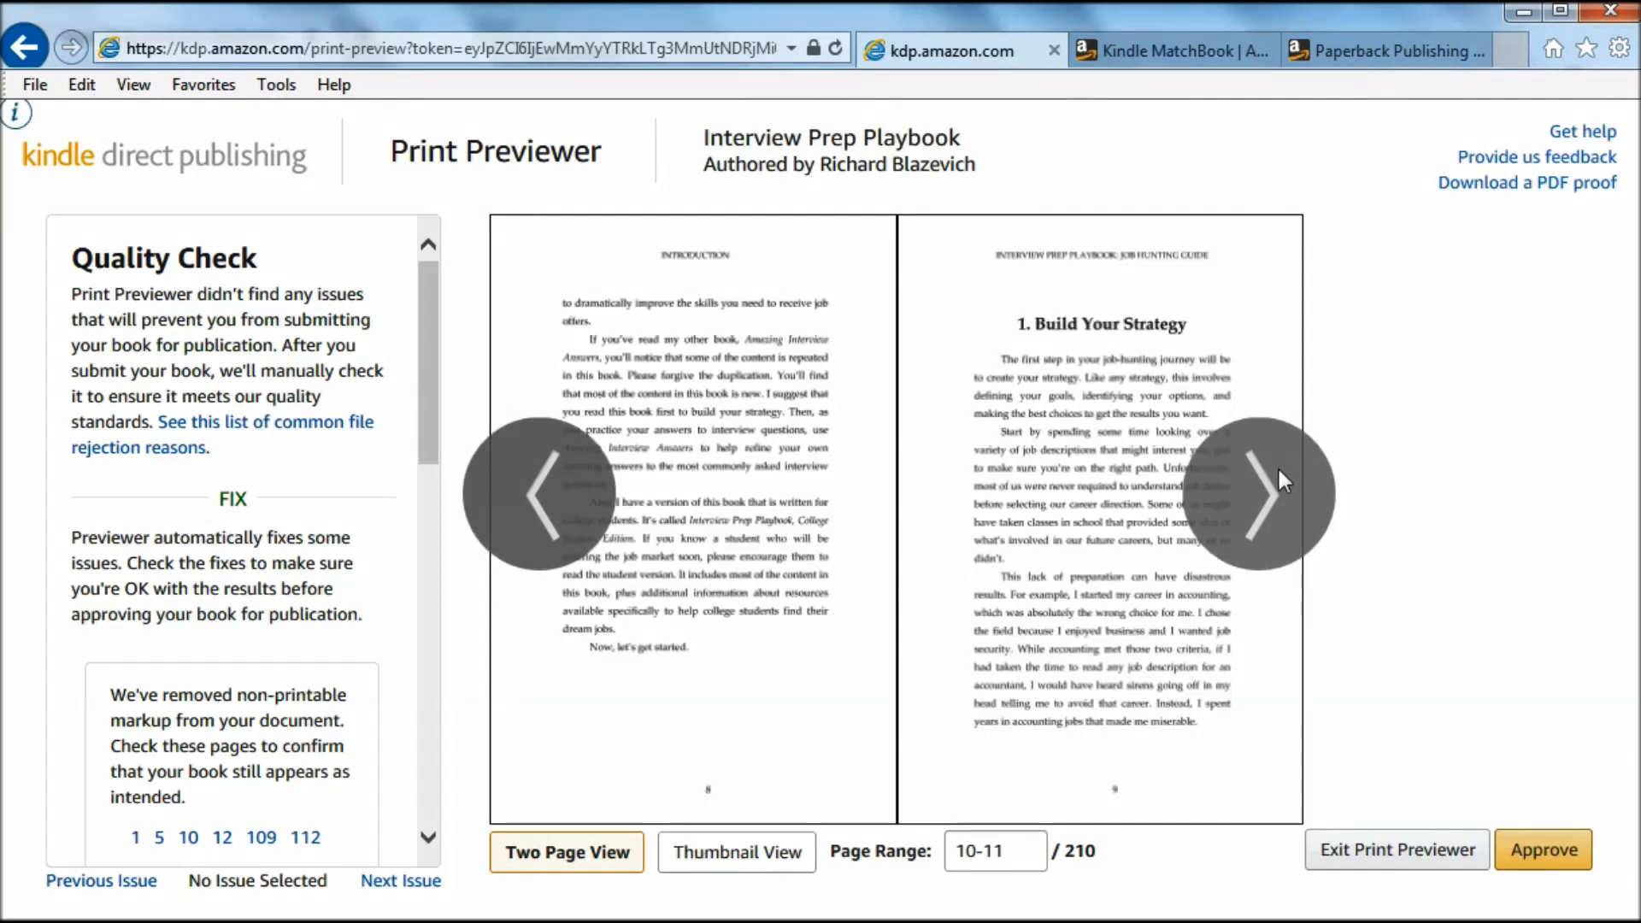
left_click(1277, 465)
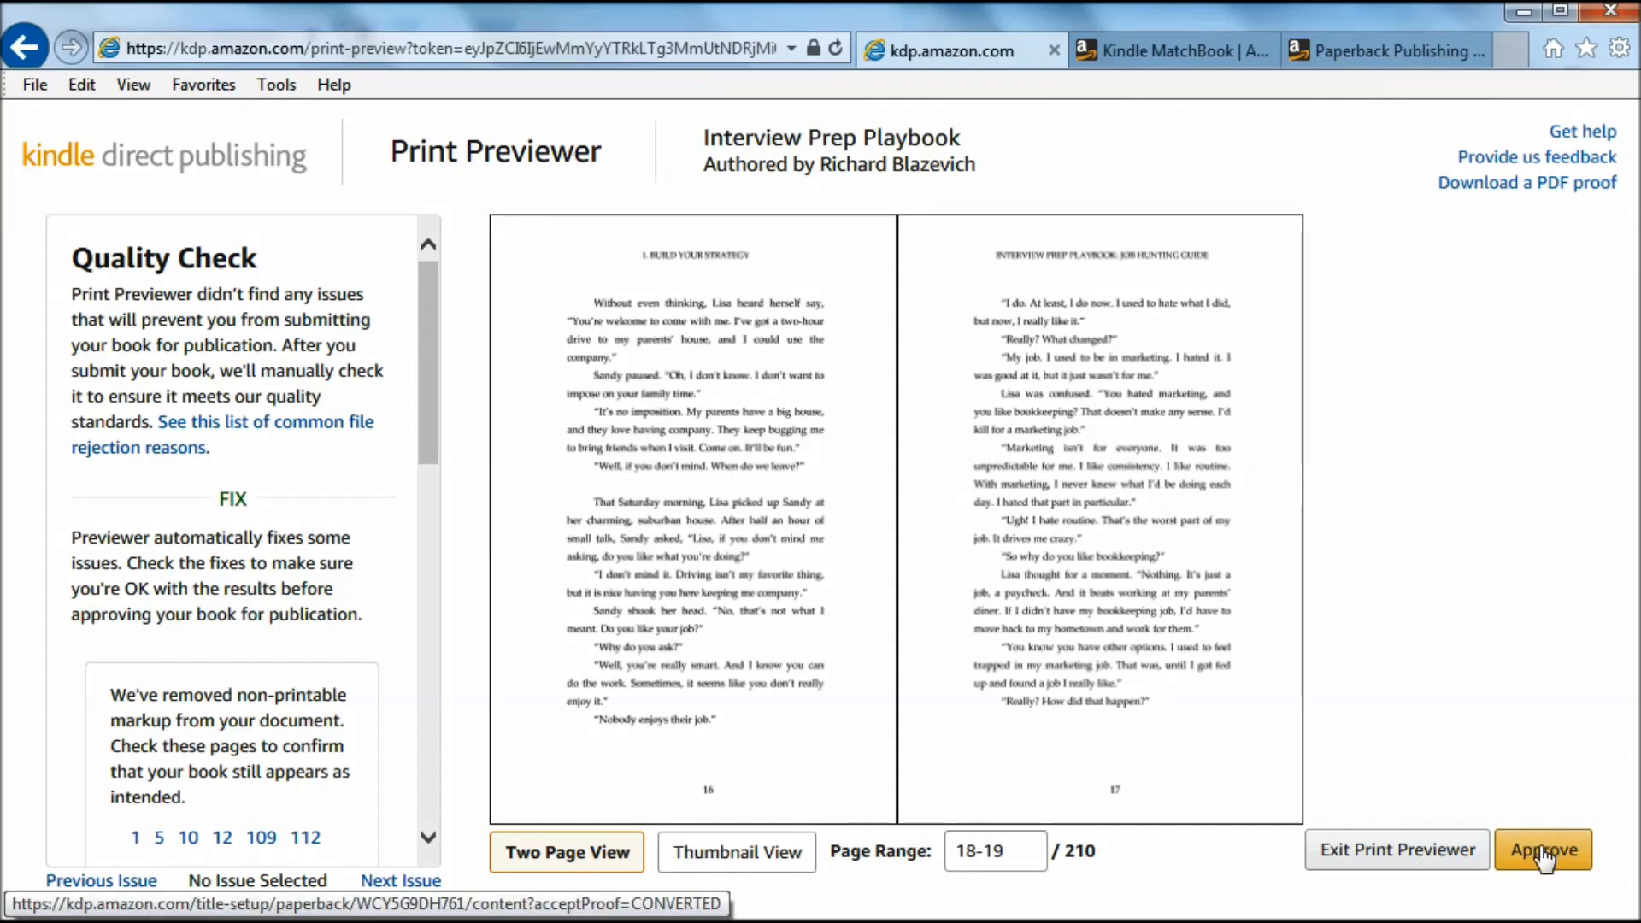
left_click(1547, 853)
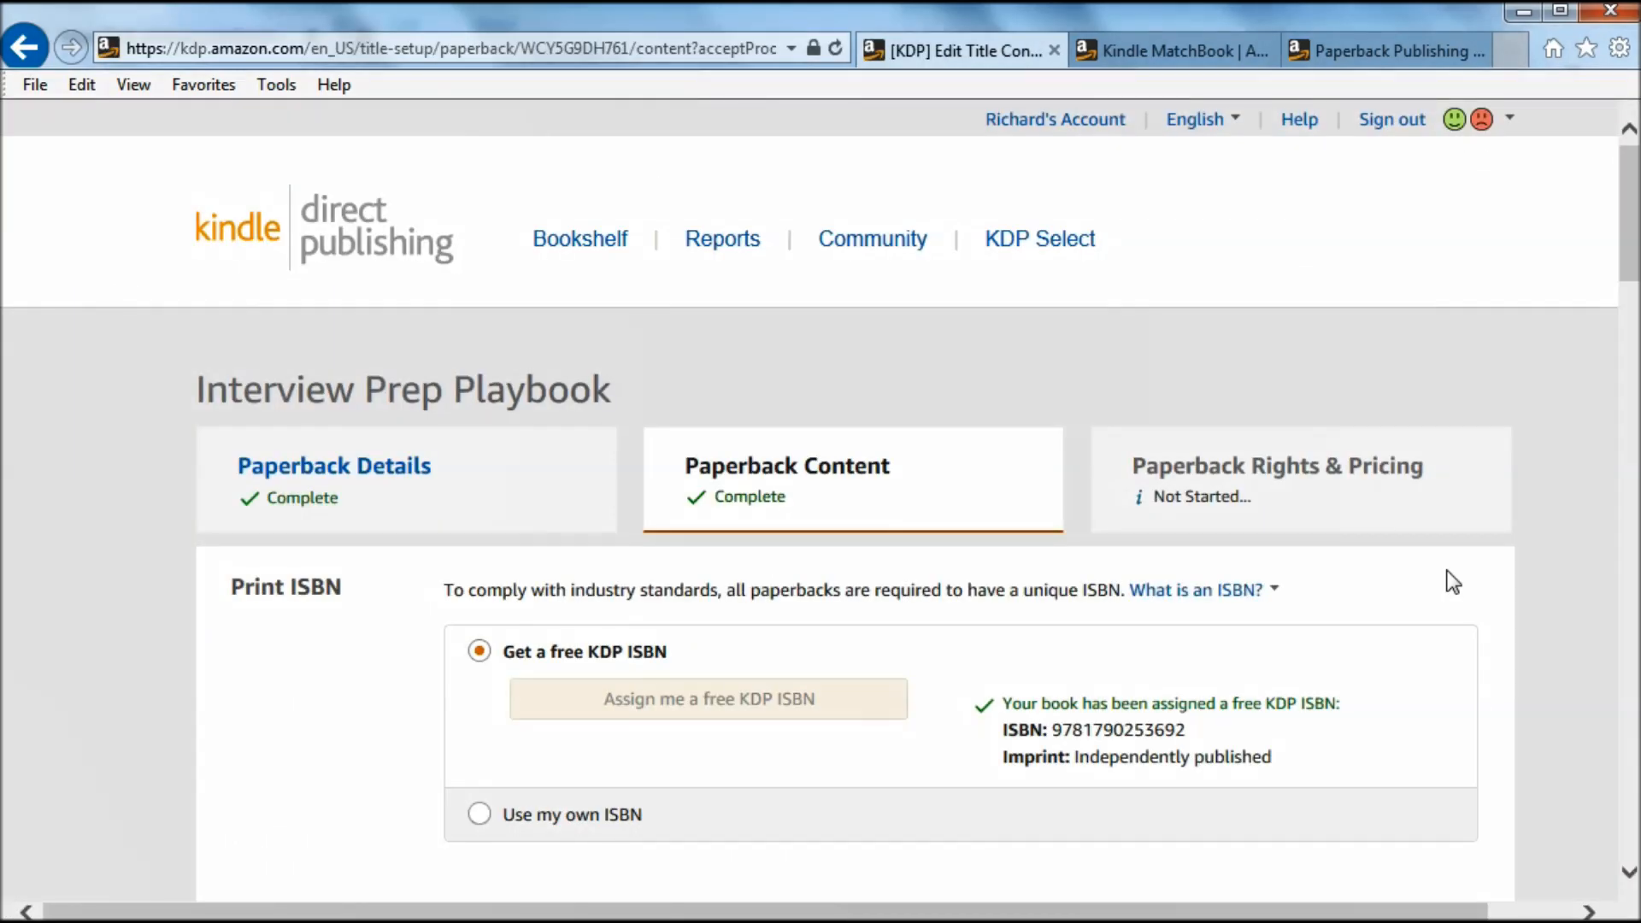
Step: Review the uploaded manuscript, cover and printing summary, and save the paperback content to continue to pricing
middle_click(1453, 583)
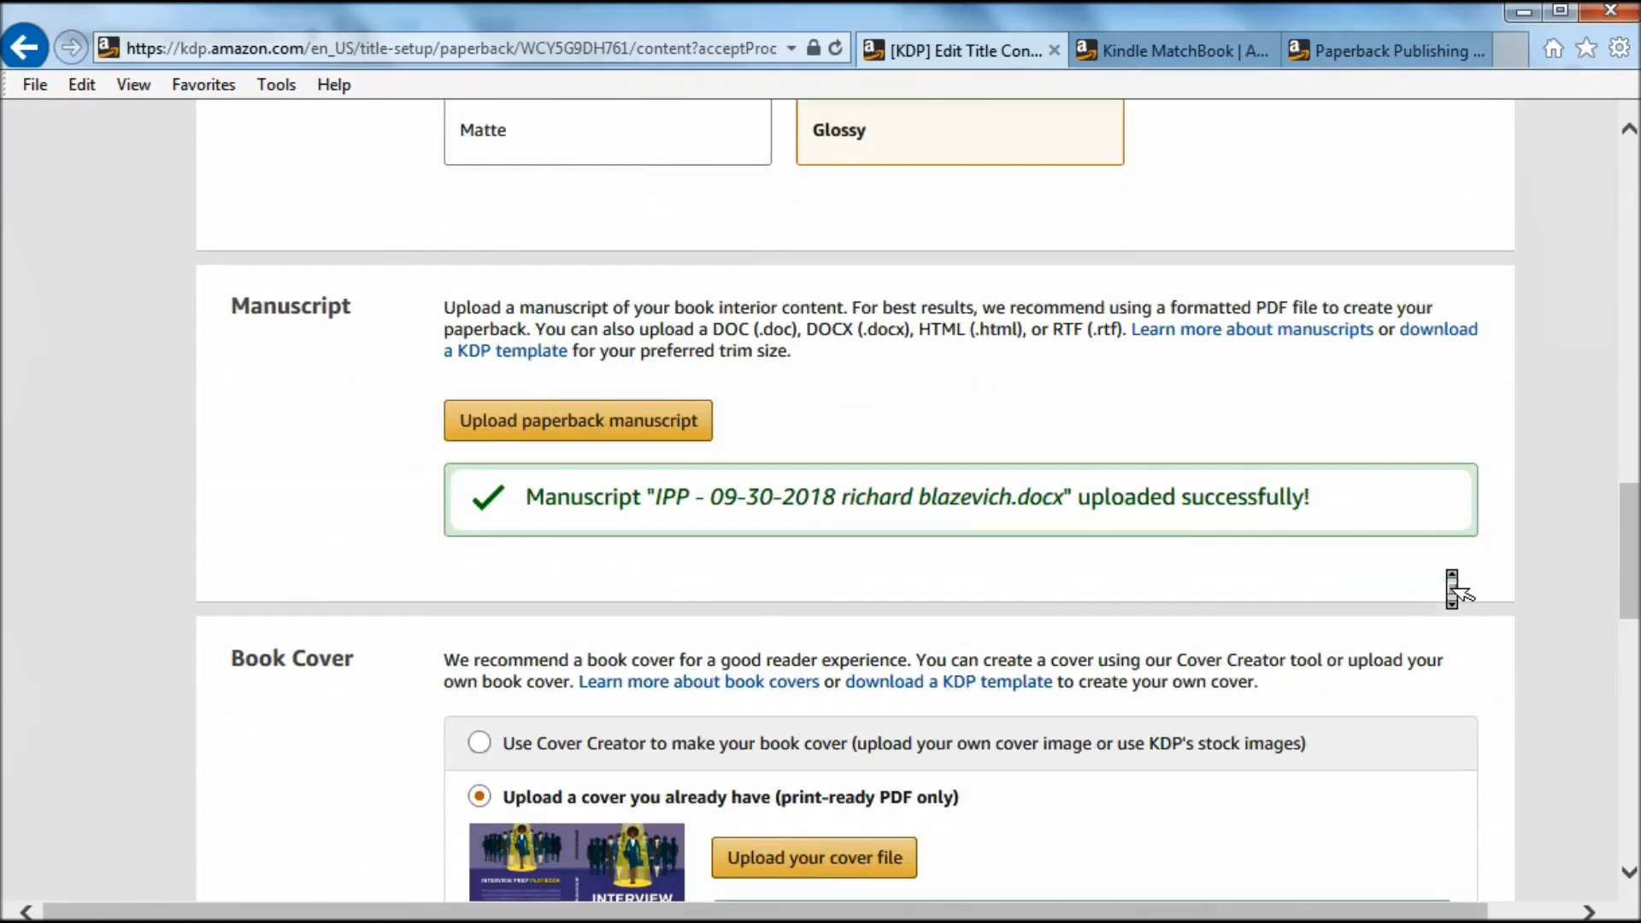
left_click(1452, 586)
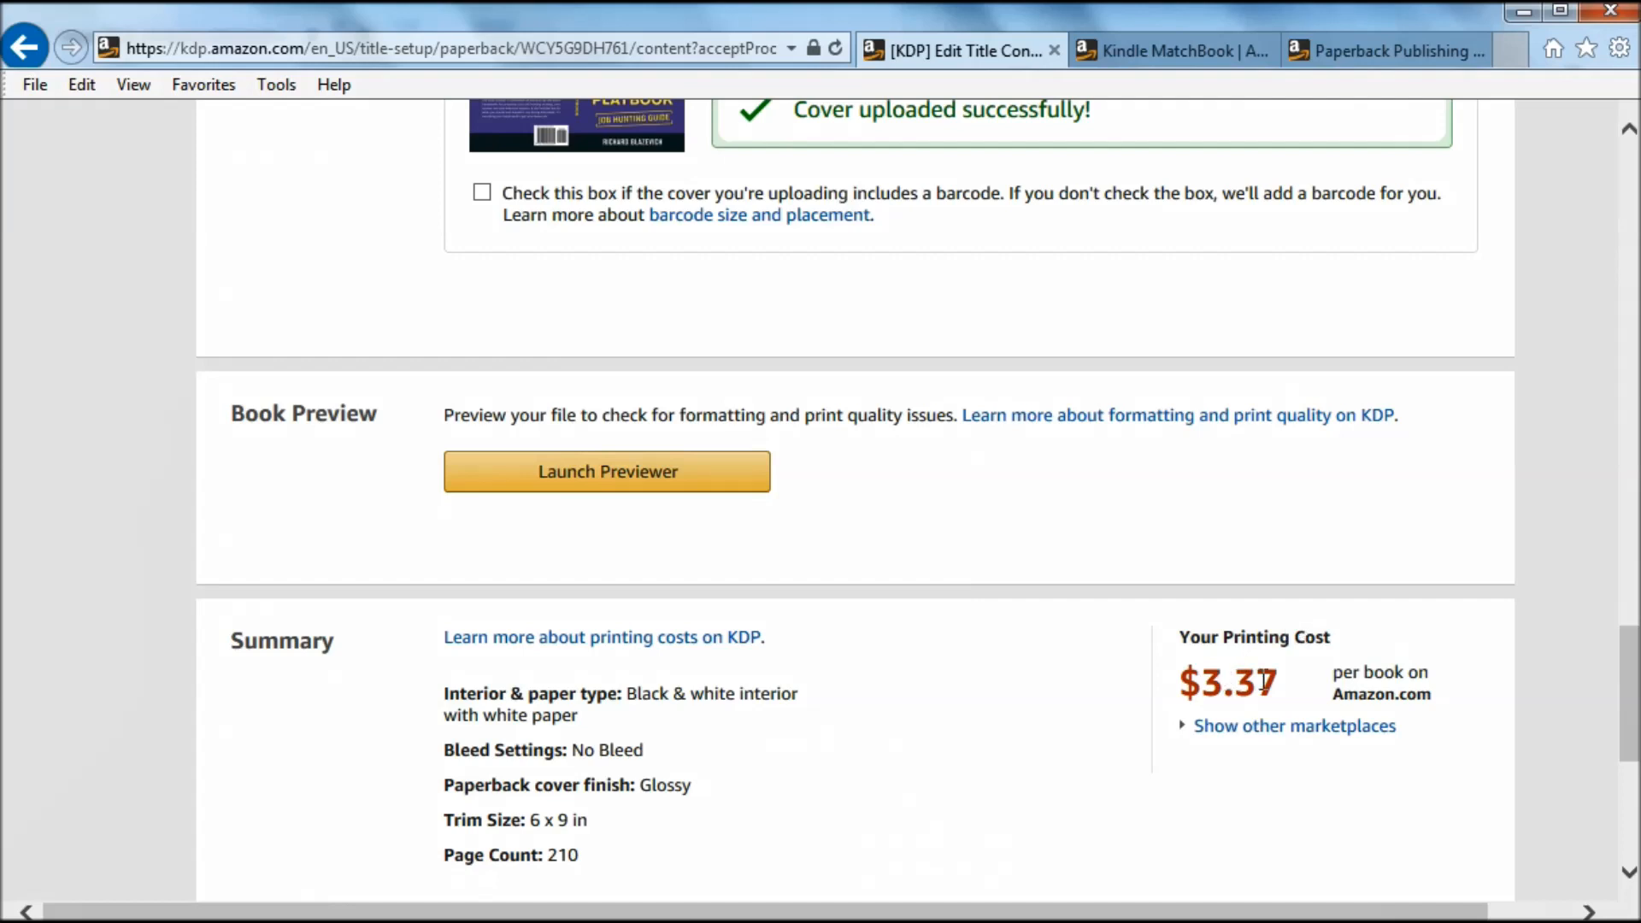
scroll(1265, 684, "down", 4)
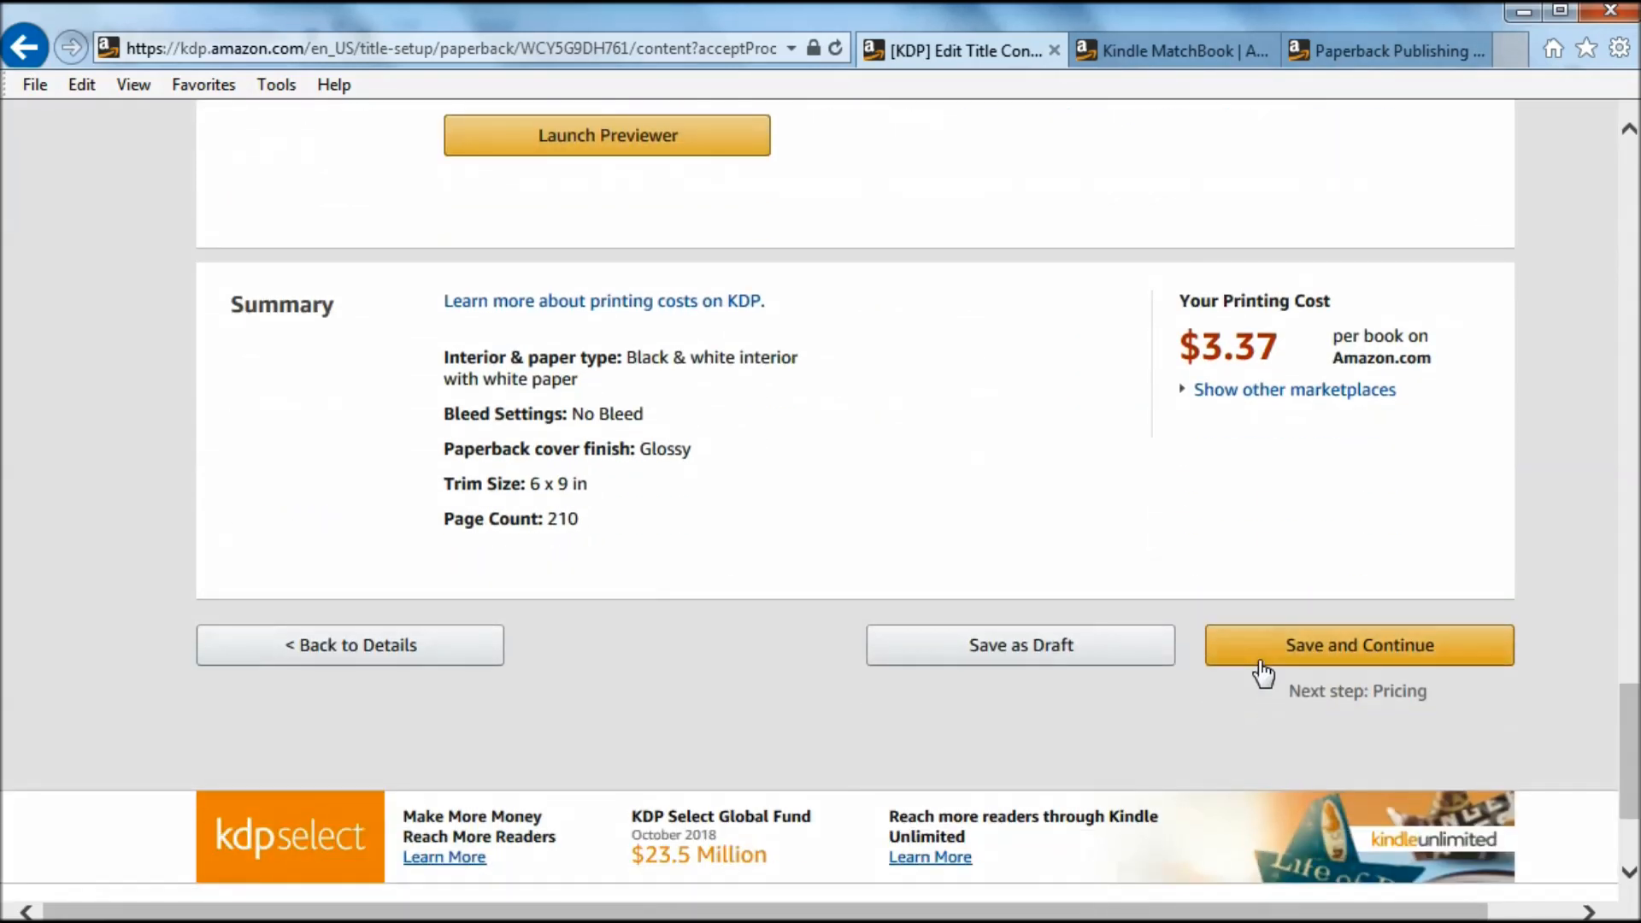
left_click(1260, 655)
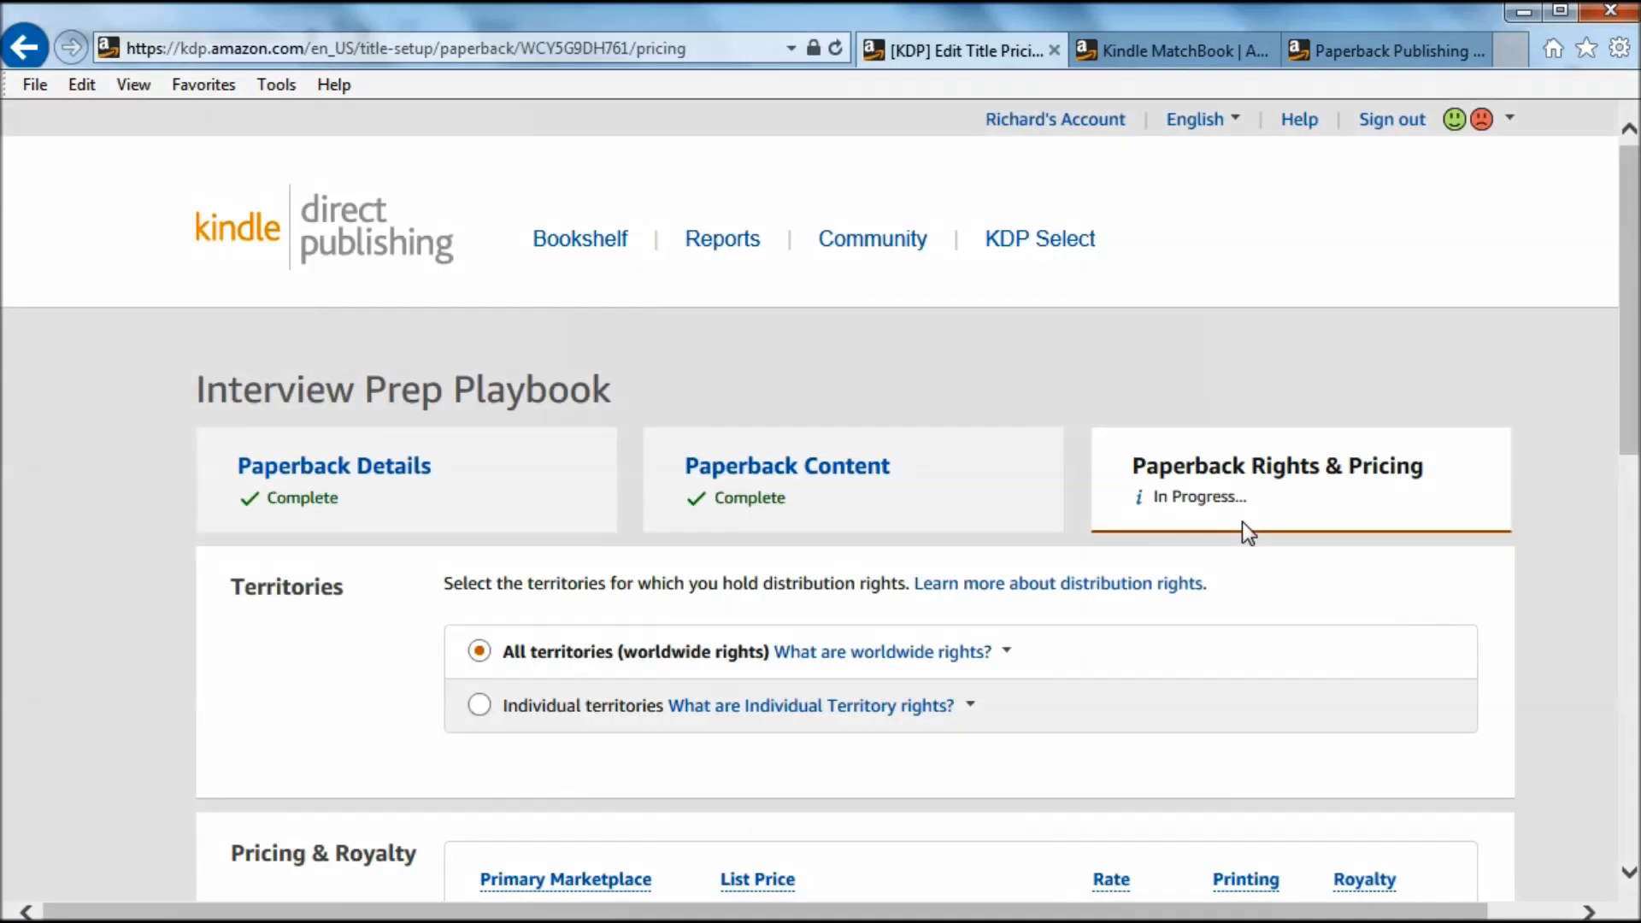
Step: Try Amazon.com list prices of 5.62 USD and 50.00 USD to compare the paperback's royalties
middle_click(1245, 542)
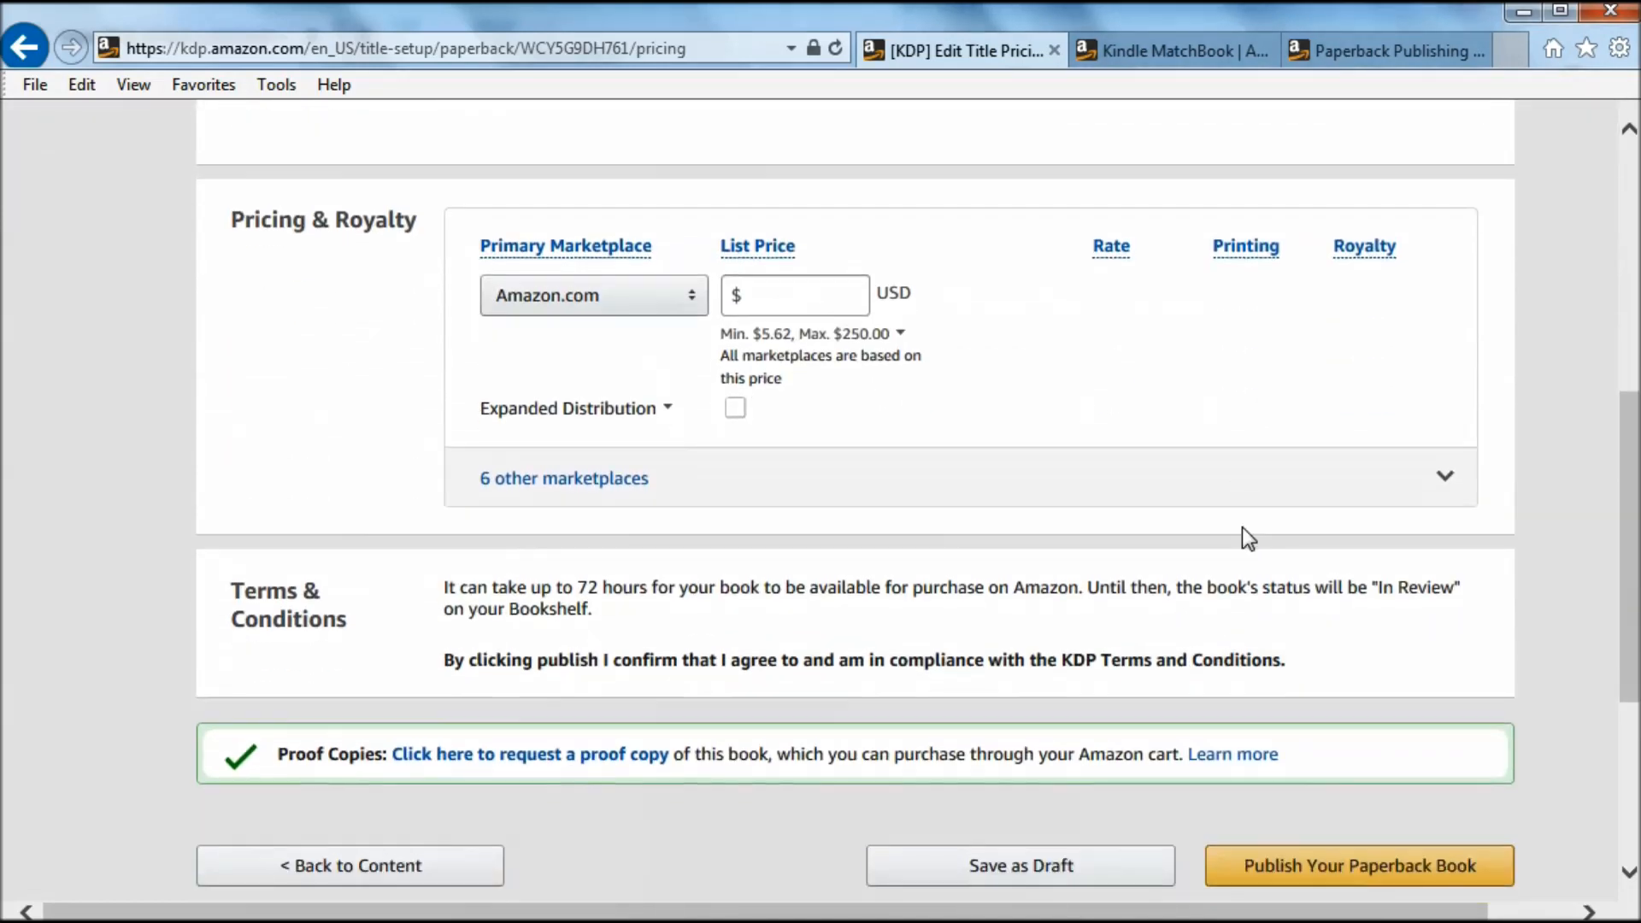
left_click(711, 295)
left_click(829, 306)
type("5.62")
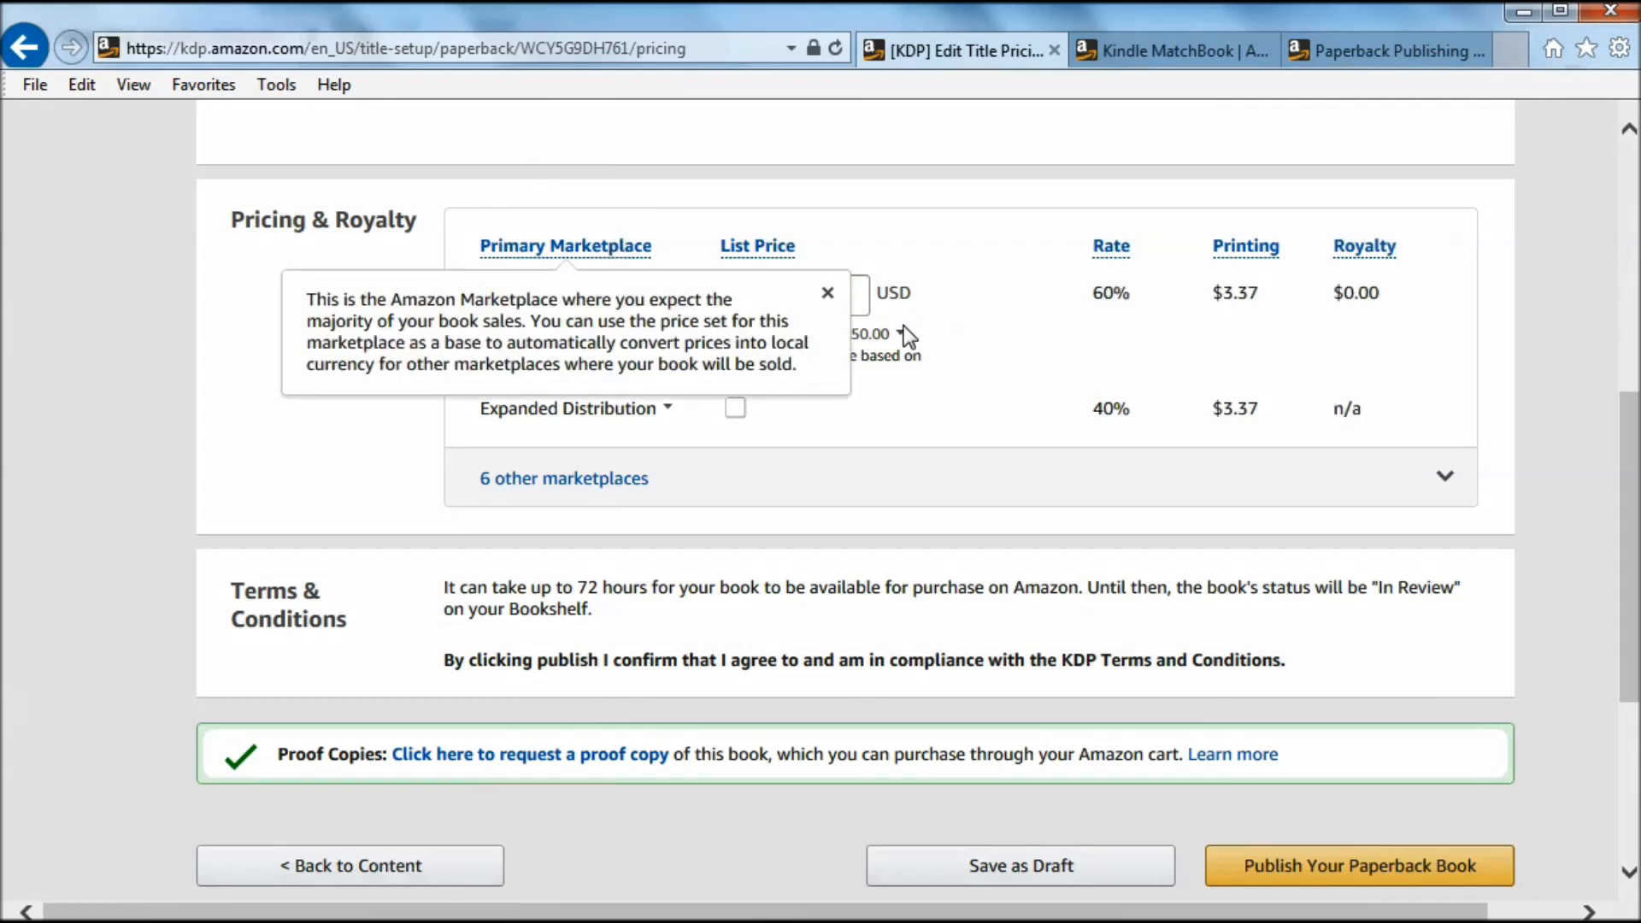
left_click_drag(858, 303, 640, 263)
type("50.00")
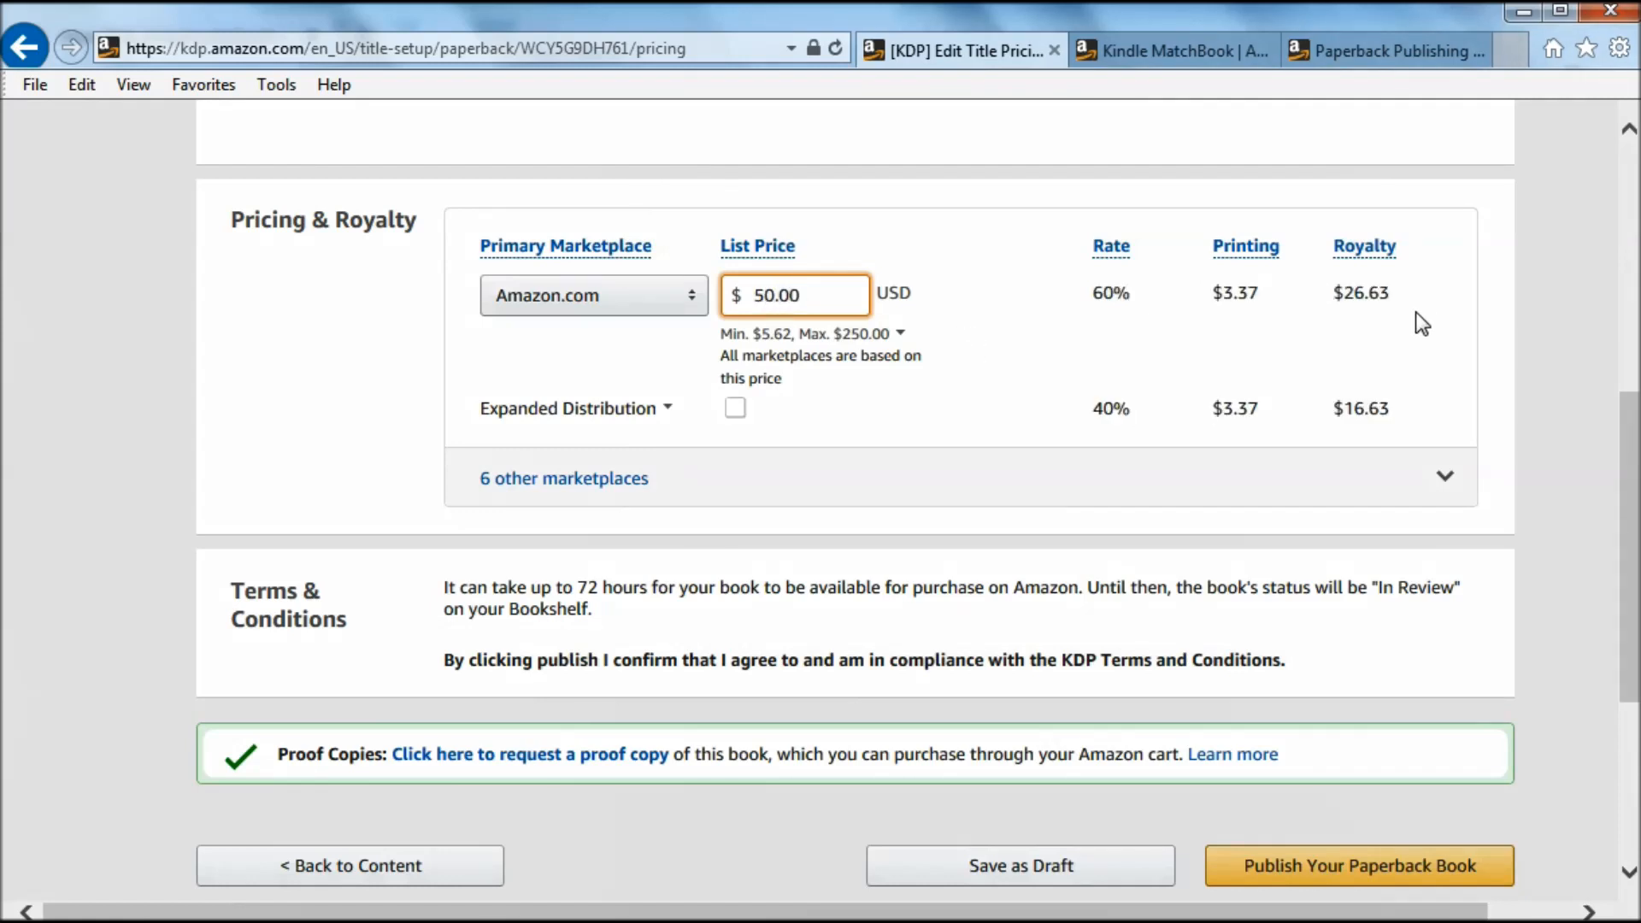
Step: Set the paperback's list price to 9.88 USD, keeping Amazon.com as the primary marketplace
left_click_drag(816, 295, 664, 269)
type(".88")
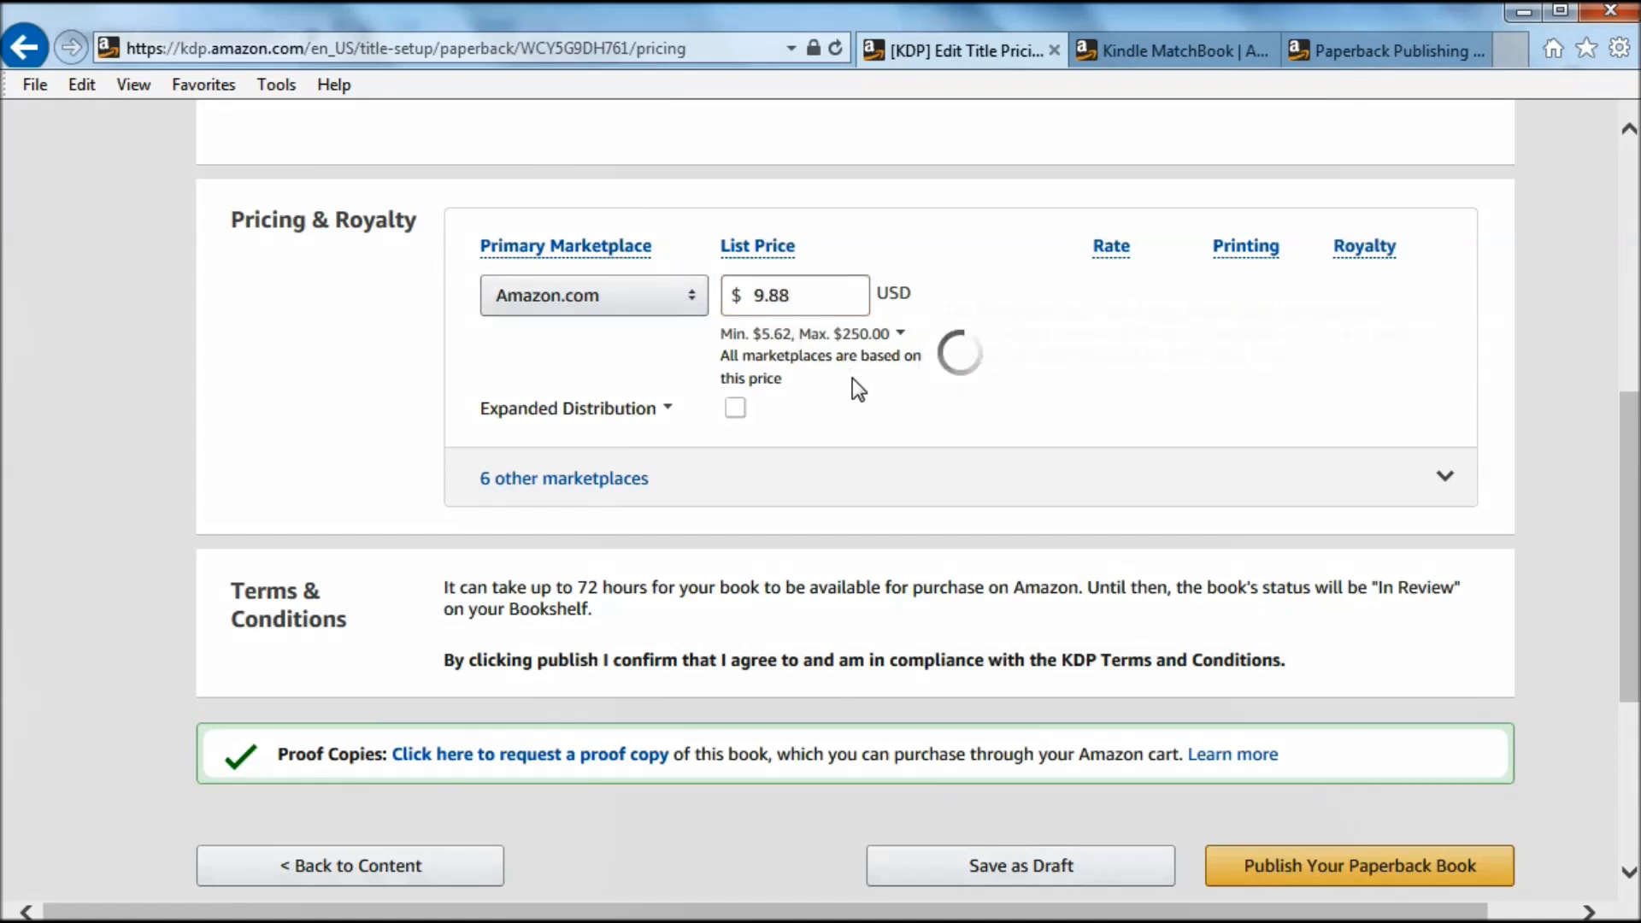
left_click(833, 335)
left_click(696, 297)
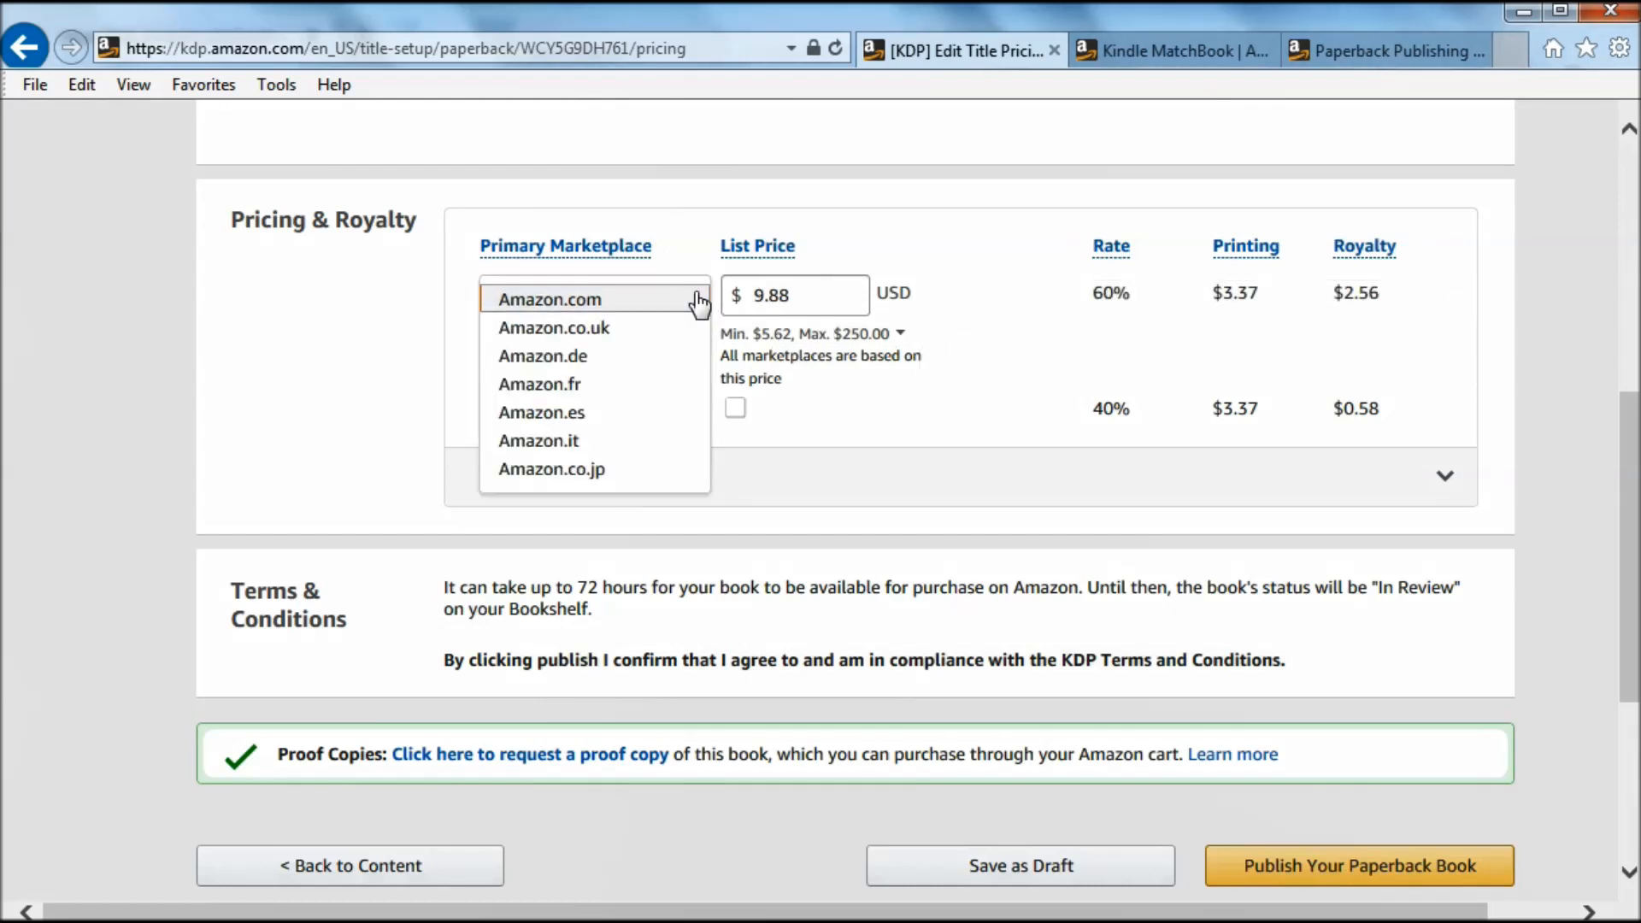
left_click(696, 300)
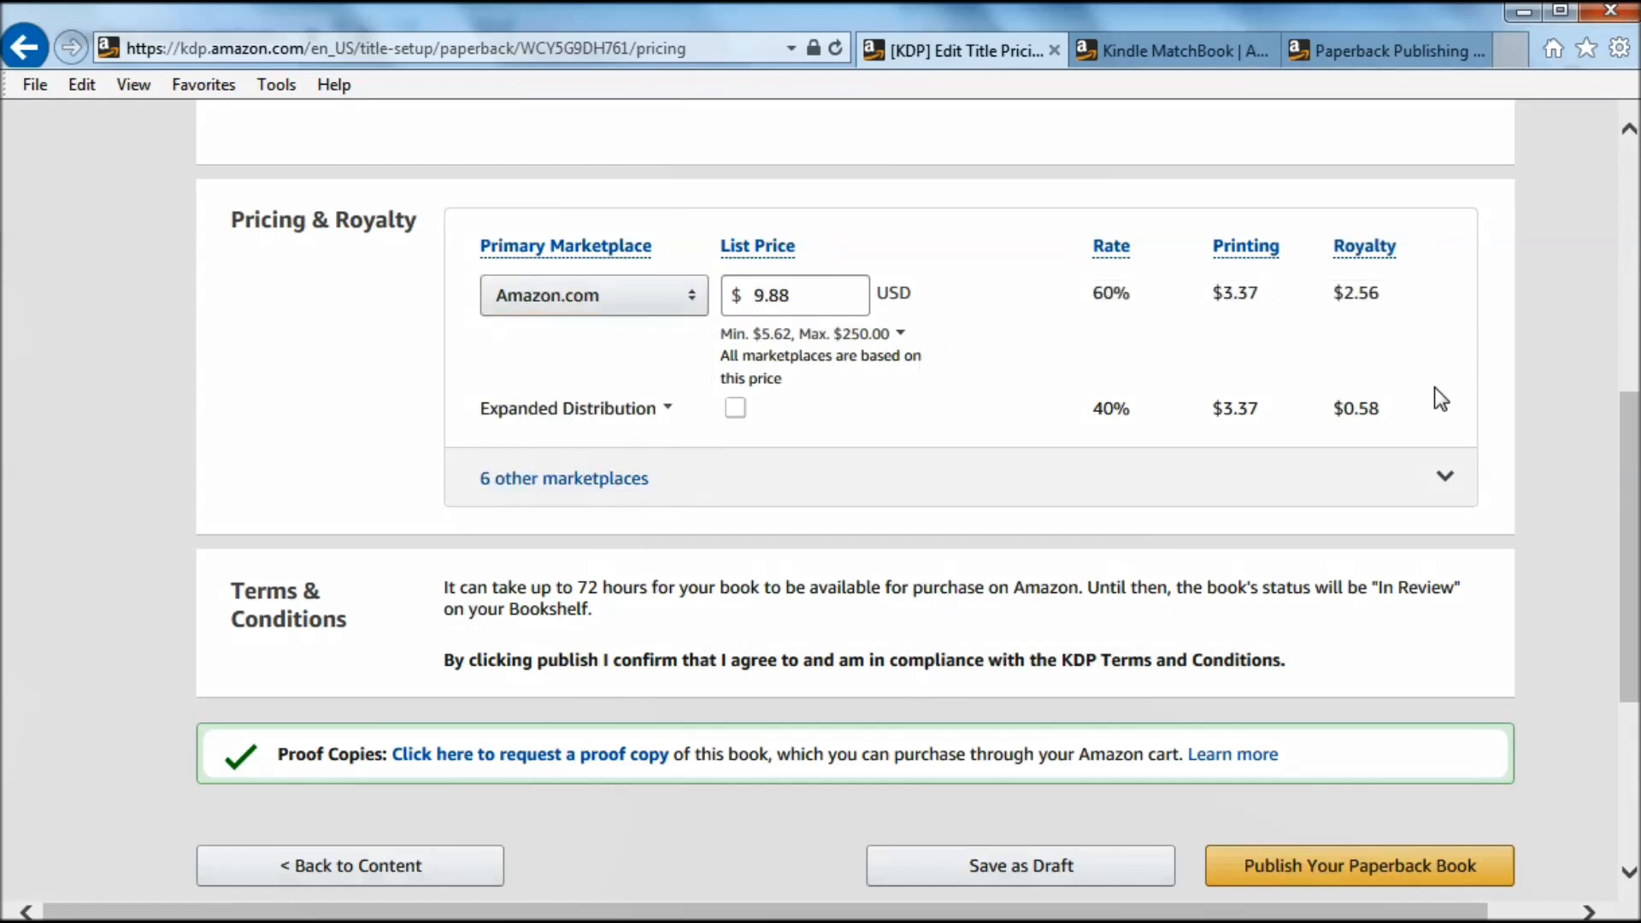
Step: Expand the 6 other marketplaces and review their prices and royalties, then the terms and publishing options
left_click(1445, 479)
middle_click(1449, 487)
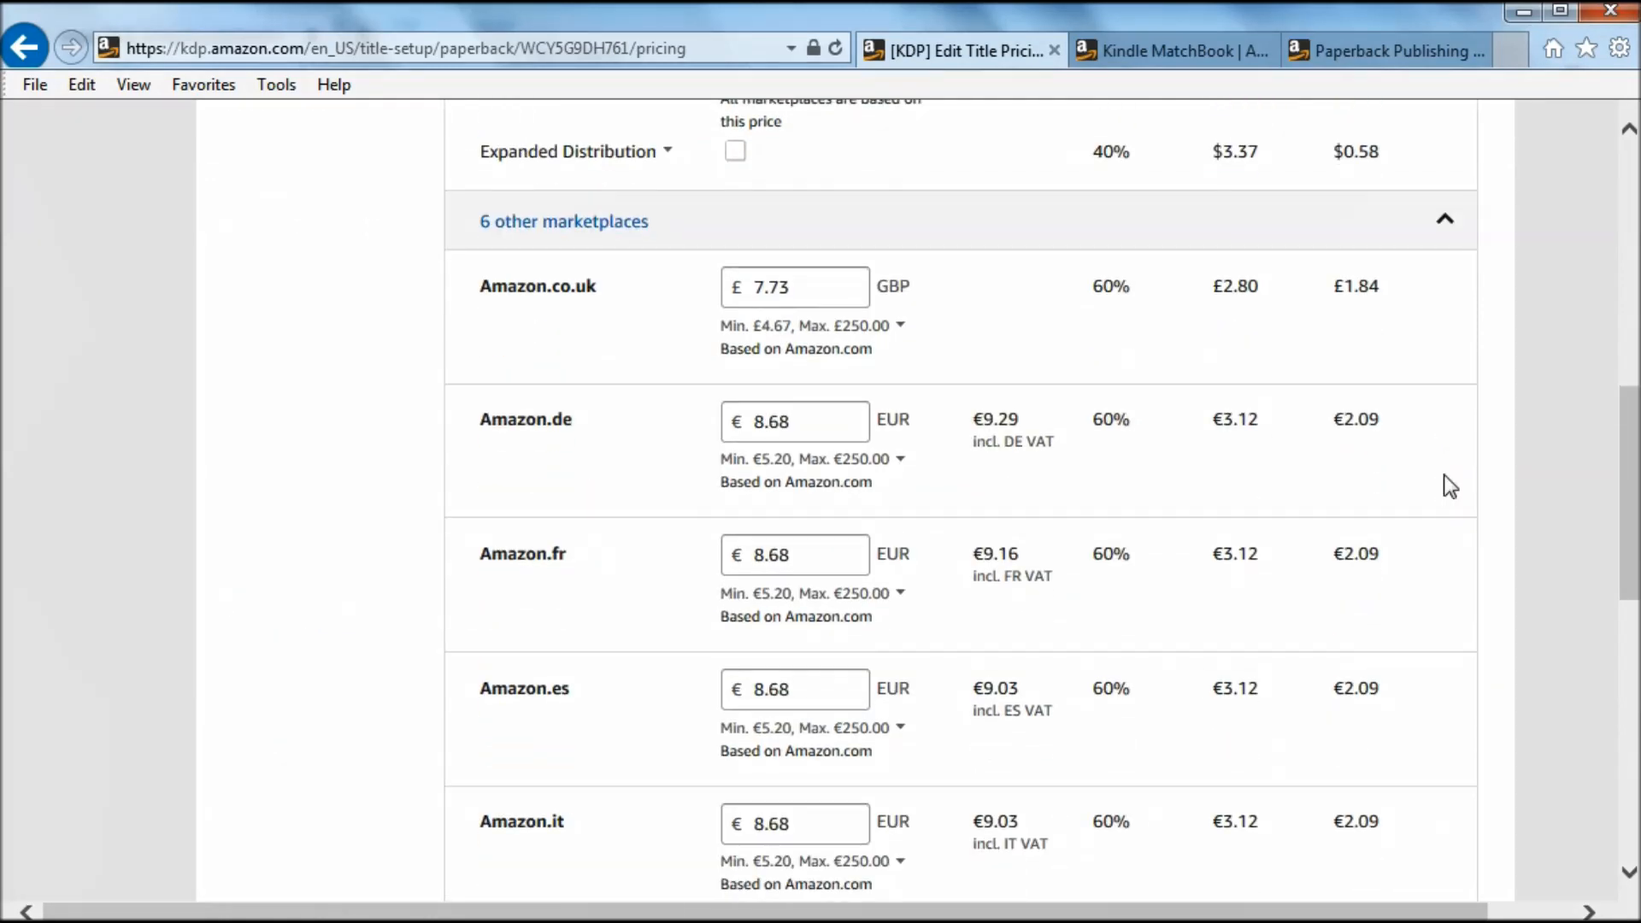
middle_click(1451, 489)
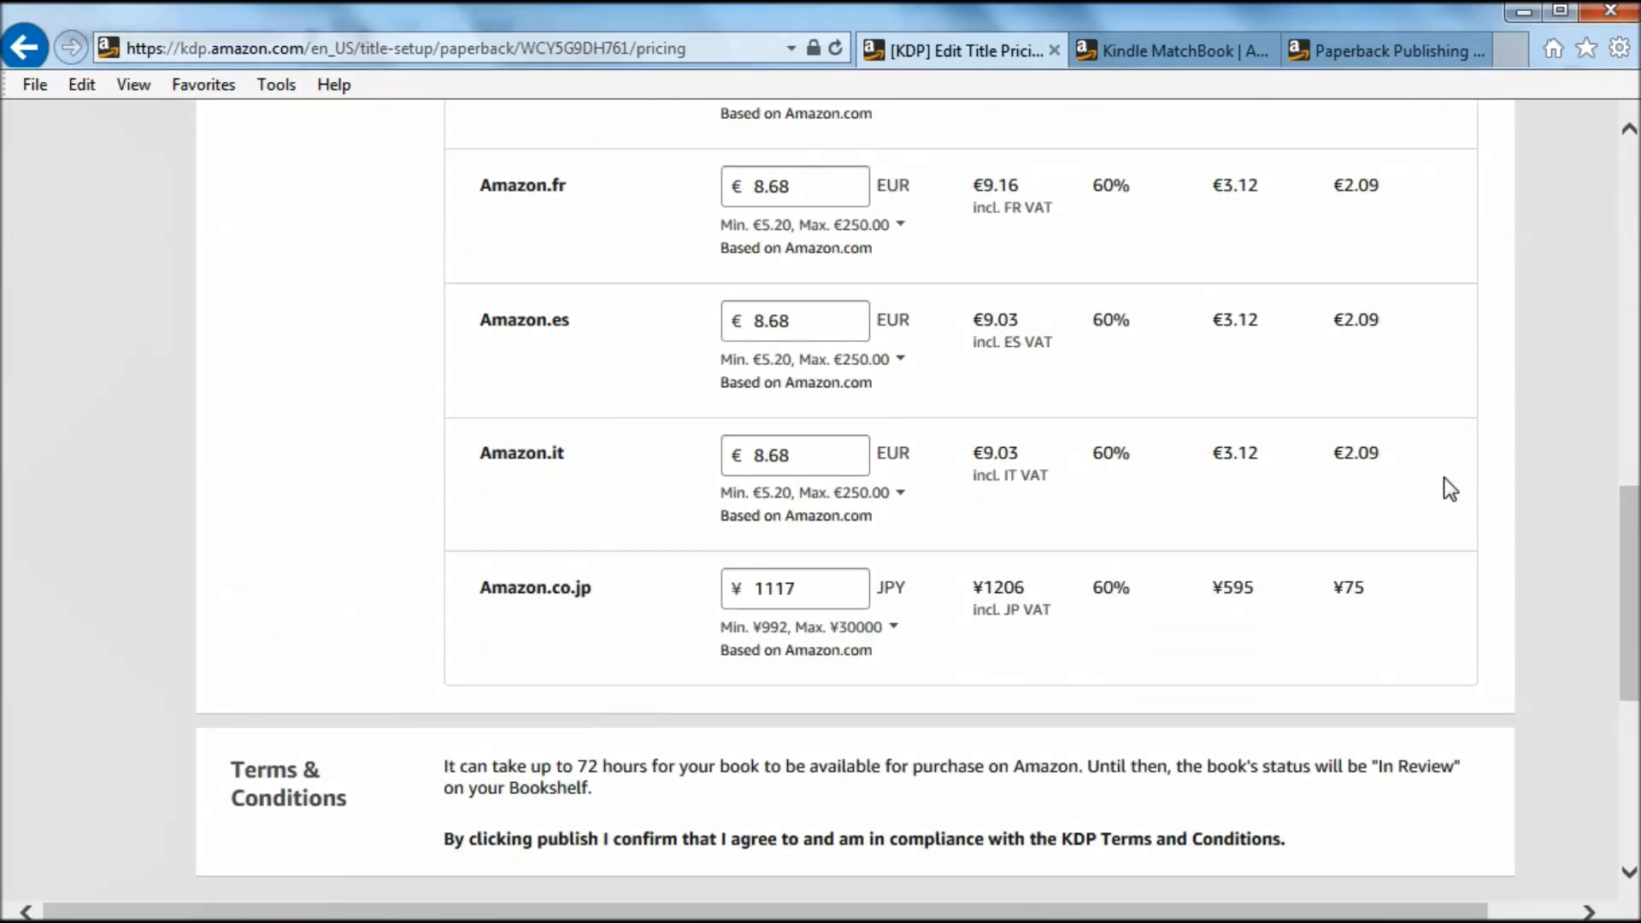
scroll(1450, 489, "down", 4)
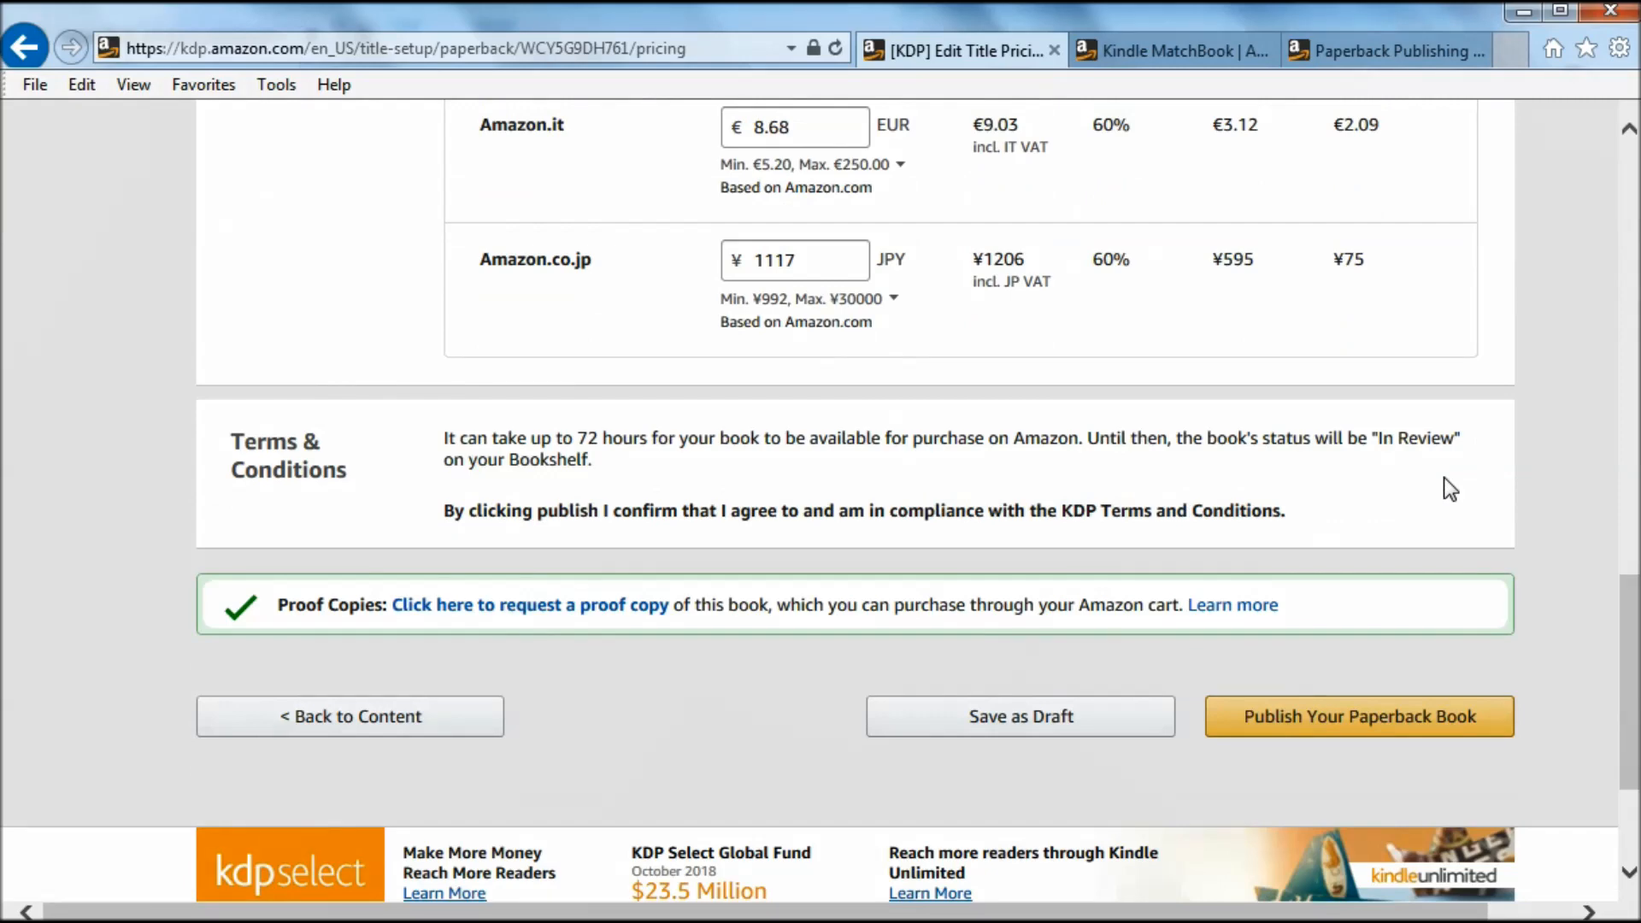
scroll(1444, 478, "down", 1)
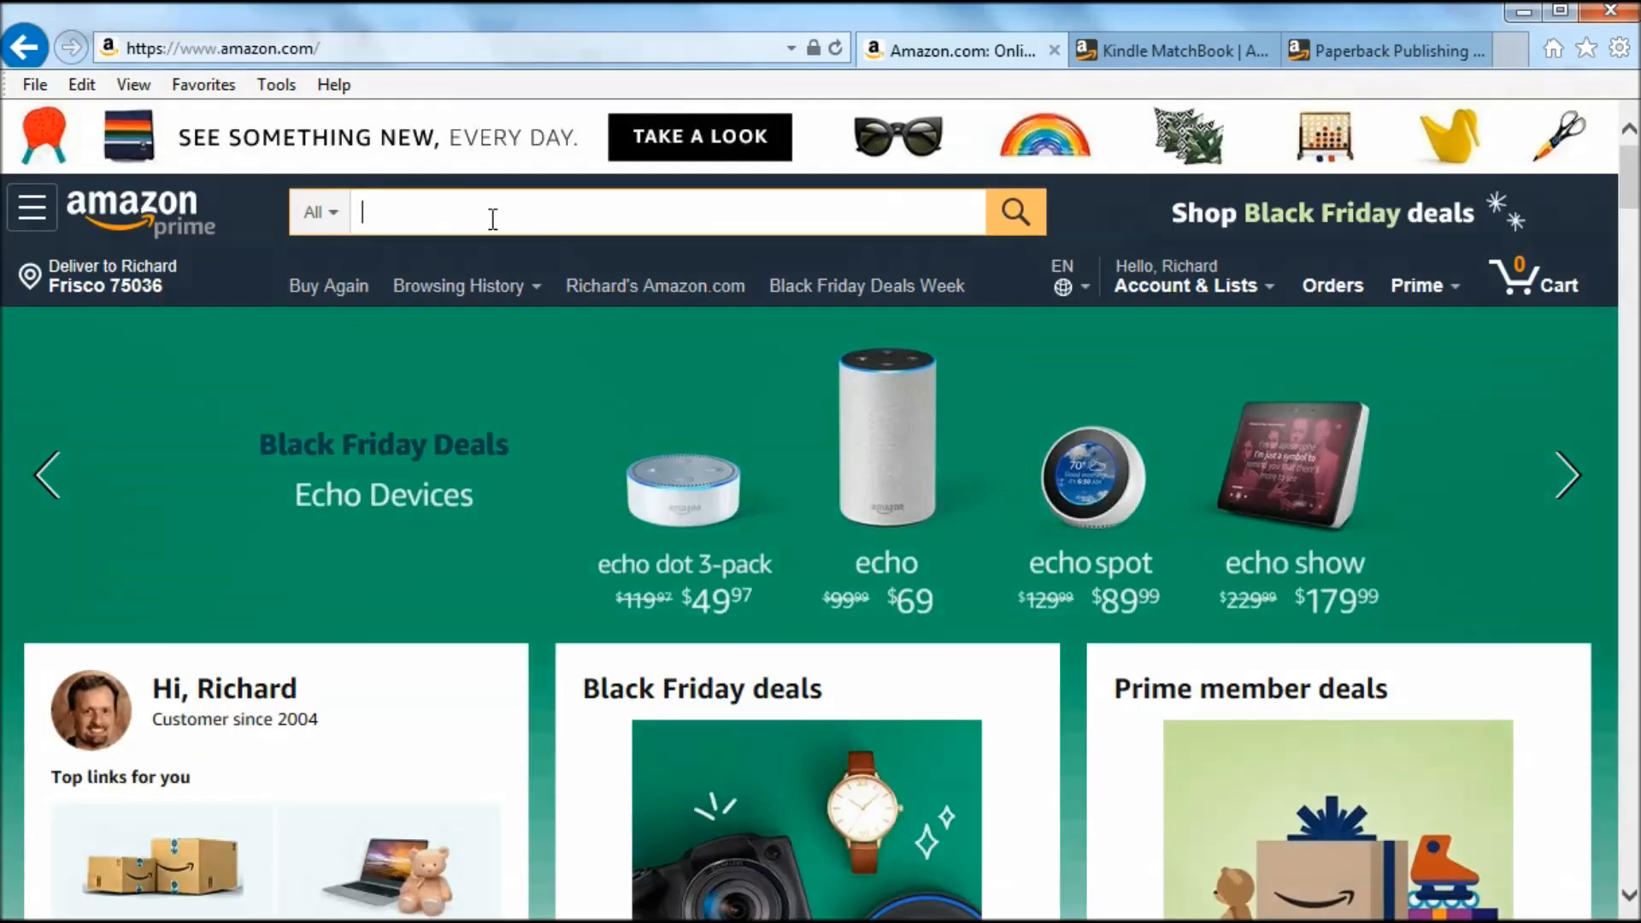
Step: Search the Amazon.com store for the author's full name followed by "book"
type("richard ")
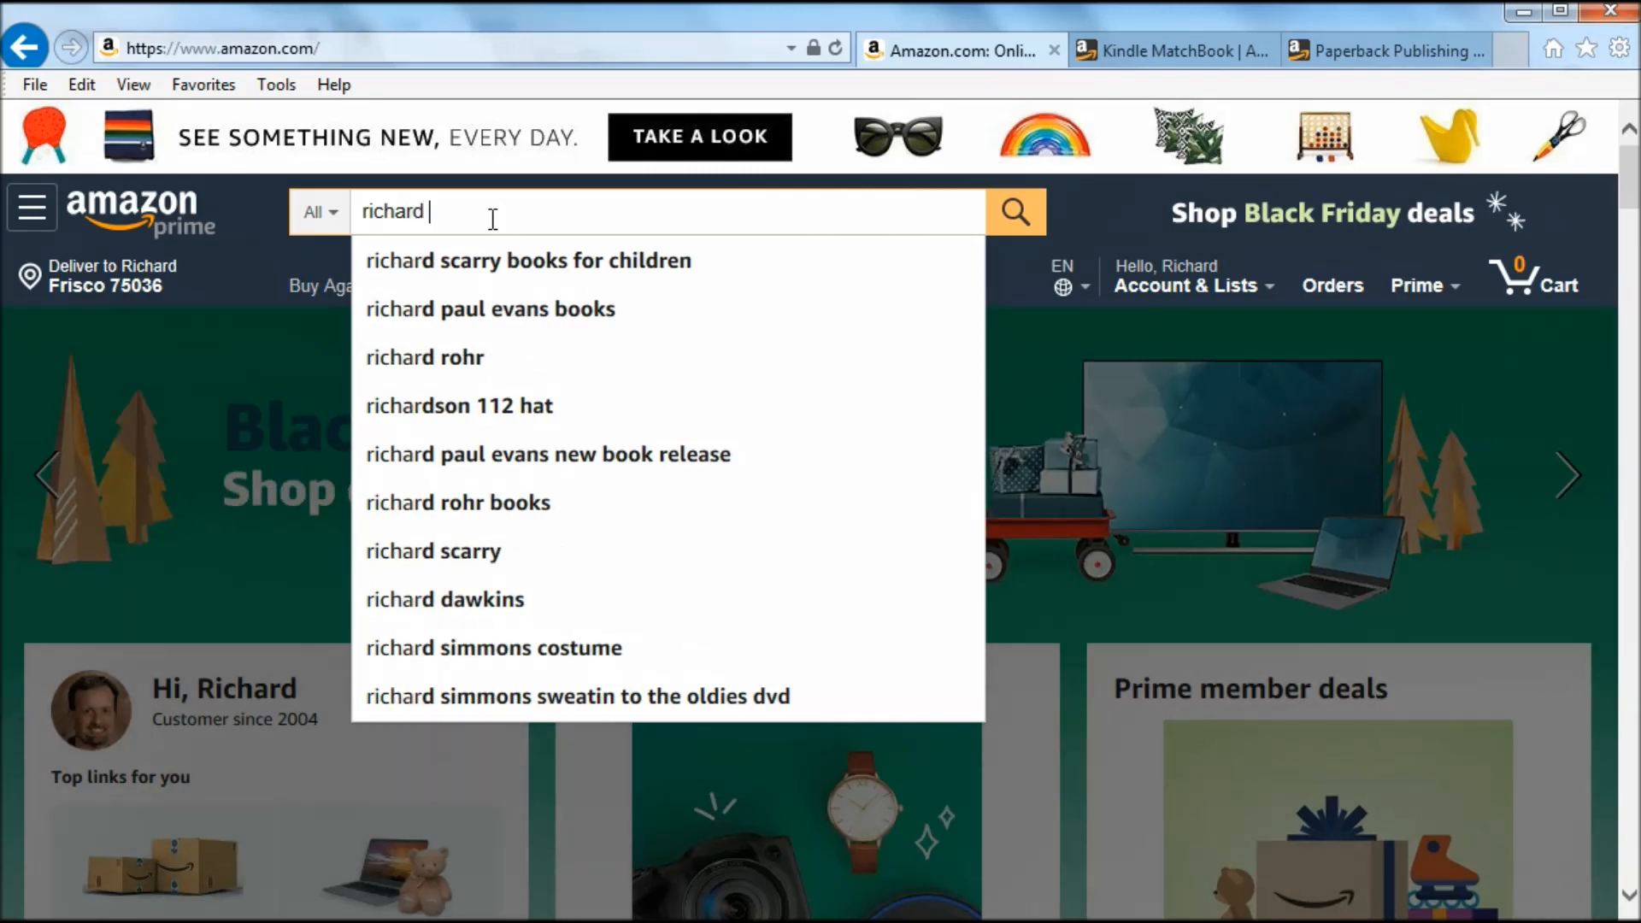
type("blazevich book")
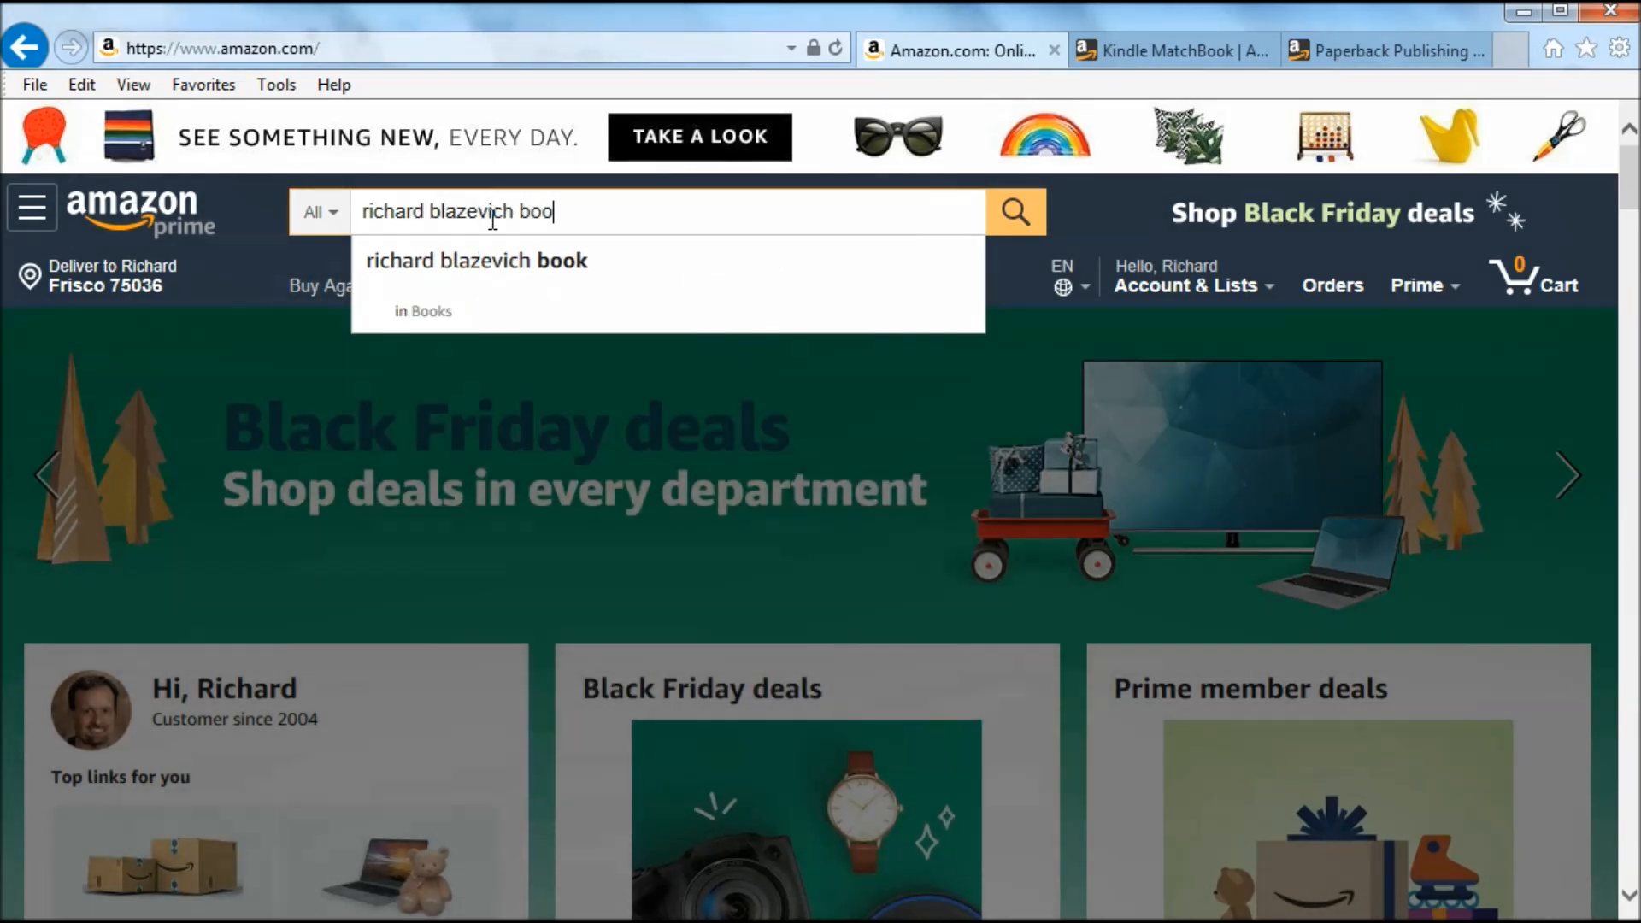
key("Return")
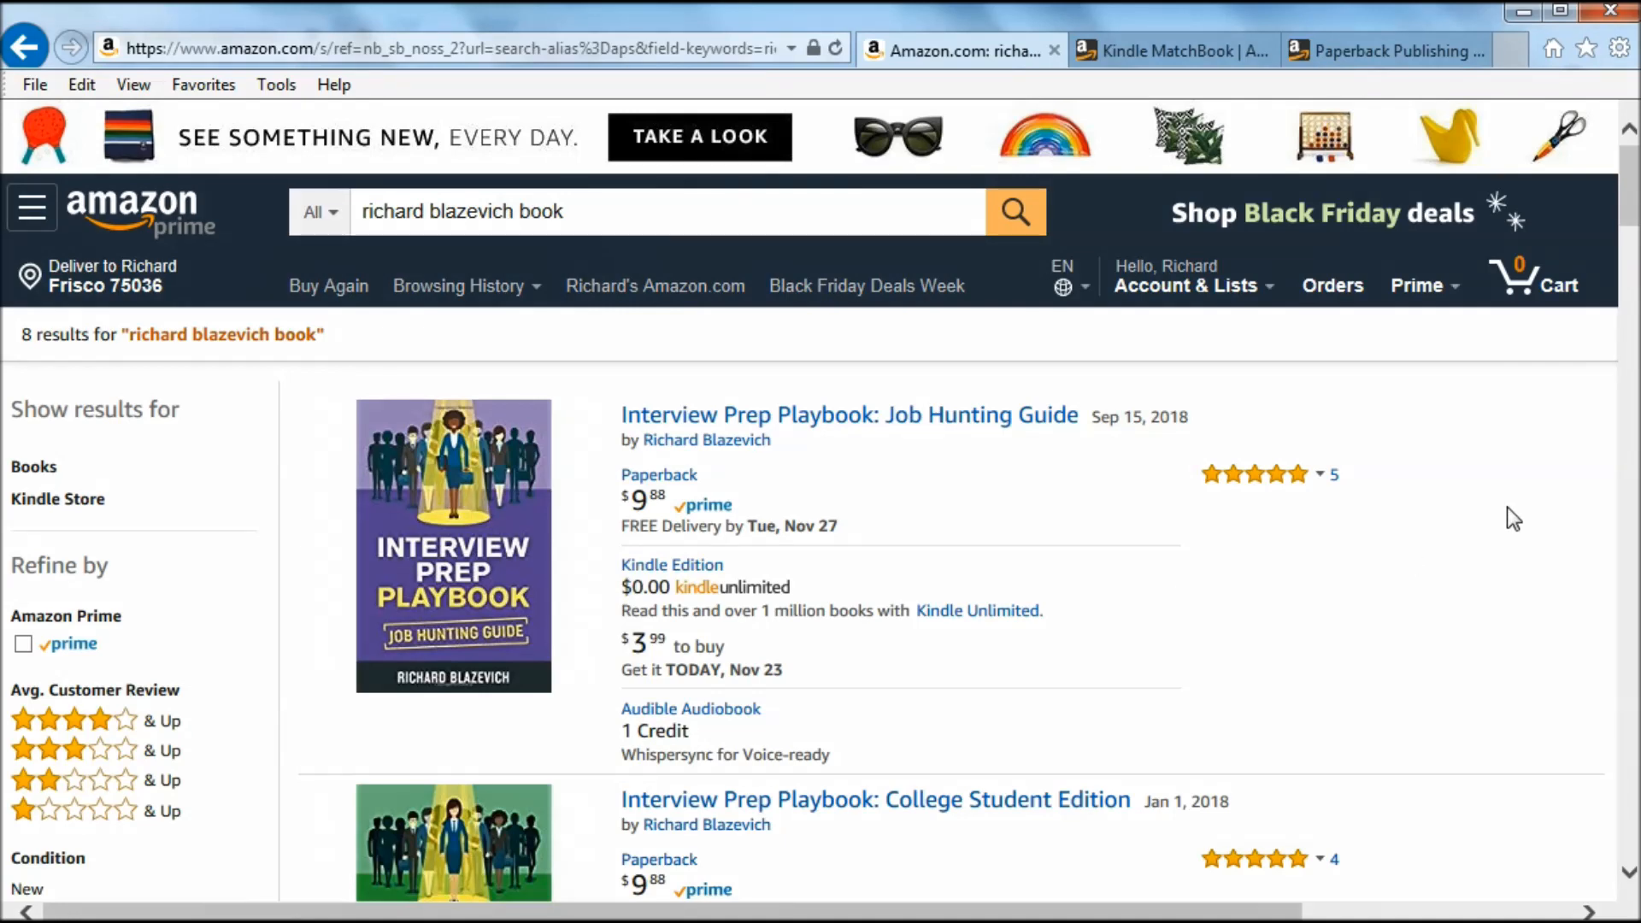
Step: Open the paperback listing of "Interview Prep Playbook: Job Hunting Guide" from the search results and review its formats and buying options
scroll(1507, 507, "down", 1)
left_click(980, 306)
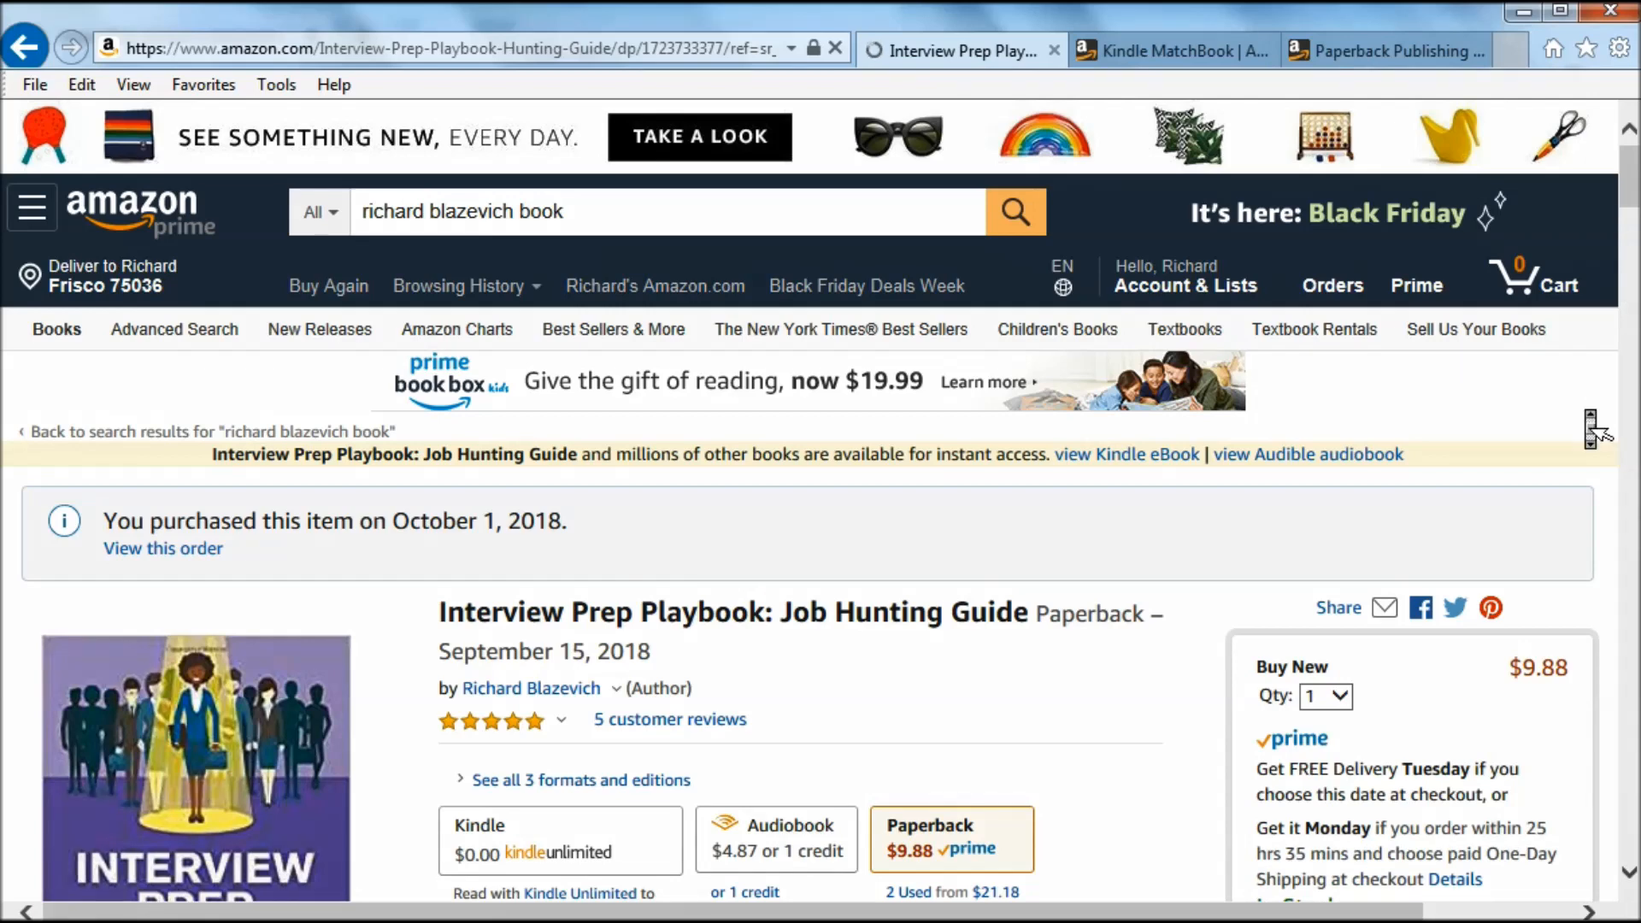
scroll(1240, 376, "down", 5)
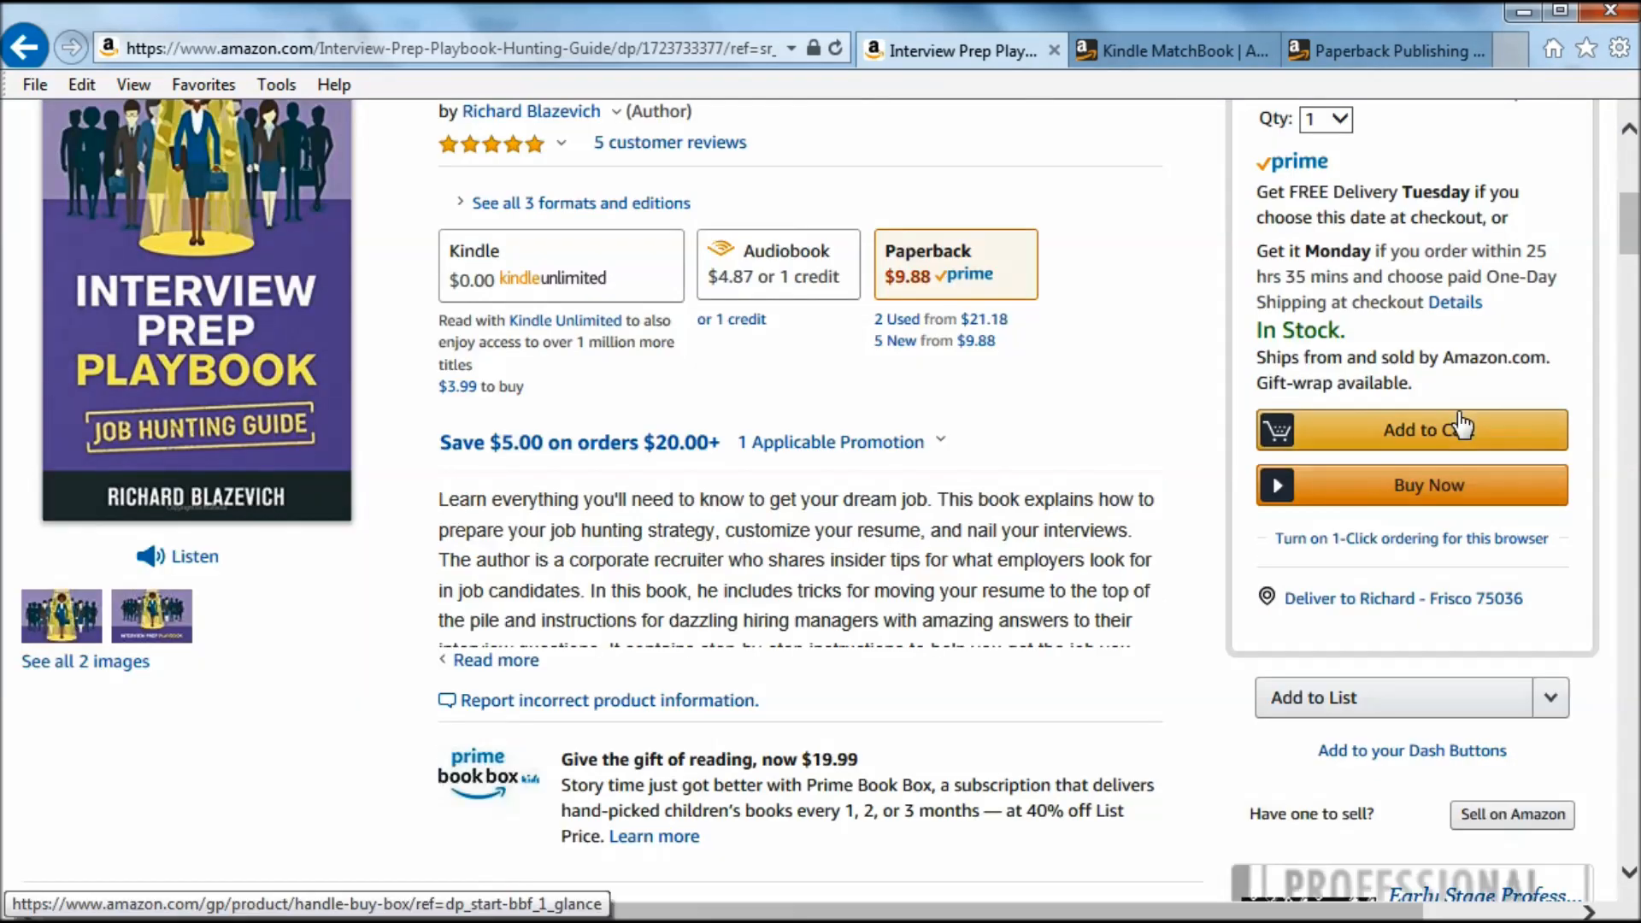
middle_click(1167, 367)
scroll(1169, 368, "up", 2)
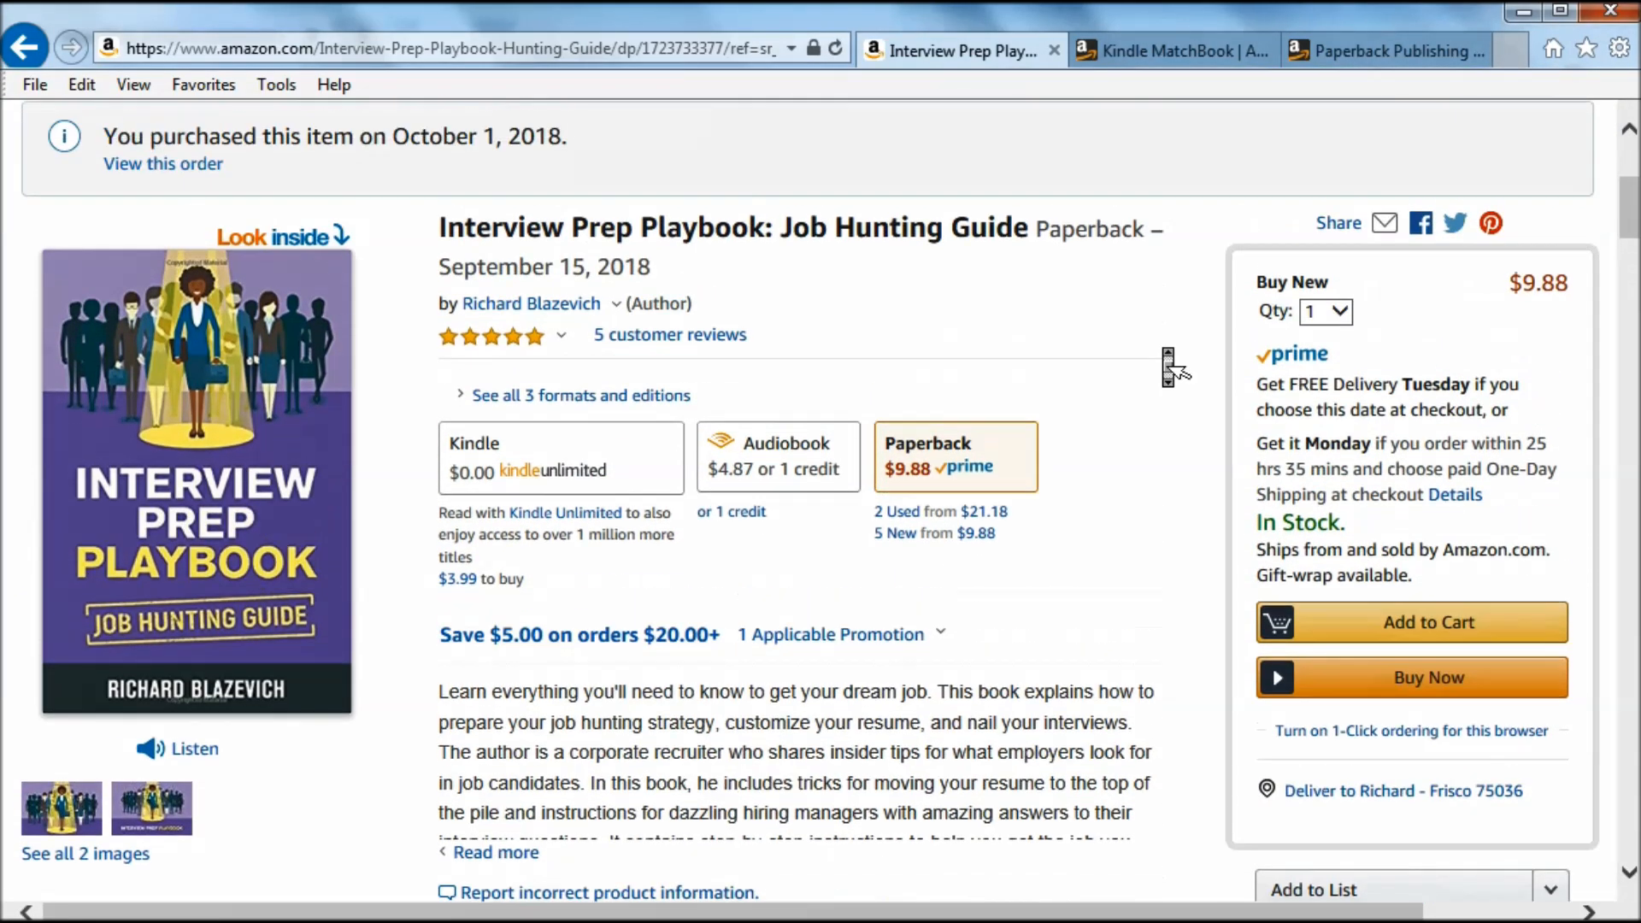
Step: Switch to the book's Kindle edition, check its Kindle MatchBook price, and expand the full description
left_click(539, 480)
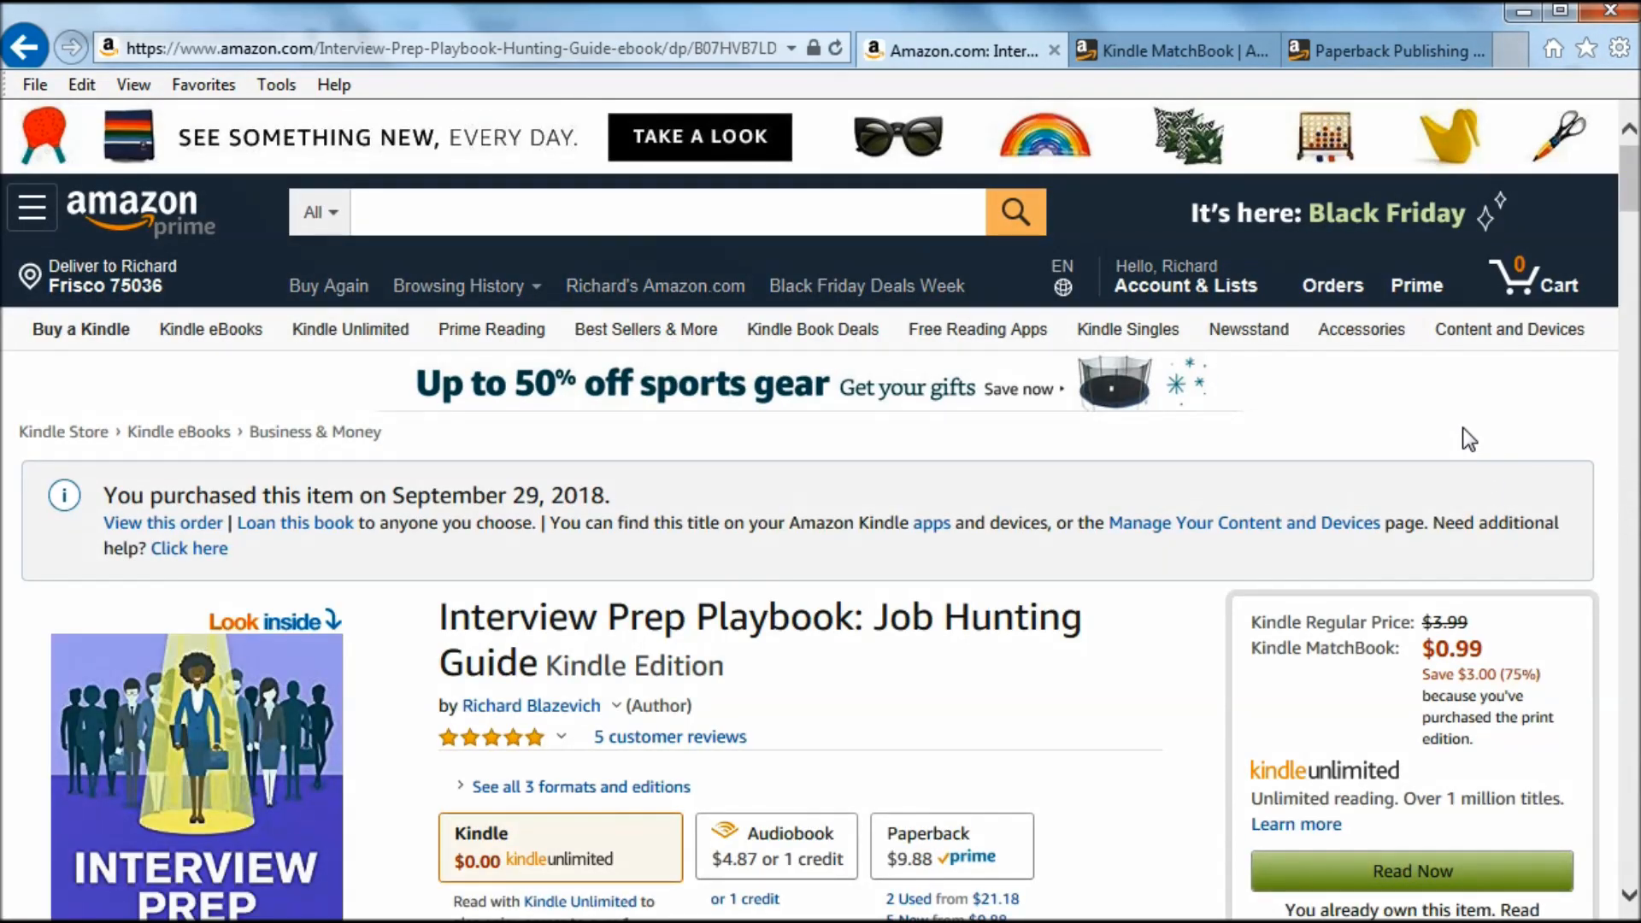
scroll(1161, 592, "down", 5)
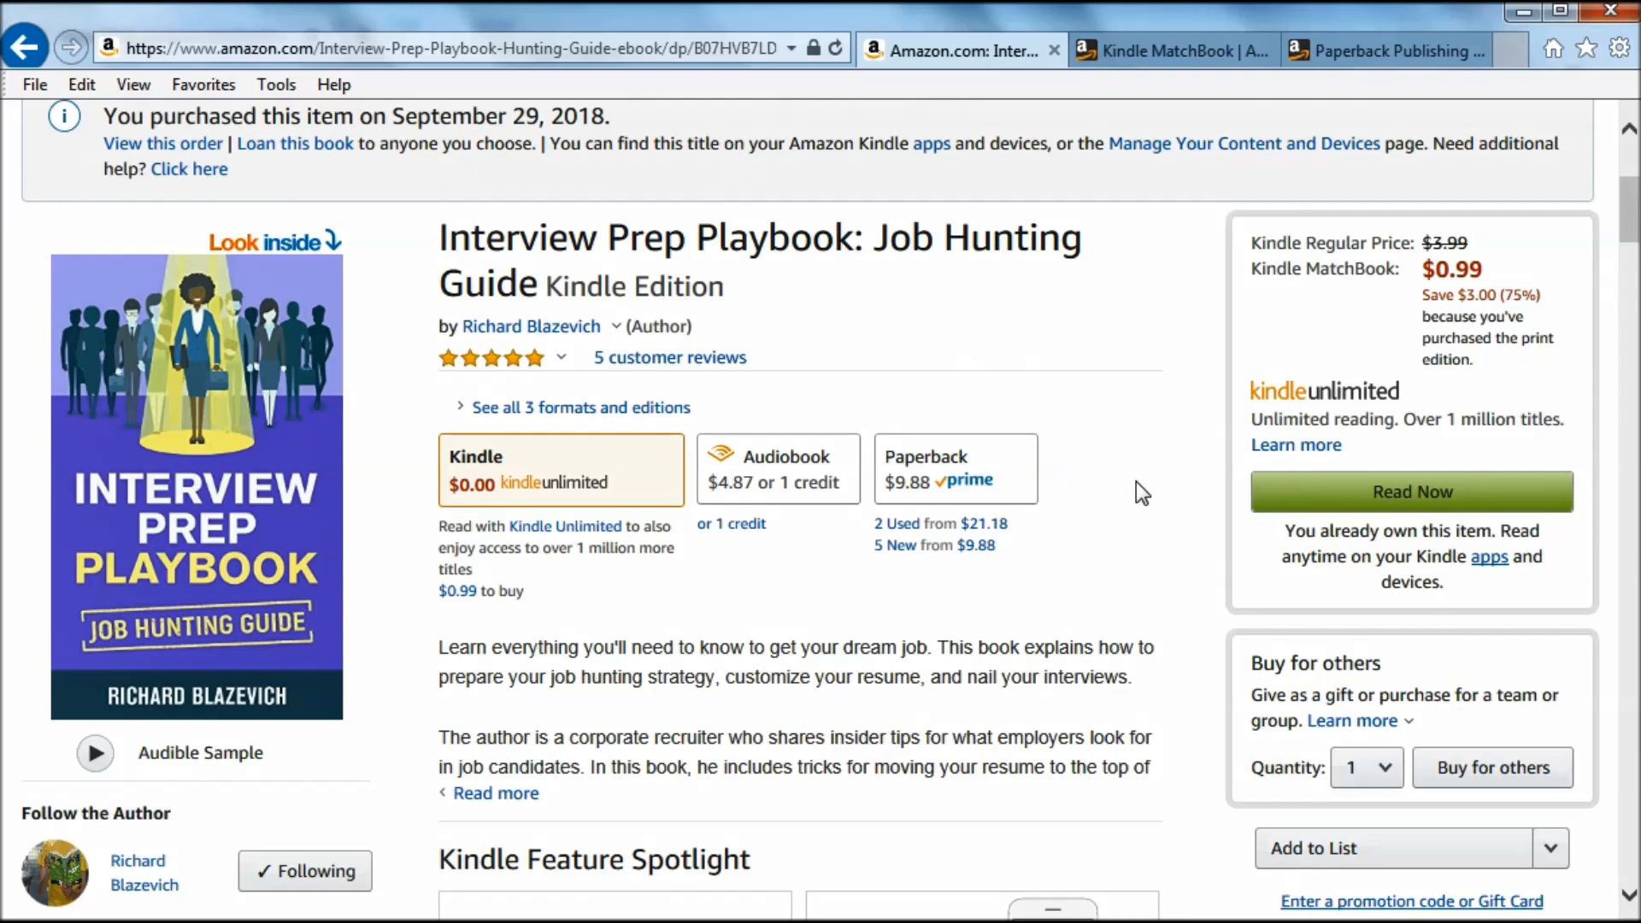
left_click(506, 794)
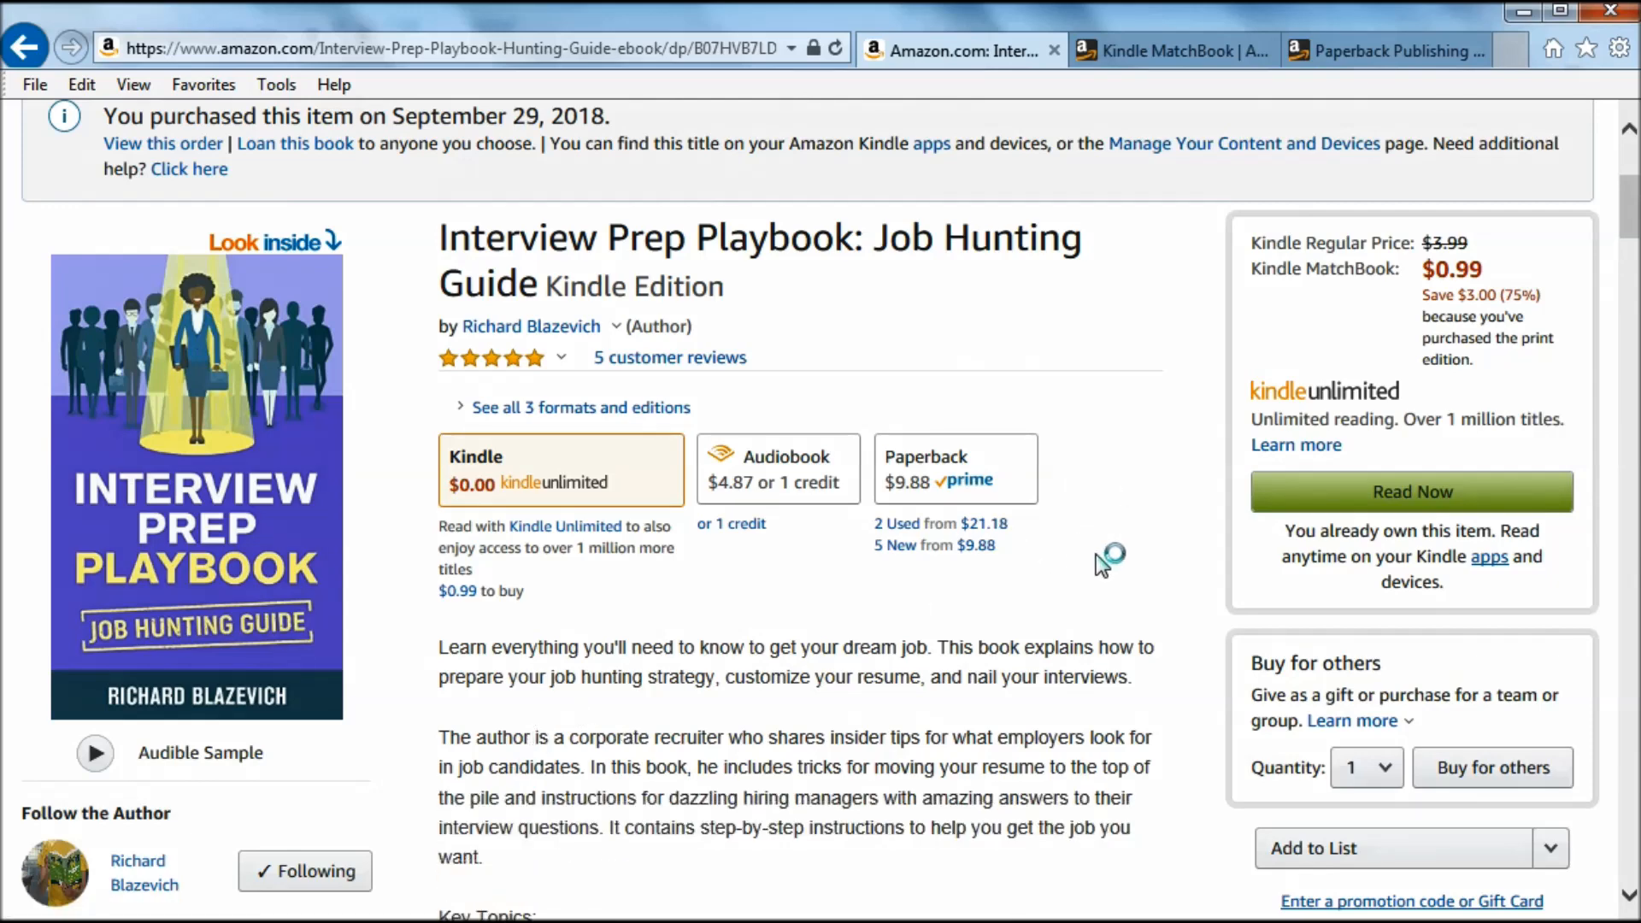
Step: Return to the paperback edition of the Job Hunting Guide and read its customer reviews
scroll(1099, 564, "down", 4)
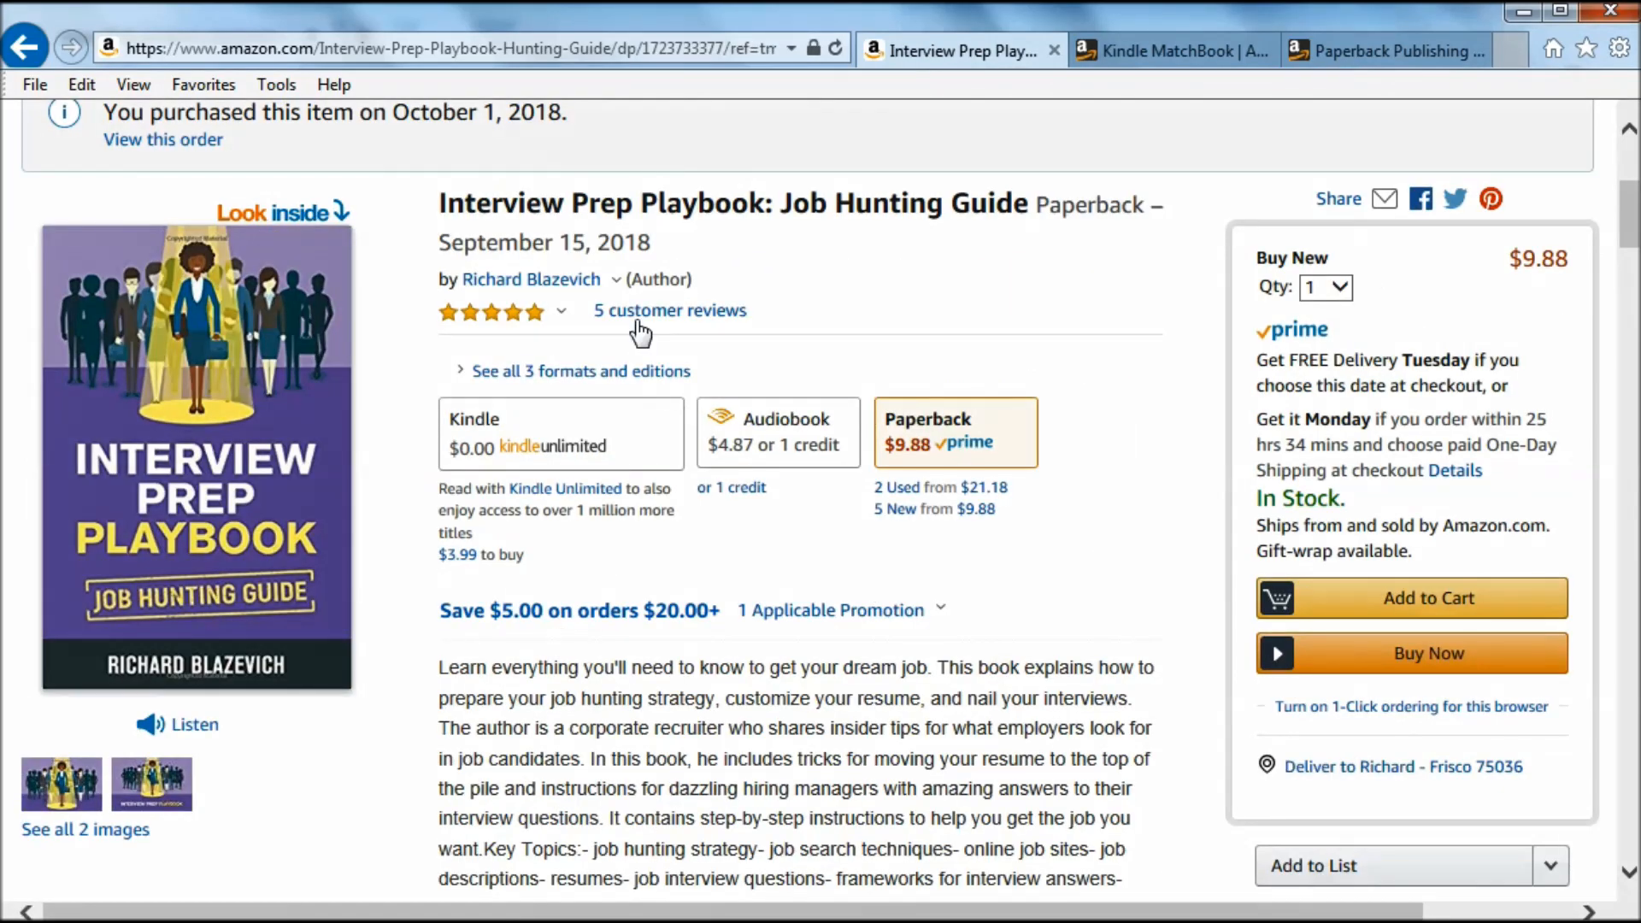
left_click(637, 315)
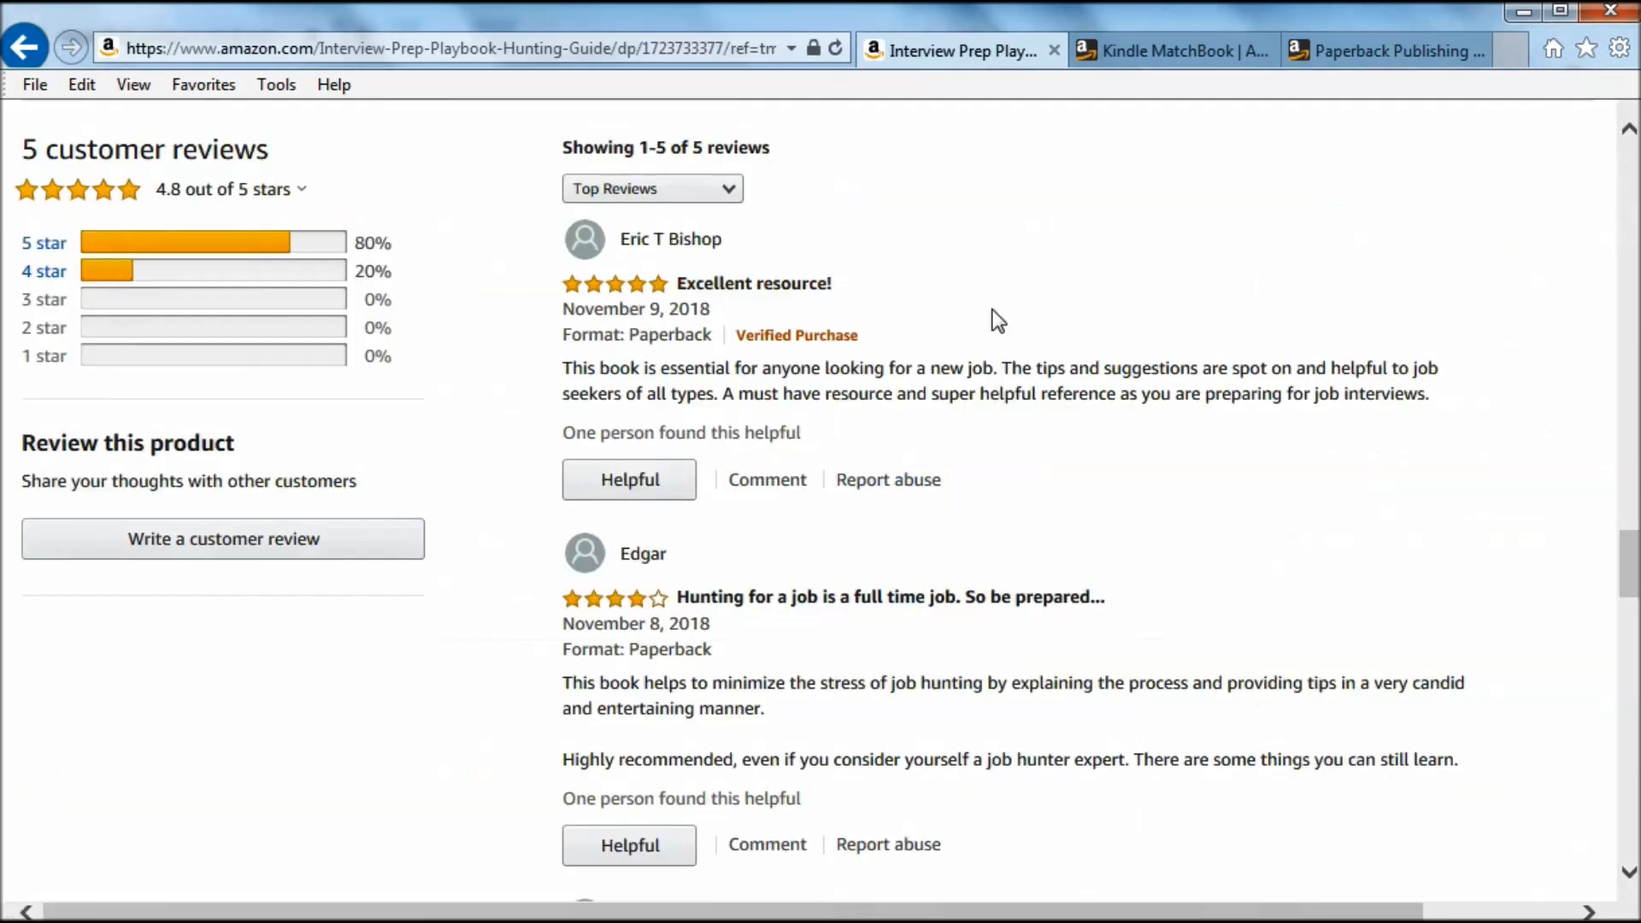
middle_click(1073, 315)
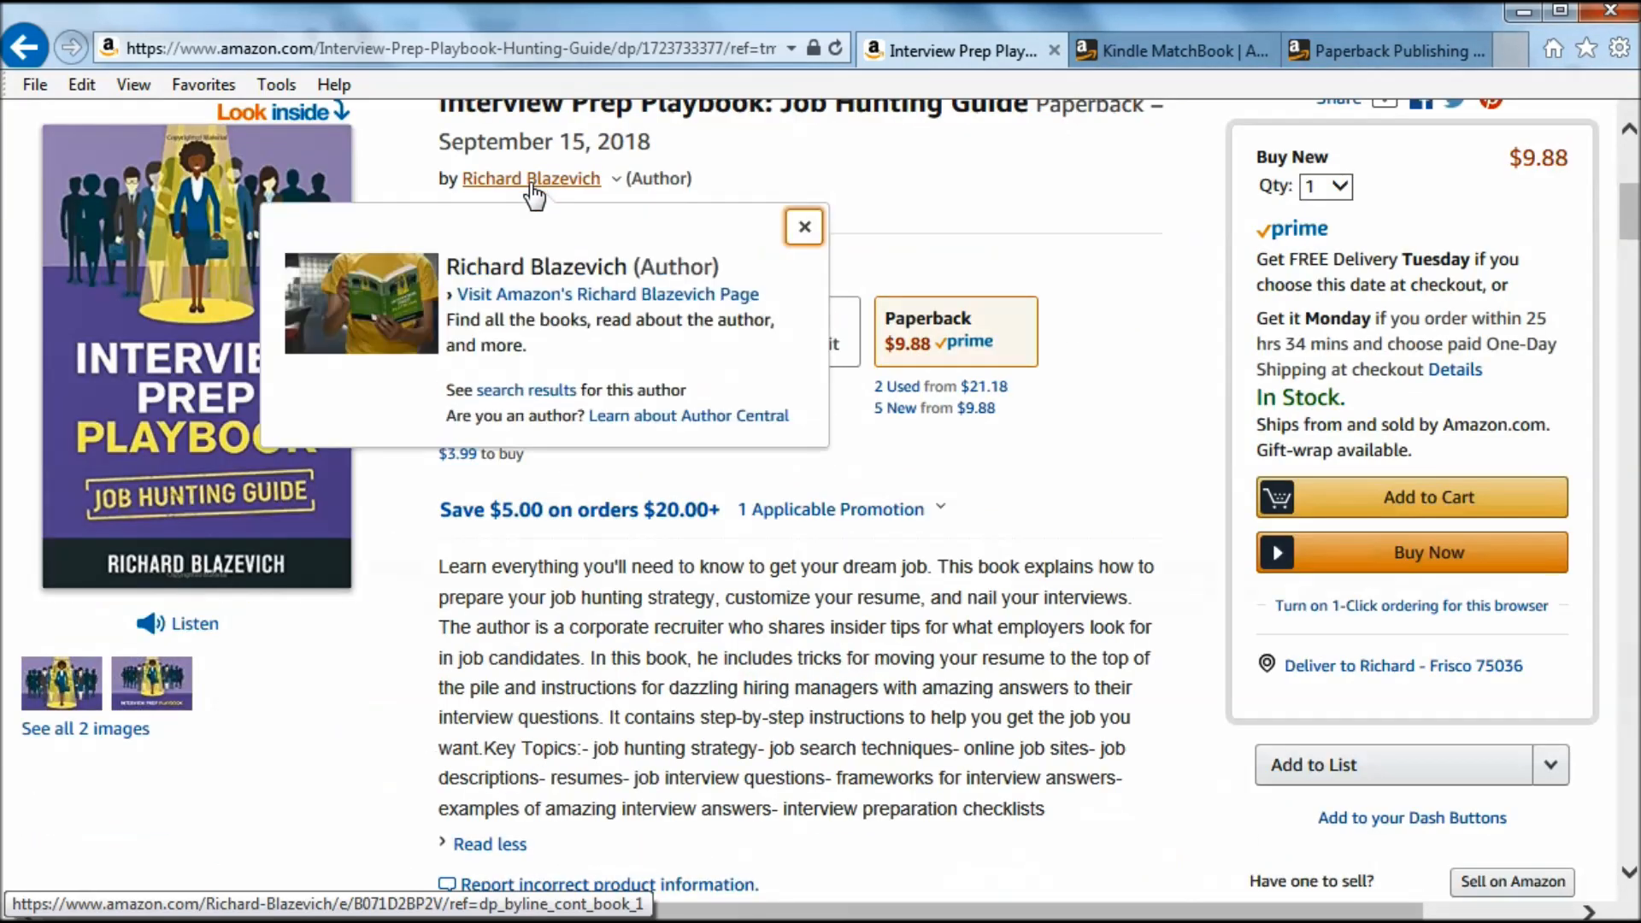
Step: Open the author's Amazon page from the byline and examine the biography, author updates and list of books
left_click(530, 181)
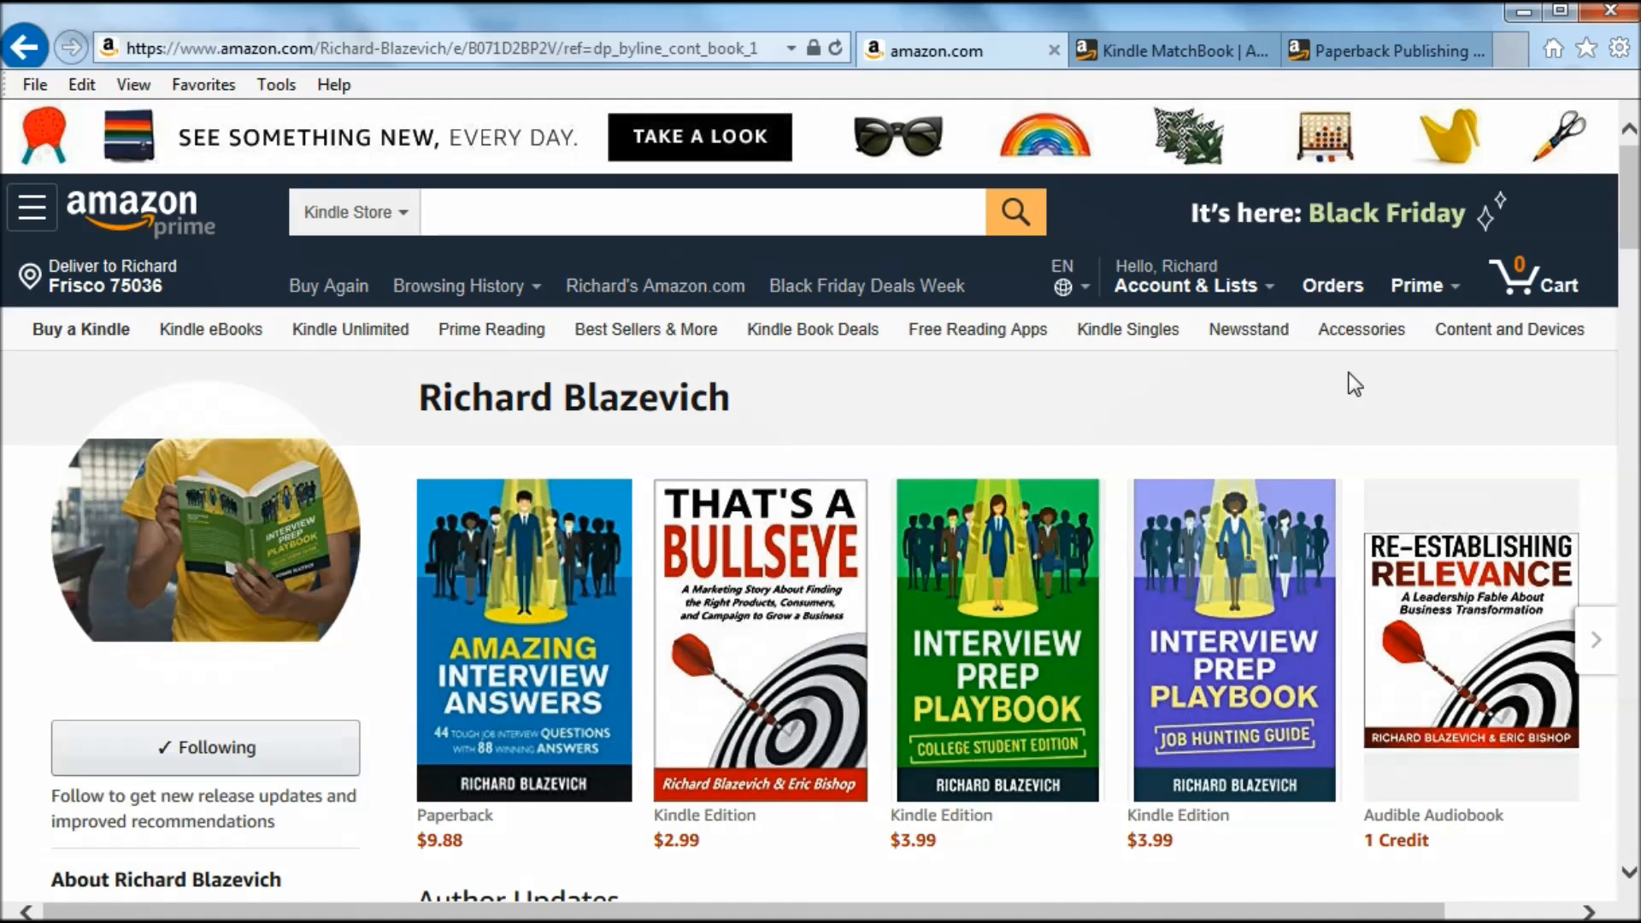
scroll(1351, 374, "down", 6)
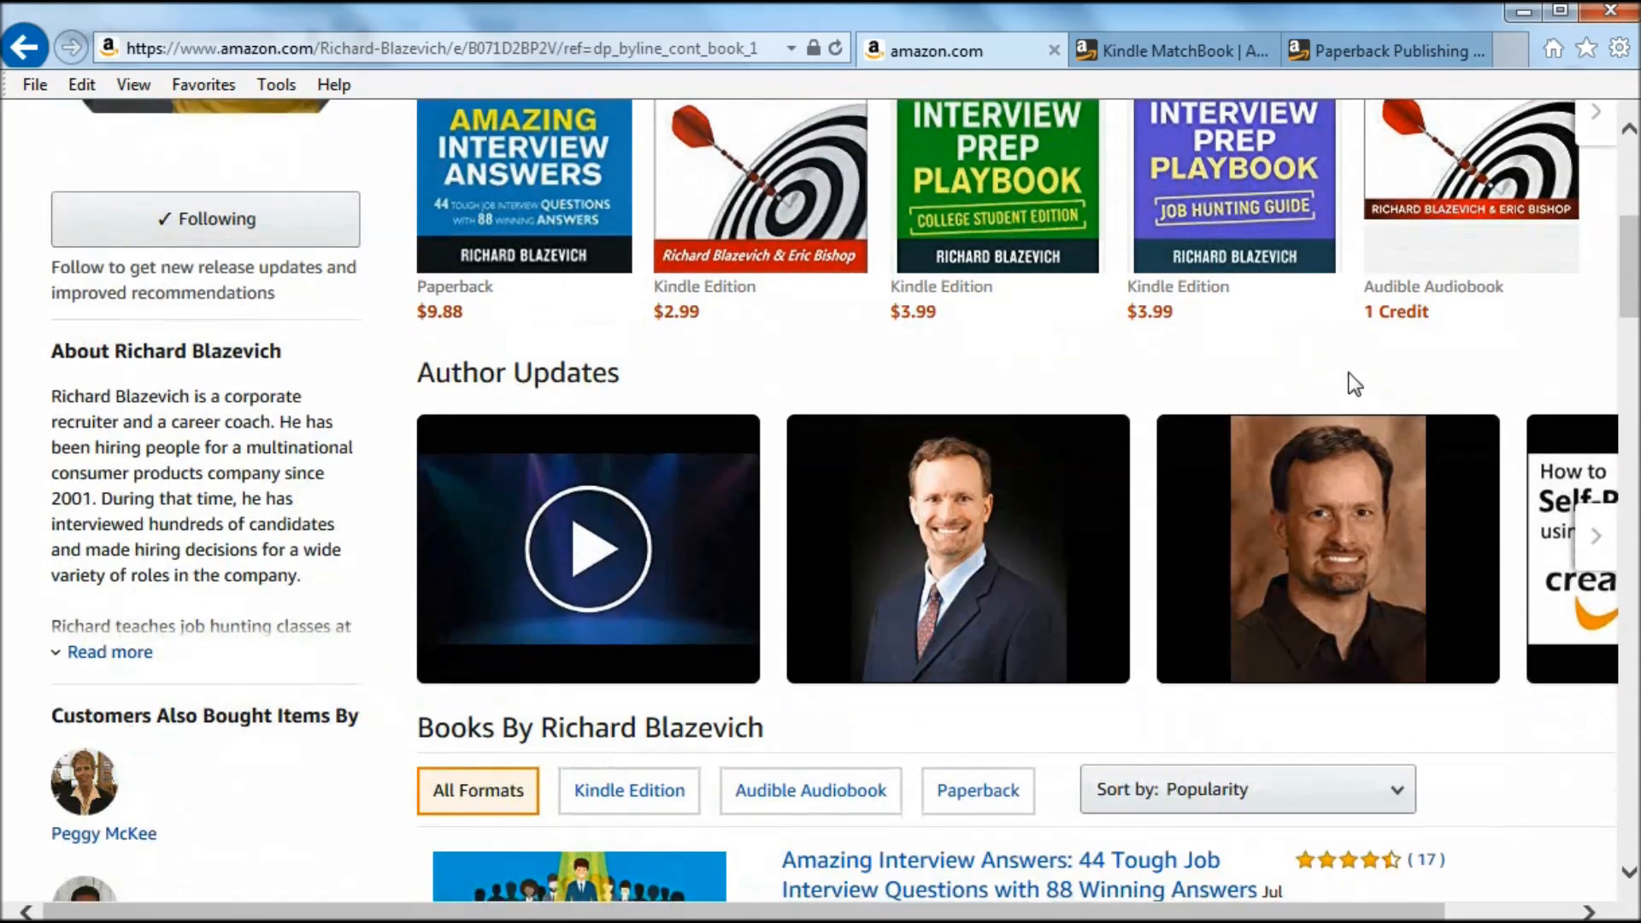
middle_click(1353, 387)
scroll(1349, 374, "down", 1)
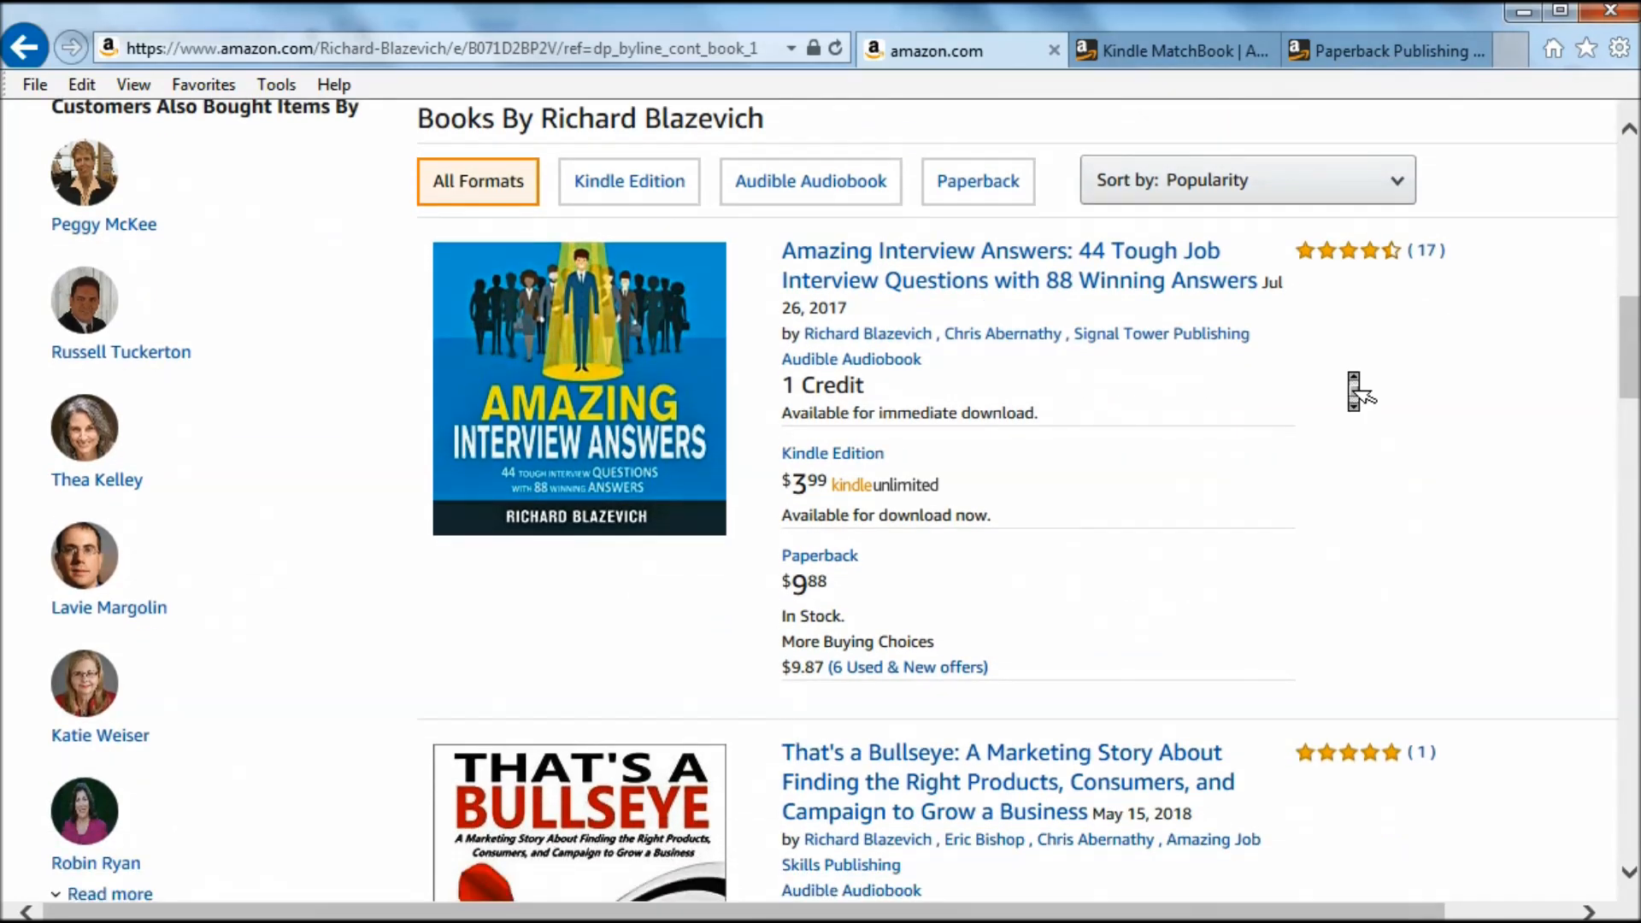
scroll(1349, 374, "down", 9)
scroll(1349, 373, "down", 8)
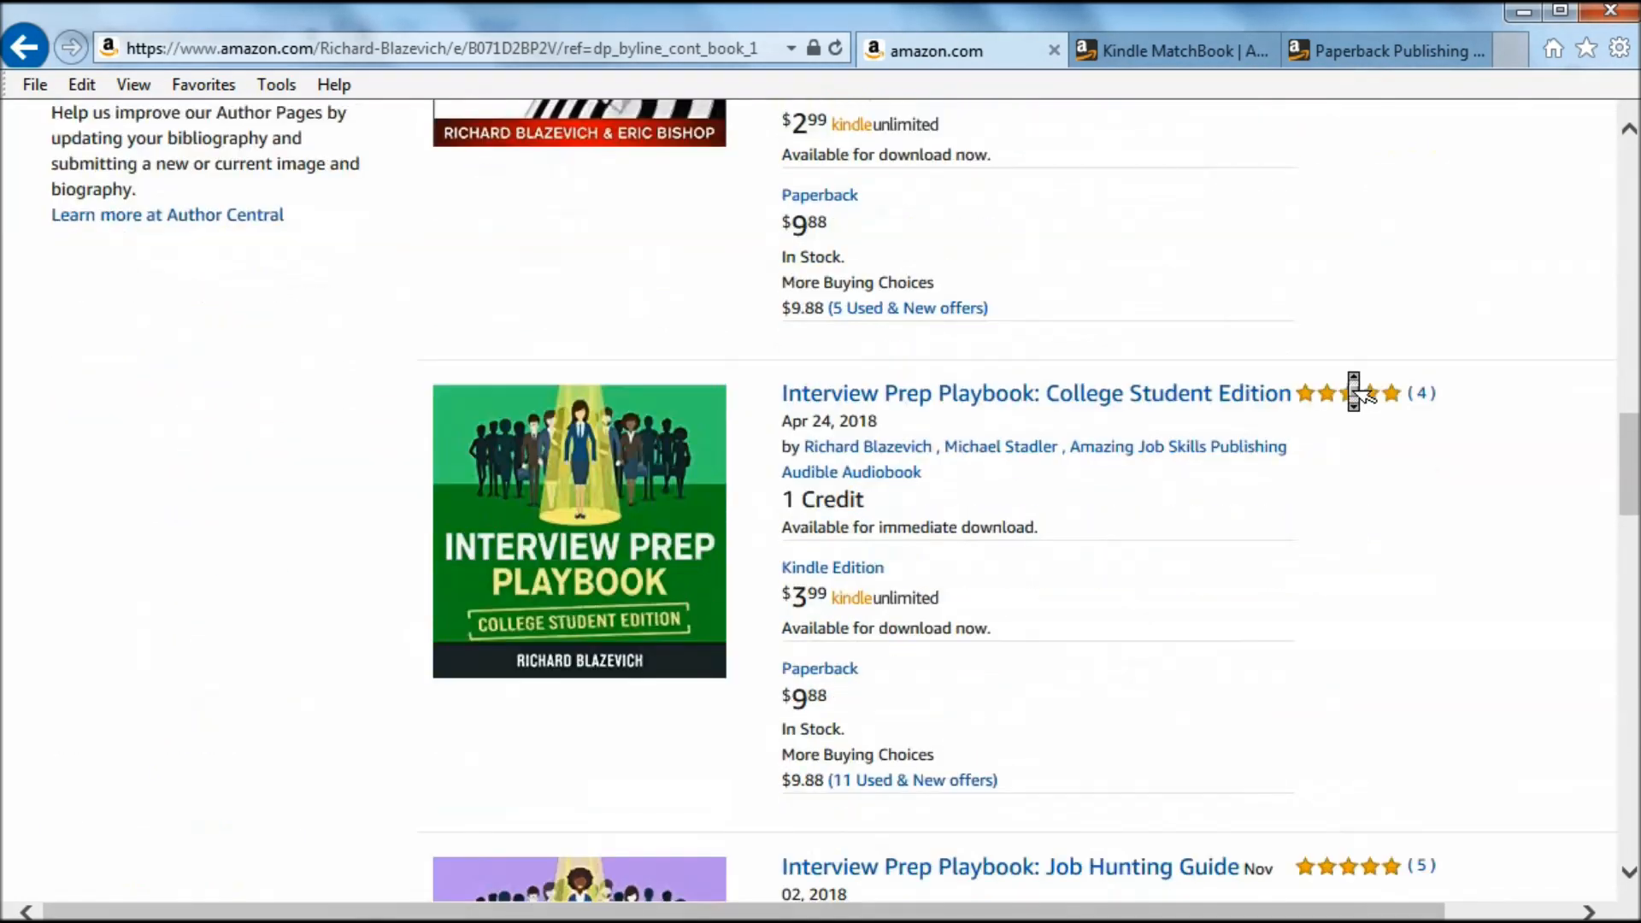
scroll(1355, 385, "up", 12)
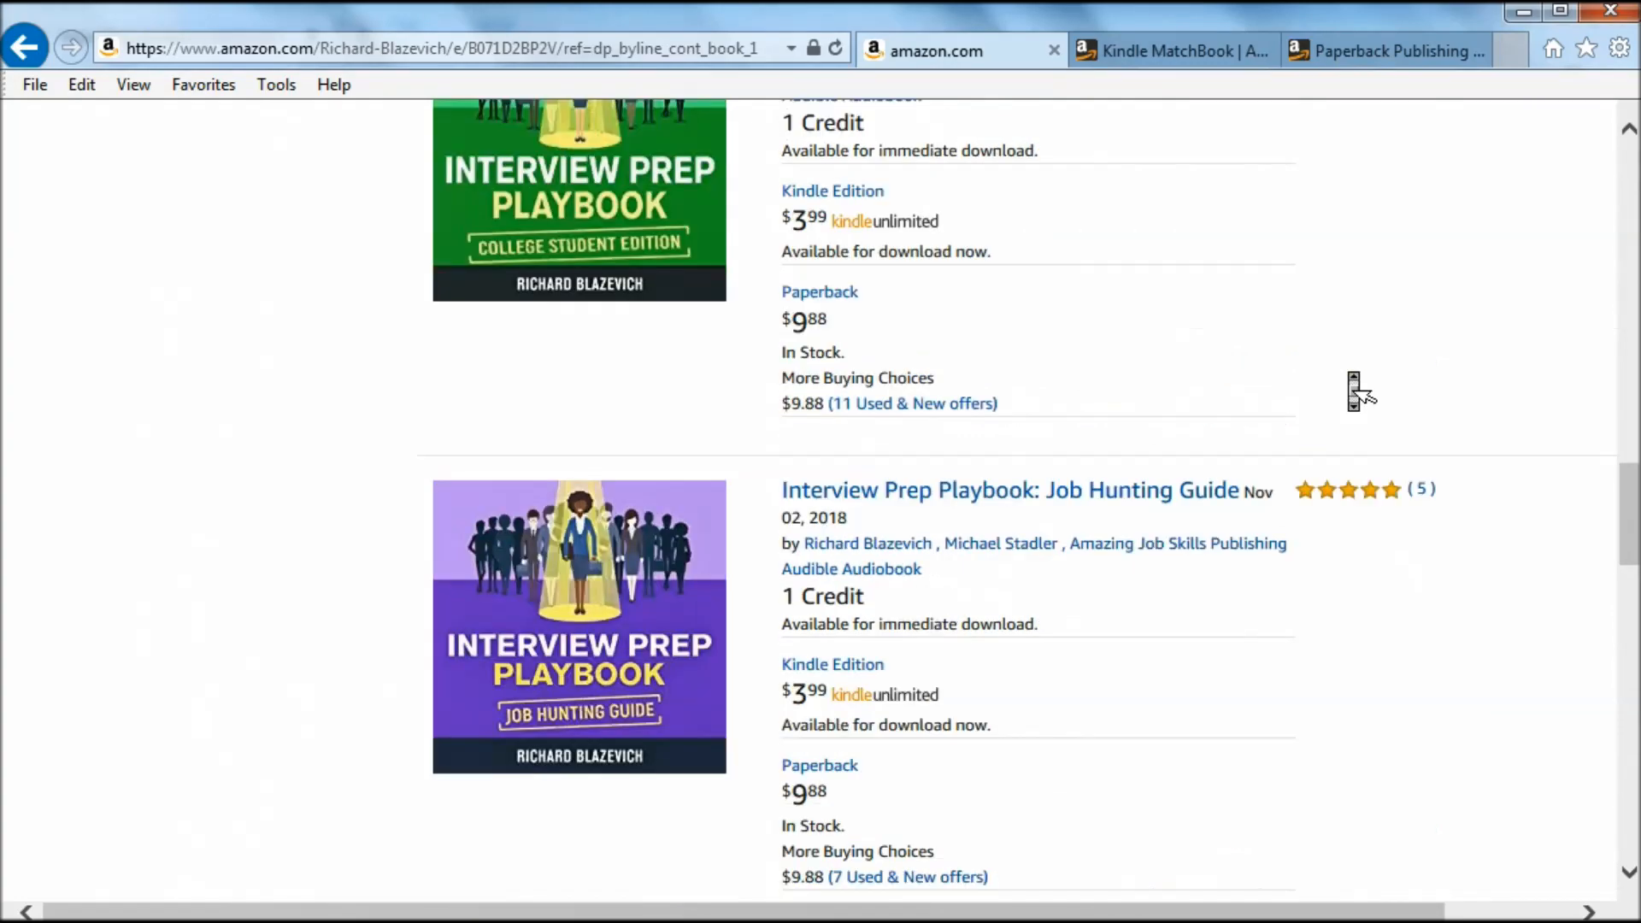
scroll(1353, 389, "up", 6)
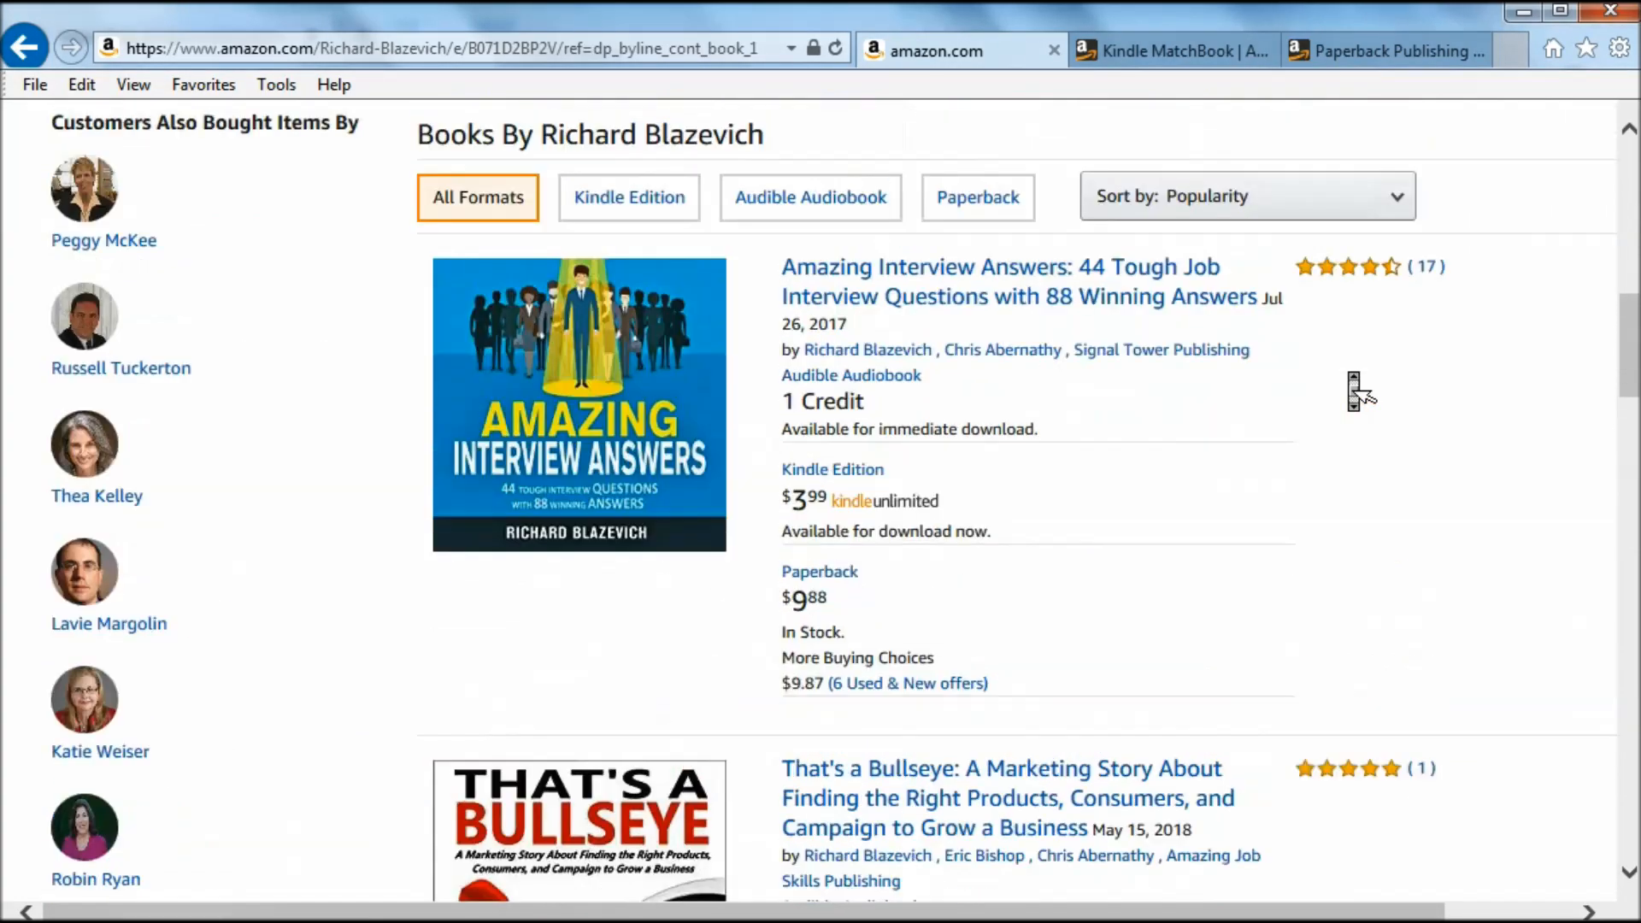
scroll(1353, 384, "up", 6)
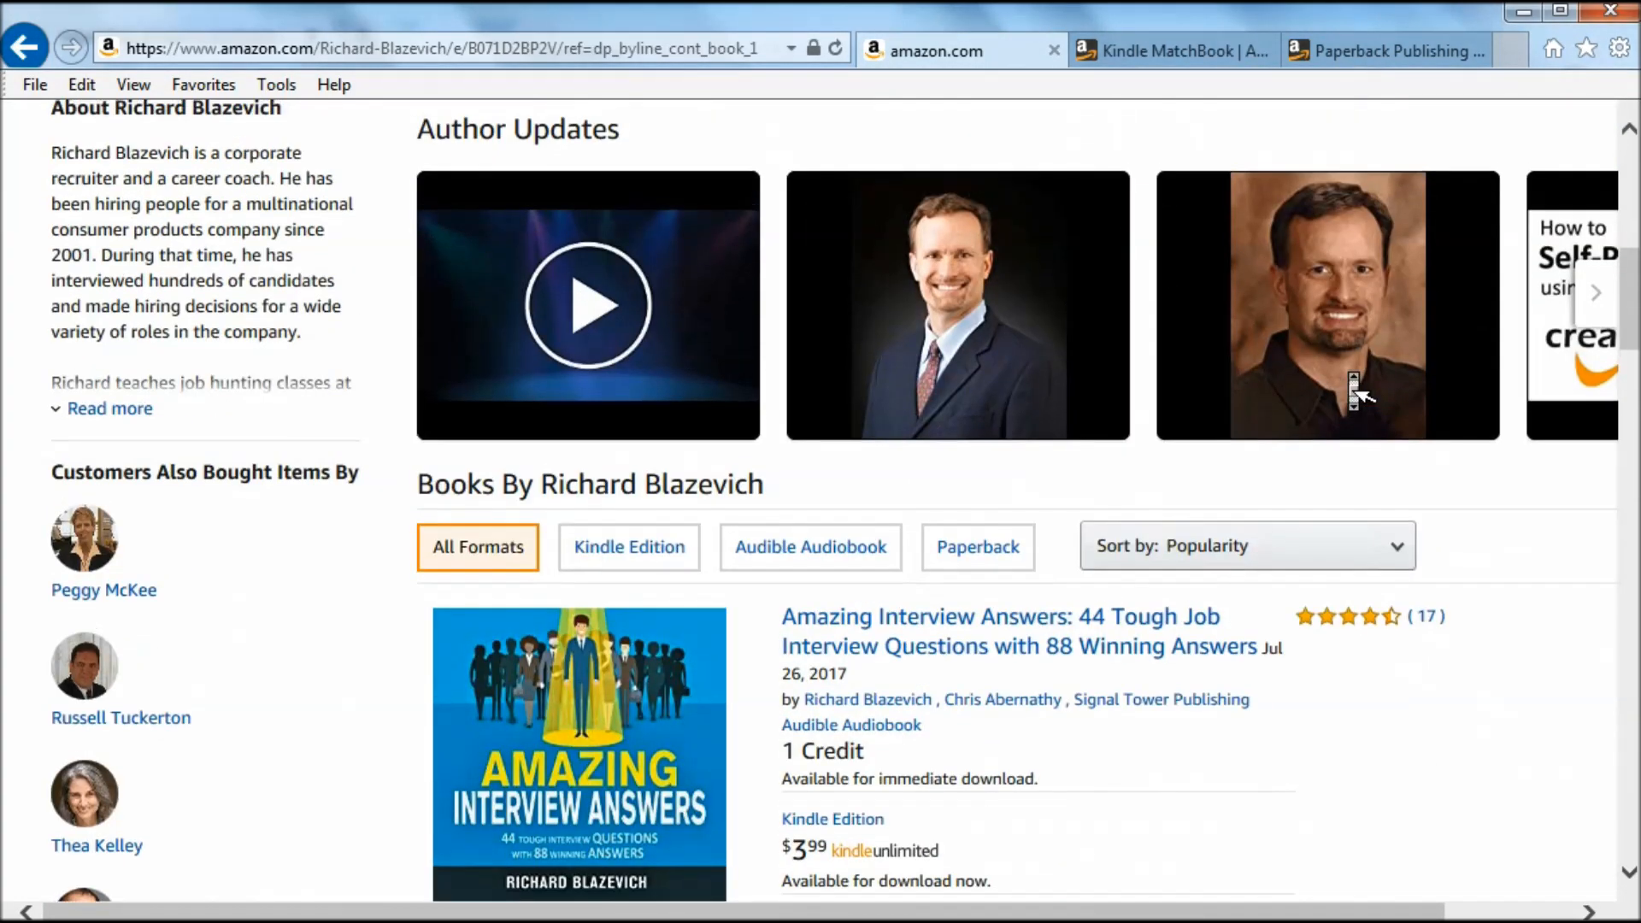
scroll(1355, 392, "up", 7)
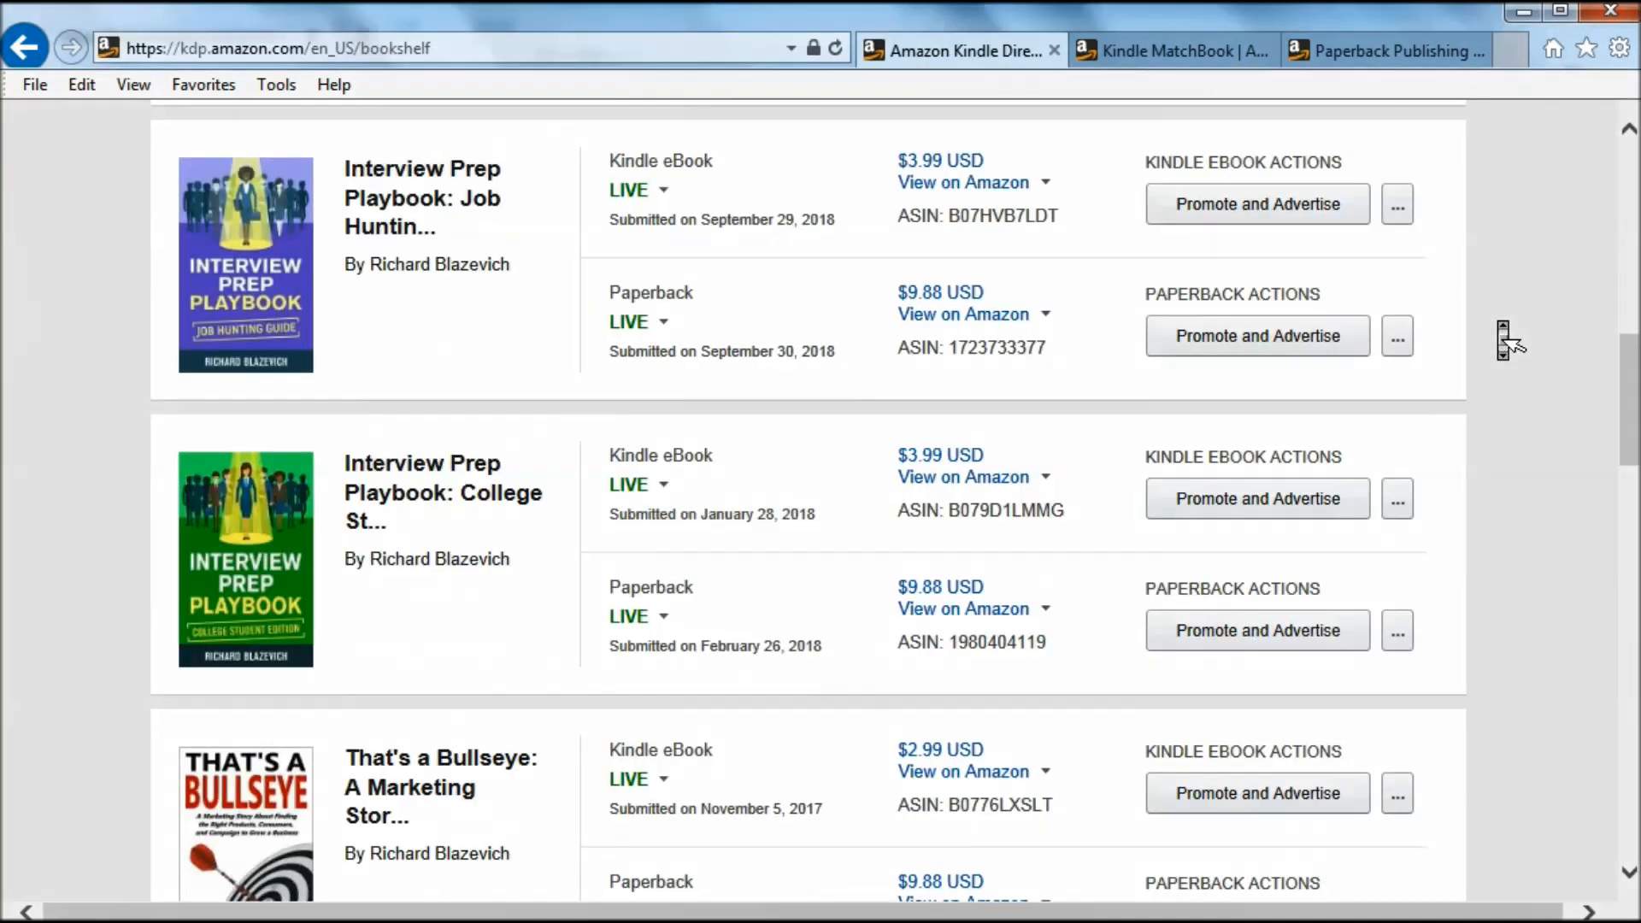
Step: On the KDP Bookshelf, review the additional Kindle eBook actions for "Interview Prep Playbook: Job Hunting Guide", including KDP Select Info
left_click(1398, 206)
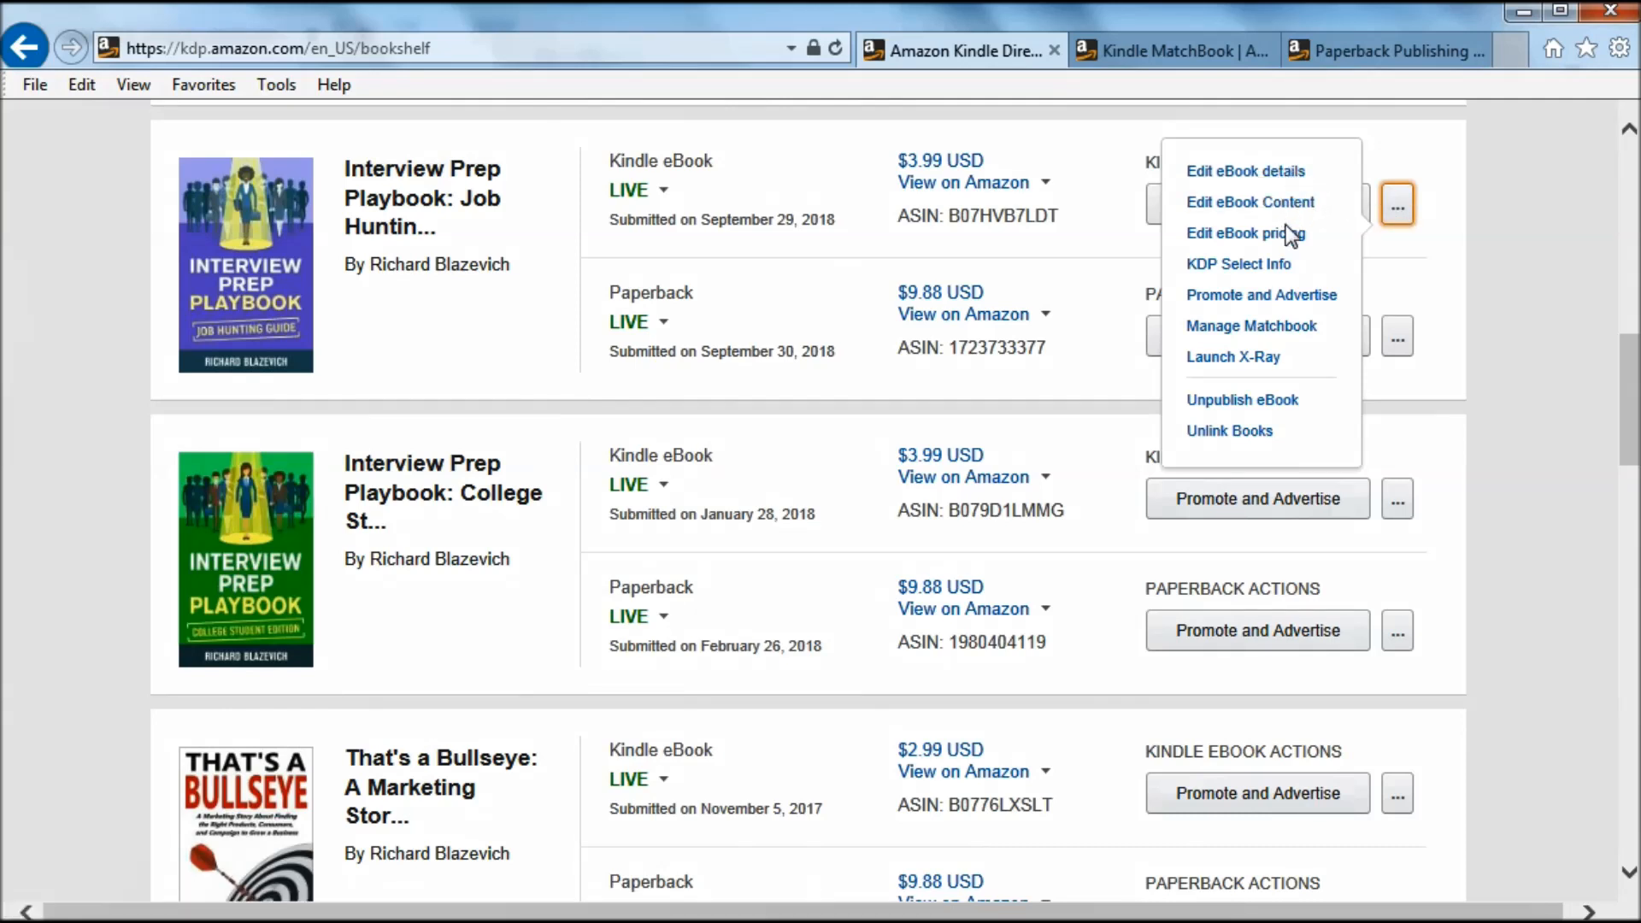
left_click(1292, 270)
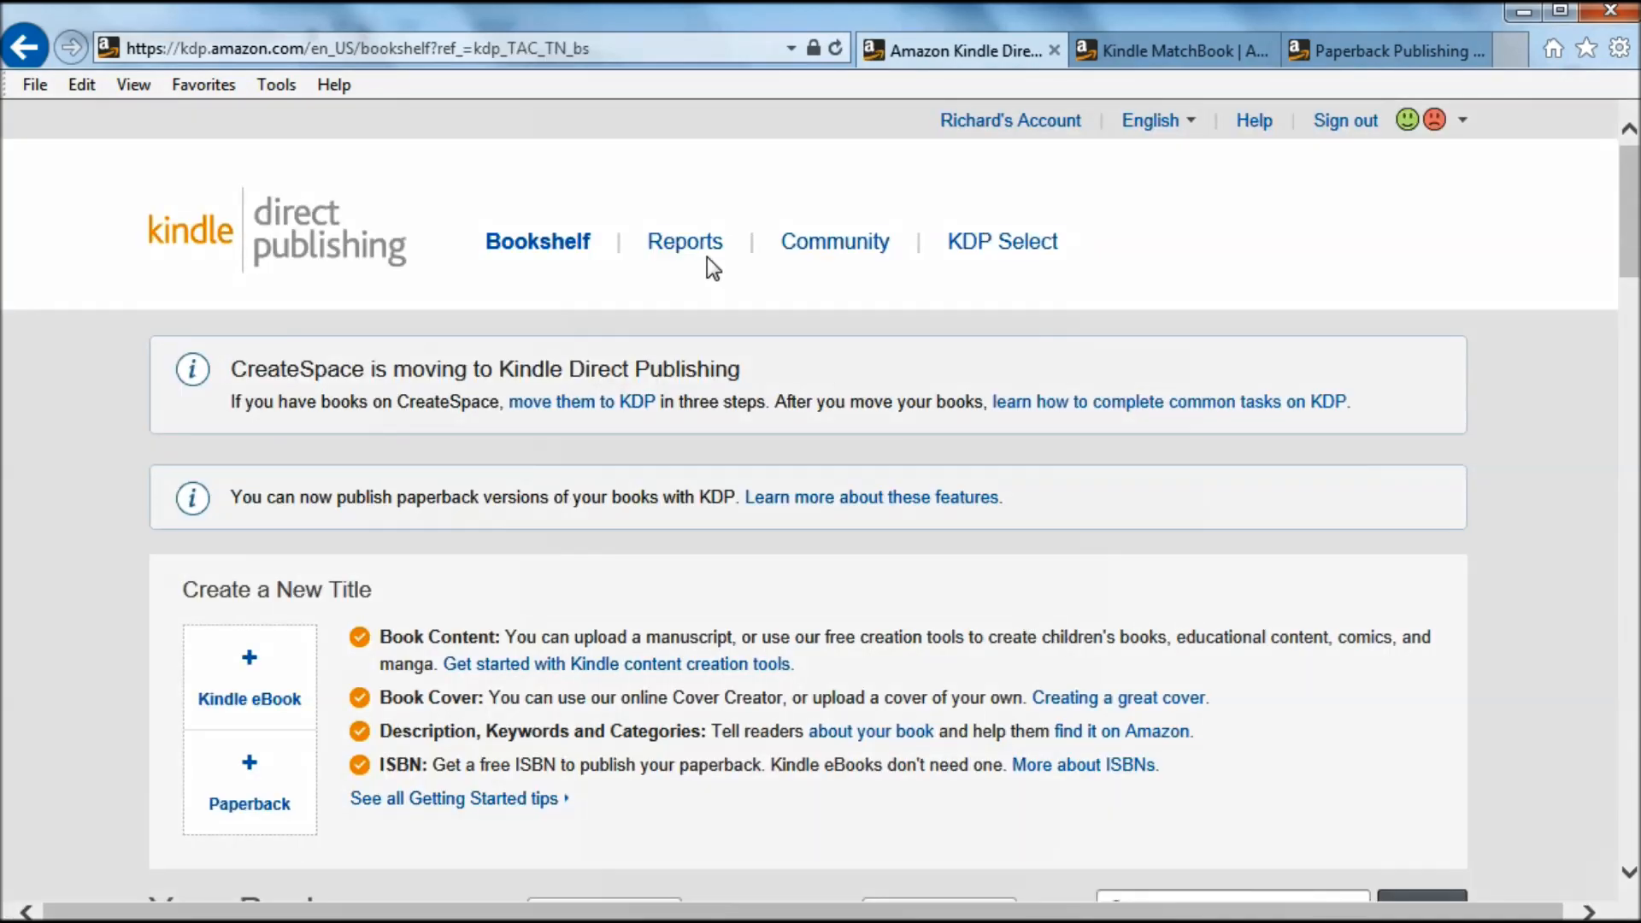
Step: Open the KDP Reports sales dashboard and set its date range to Last 90 Days
left_click(690, 244)
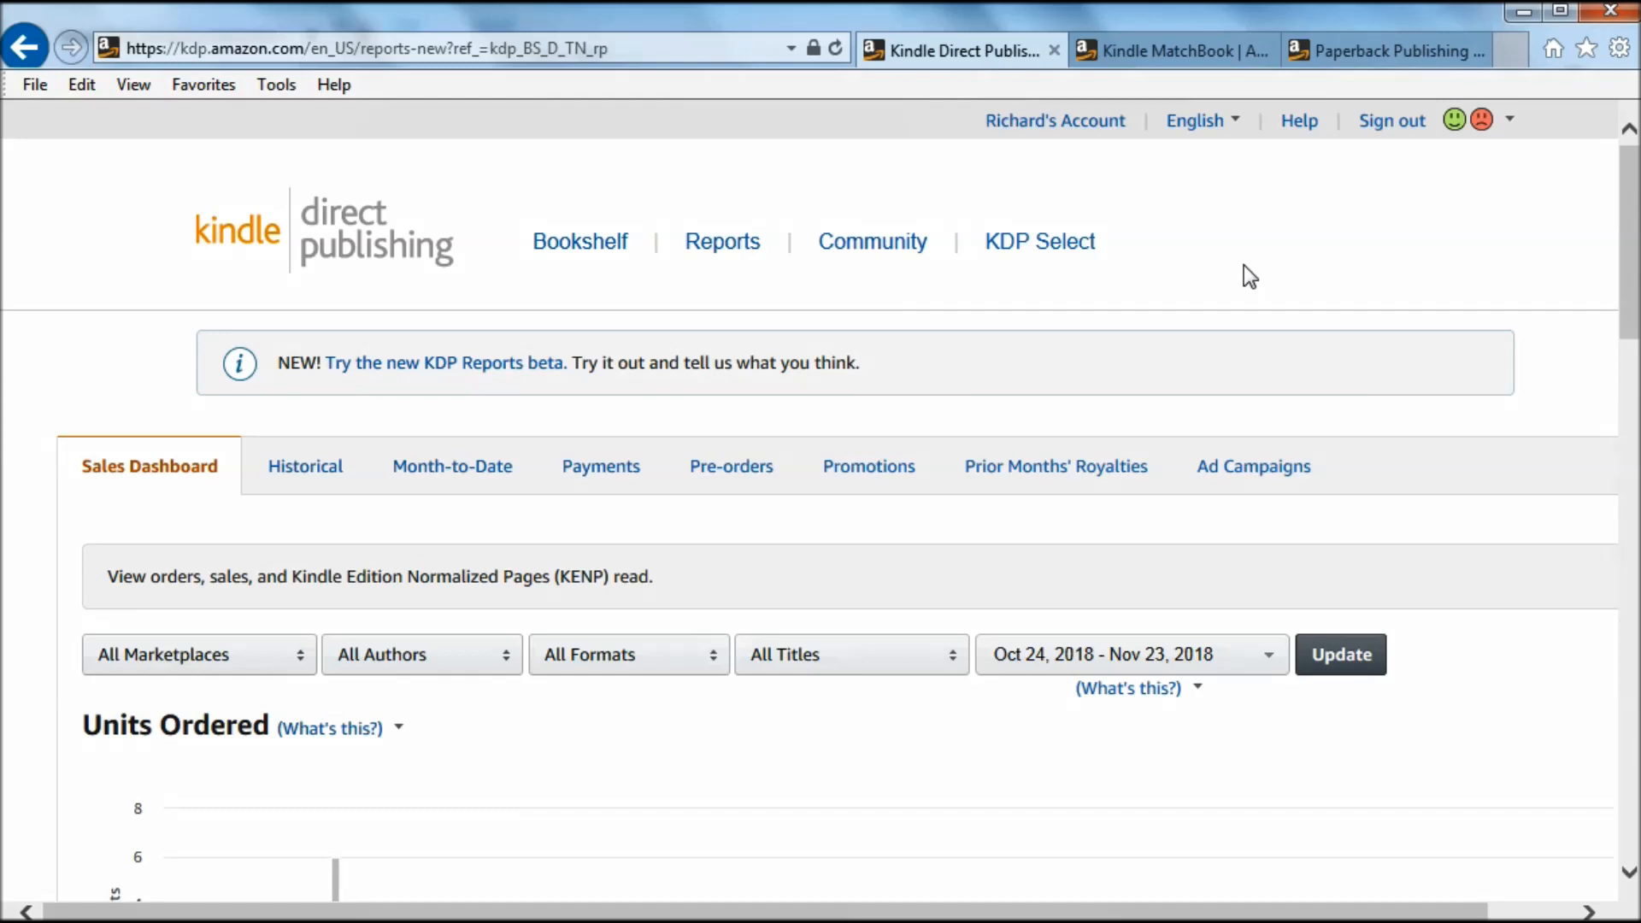
scroll(1248, 282, "down", 4)
left_click(1262, 314)
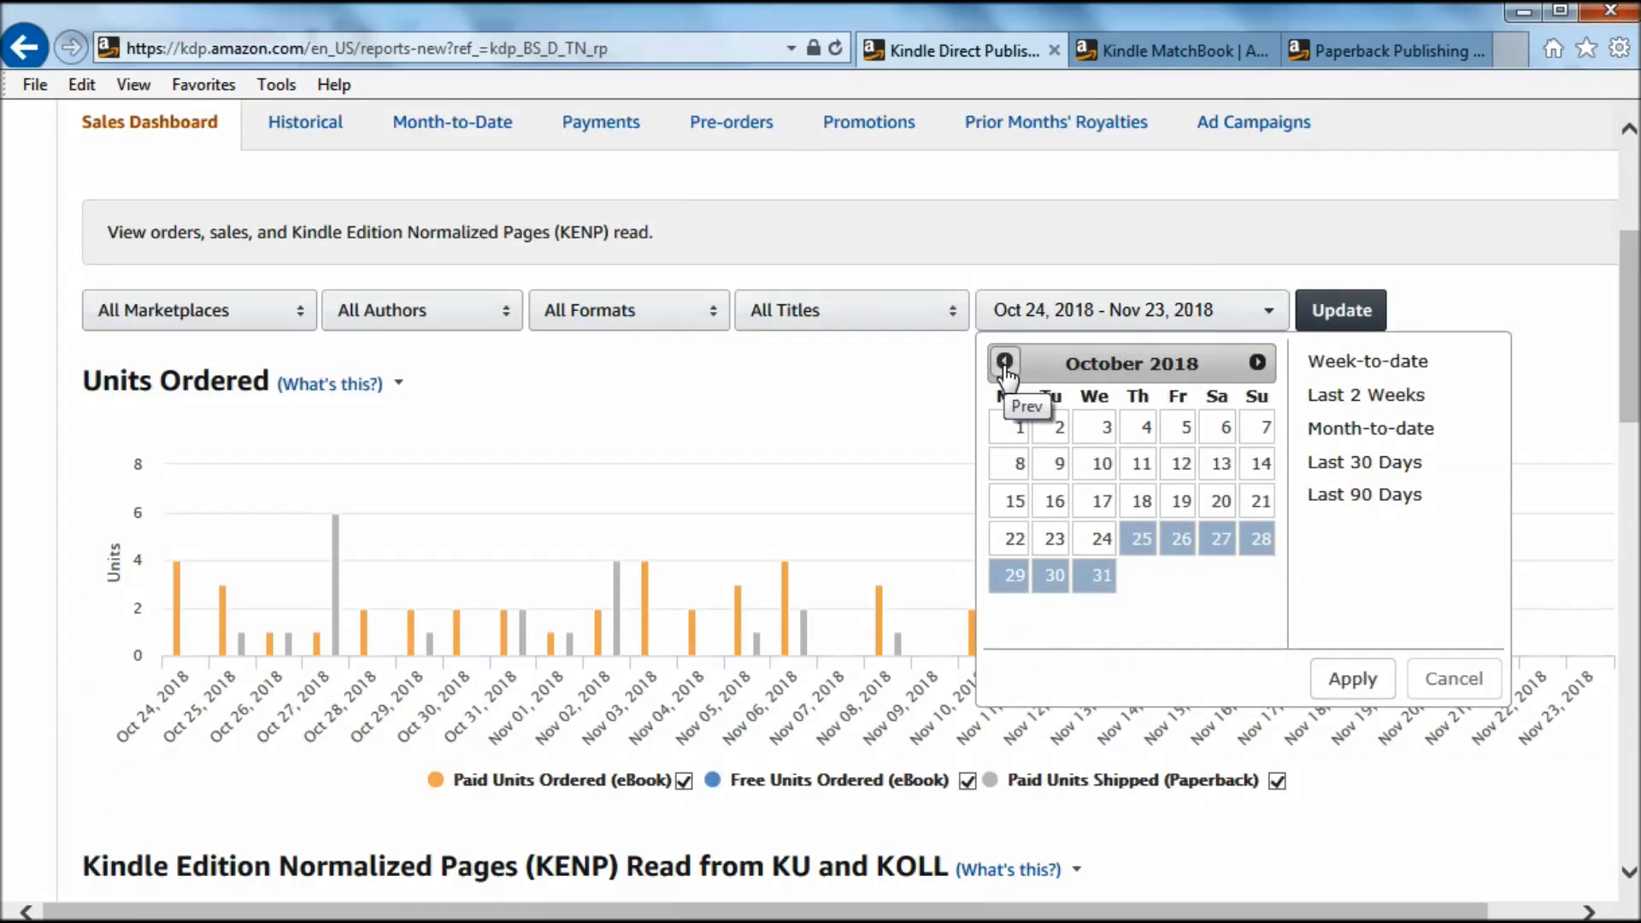
left_click(1361, 502)
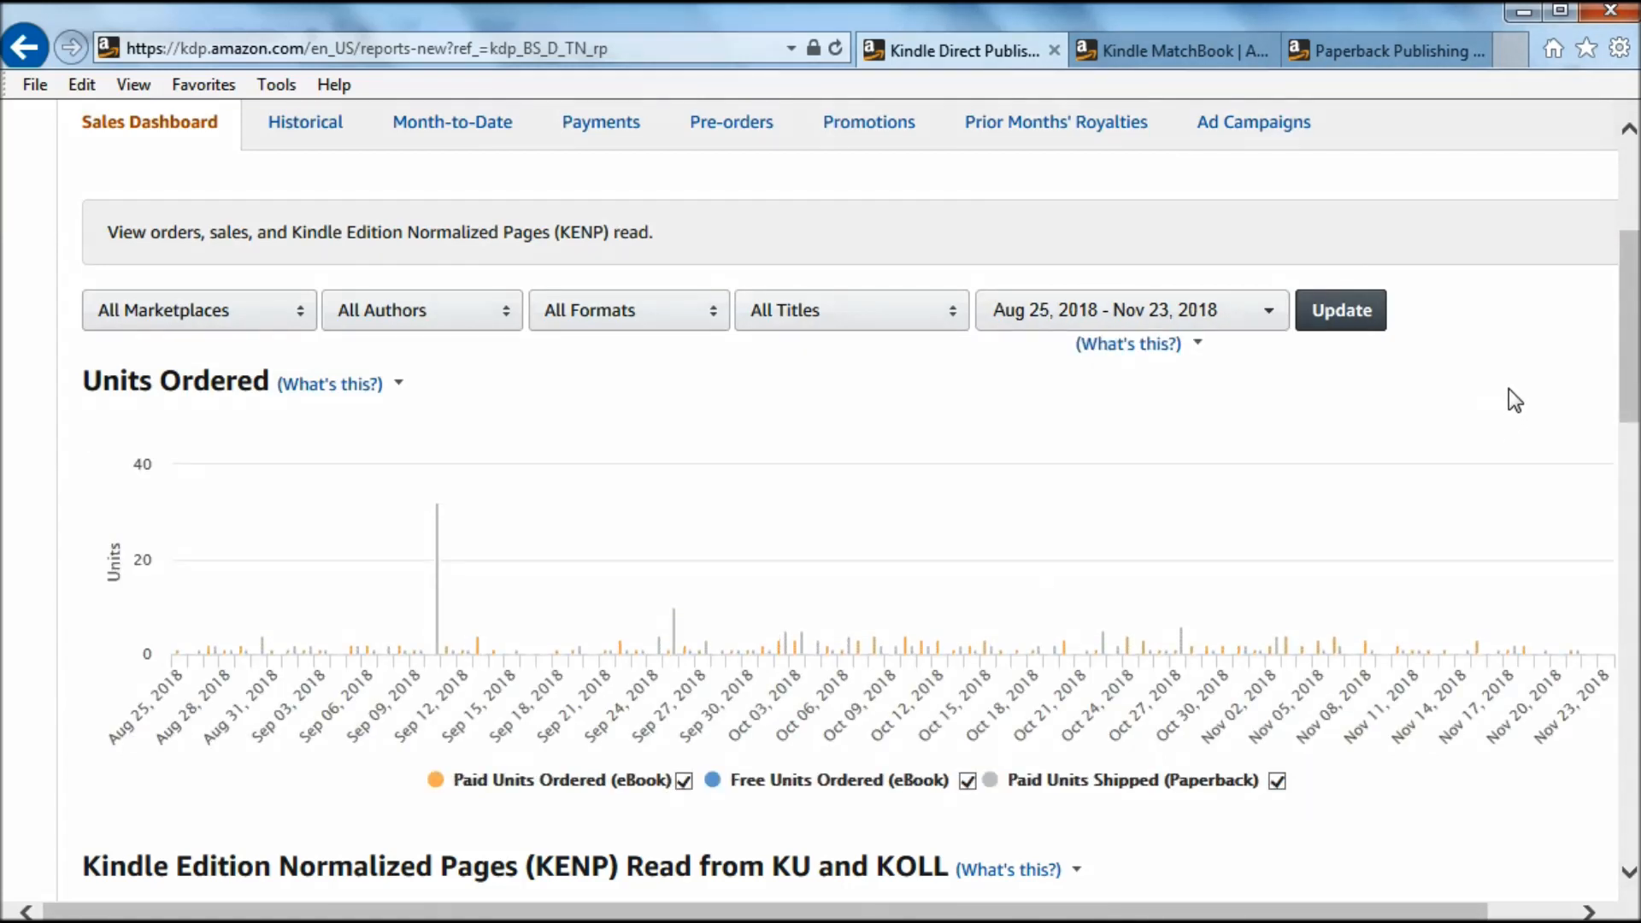
Step: Examine the dashboard's units ordered by date, KENP pages read, and royalties earned per marketplace
mouse_move(436, 538)
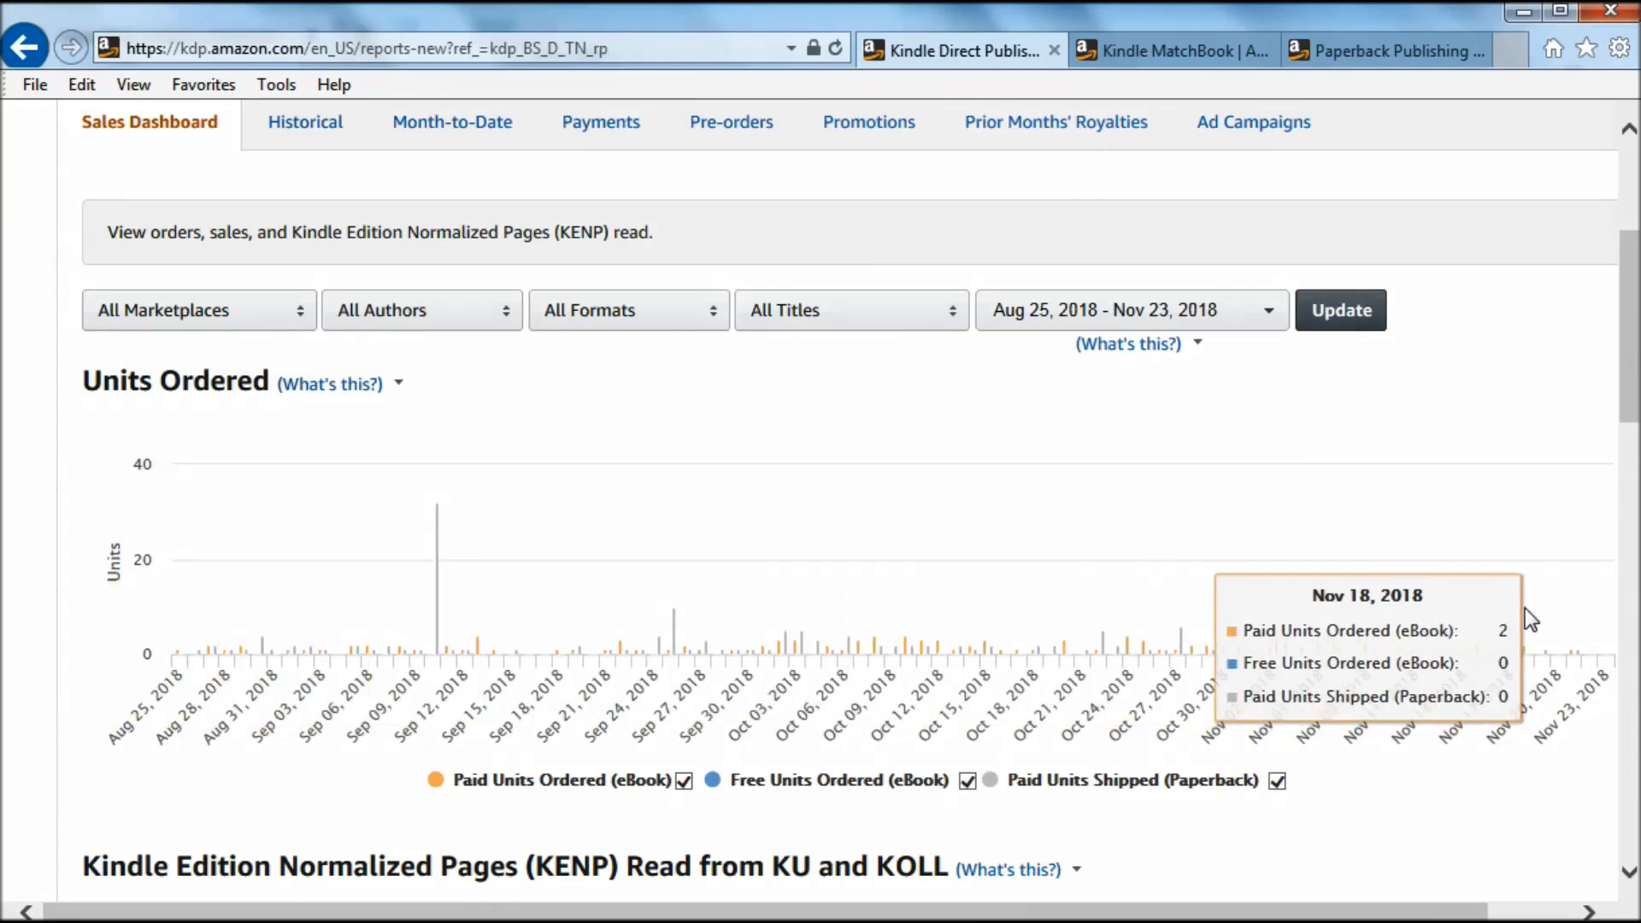
scroll(1572, 752, "down", 6)
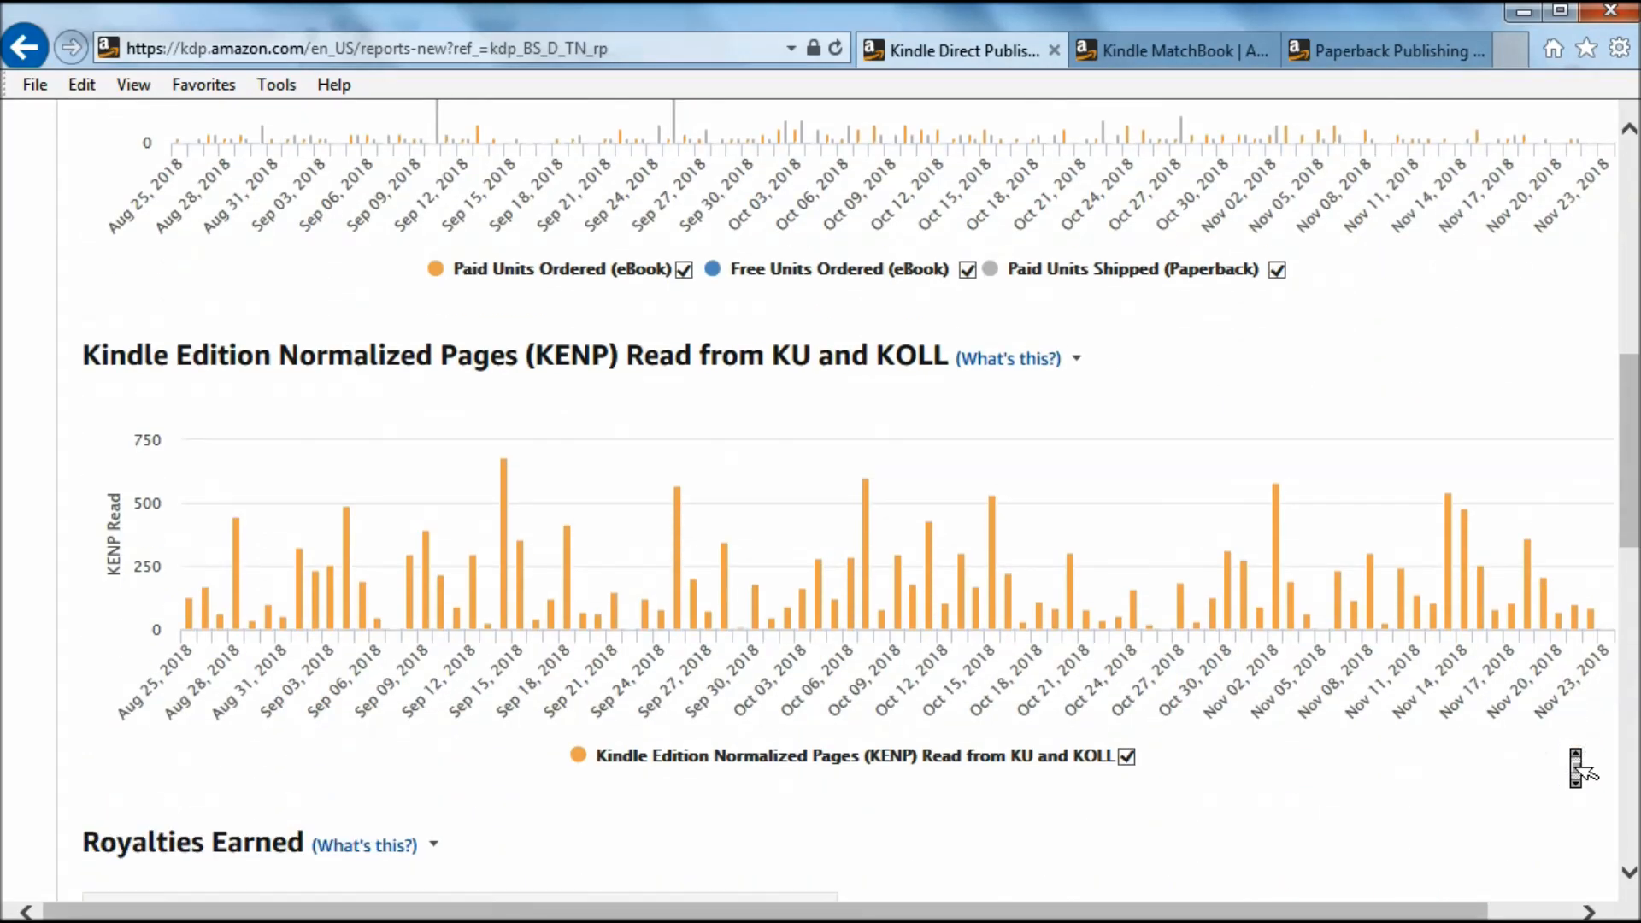
scroll(1573, 757, "down", 5)
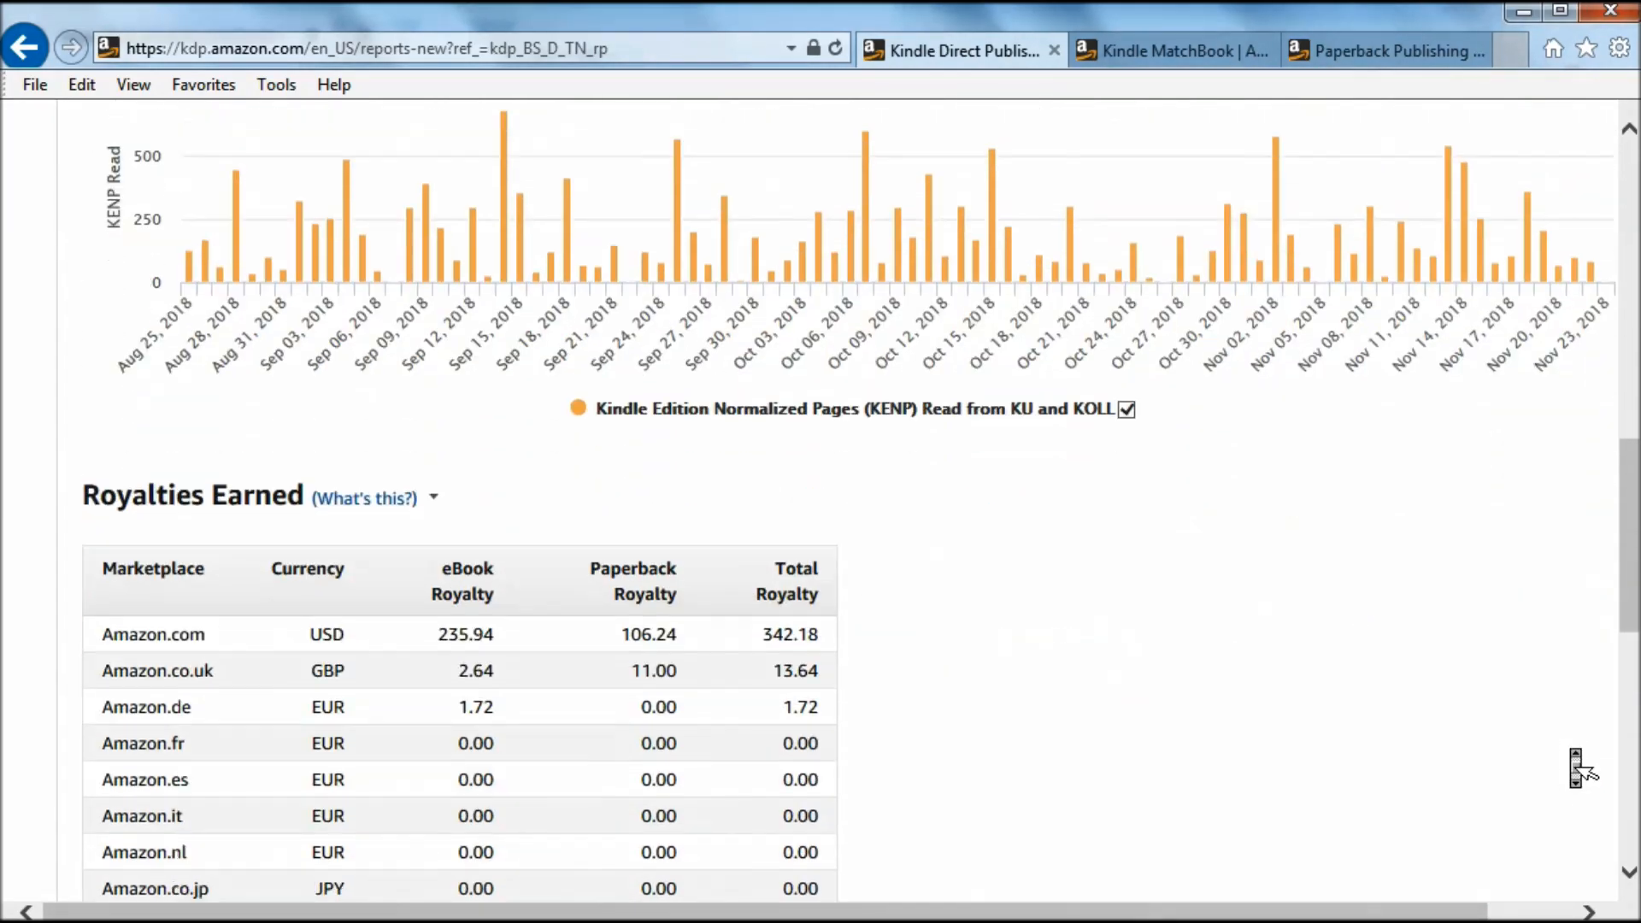
scroll(1573, 753, "down", 3)
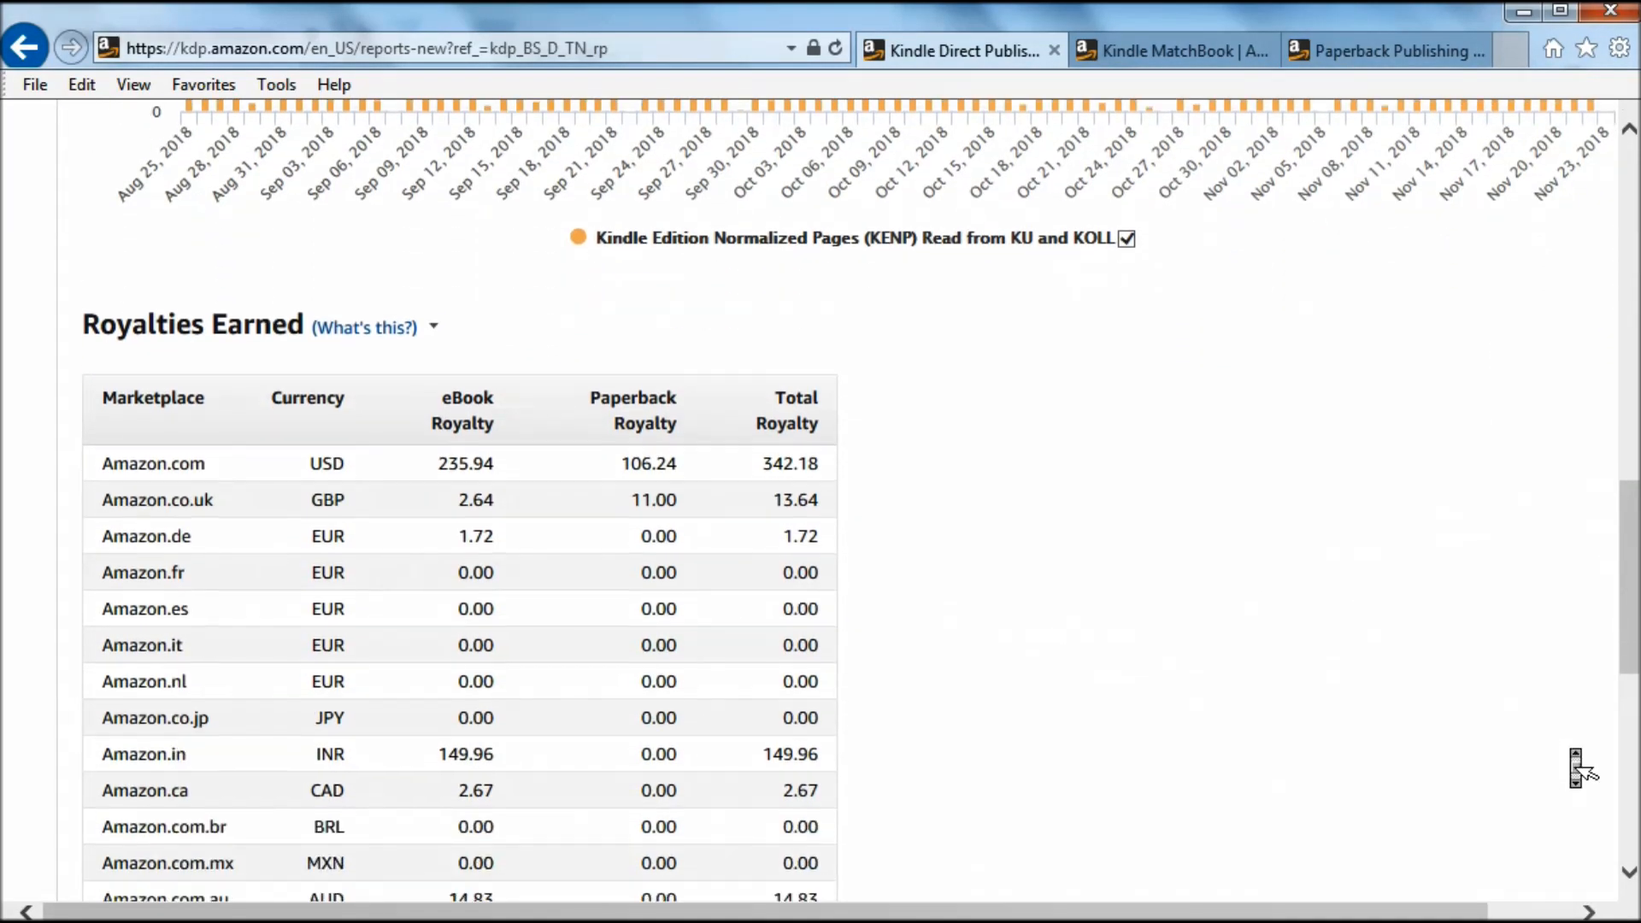
scroll(1577, 769, "down", 3)
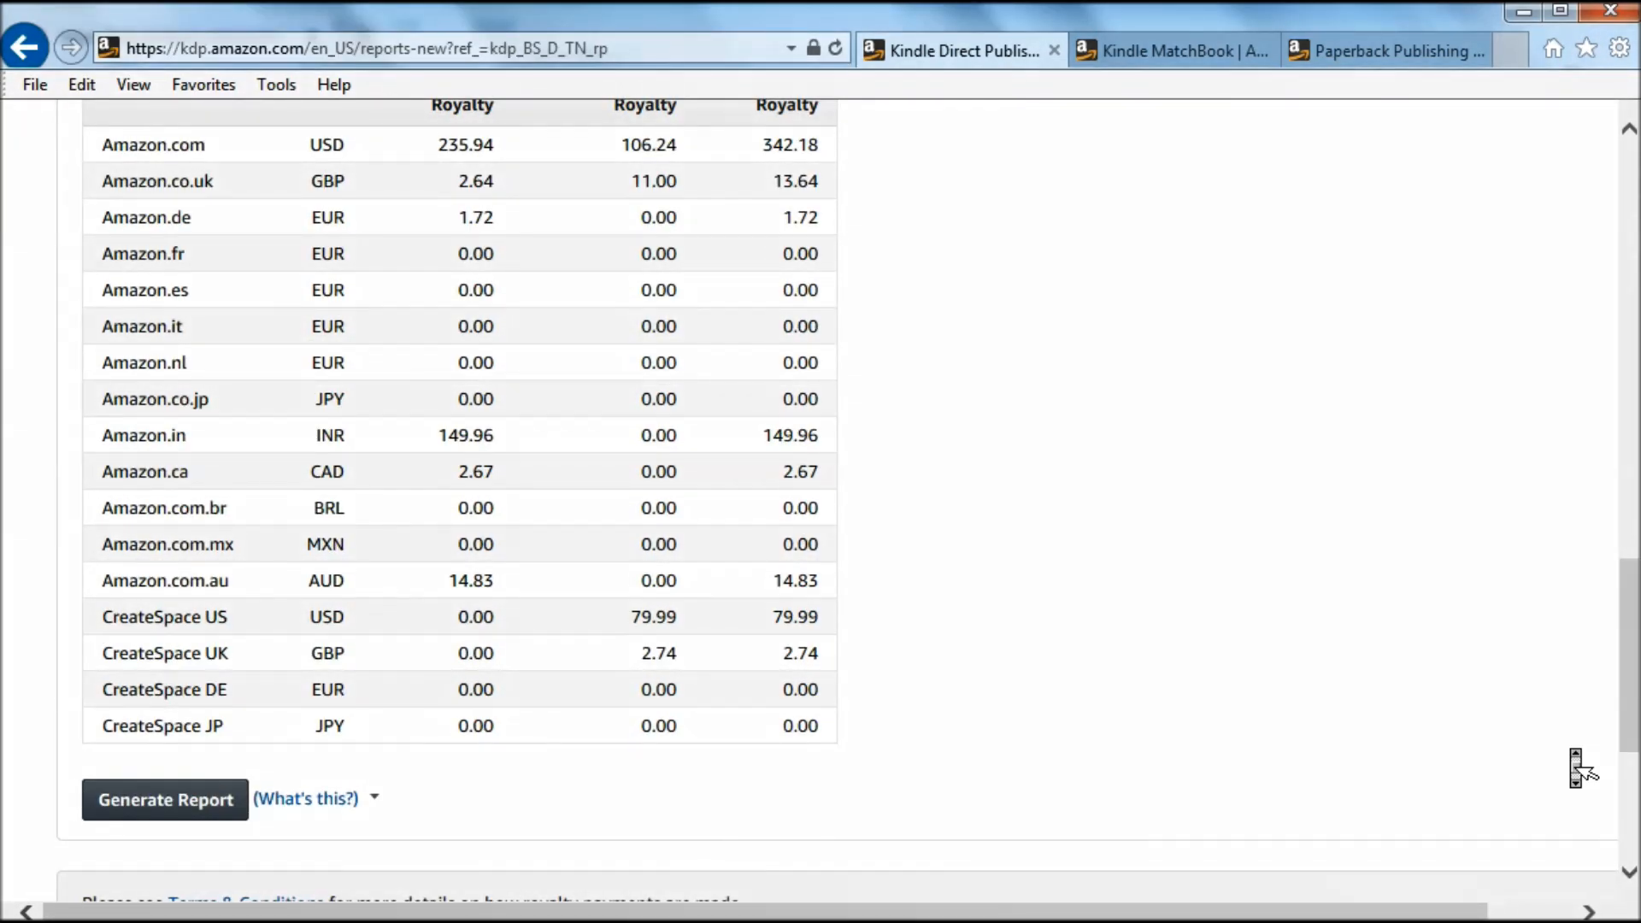
scroll(1576, 768, "up", 20)
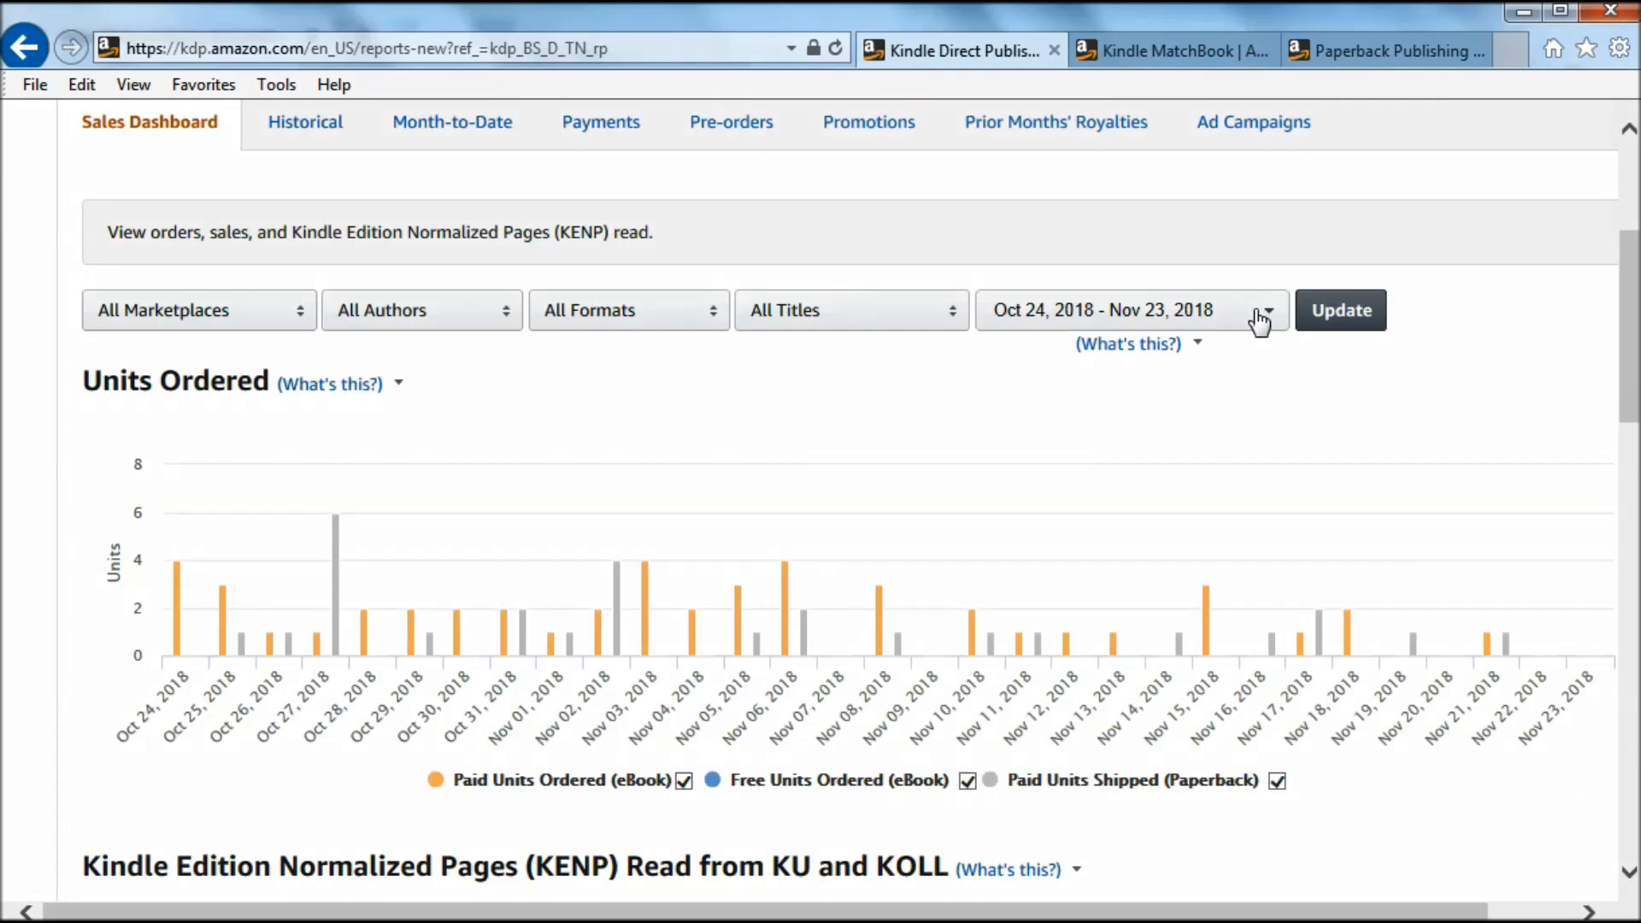